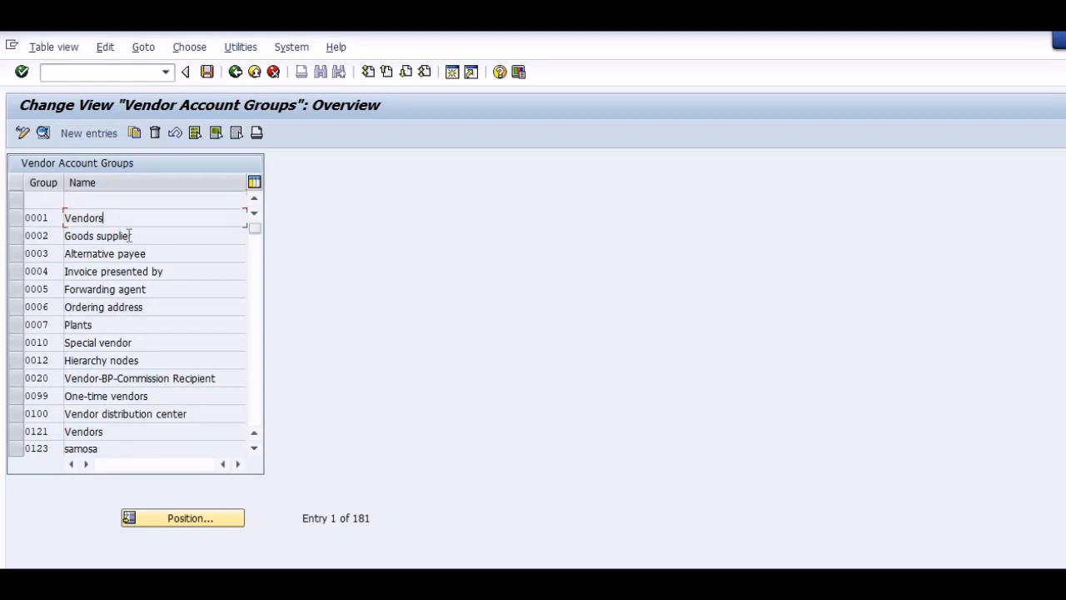
Consult the Word configuration guide, return to SAP, and display the vendor number range intervals in transaction XKN1.
click(147, 271)
key(alt+Tab)
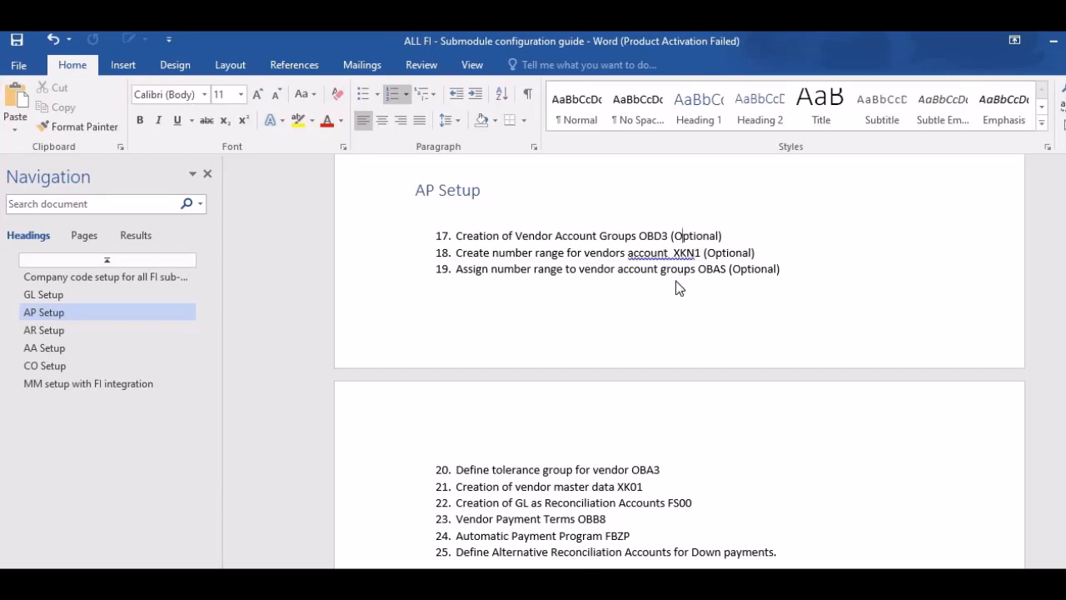
key(alt+Tab)
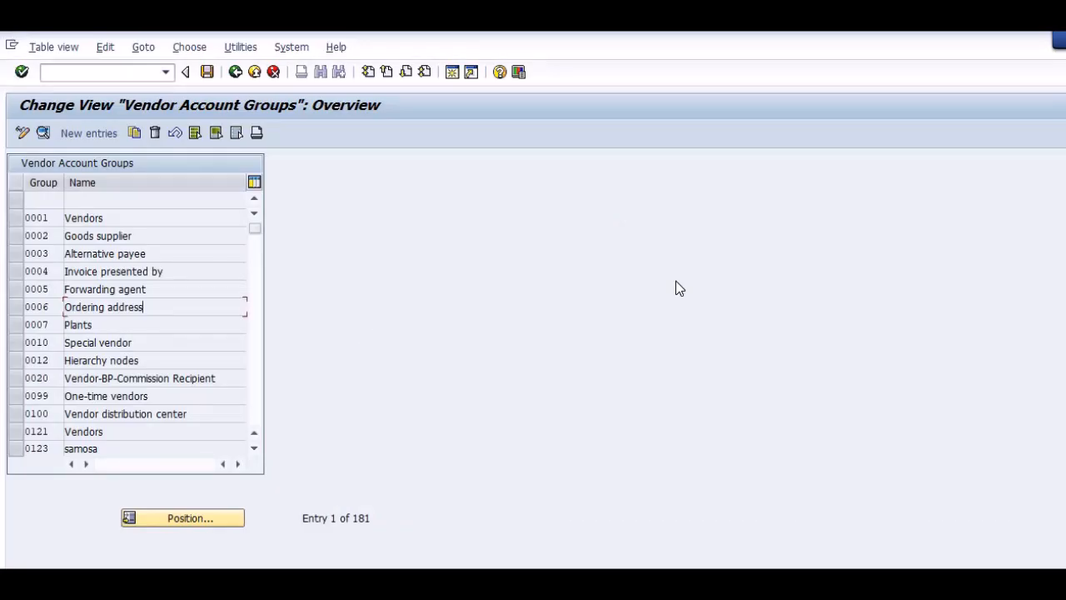
key(ctrl+slash)
text(/nxkn1)
key(Return)
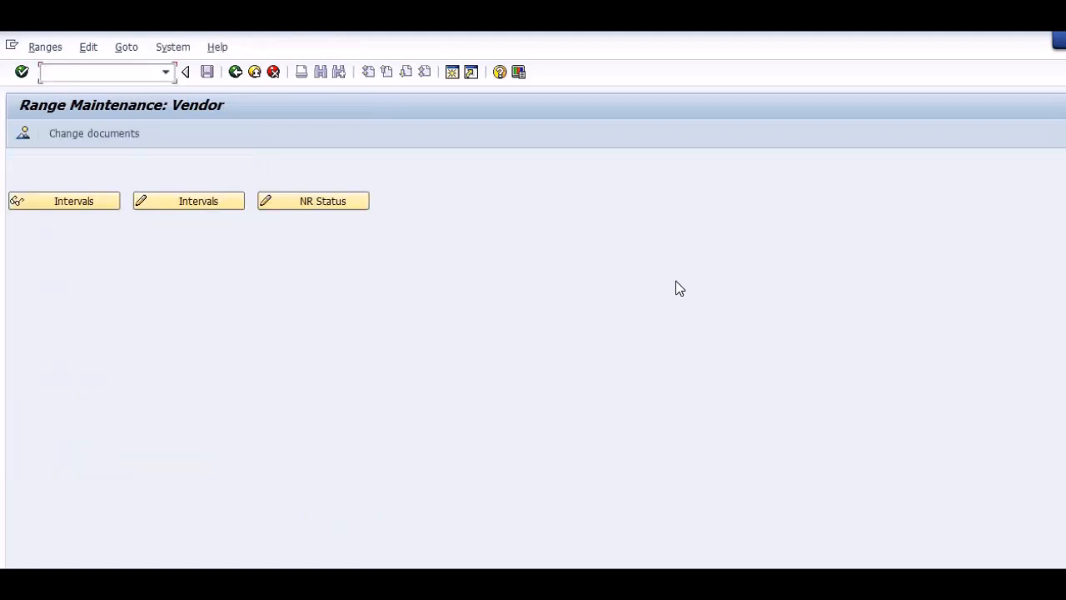
click(63, 206)
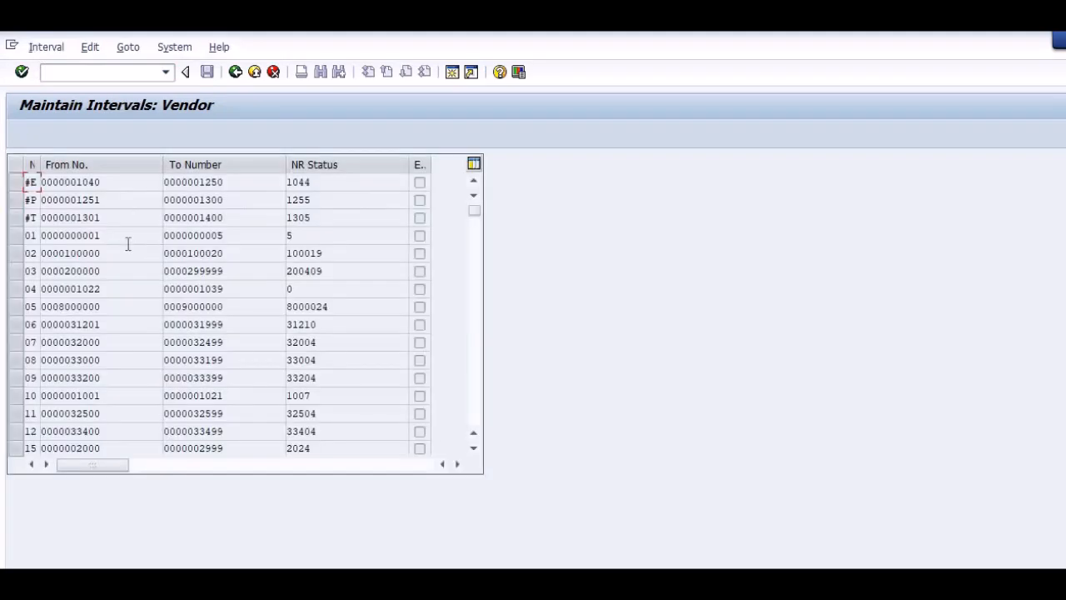
click(124, 287)
Find the number range assignment item in the Word guide's AP Setup list and open transaction OBAS in SAP.
key(alt+Tab)
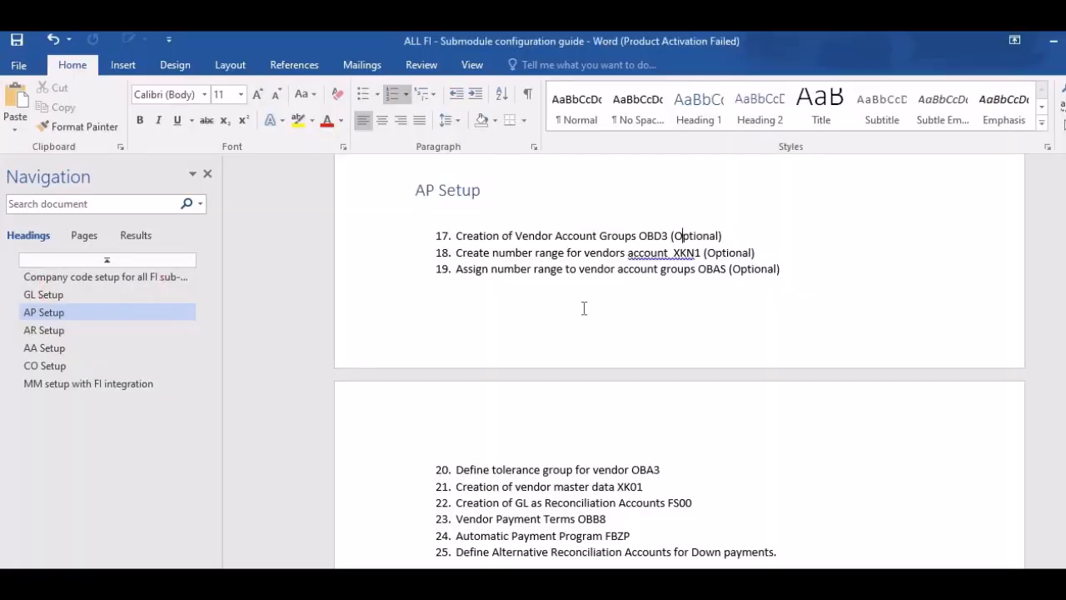
click(715, 269)
scroll(721, 313, down, 1)
key(alt+Tab)
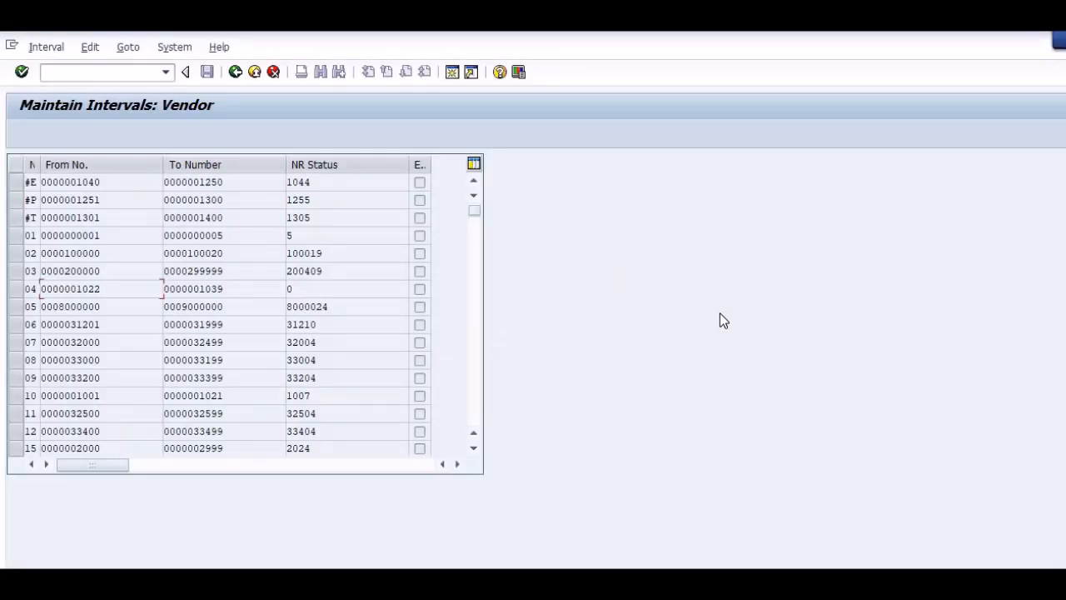
key(ctrl+slash)
text(/nobas)
key(Return)
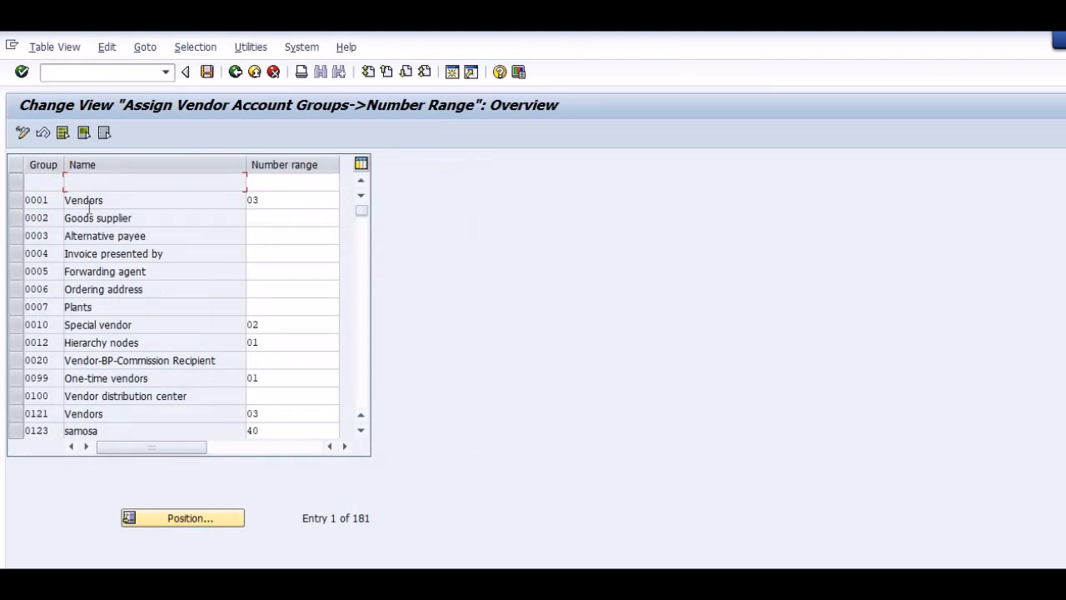
Examine the number range assigned to vendor account group 0001.
click(237, 236)
click(133, 197)
click(17, 202)
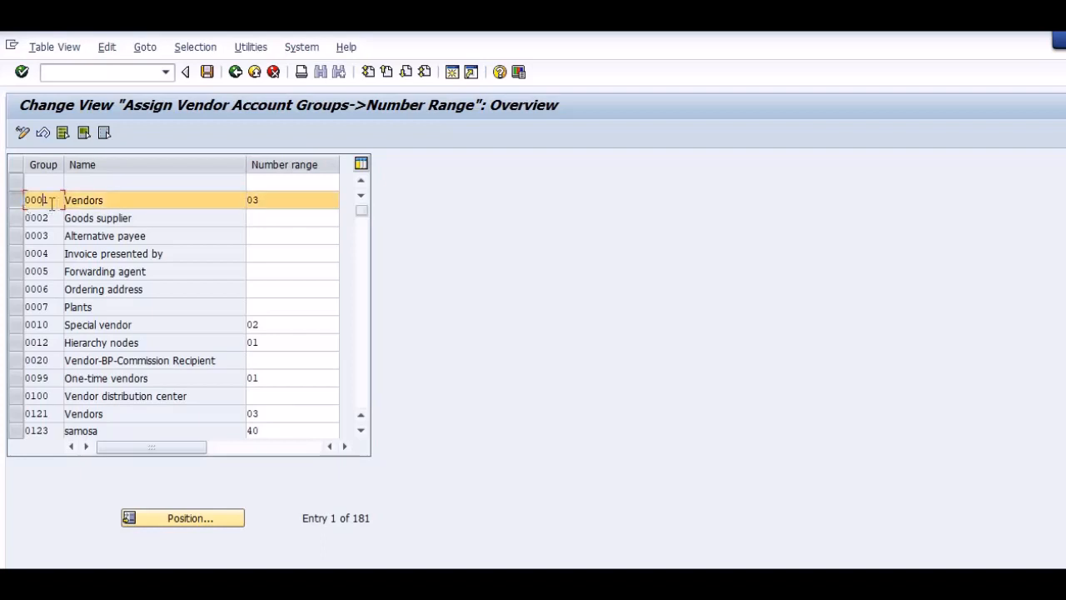
drag(51, 203, 26, 203)
click(165, 214)
click(17, 202)
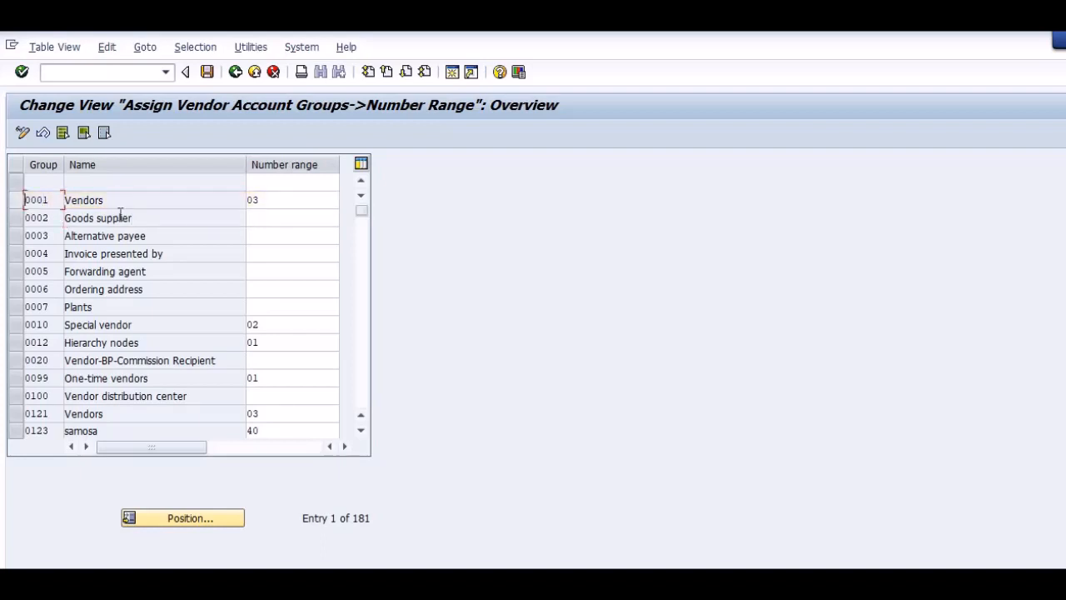
Find the vendor tolerance group item in the Word guide and open transaction OBA3 in SAP.
key(alt+Tab)
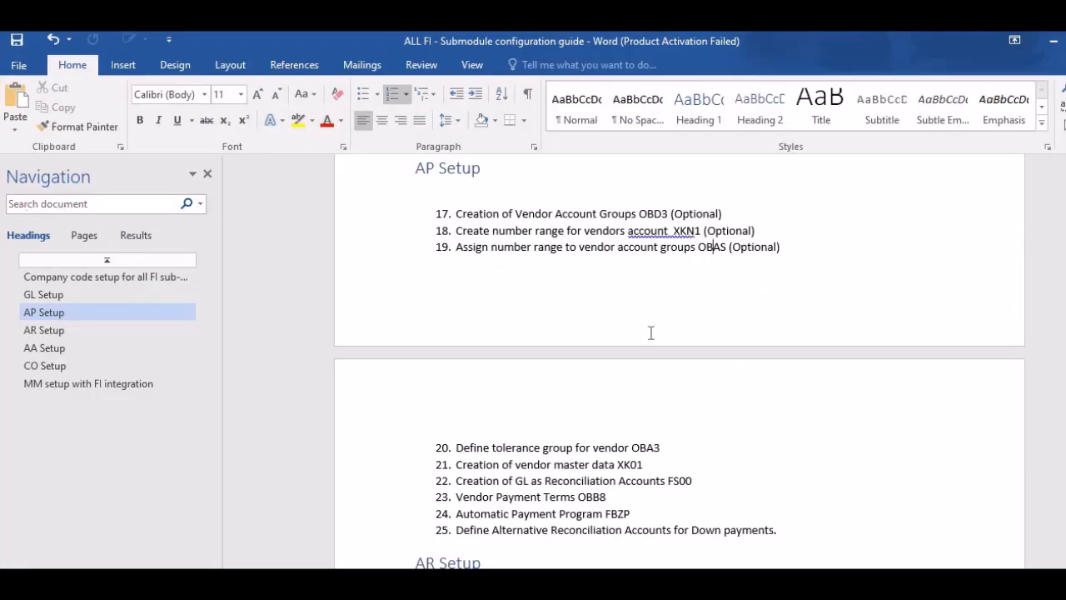
scroll(550, 306, down, 2)
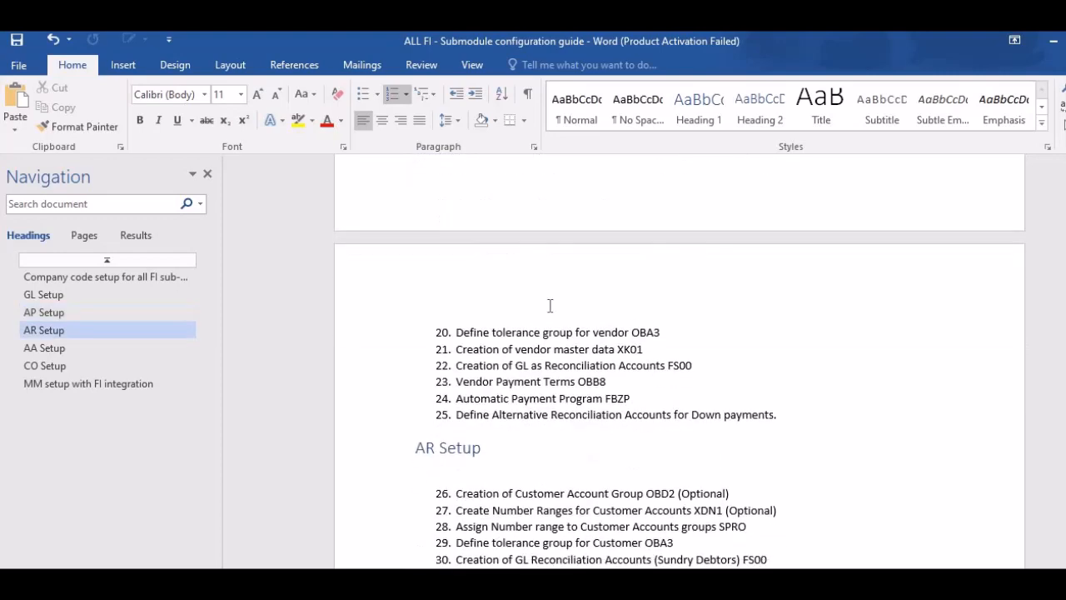
click(663, 326)
key(alt+Tab)
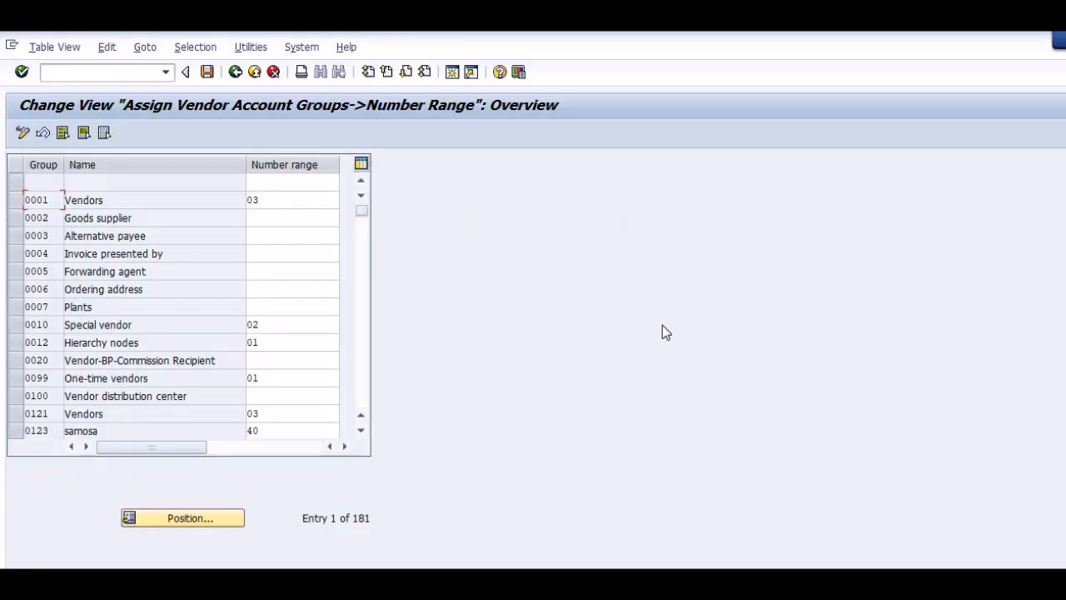
key(ctrl+slash)
text(/noba3)
key(Return)
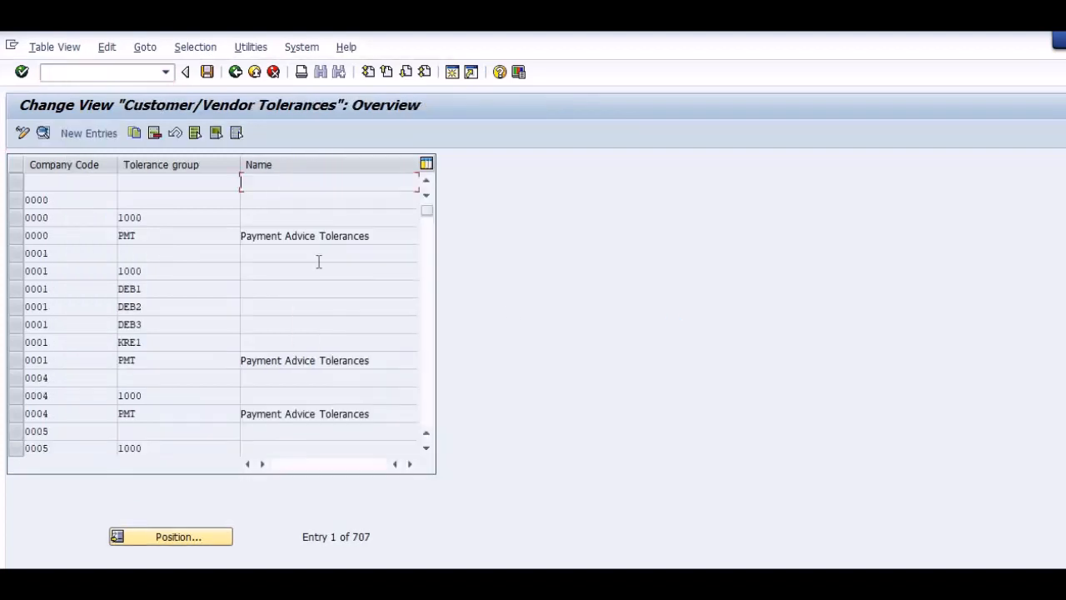
Start a new customer/vendor tolerance entry for company code AS02.
click(85, 134)
text(as0)
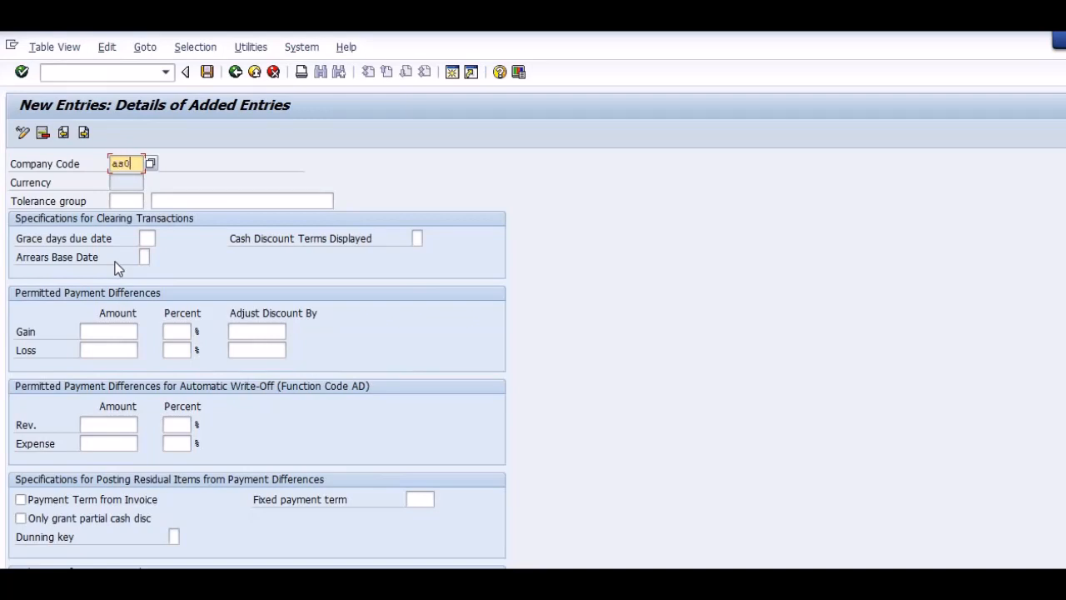
text(2)
key(Tab)
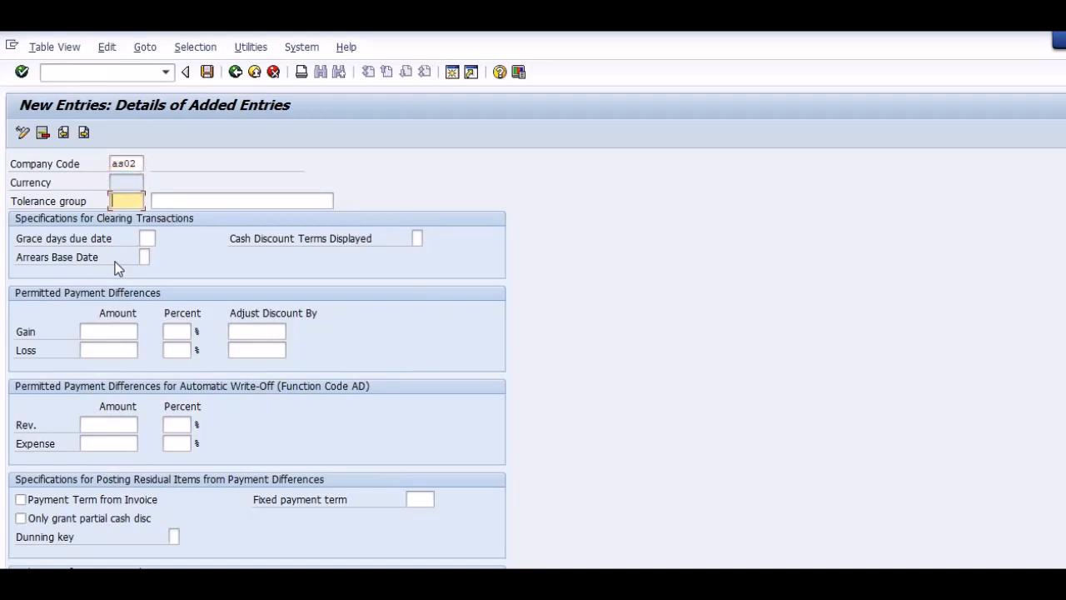
Leave the tolerance group blank and set the permitted payment differences for gain and loss to 999 and 9 percent each.
key(Tab)
key(Tab)
key(Tab)
key(Tab)
key(Tab)
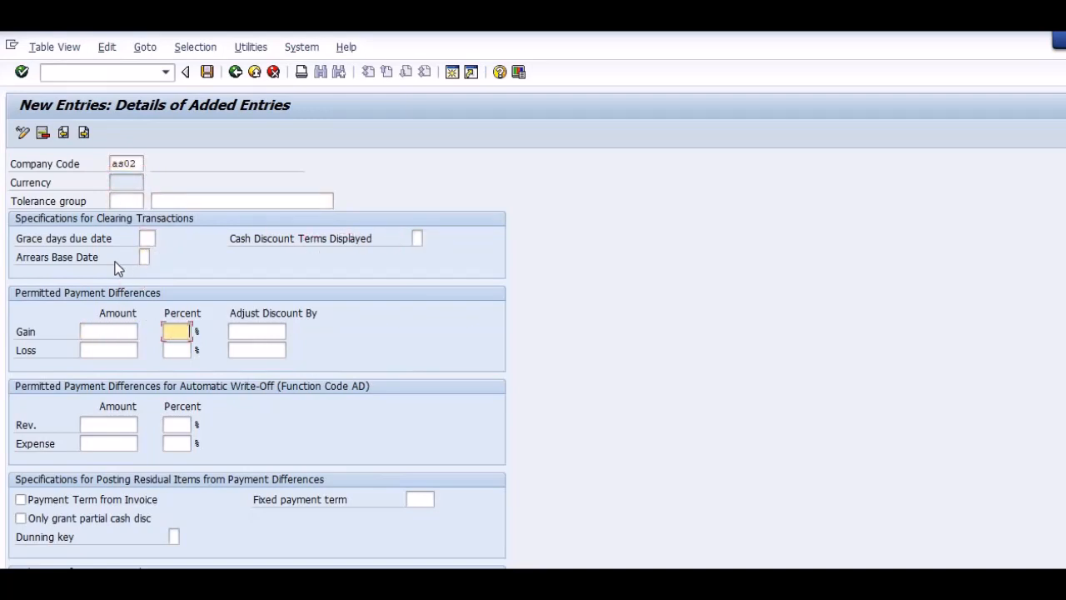
key(shift+Tab)
text(999)
key(Tab)
text(9)
key(Tab)
key(Tab)
text(999)
Set the automatic write-off differences for revenue and expense to 999 and 9 percent each and validate the entry.
key(Tab)
text(9)
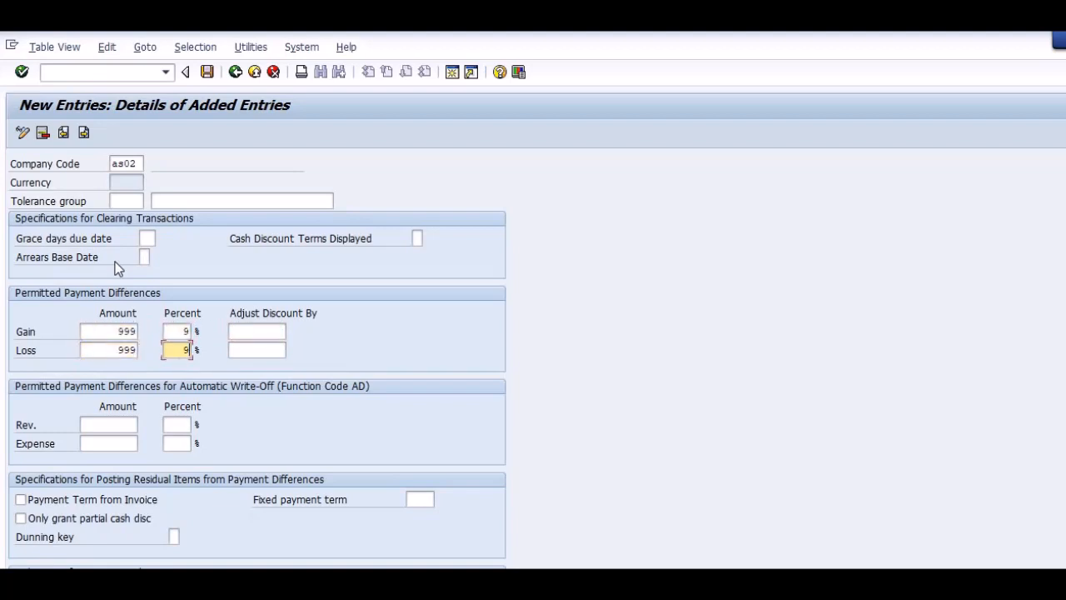
key(Tab)
key(Tab)
key(Tab)
key(shift+Tab)
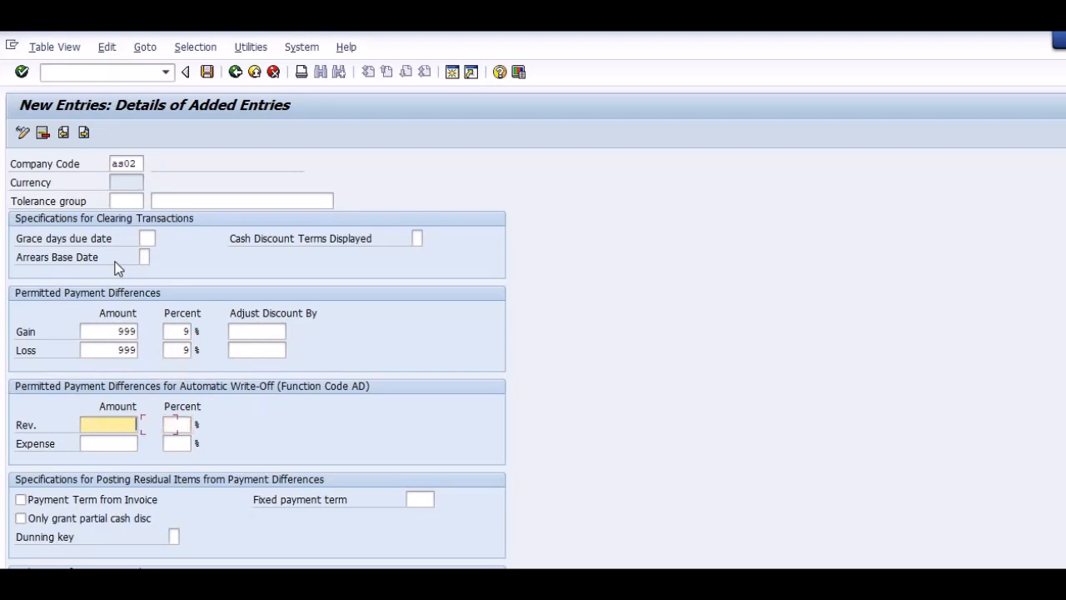
text(999)
key(Tab)
text(9)
key(Tab)
text(999)
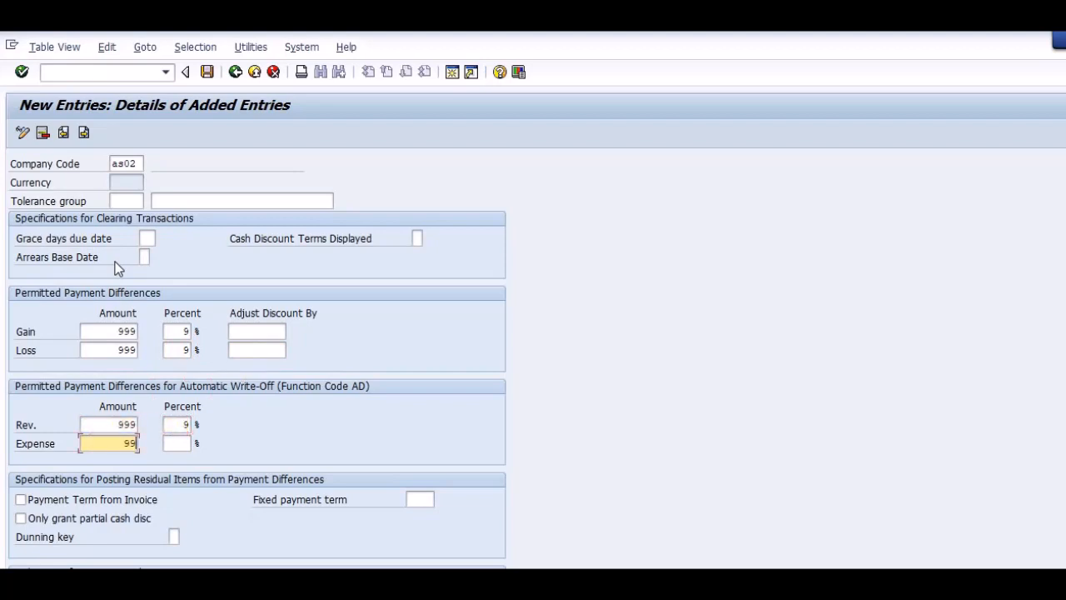
key(Tab)
text(99)
key(Return)
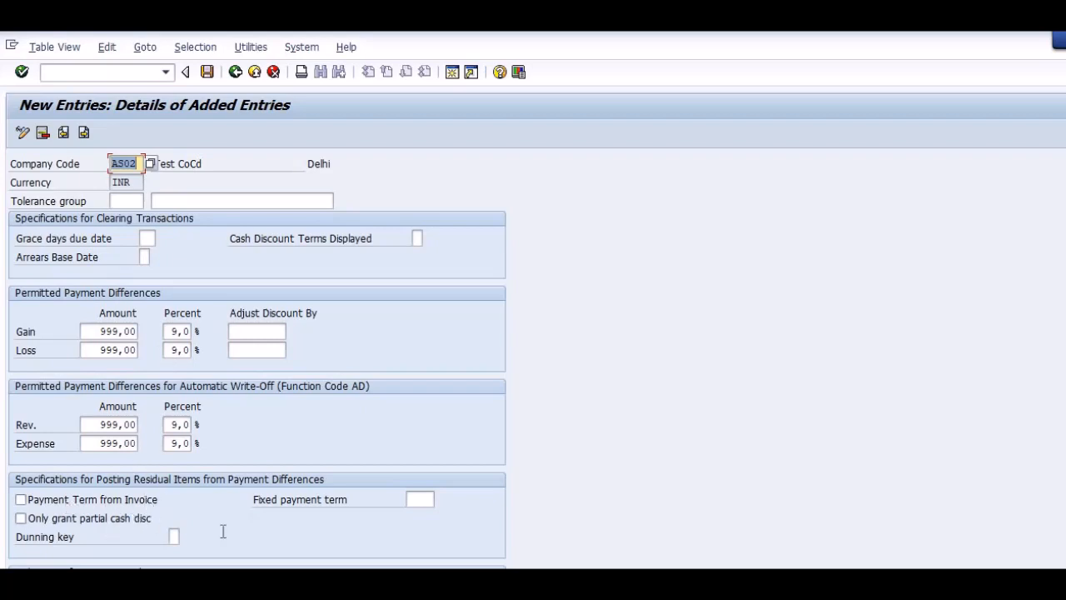
Review the remaining tolerance settings and save the AS02 entry under the proposed "test" customizing request.
click(429, 500)
scroll(429, 500, down, 1)
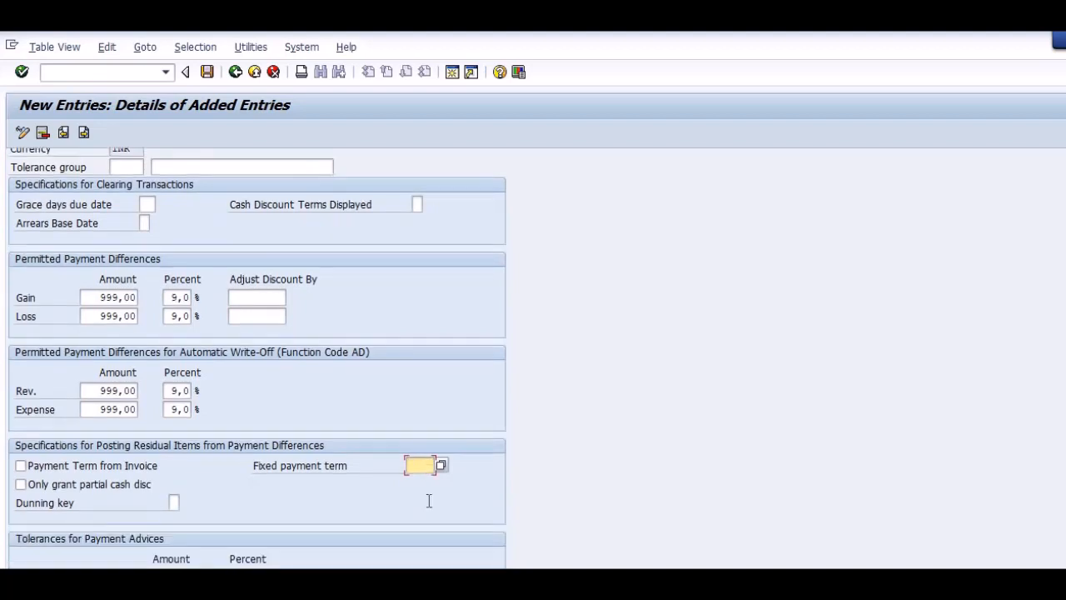
scroll(429, 500, up, 1)
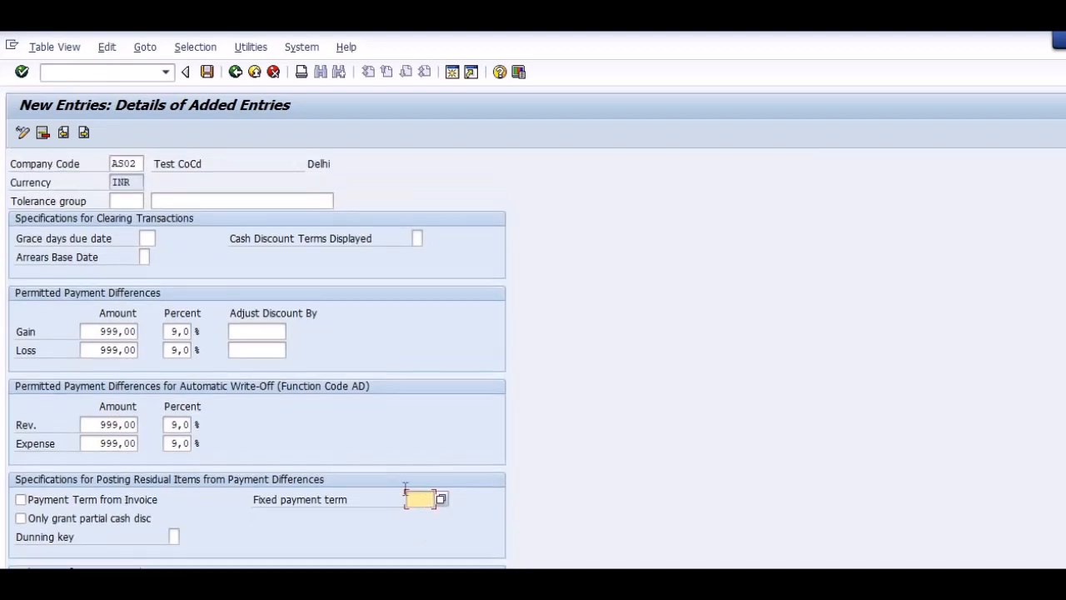
click(207, 72)
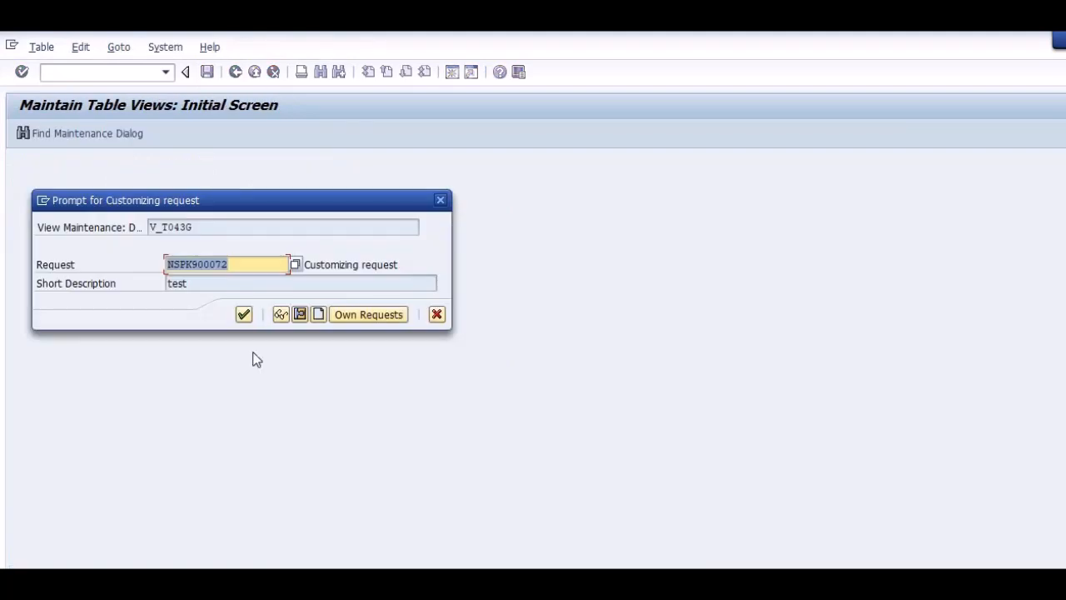
click(244, 315)
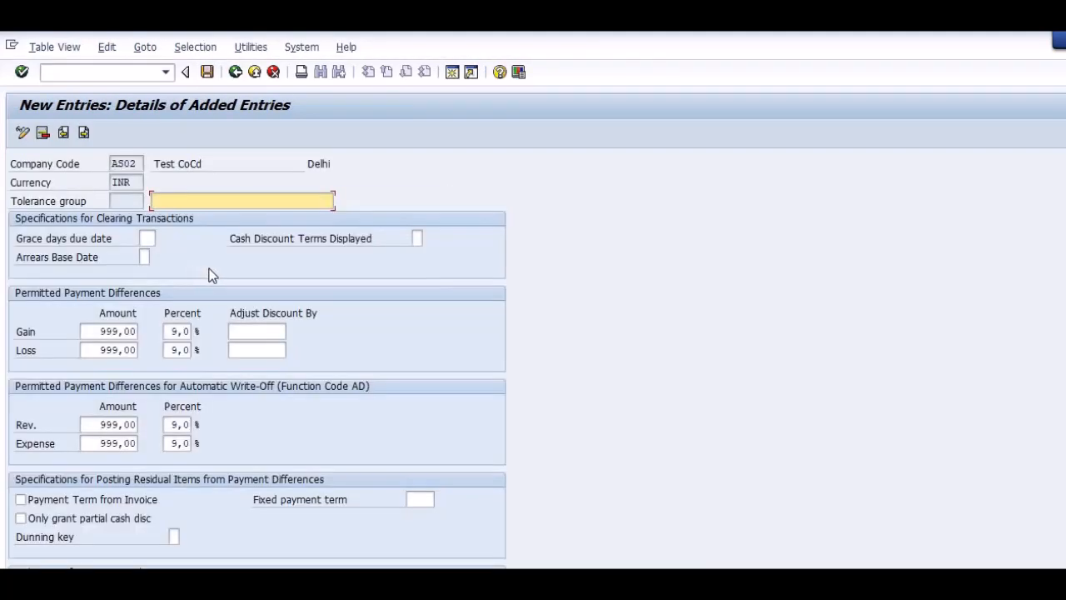
Leave the tolerance transaction, find the vendor master data item in the Word guide, and open transaction XK01 in SAP.
key(ctrl+slash)
text(/n)
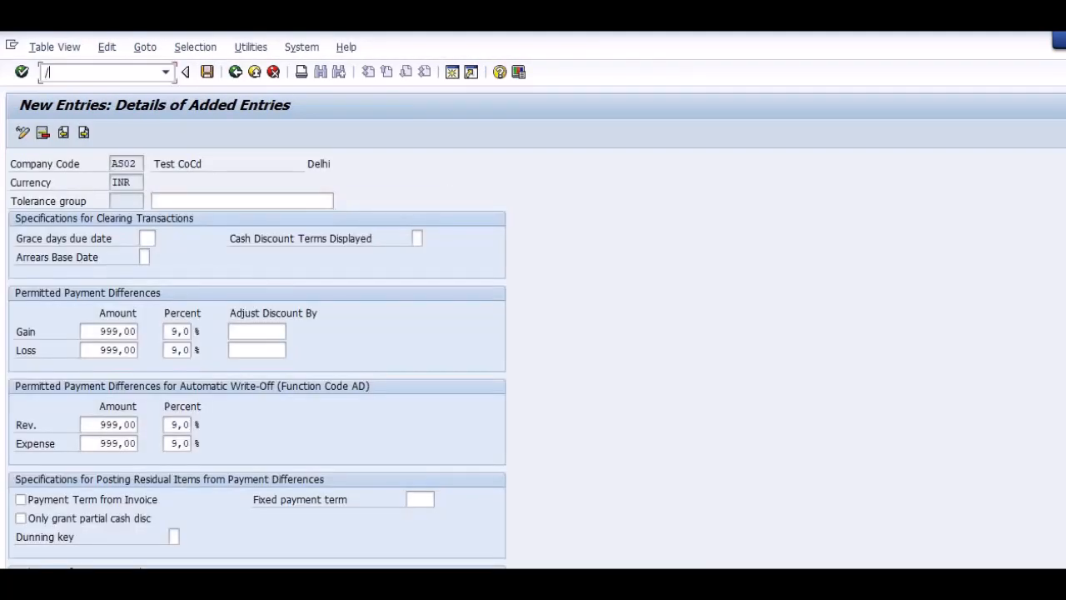
key(Return)
key(alt+Tab)
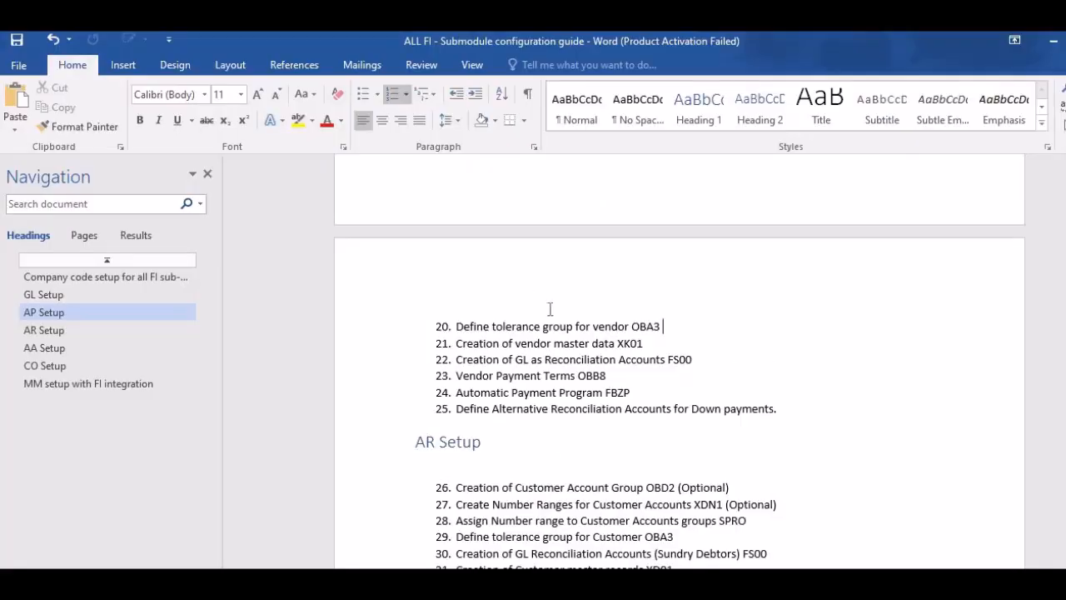
click(648, 343)
key(alt+Tab)
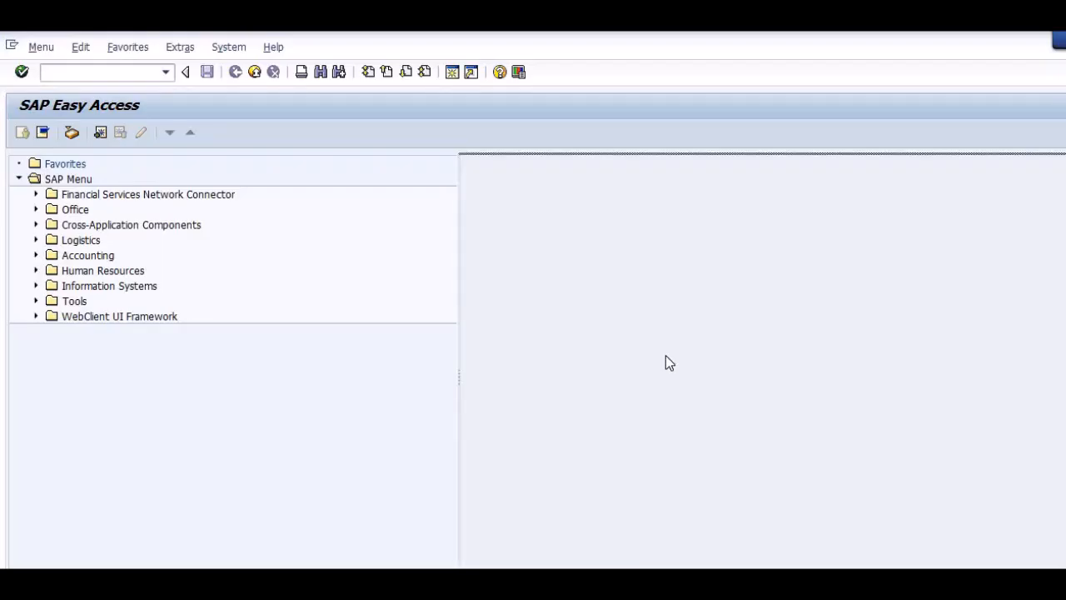
text(x)
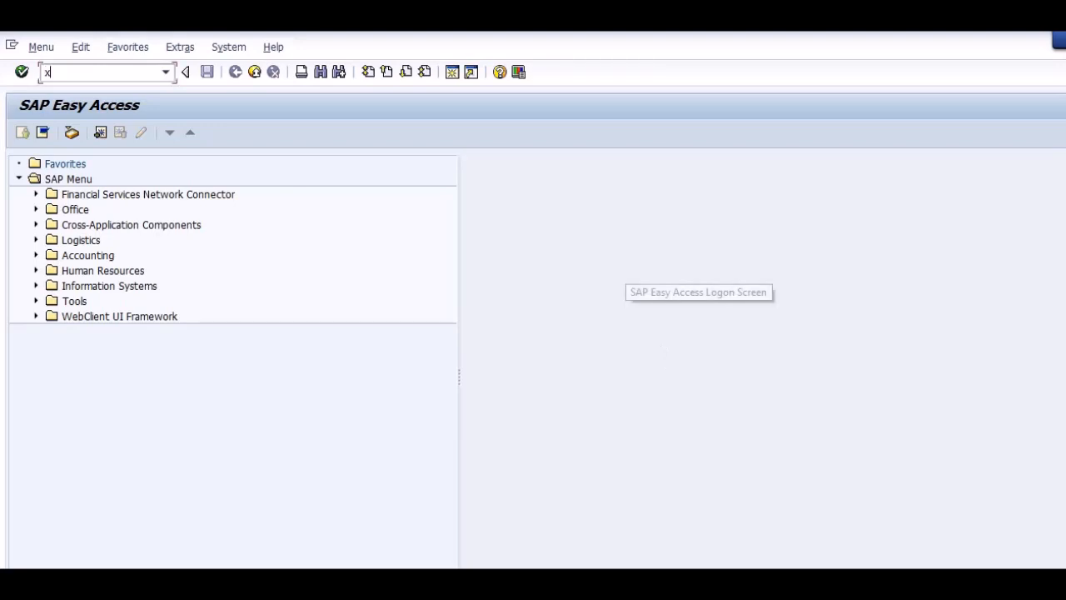
text(k01)
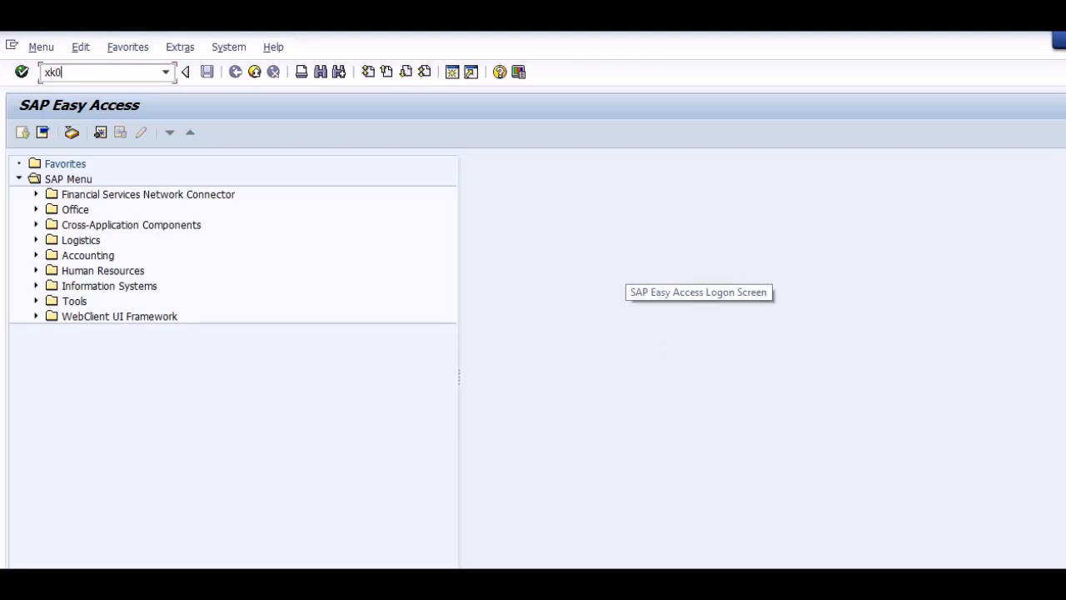
key(Return)
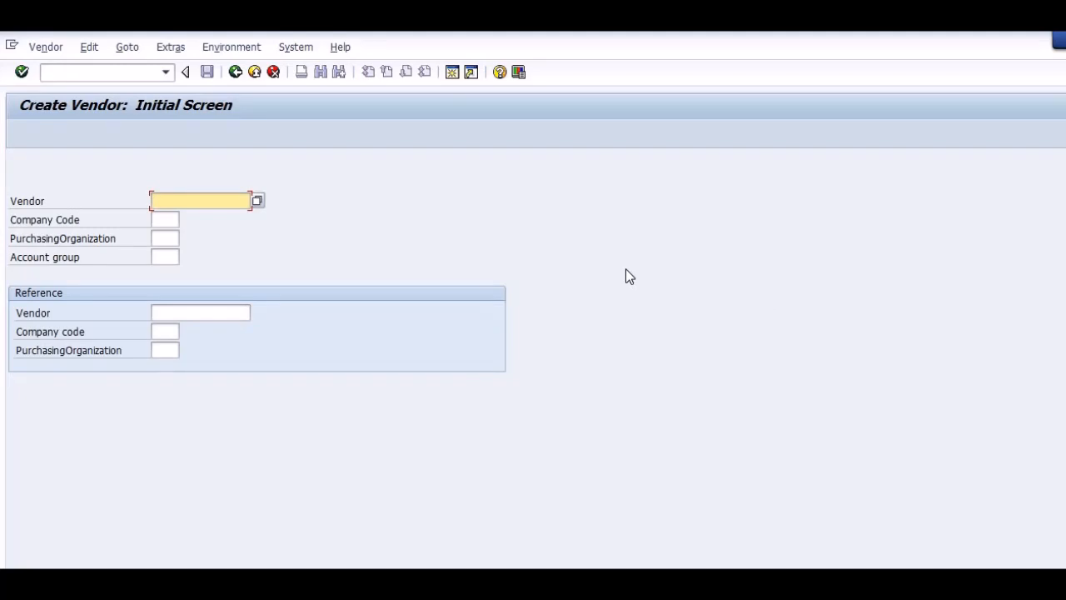
Start a new vendor for company code AS01 with account group 0001, leaving the vendor number and purchasing organization blank.
key(Tab)
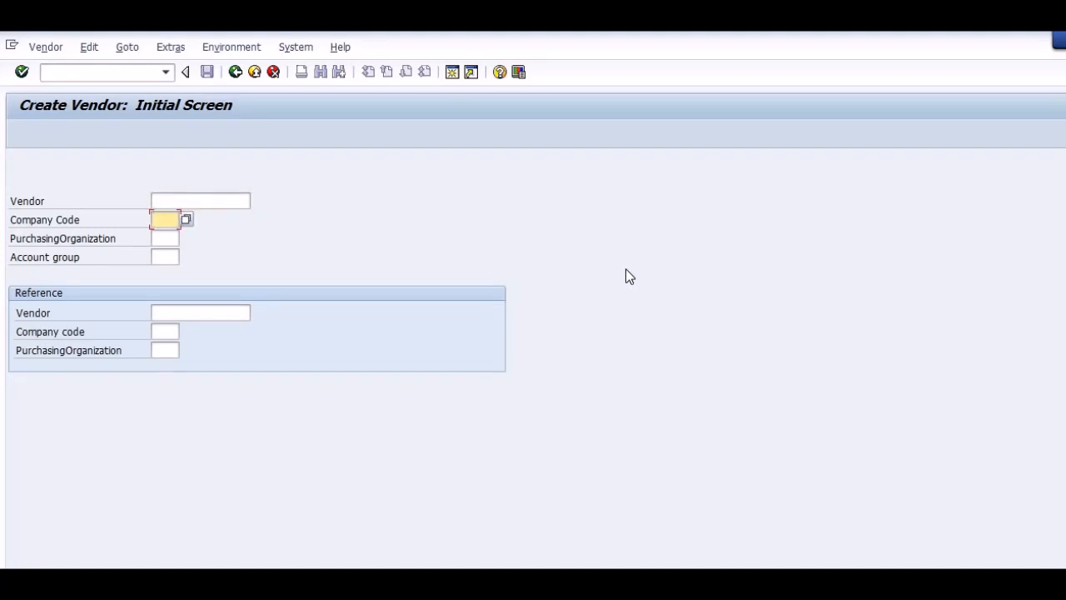
text(aa01)
key(Tab)
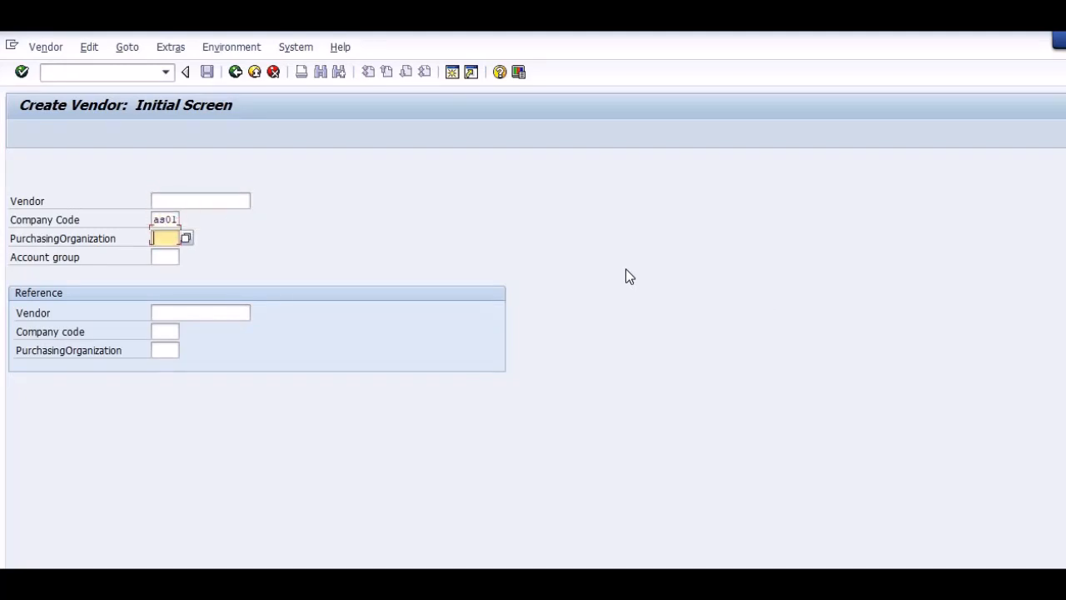
key(Tab)
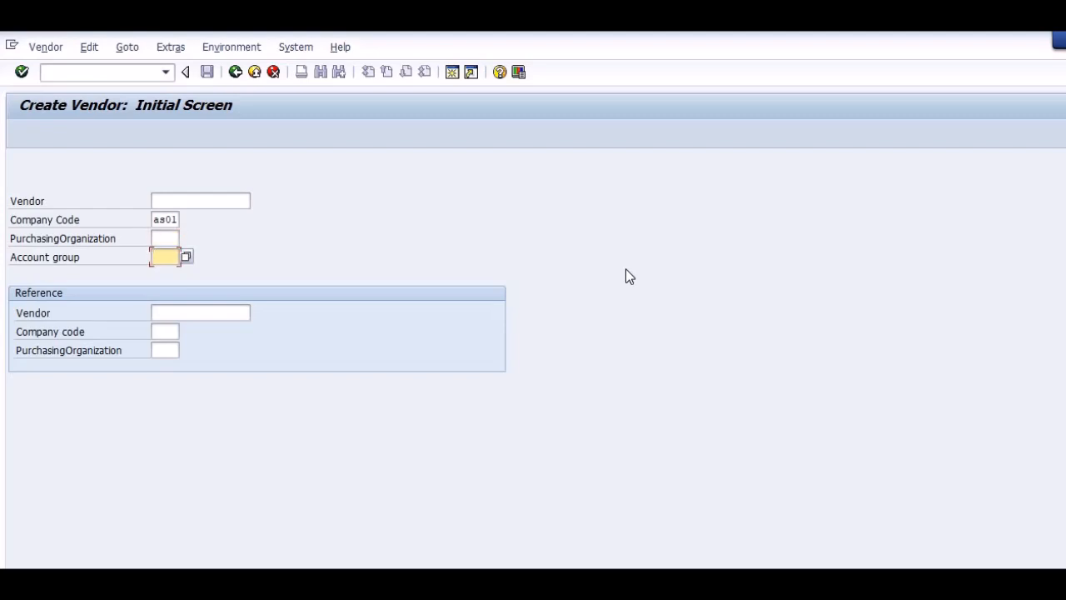
text(0001)
key(Return)
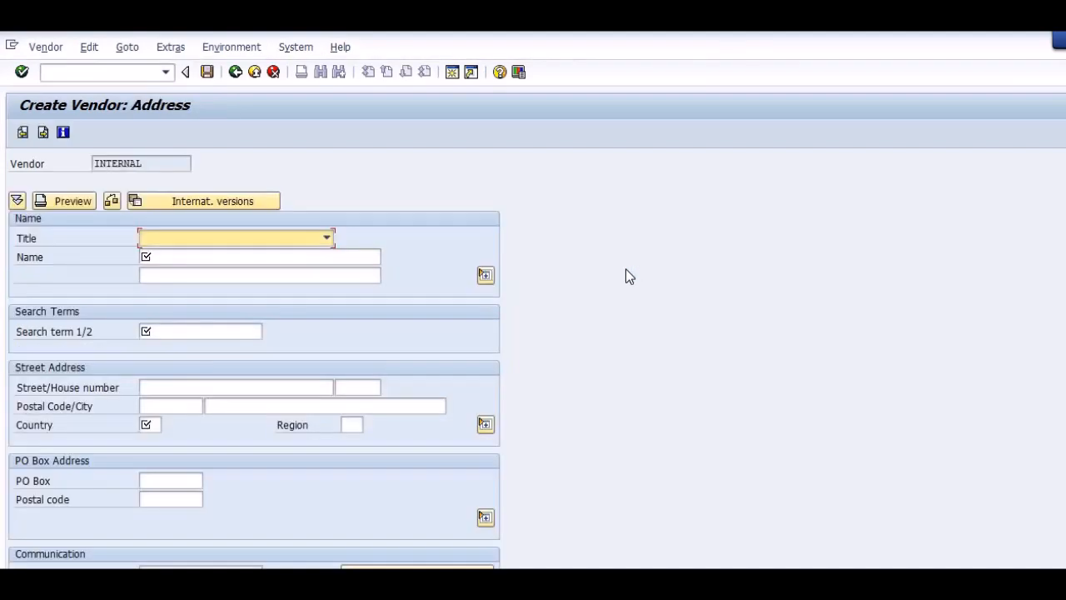
Set the new vendor's title to Company and enter the name "Test 1 vendor".
key(Down)
key(Tab)
text(Te)
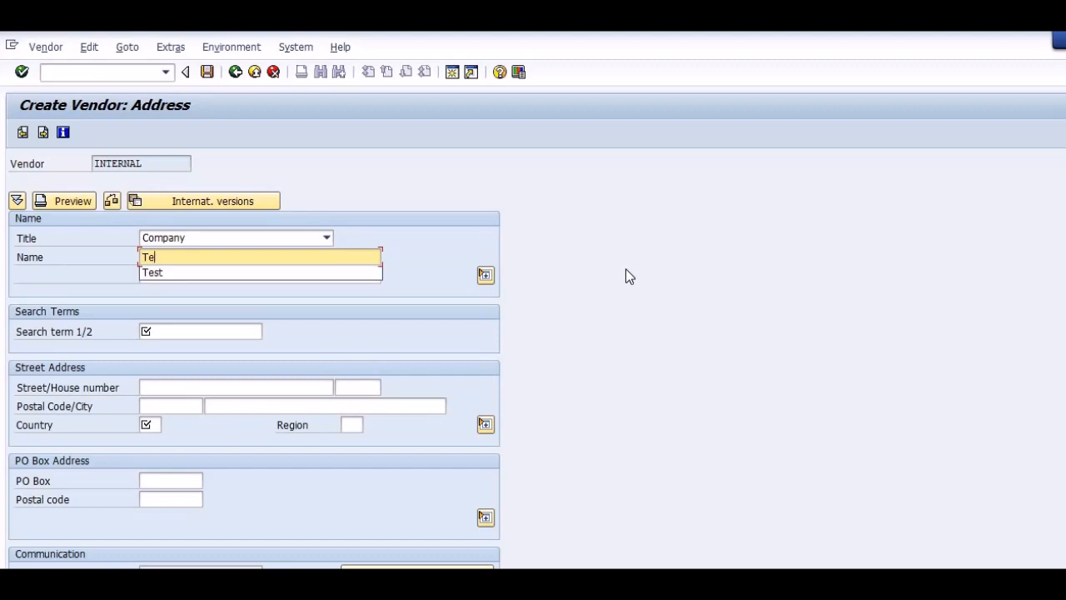
text(st 1 )
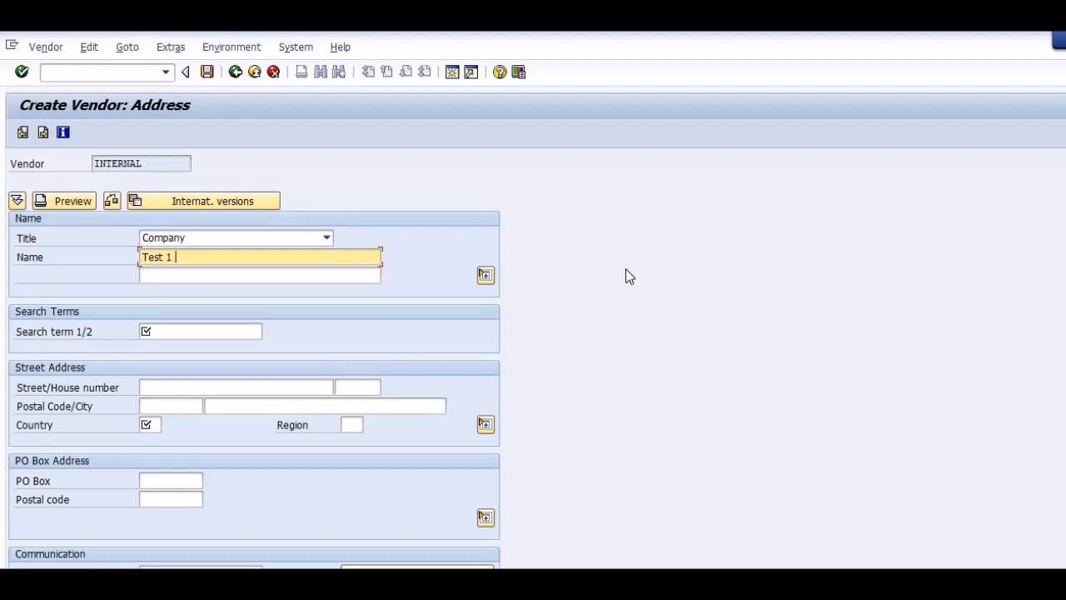
text(vendor)
key(Return)
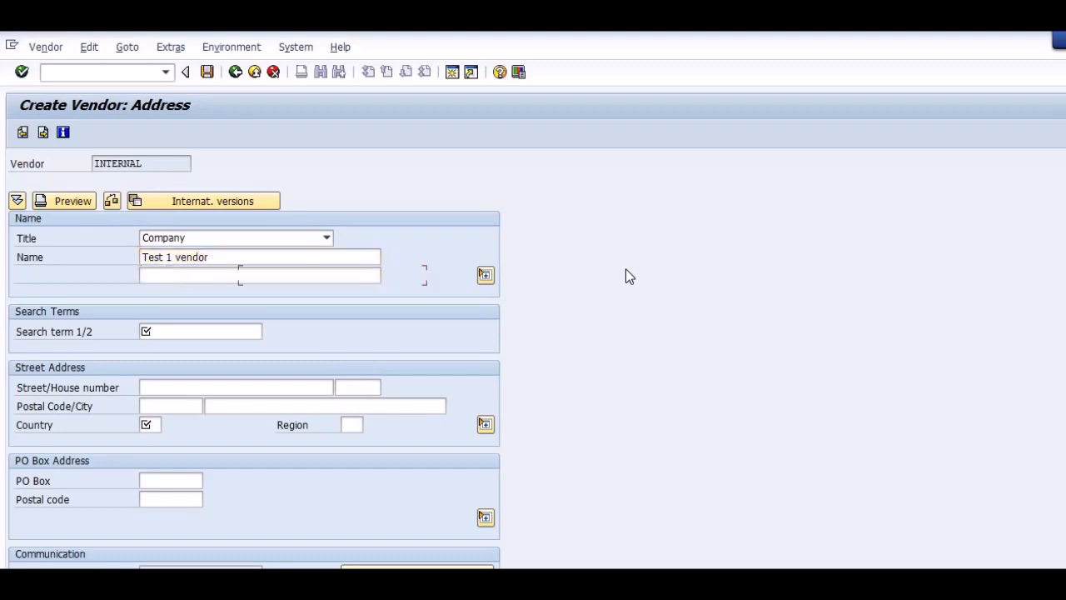
Enter AS02 as the vendor's search term, replacing the initial "Test 1 Vendor" entry.
text(Test )
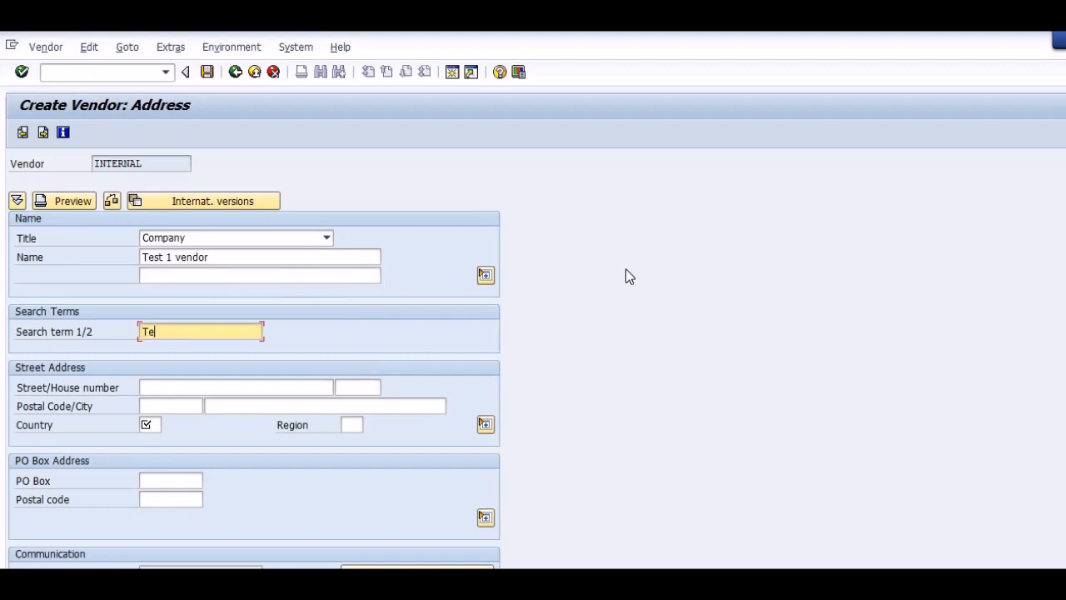
text(1 Vendor)
key(Tab)
key(shift+Tab)
text(a)
key(BackSpace)
text(AS02)
Change the vendor's name to "AS02 Vendor" and move on to the street address data.
key(shift+Tab)
key(shift+Tab)
text(AS02 V)
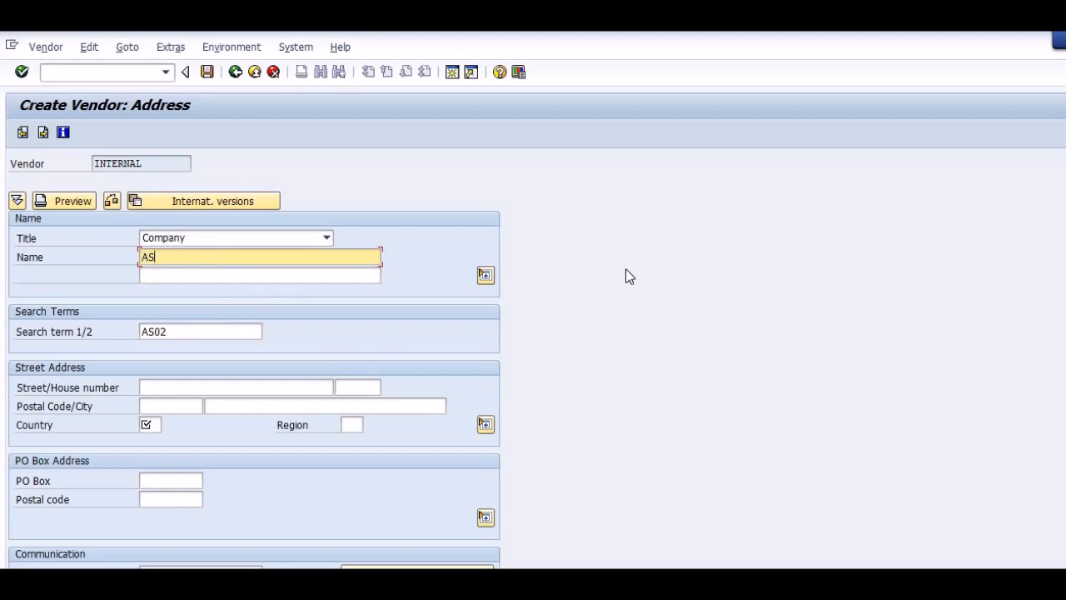
text(endor)
key(Tab)
key(Tab)
key(Tab)
key(Tab)
key(Tab)
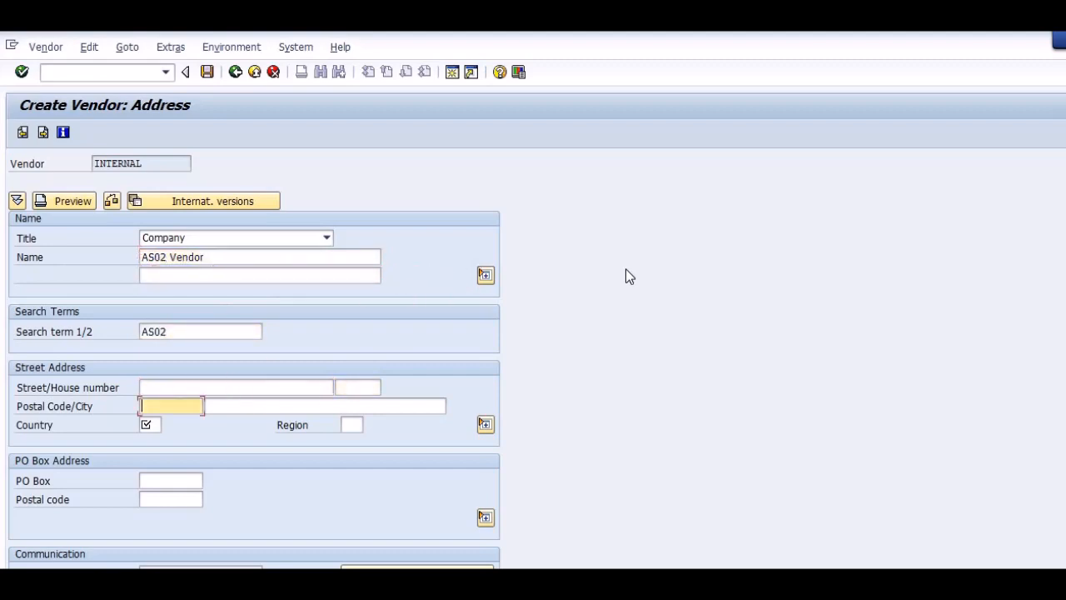
Fill in the vendor's postal code, set country IN and region 13, and continue to the control data.
key(shift+Tab)
key(Tab)
text(43)
key(BackSpace)
text(1000)
key(Tab)
key(Tab)
text(in)
key(Tab)
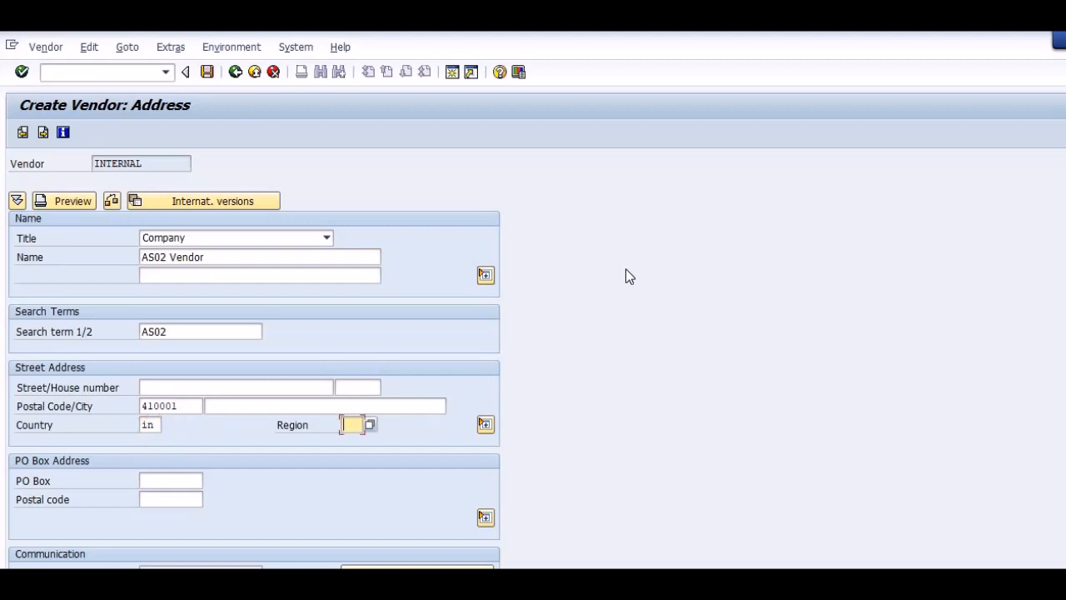
text(13)
key(Return)
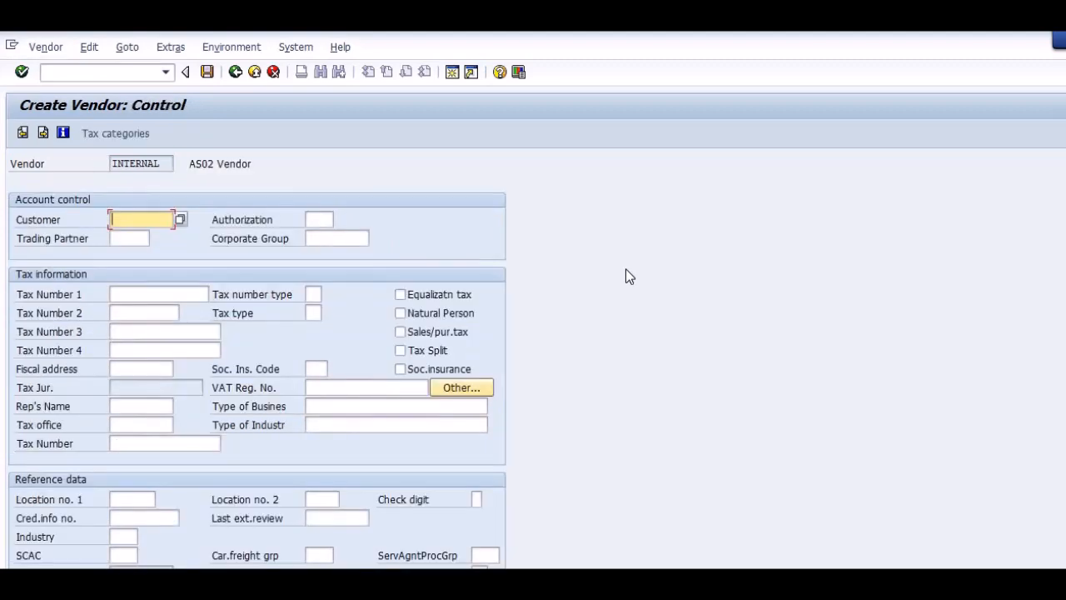
Pass the control, payment transactions and contact persons screens without entries to reach the vendor's accounting information.
key(Return)
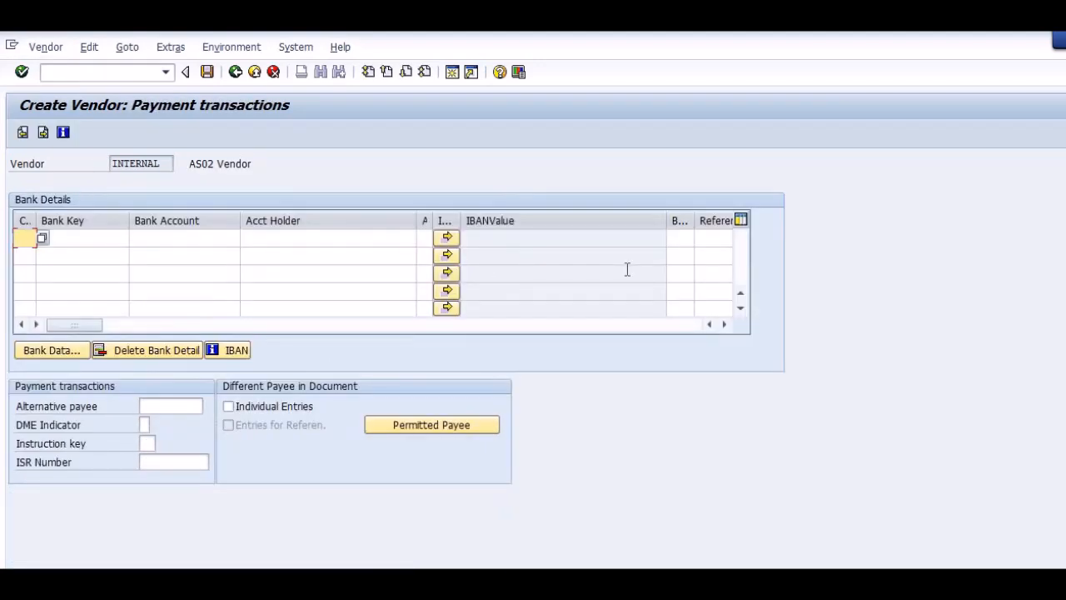
key(Return)
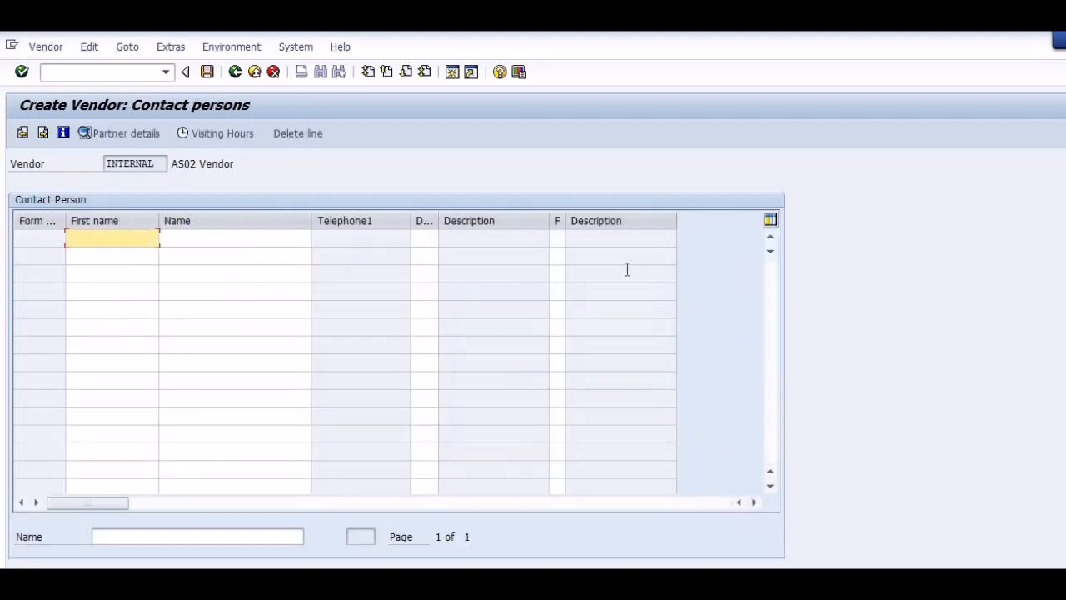
key(Return)
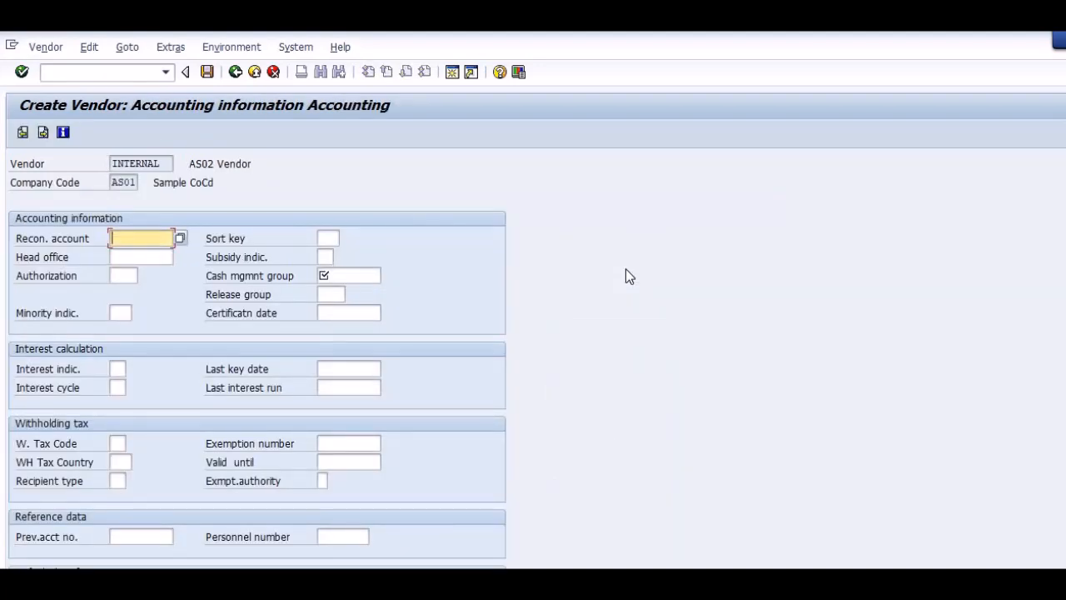
Open transaction FS00 for central G/L account maintenance in a new session.
key(ctrl+slash)
text(/o)
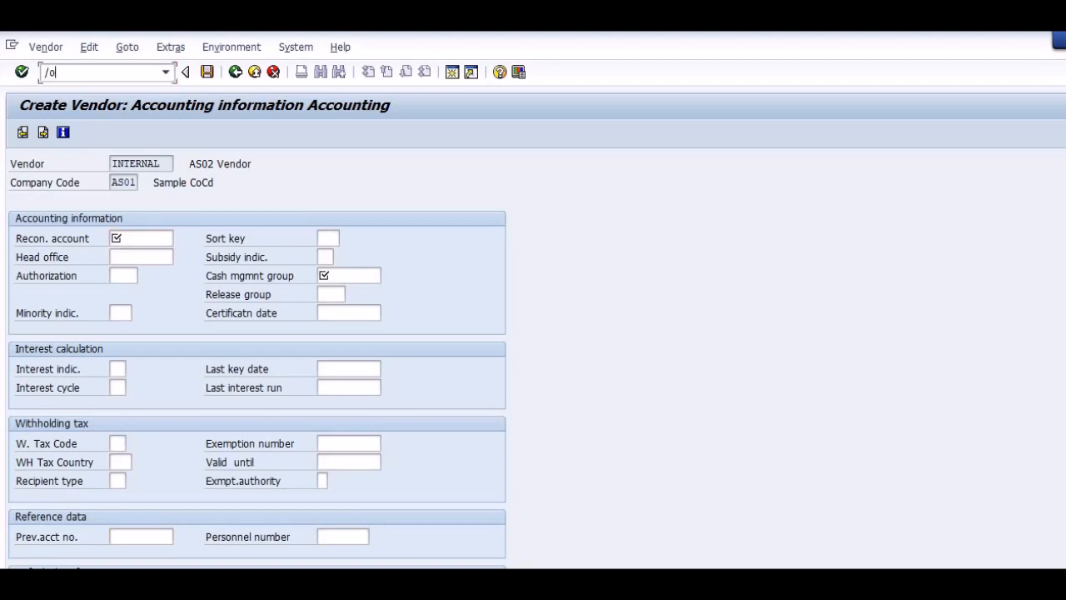
text(as)
text(fs00)
key(Return)
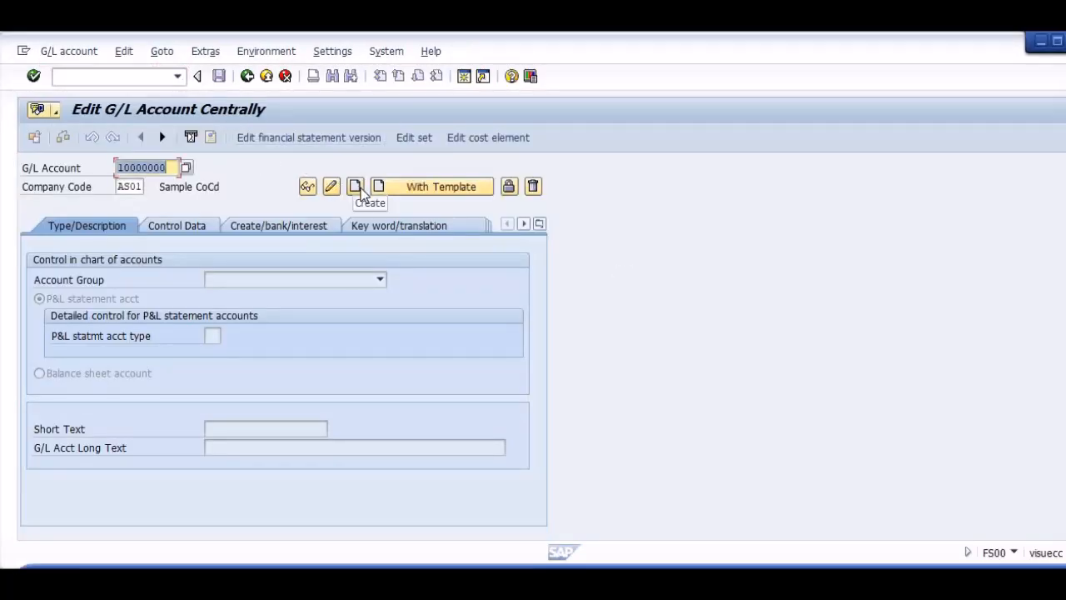
Set the hierarchy display to show accounts in a navigation tree and restart transaction FS00.
click(239, 57)
mouse_move(208, 57)
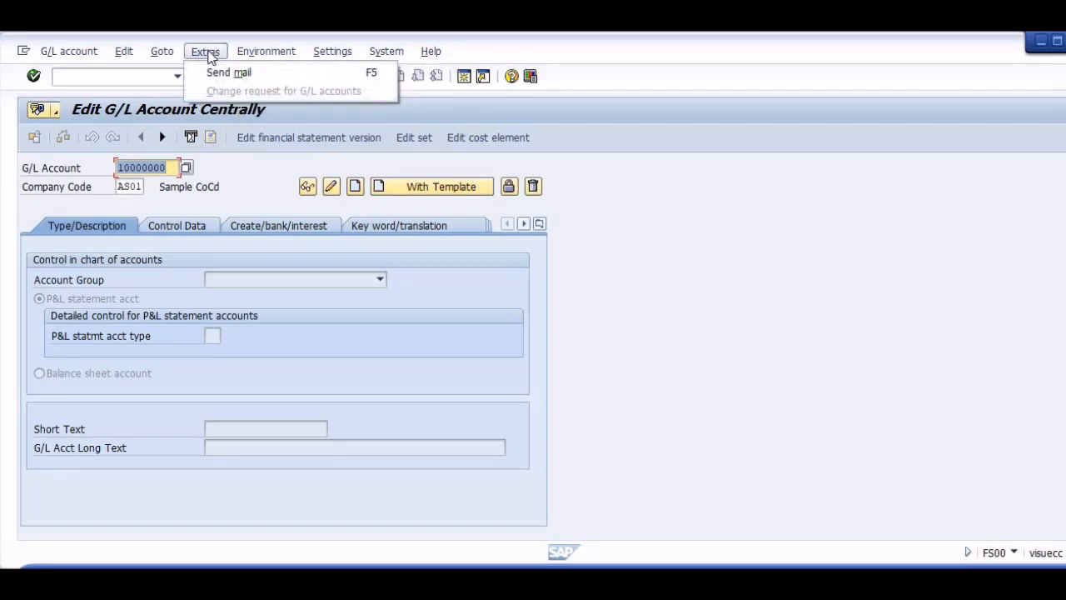
mouse_move(337, 55)
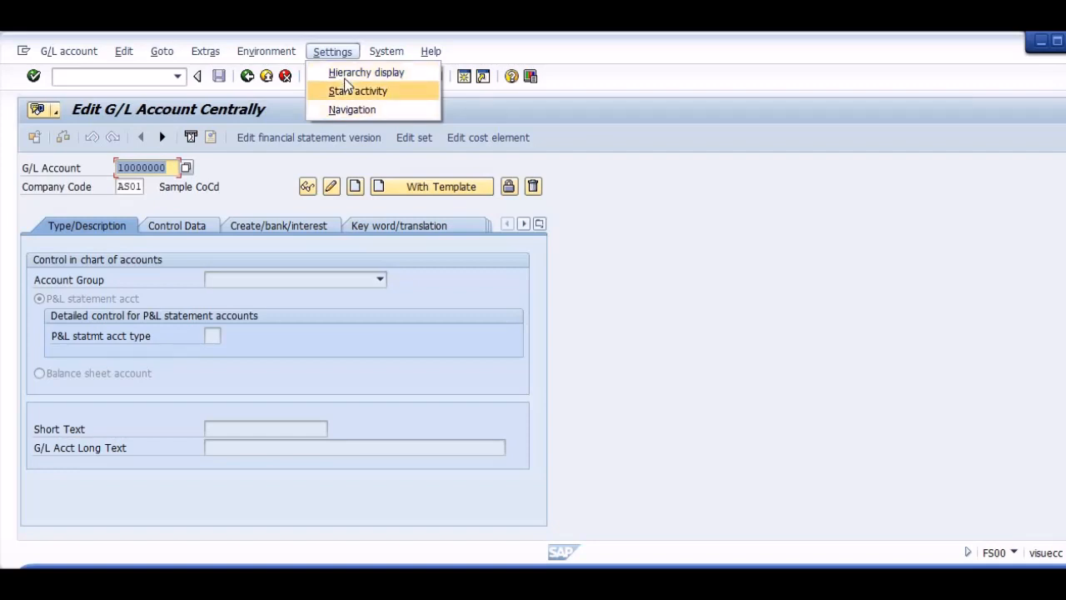
click(346, 76)
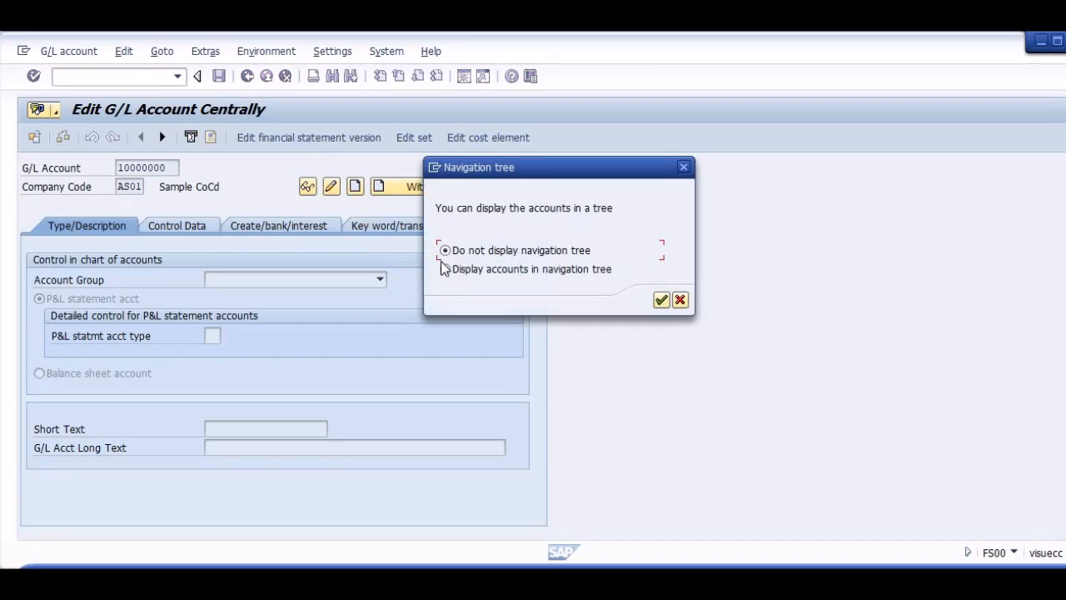
click(444, 269)
click(660, 300)
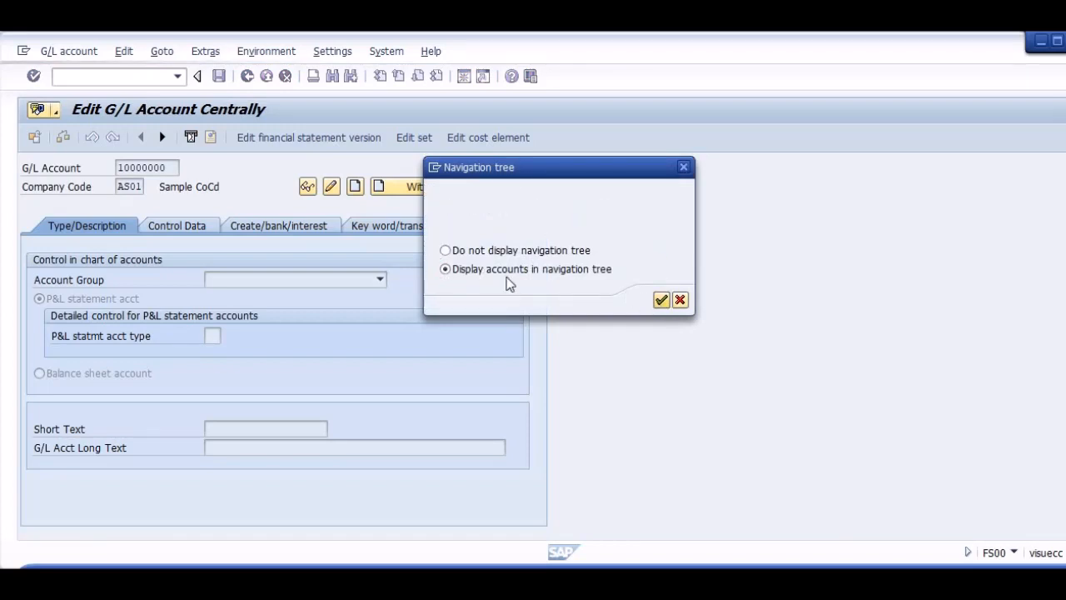
key(Return)
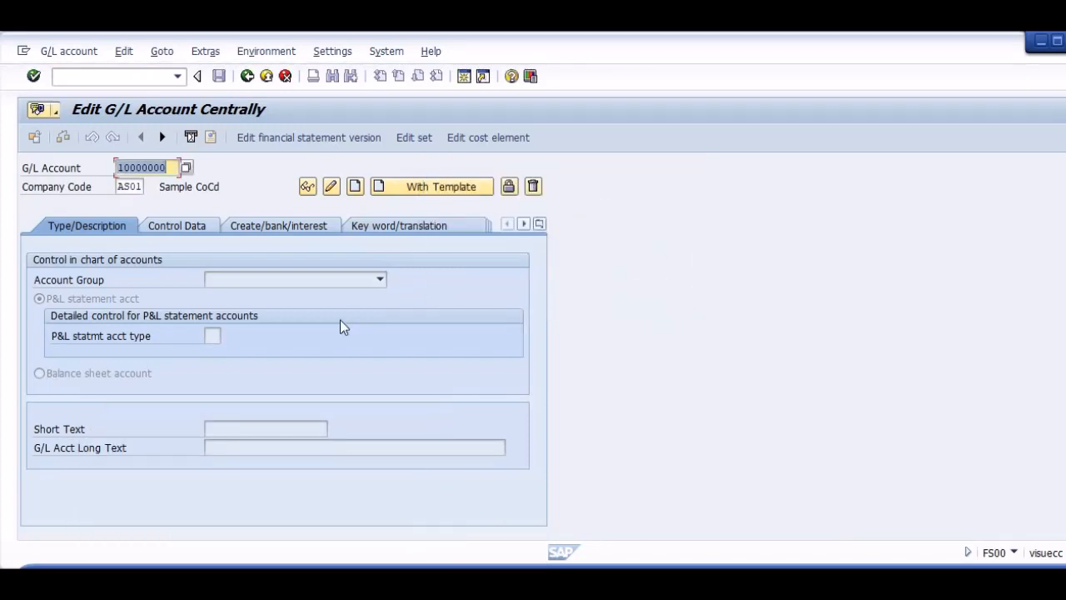
key(ctrl+slash)
text(/nfs00)
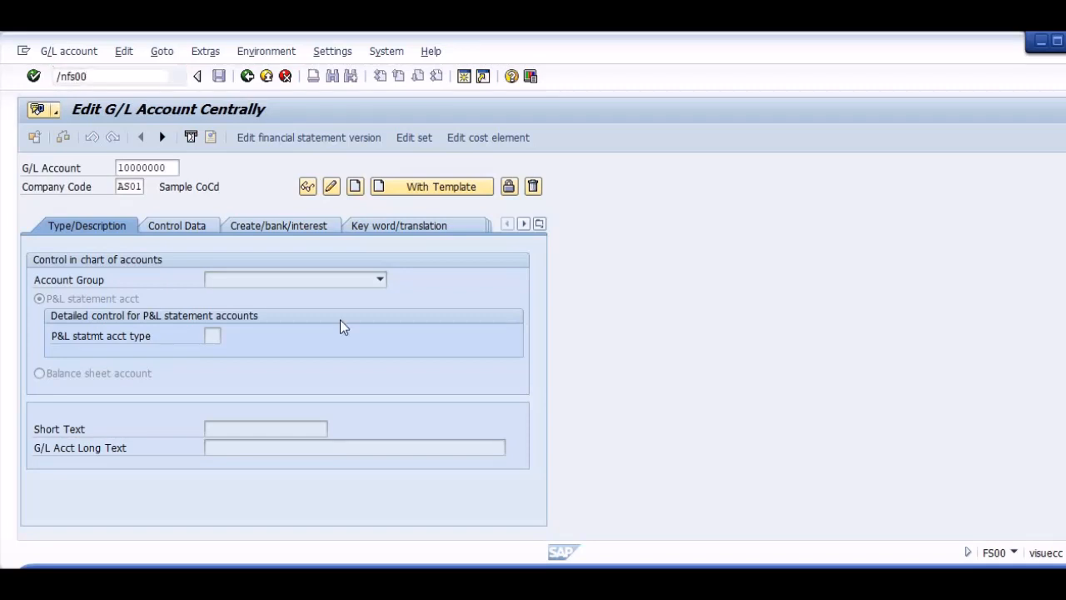
key(Return)
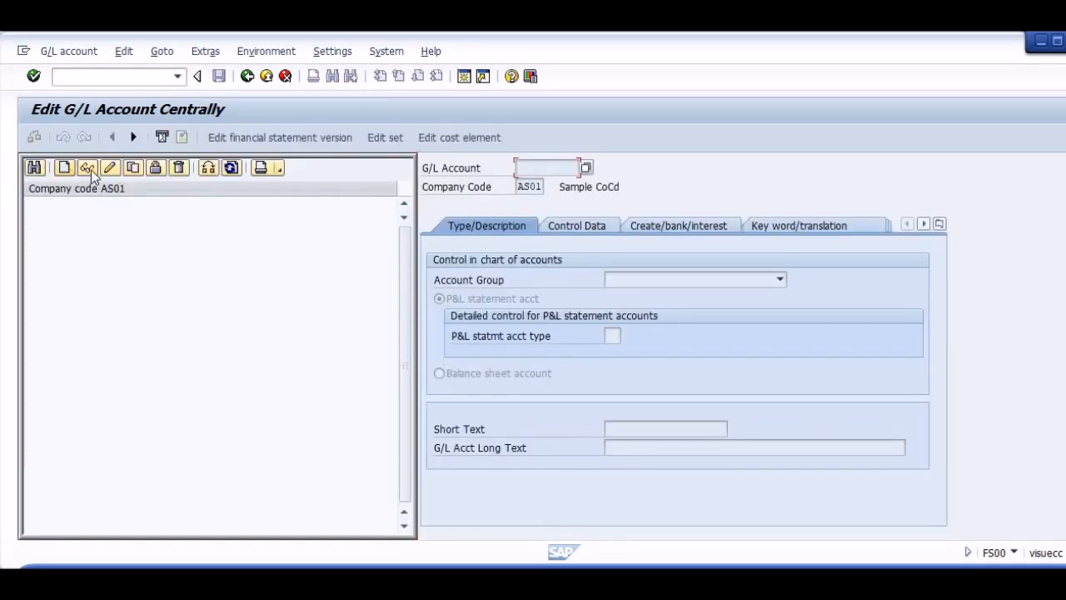
Switch the account tree to company code AS02, expand its folder and select the Test Exp account.
click(207, 167)
text(as)
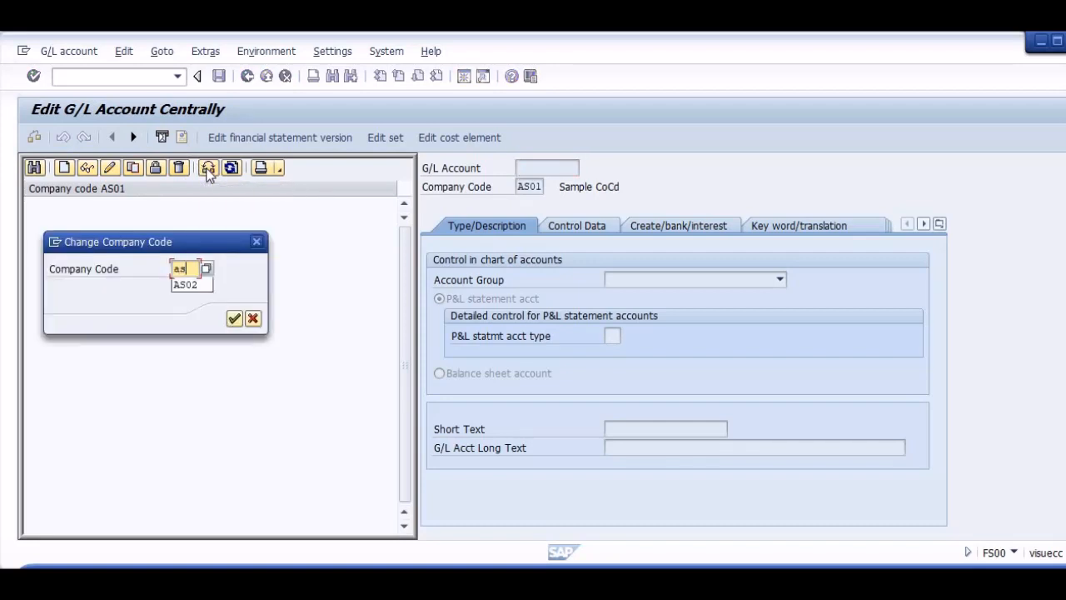
text(02)
key(Return)
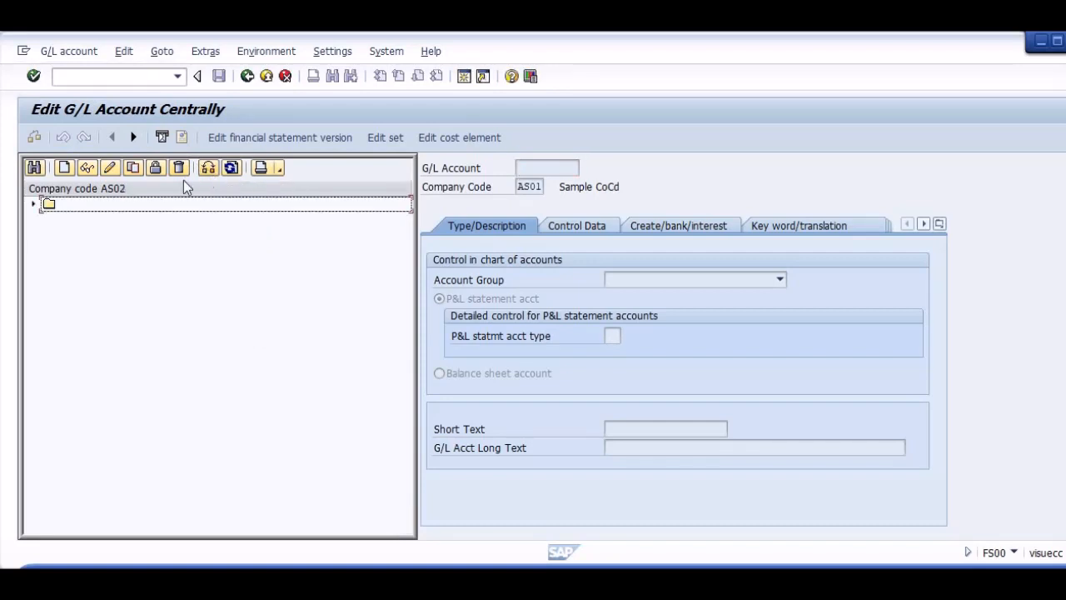
click(31, 205)
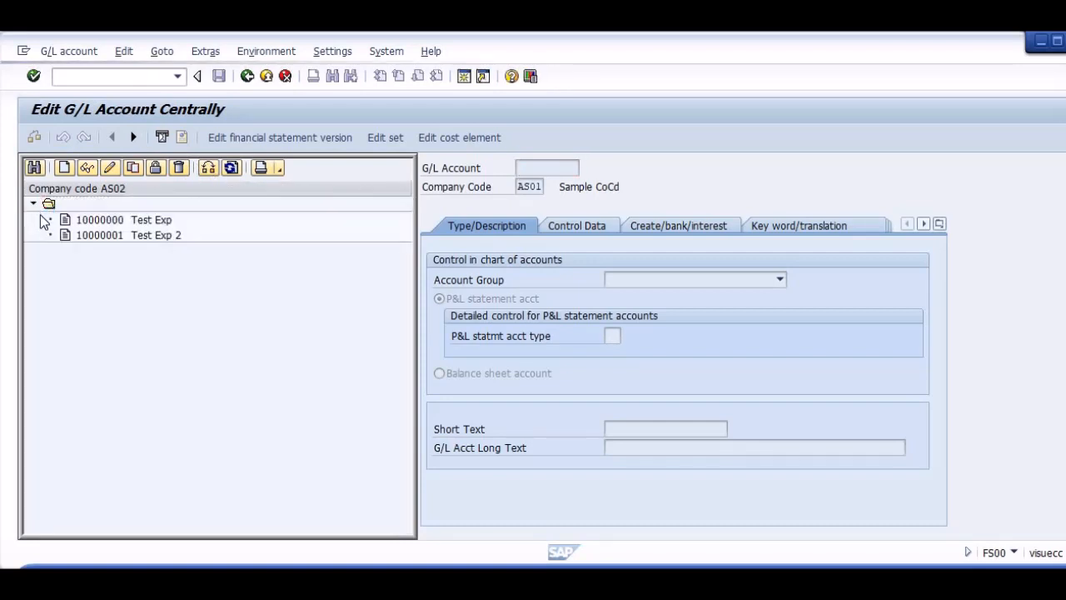
click(153, 235)
click(137, 220)
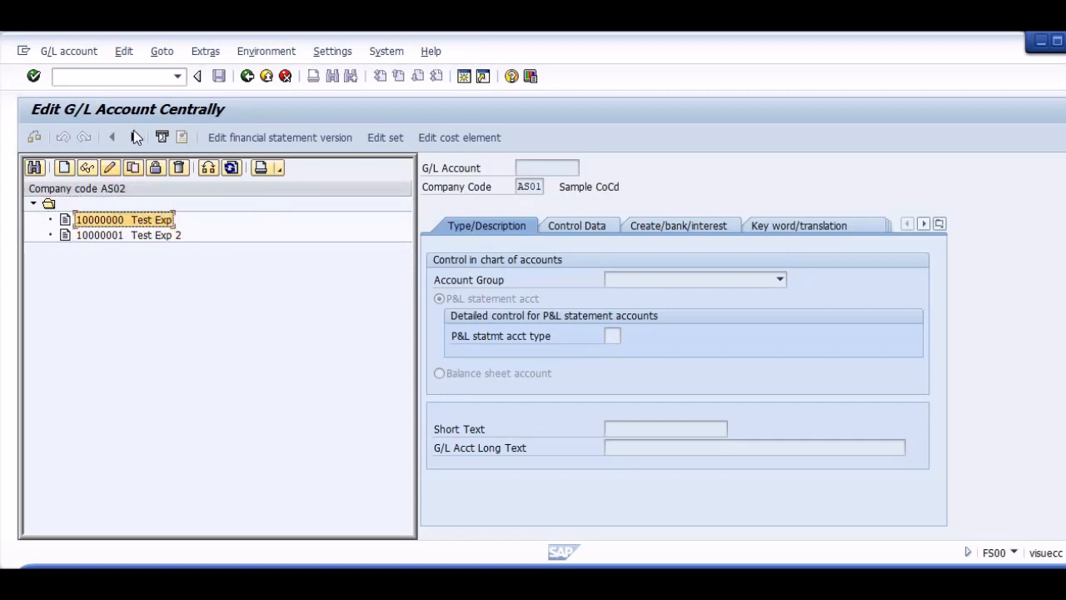
Try to create G/L account 20000000 in company code AS01.
click(73, 167)
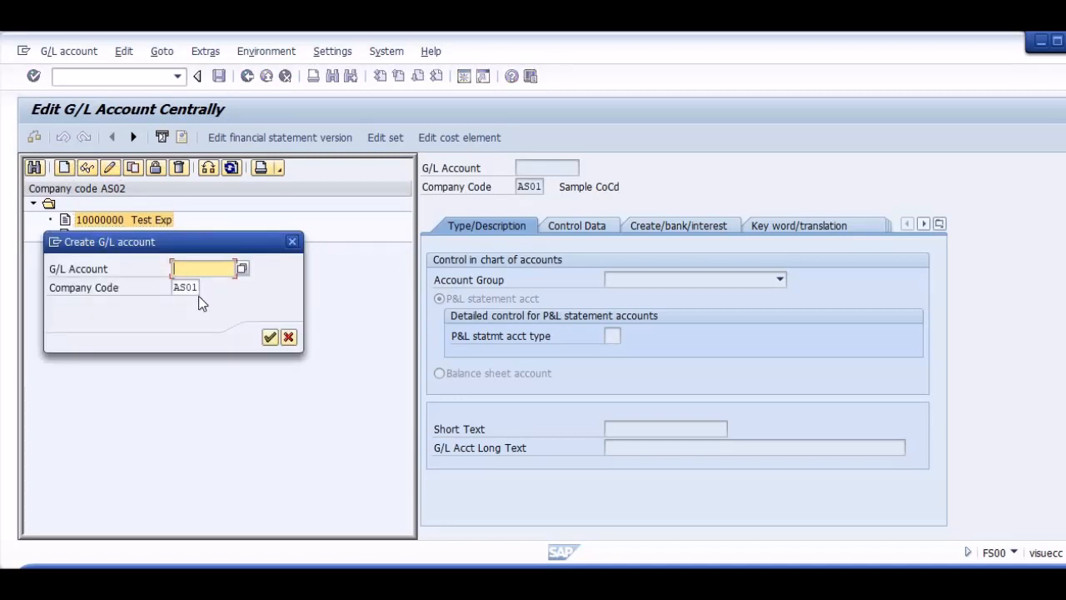
drag(196, 242, 209, 315)
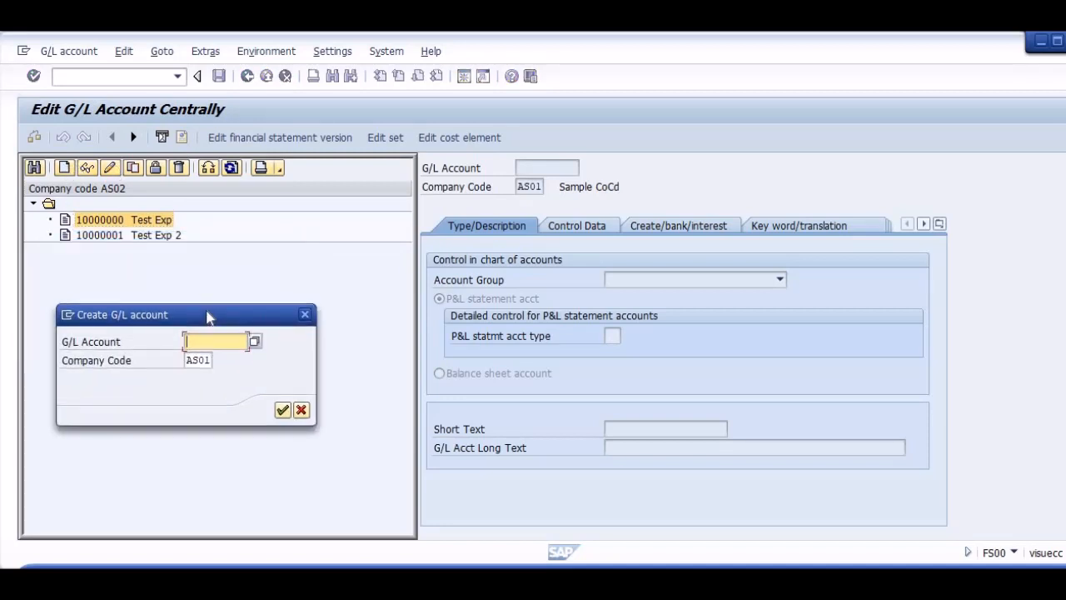
text(00)
key(BackSpace)
key(BackSpace)
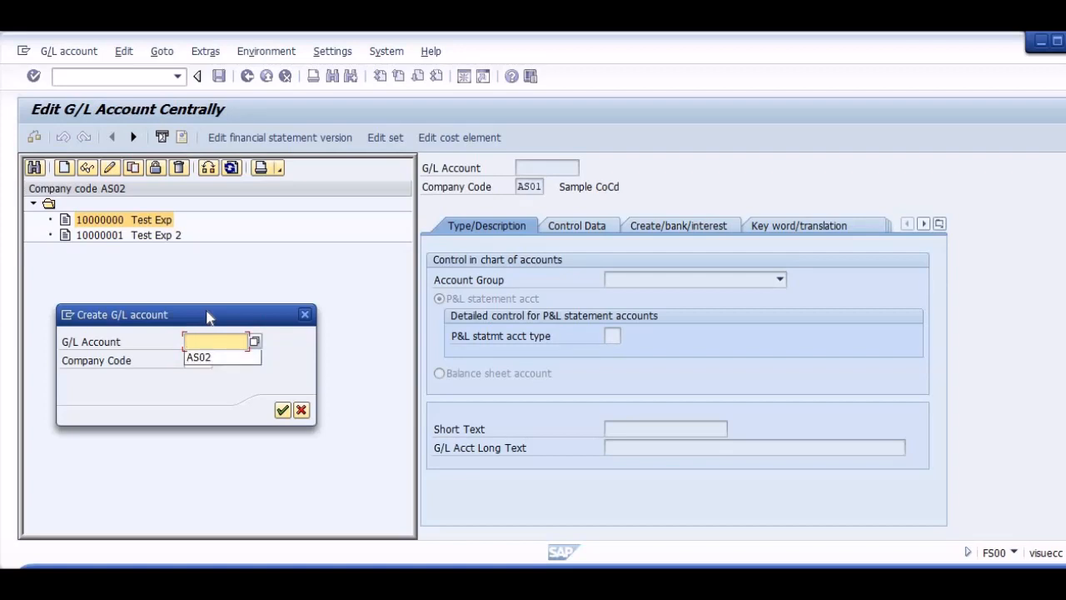
text(200)
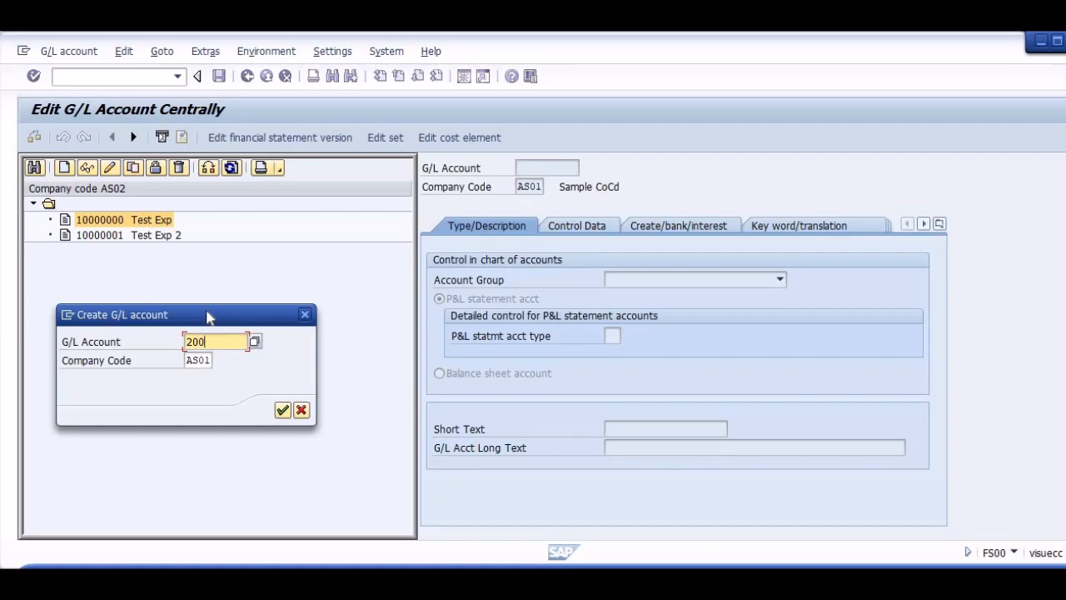
text(00000)
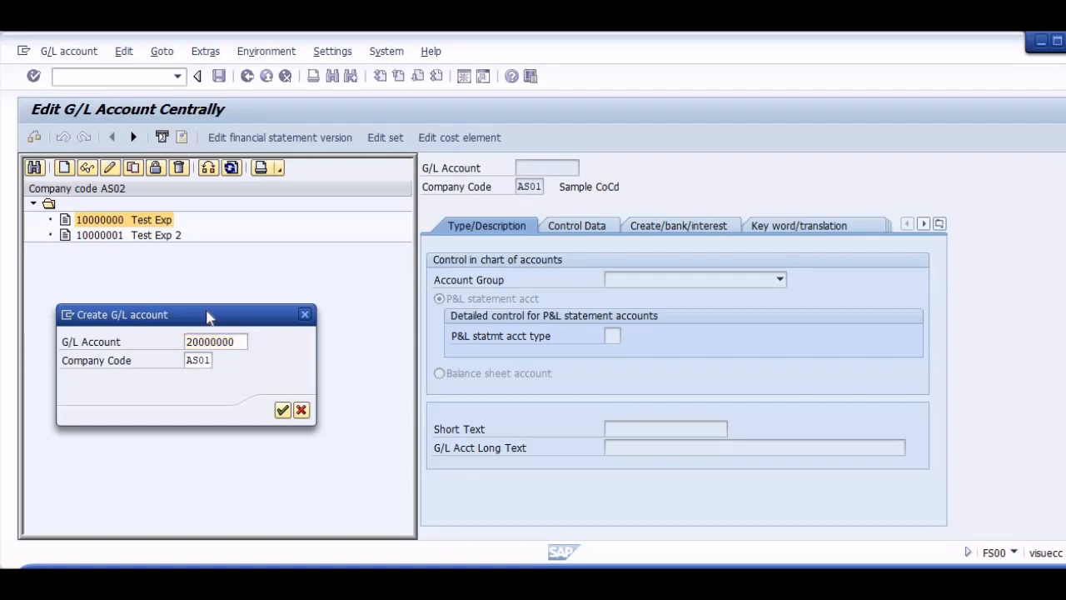
key(Return)
key(Return)
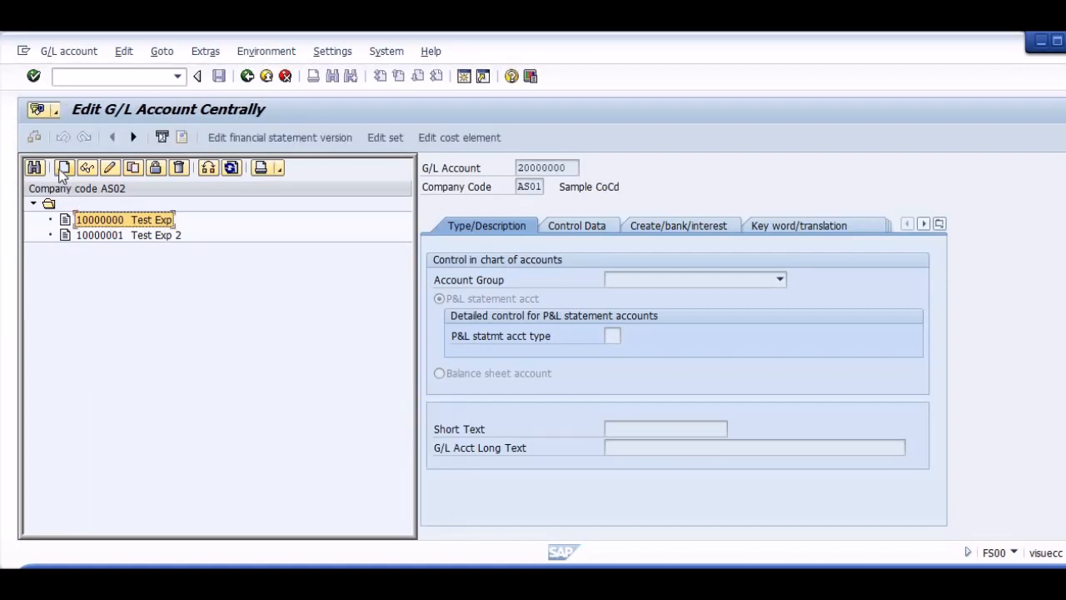
Try to create G/L account 20000000 in company code AS02.
click(64, 168)
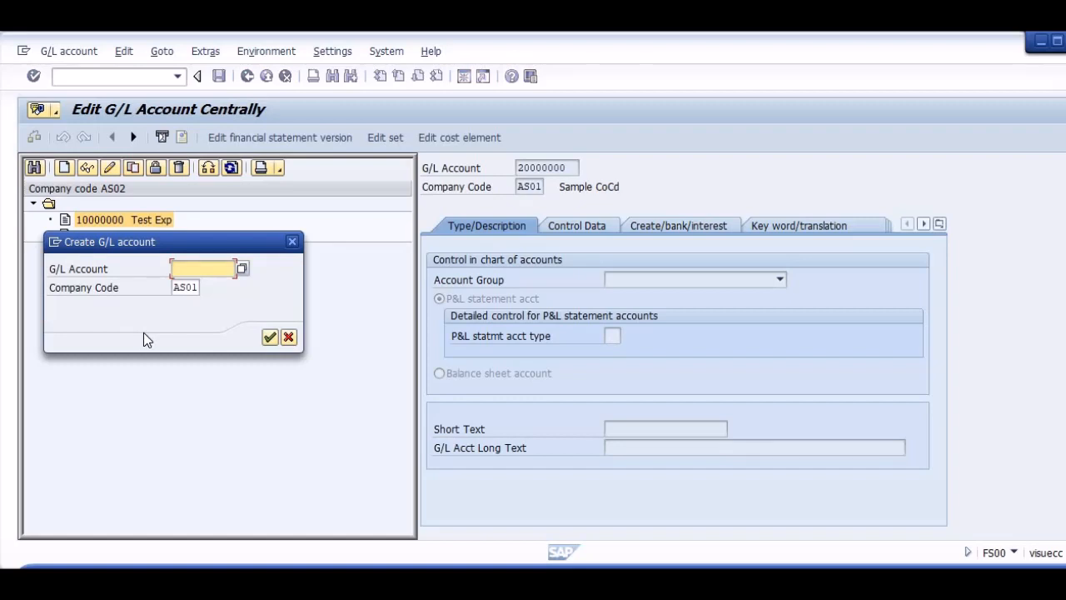
text(20000000)
key(Tab)
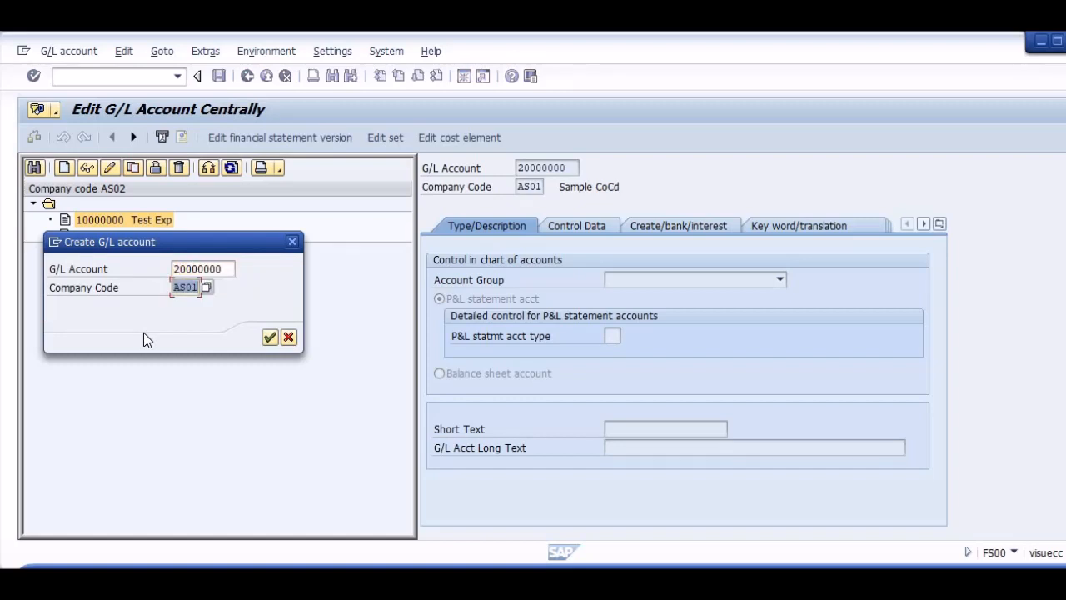
text(as02)
key(Return)
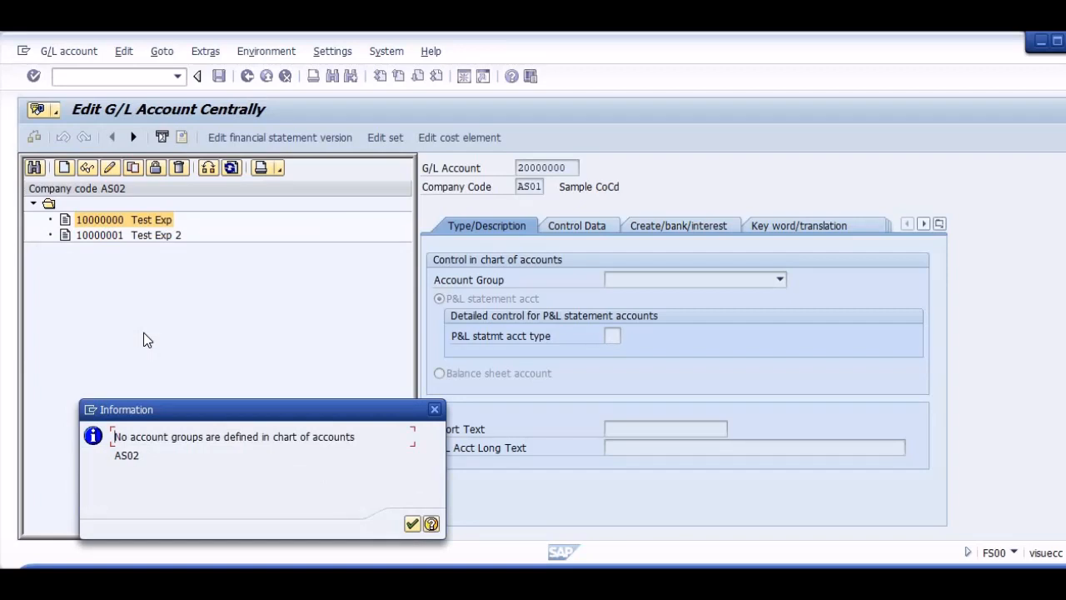
key(Return)
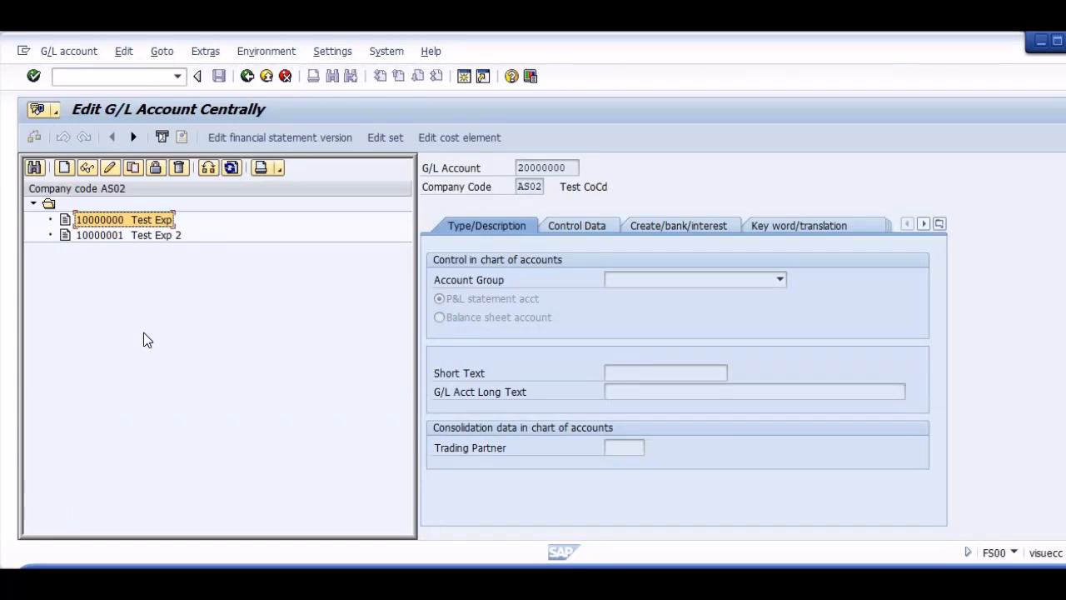
Try to create G/L account 10000002 in company code AS02.
click(64, 167)
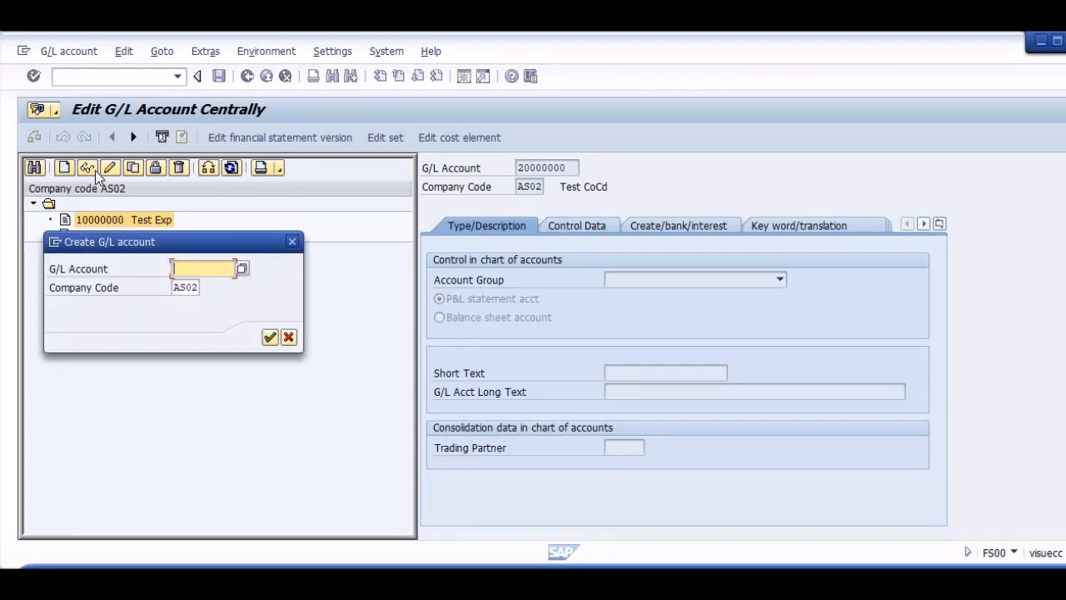
key(Down)
key(Down)
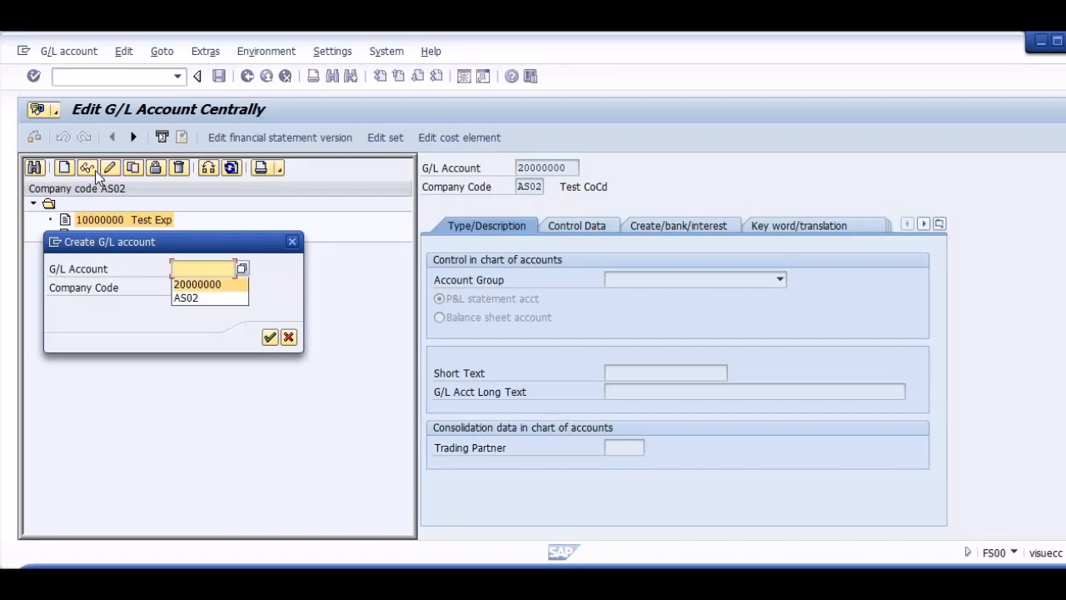
key(Return)
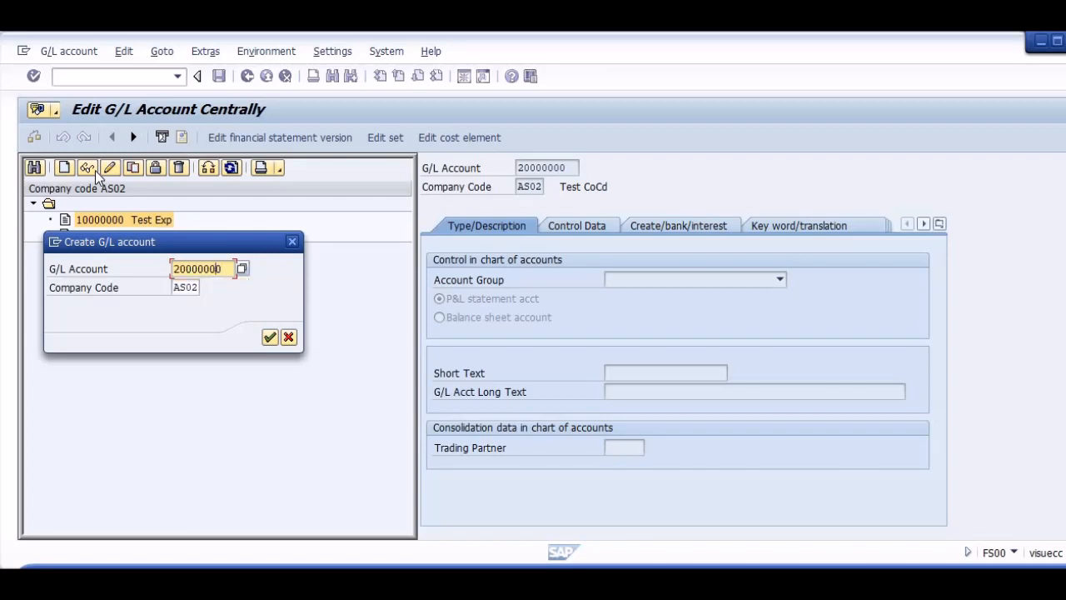
key(Left)
key(Left)
key(Left)
key(Left)
key(Left)
key(Left)
key(Left)
key(BackSpace)
text(1)
key(Right)
key(Right)
key(Right)
key(Right)
key(Right)
key(Right)
key(Right)
key(BackSpace)
text(1)
key(Return)
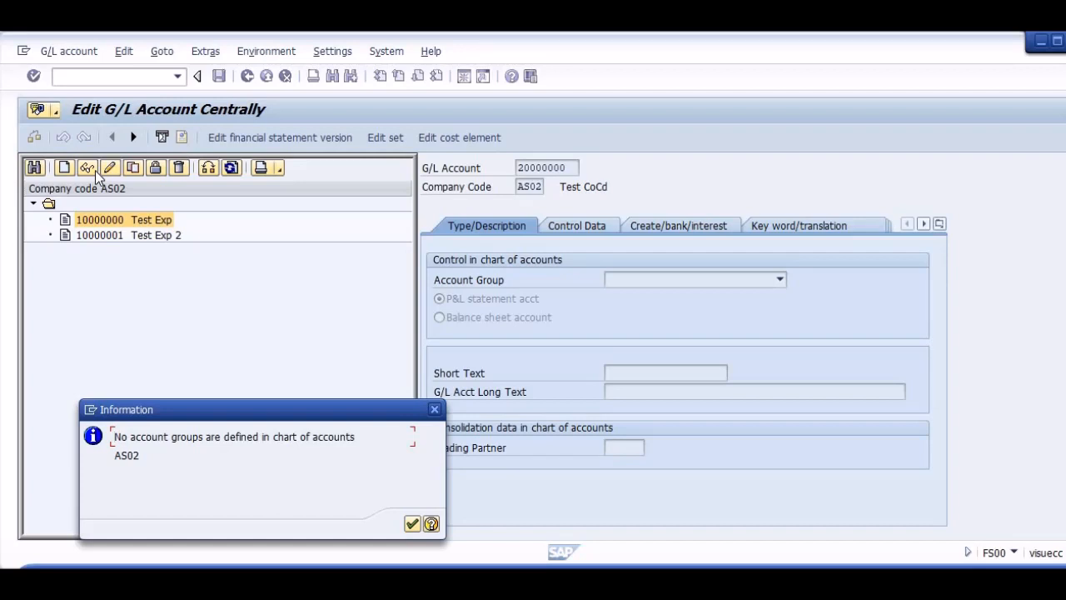
key(Return)
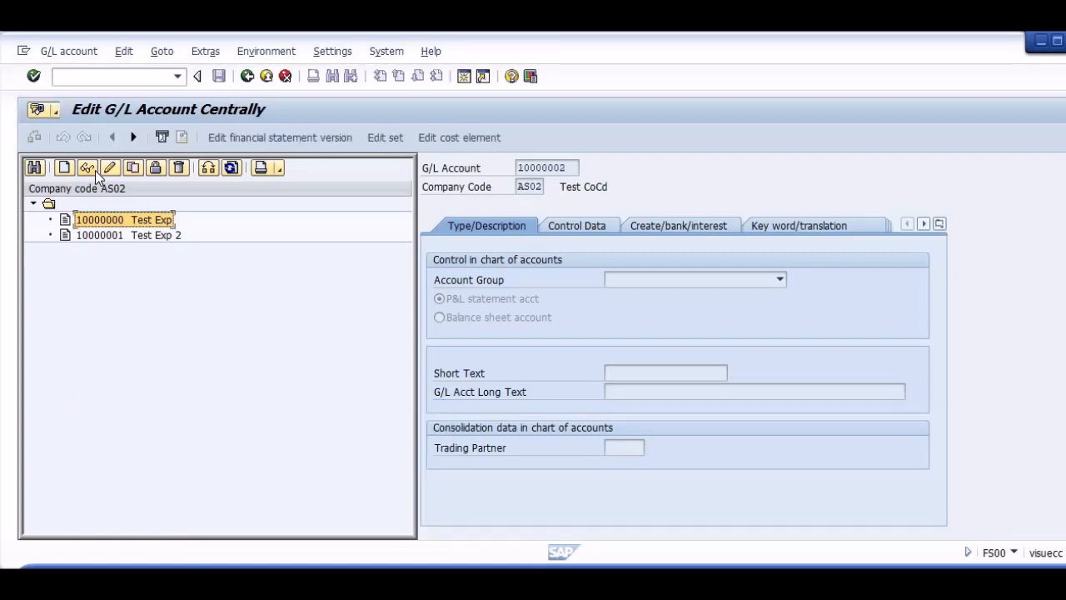
Try to edit G/L account 10000002, read the detailed help on the missing account groups message, and dismiss the message.
click(115, 168)
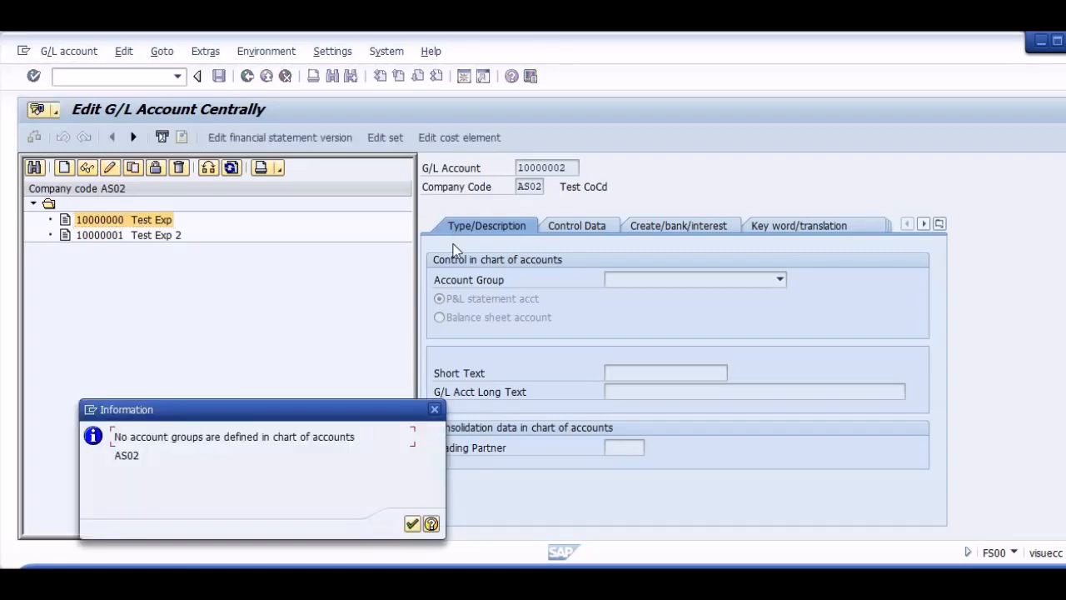
click(432, 524)
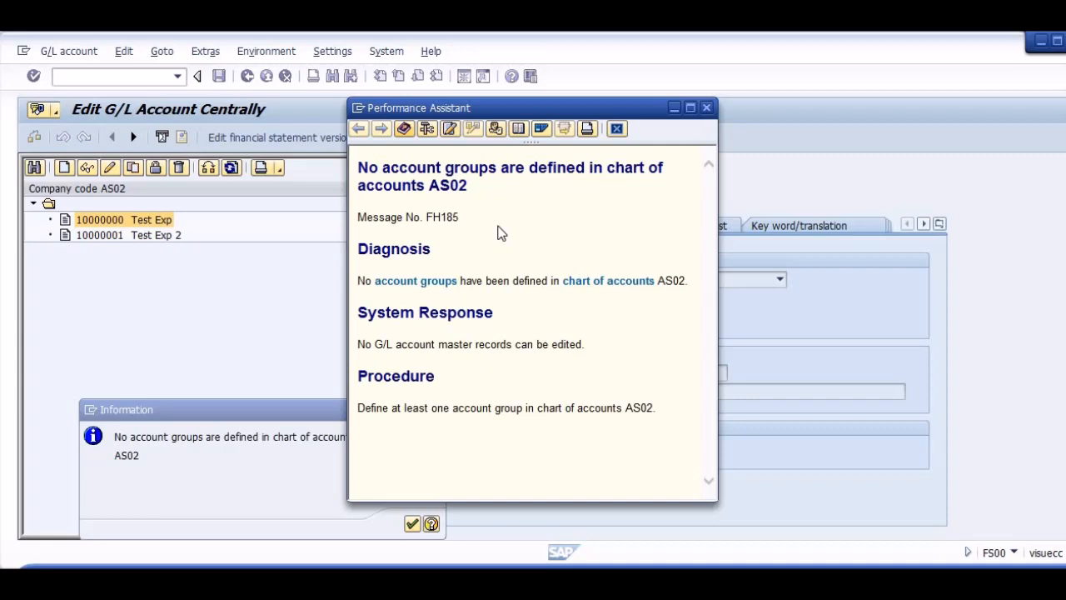
click(706, 109)
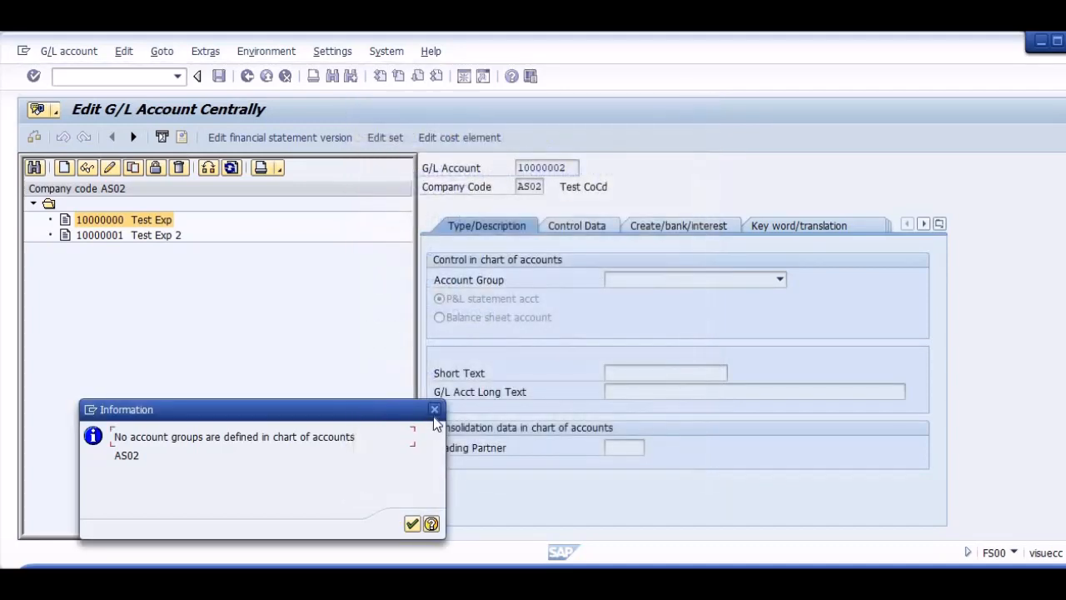
click(434, 412)
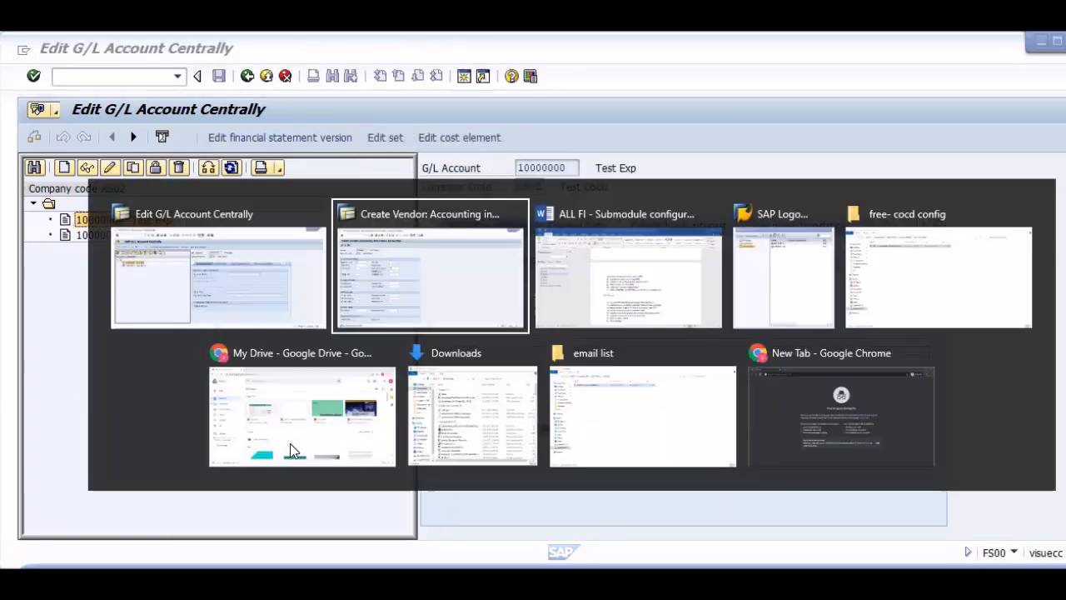
Check the GL Setup section of the Word configuration guide for the account group transaction, and return to SAP.
key(alt+Tab)
key(alt+Tab)
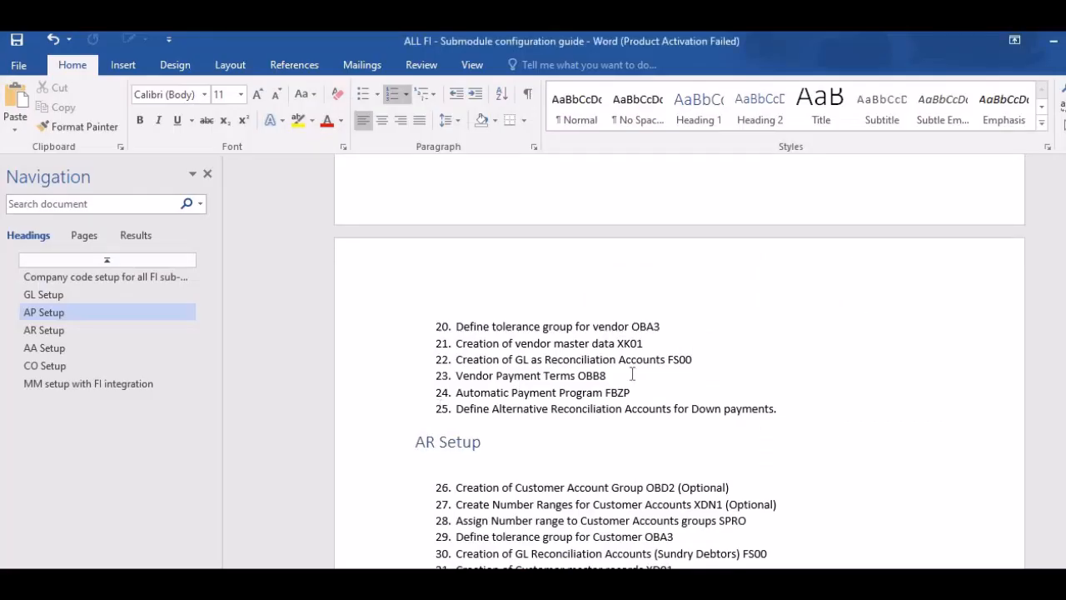
scroll(632, 374, up, 12)
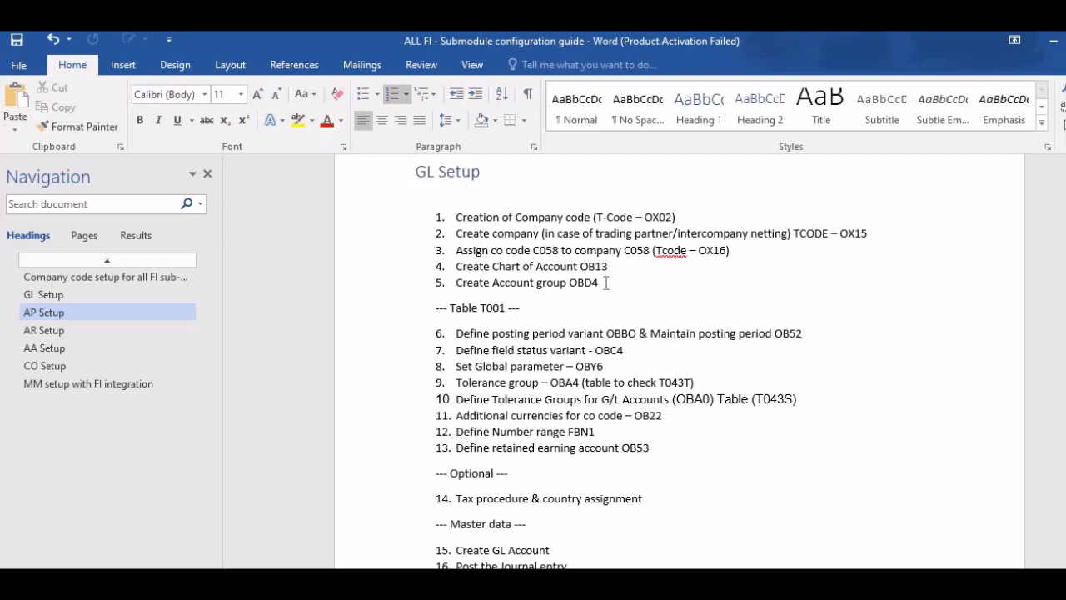
key(alt+Tab)
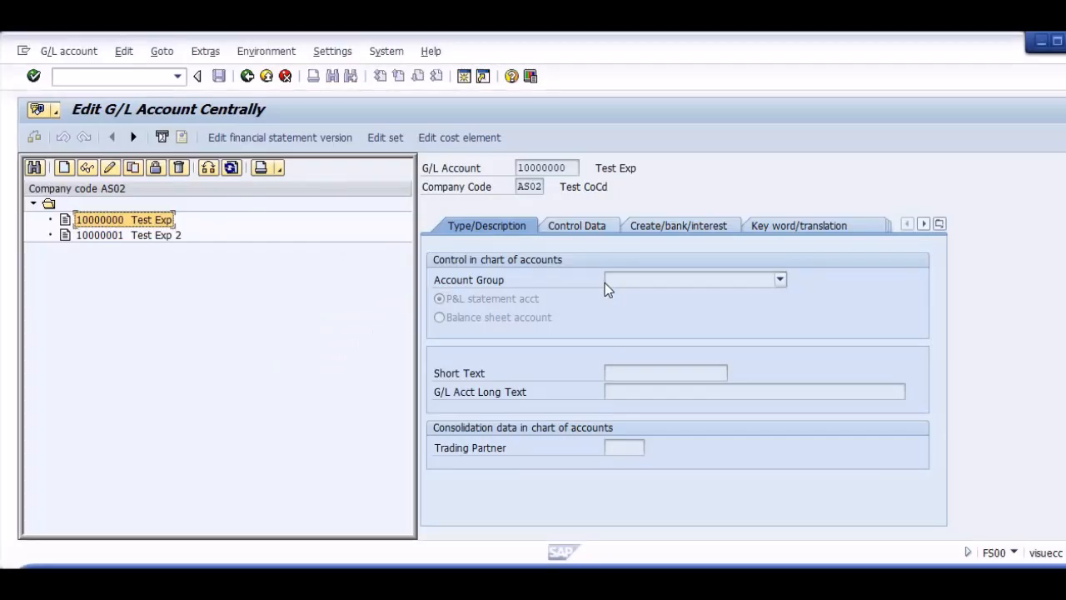
Start transaction OBD4 to maintain G/L account groups.
key(ctrl+/)
text(/nobd)
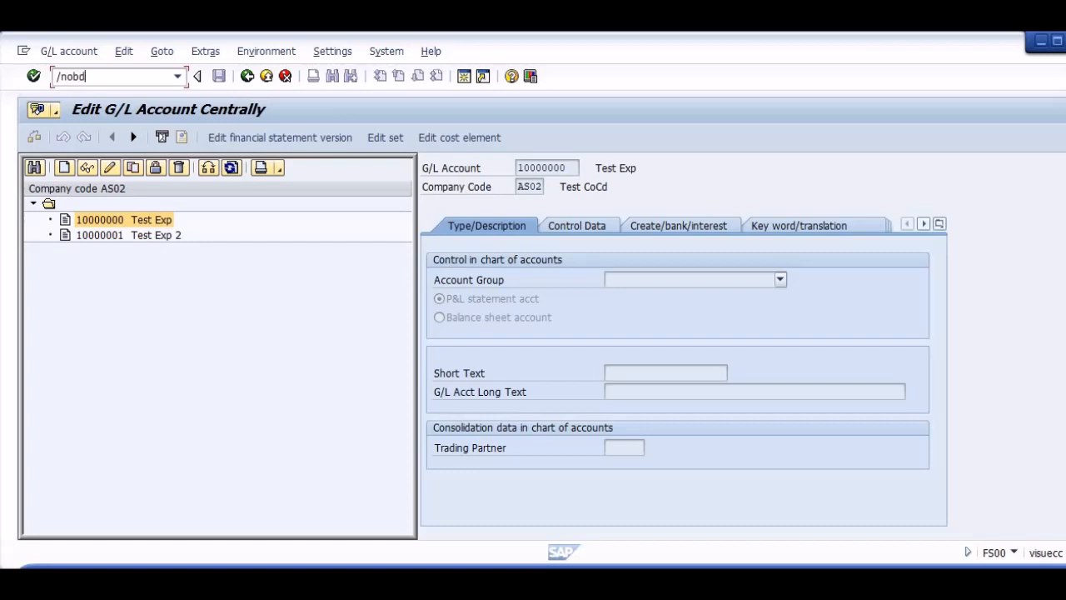
text(4)
key(Return)
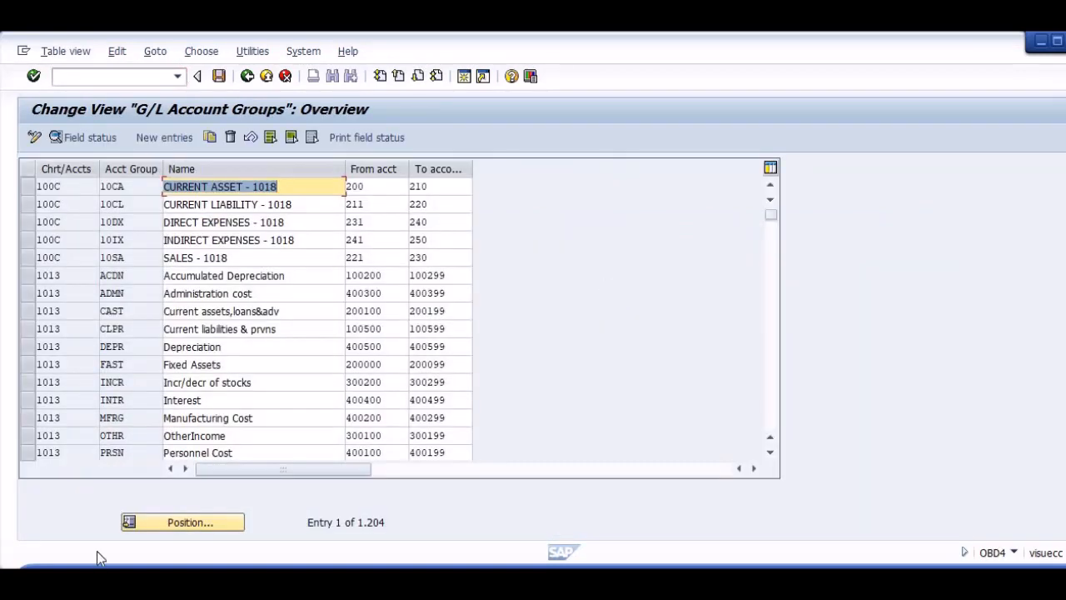
Position the G/L account group list at the charts of accounts beginning with AS.
click(184, 528)
text(ac)
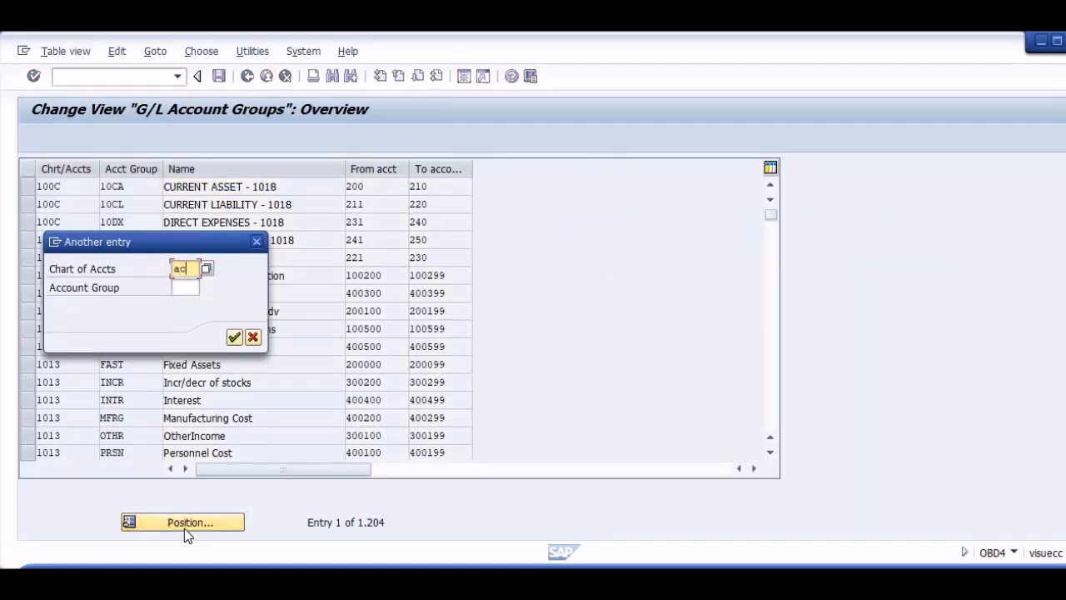
key(BackSpace)
text(s)
key(Down)
key(Return)
key(Return)
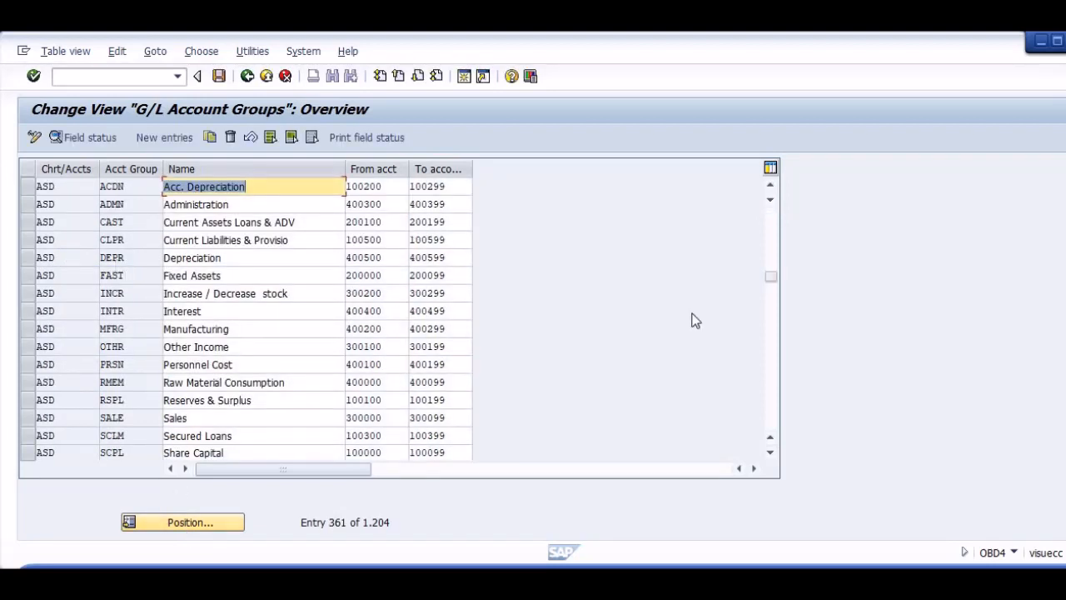
Look through the account group list from the beginning for a chart of accounts with a short set of groups to copy.
drag(770, 276, 770, 171)
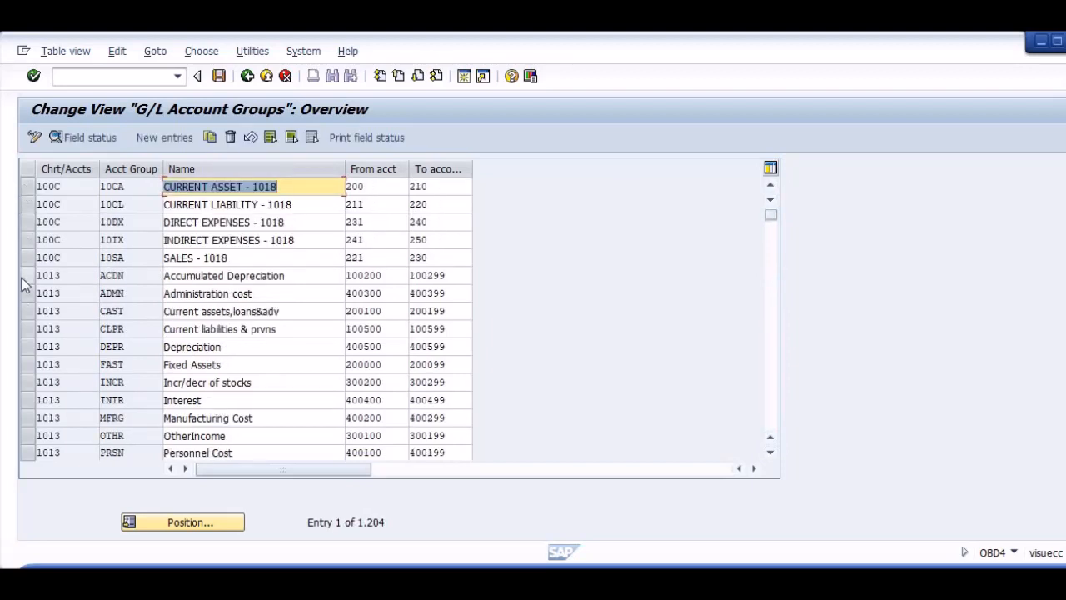
click(50, 260)
scroll(50, 261, down, 5)
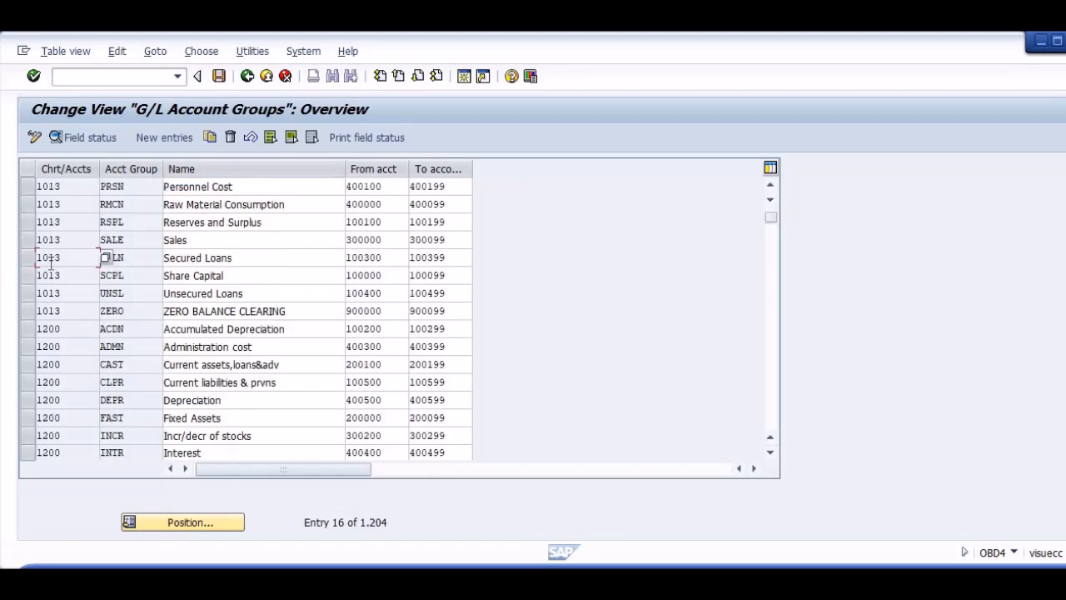
scroll(50, 260, down, 5)
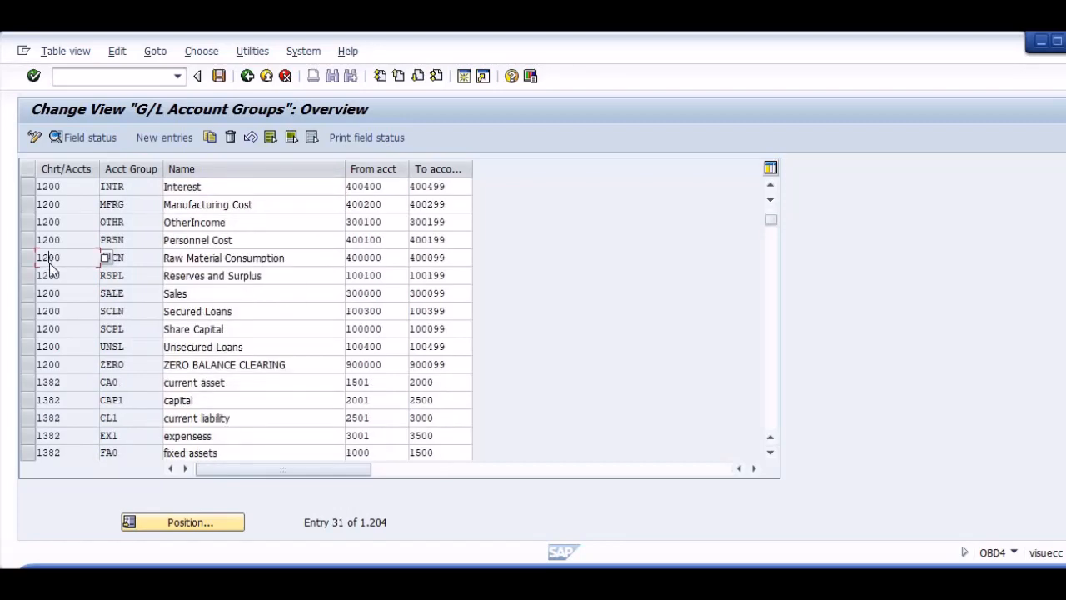
scroll(50, 260, down, 5)
scroll(50, 260, down, 15)
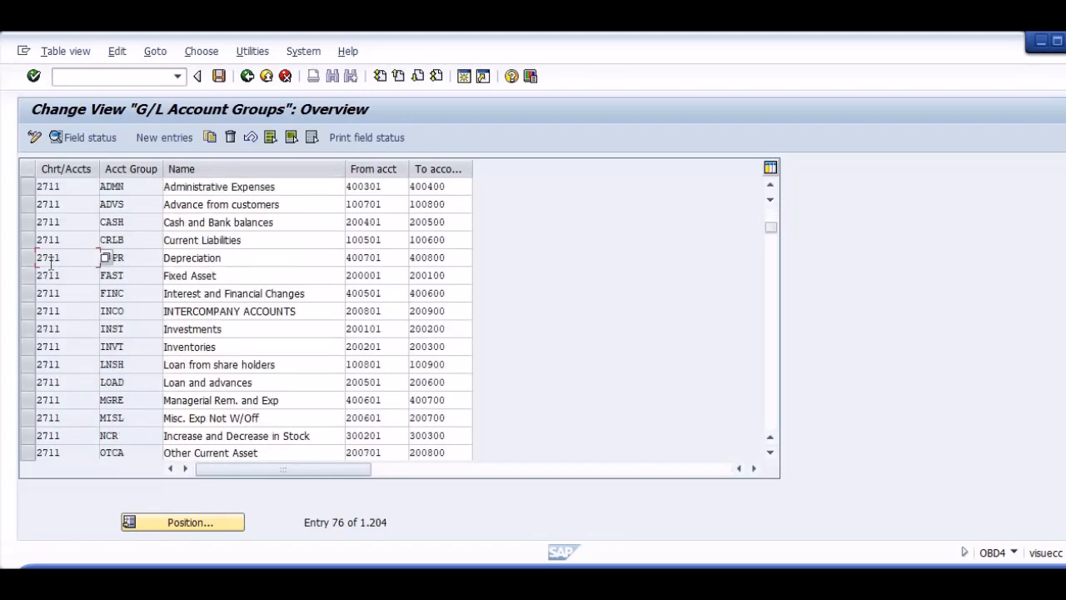
scroll(50, 260, down, 15)
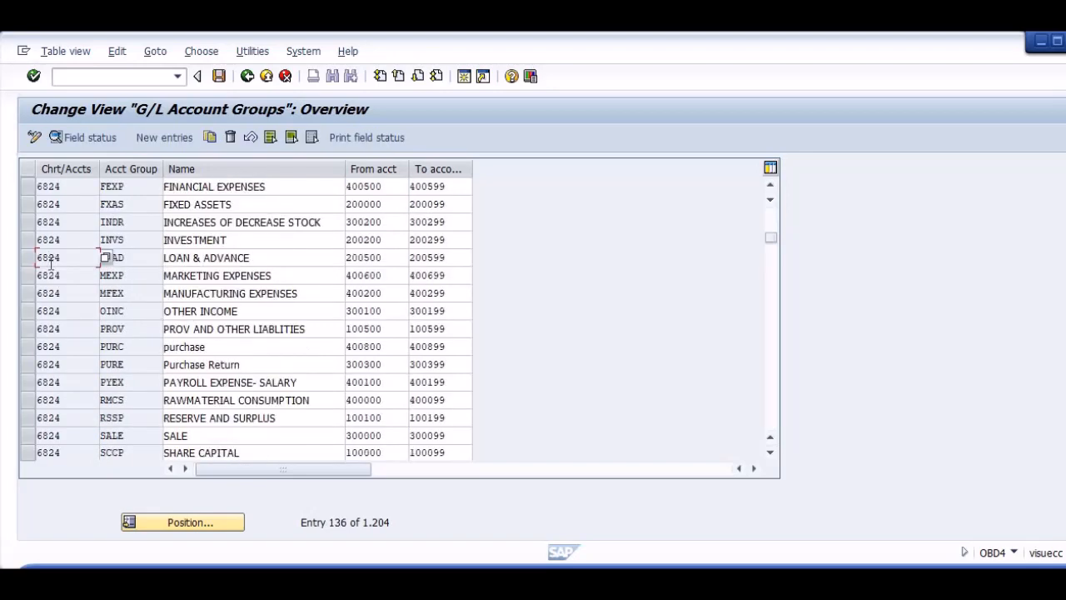
scroll(50, 263, up, 5)
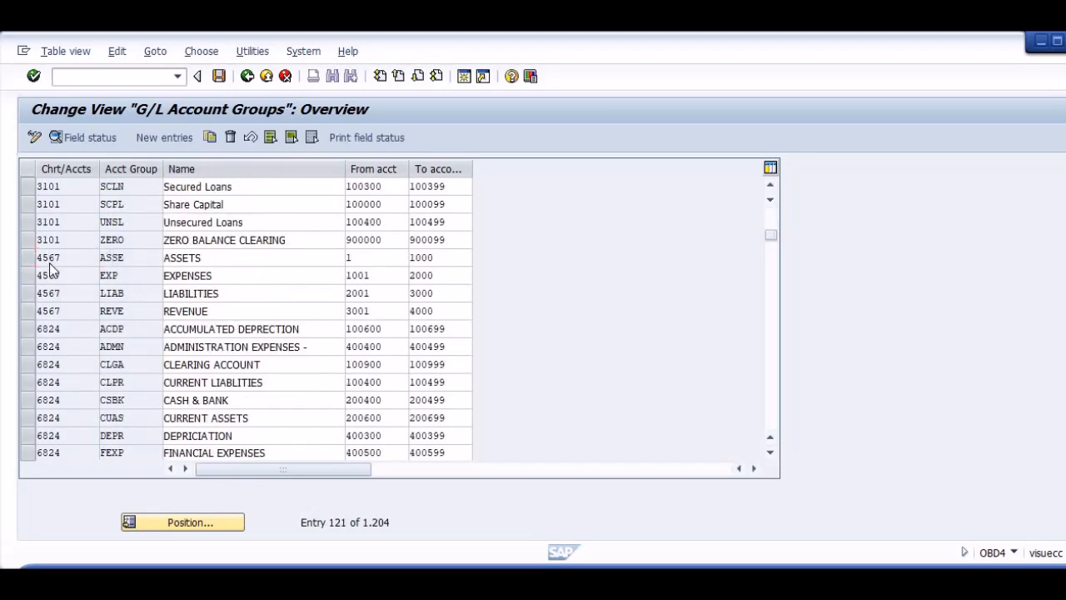
scroll(50, 265, down, 5)
scroll(50, 266, down, 20)
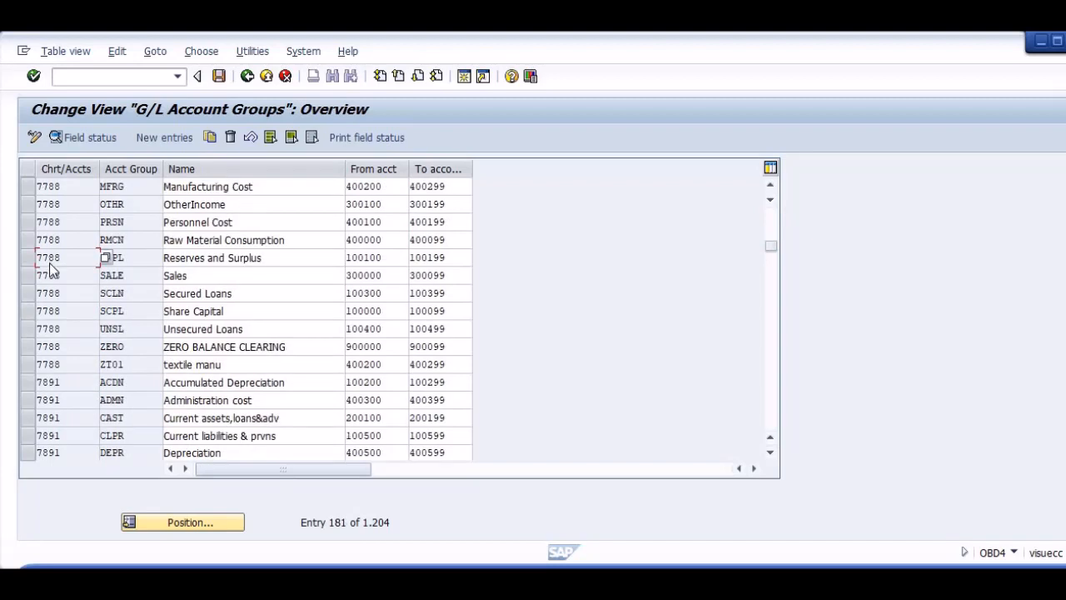
scroll(50, 261, down, 10)
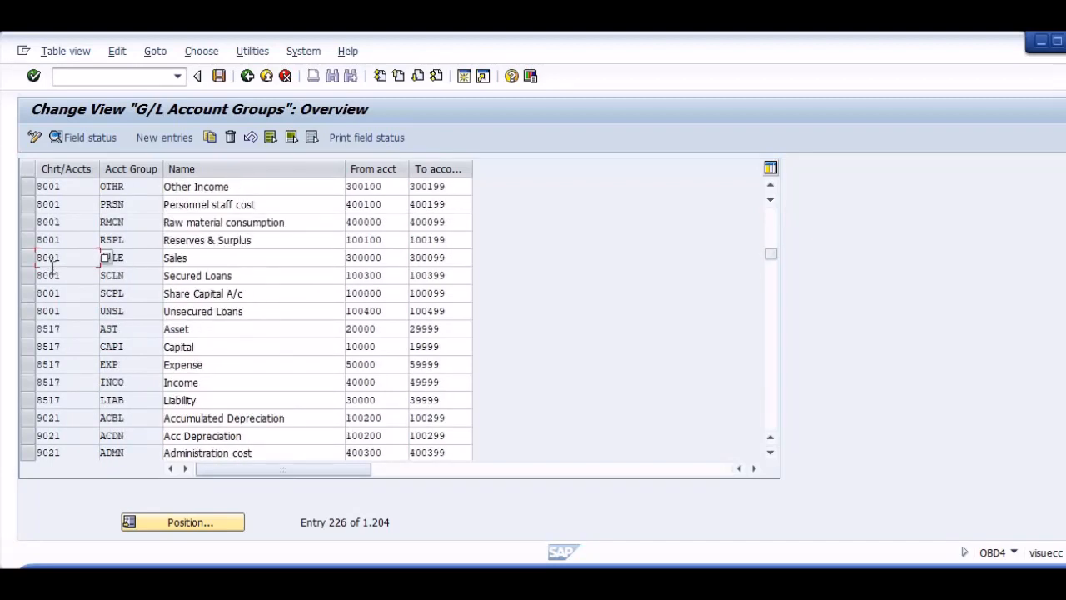
Select the Asset, Capital, Expense, Income and Liability groups of chart of accounts 8517 and copy them as new entries.
click(63, 330)
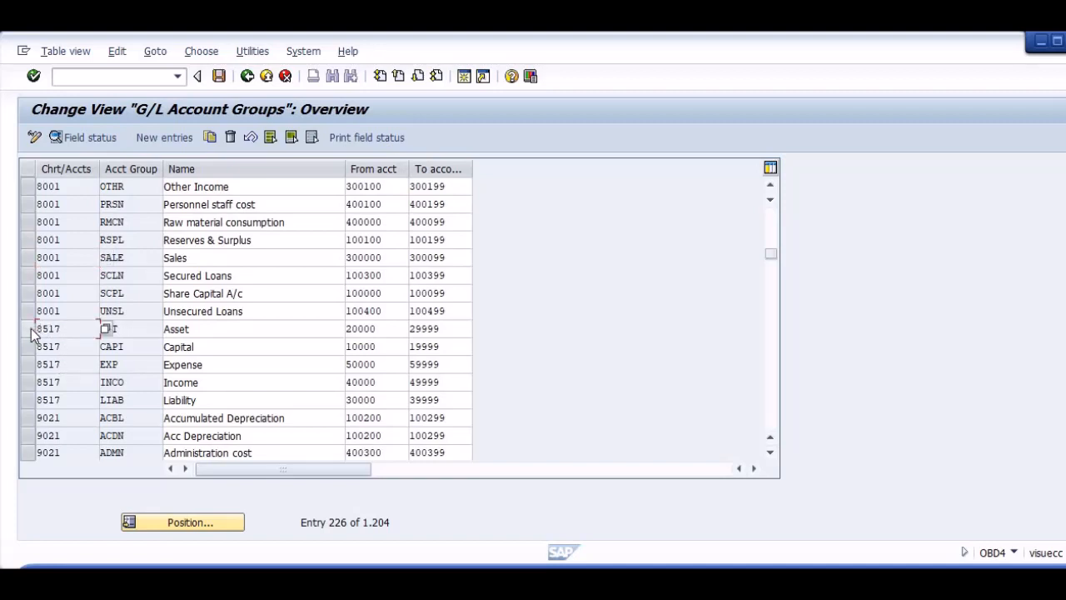
drag(32, 333, 29, 399)
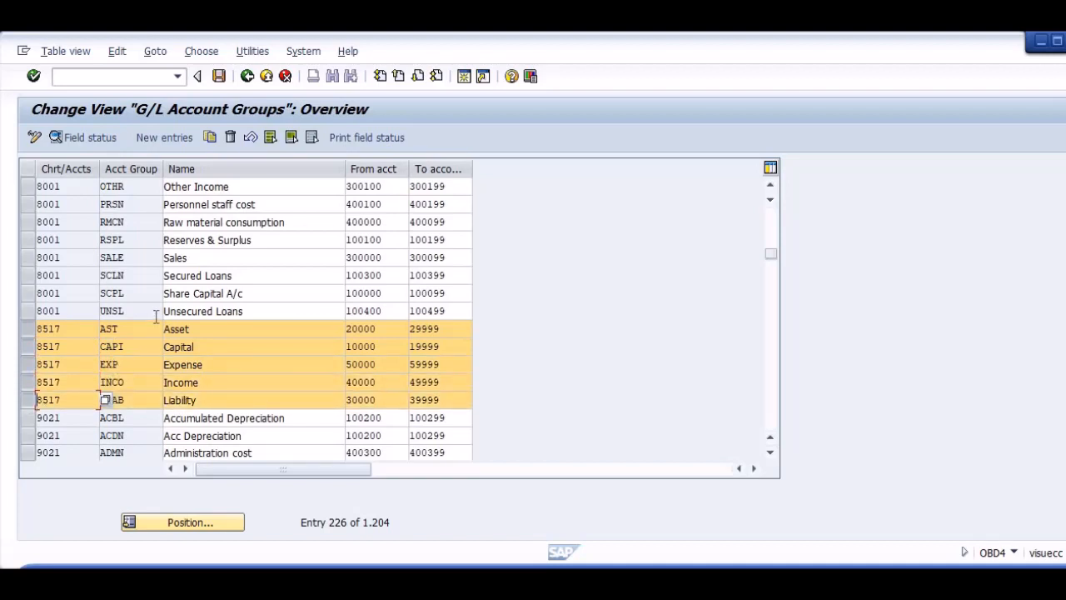
click(209, 137)
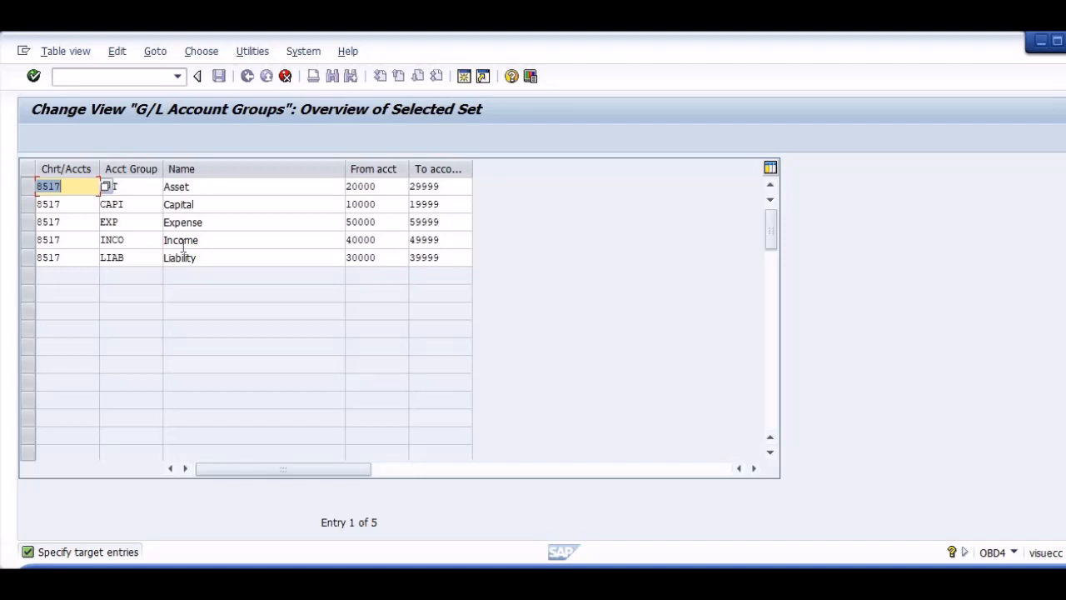
Assign the copied Asset group to chart of accounts AS02 with a blank from-account and to-account 99999999.
text(AS02)
key(Tab)
key(Tab)
key(Tab)
key(Delete)
key(Tab)
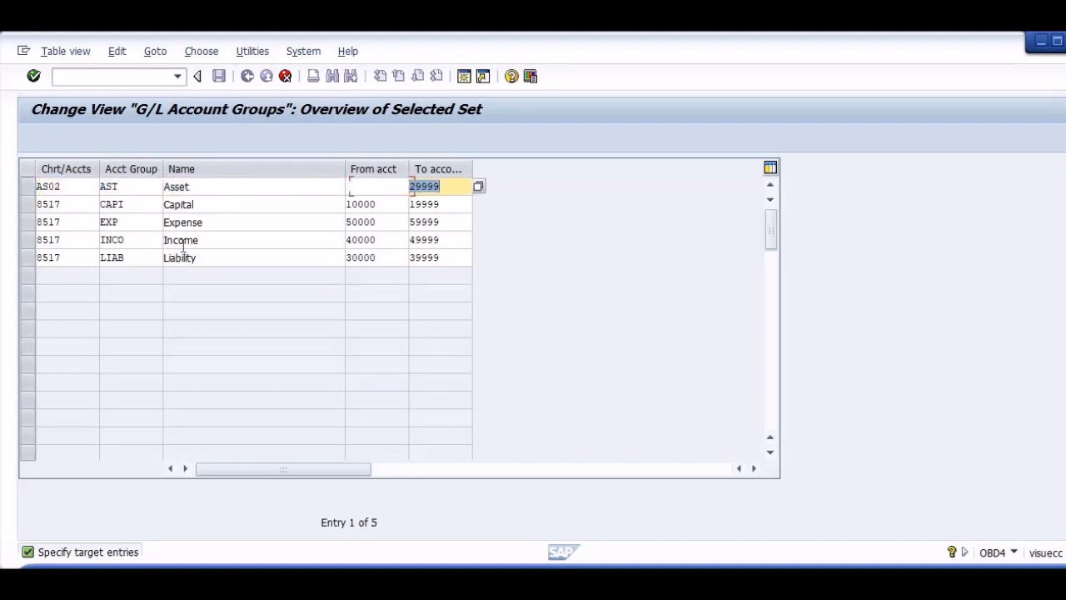
key(Delete)
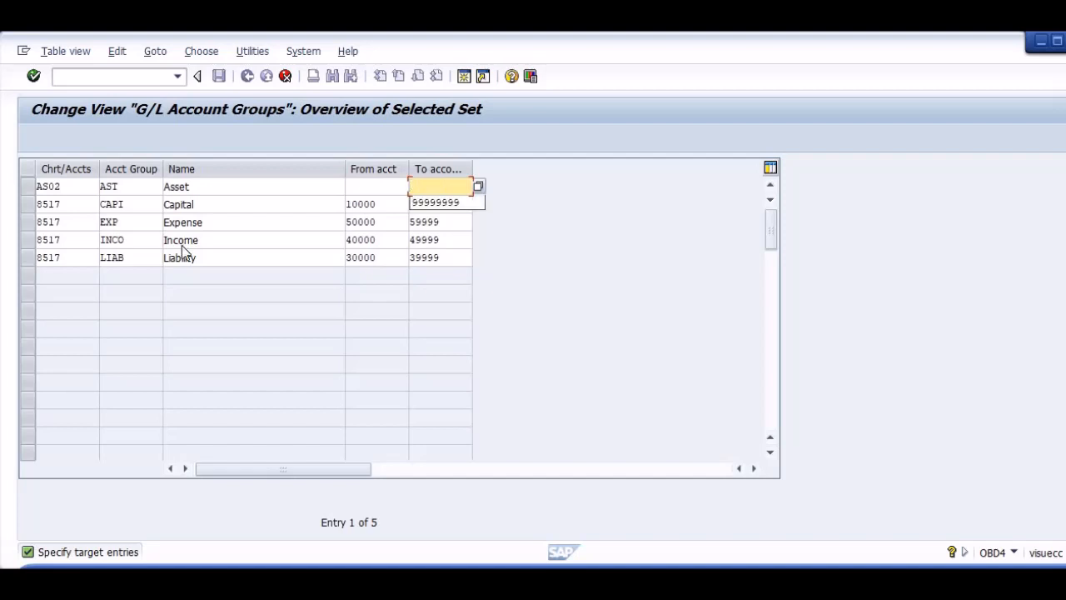
text(99)
key(Down)
key(Tab)
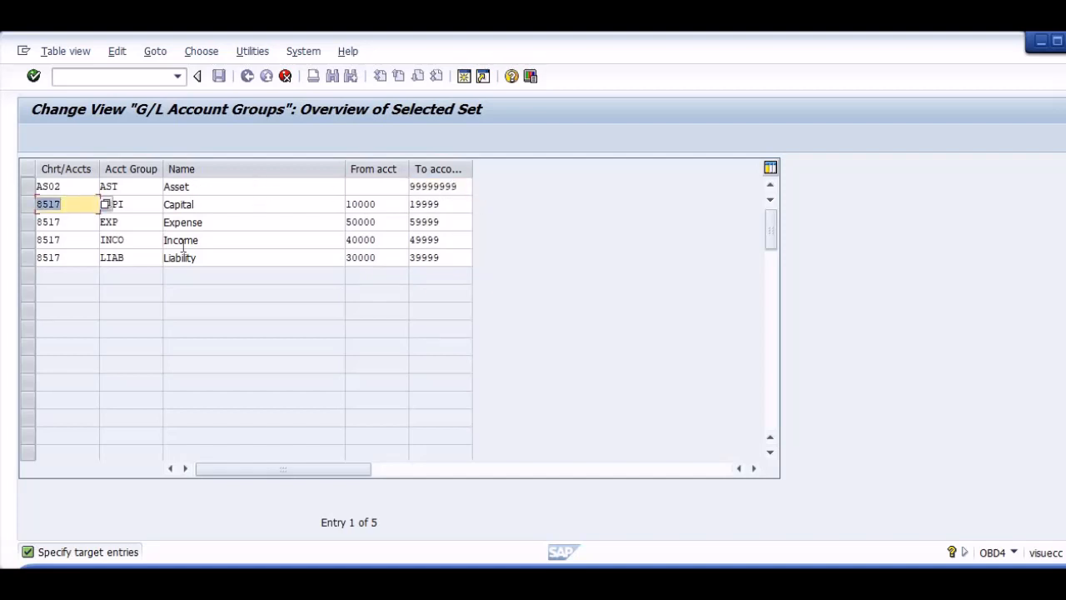
Assign the copied Capital group to chart of accounts AS02 with a blank from-account and to-account 99999999.
key(Delete)
key(Down)
key(Tab)
key(Tab)
key(Tab)
key(Tab)
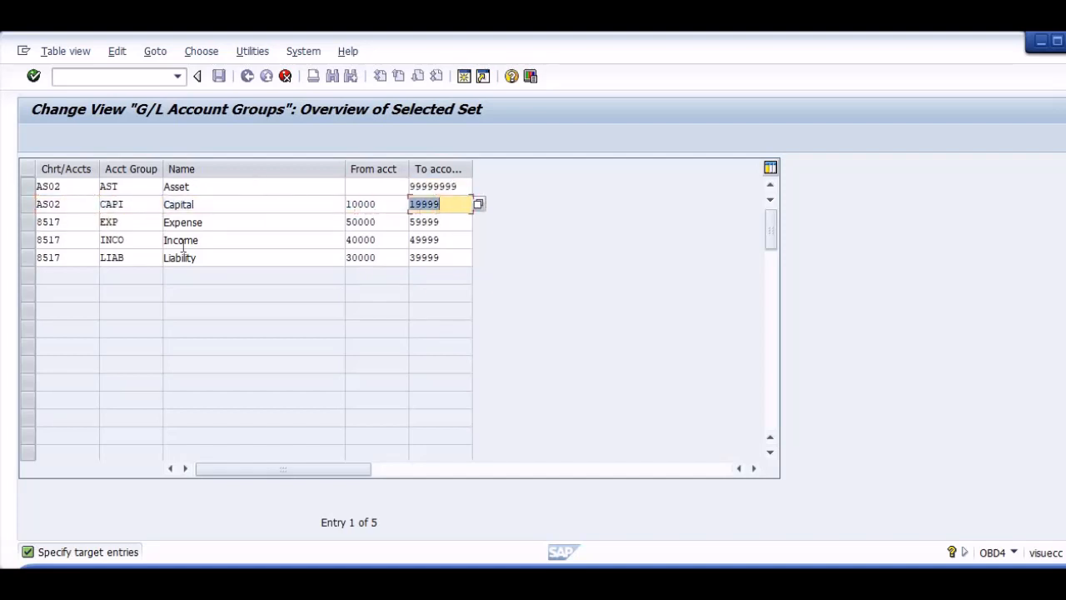
key(shift+Tab)
key(Delete)
key(Tab)
Assign the copied Expense group to chart of accounts AS02 with a blank from-account and to-account 99999999.
key(Tab)
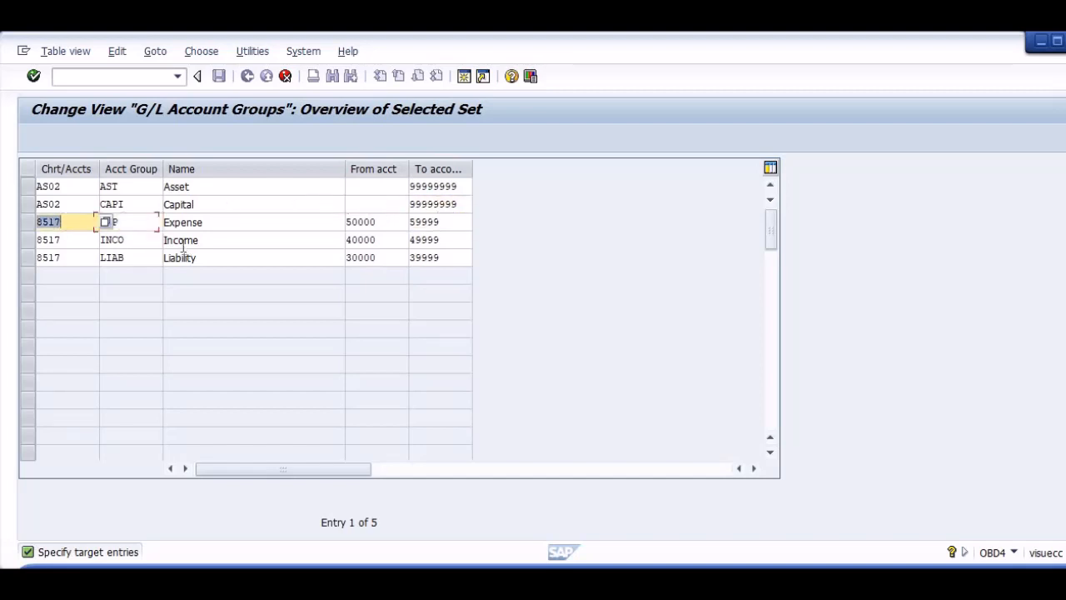
key(Delete)
key(Down)
key(Tab)
key(Tab)
key(Tab)
key(Delete)
key(Tab)
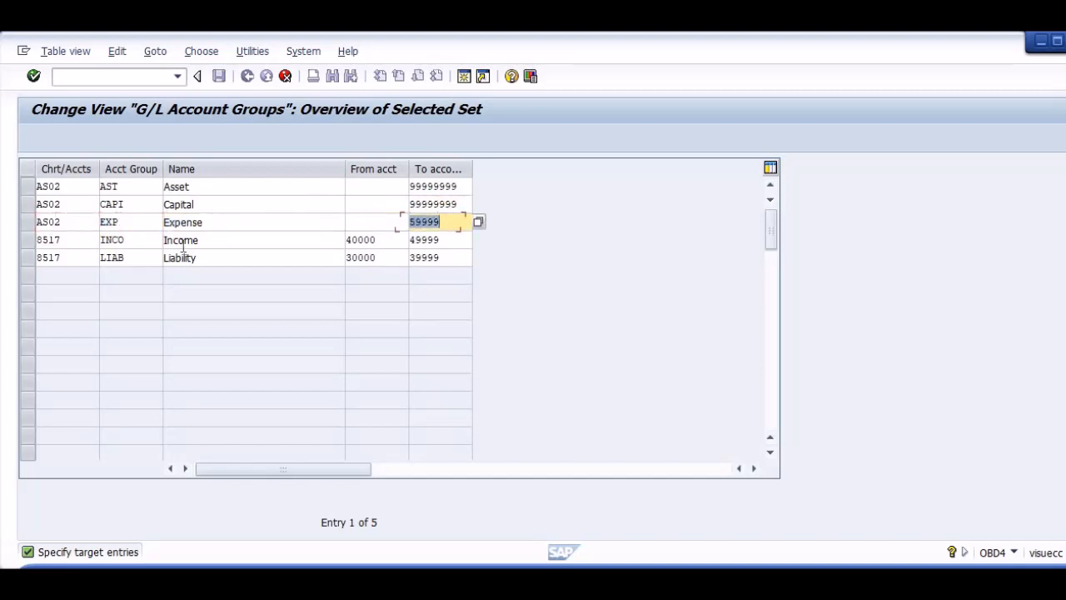
key(Delete)
key(Down)
key(Tab)
Assign the copied Income group to chart of accounts AS02 with a blank from-account and to-account 99999999.
key(Delete)
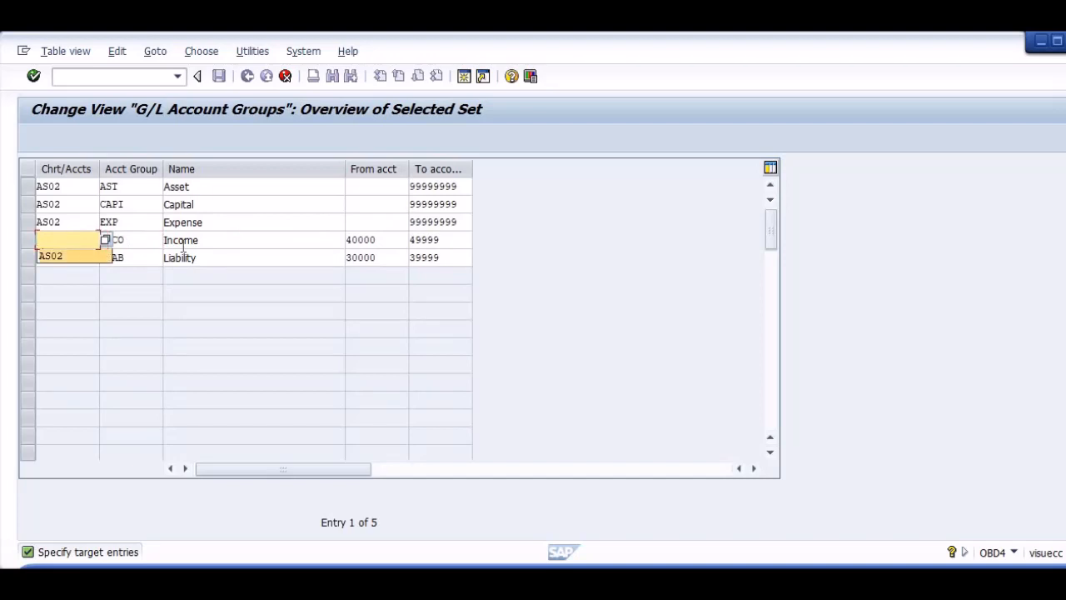
key(Down)
key(Tab)
key(Tab)
key(Tab)
key(Delete)
key(Tab)
key(Delete)
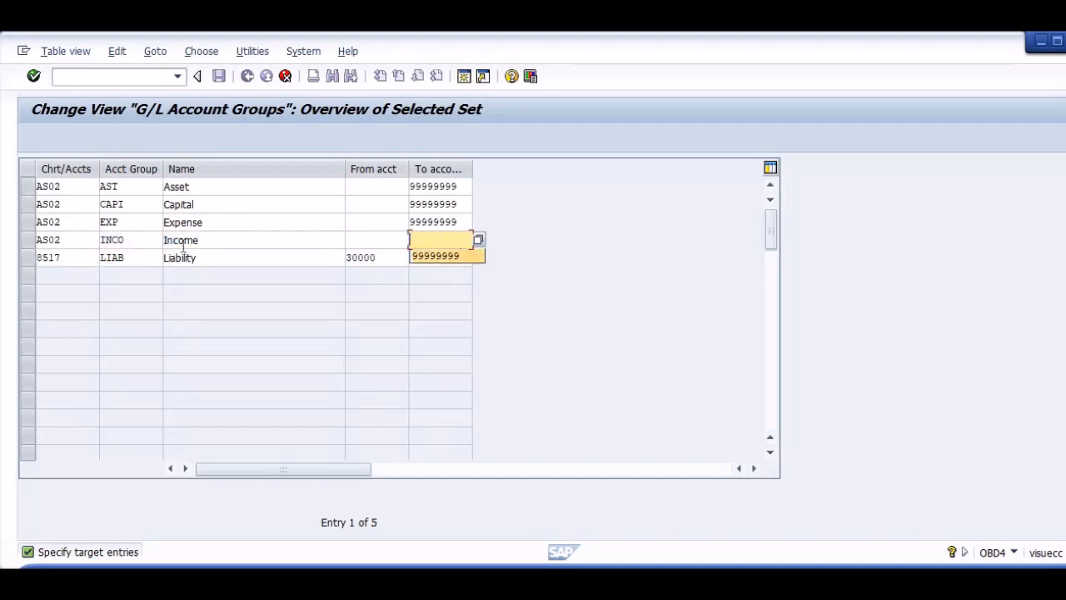
key(Down)
Assign the copied Liability group to chart of accounts AS02 with a blank from-account and to-account 99999999.
key(Tab)
key(Delete)
key(Down)
key(Tab)
key(Tab)
key(Tab)
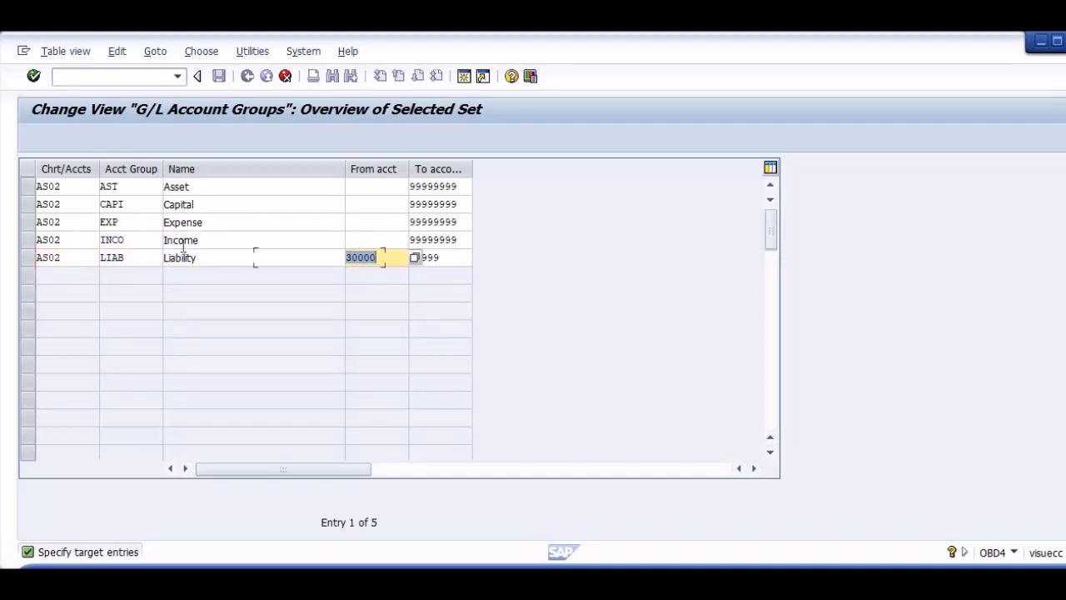
key(Tab)
key(shift+Tab)
key(Delete)
key(Tab)
key(Delete)
key(Down)
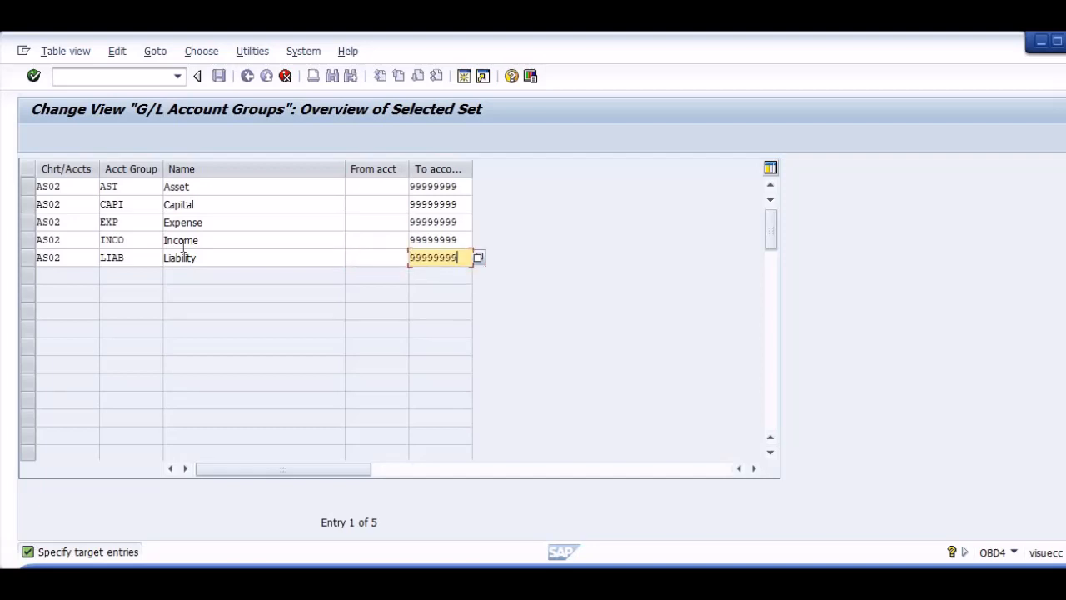
Confirm the five copied AS02 account groups and save them in the proposed customizing request.
key(Return)
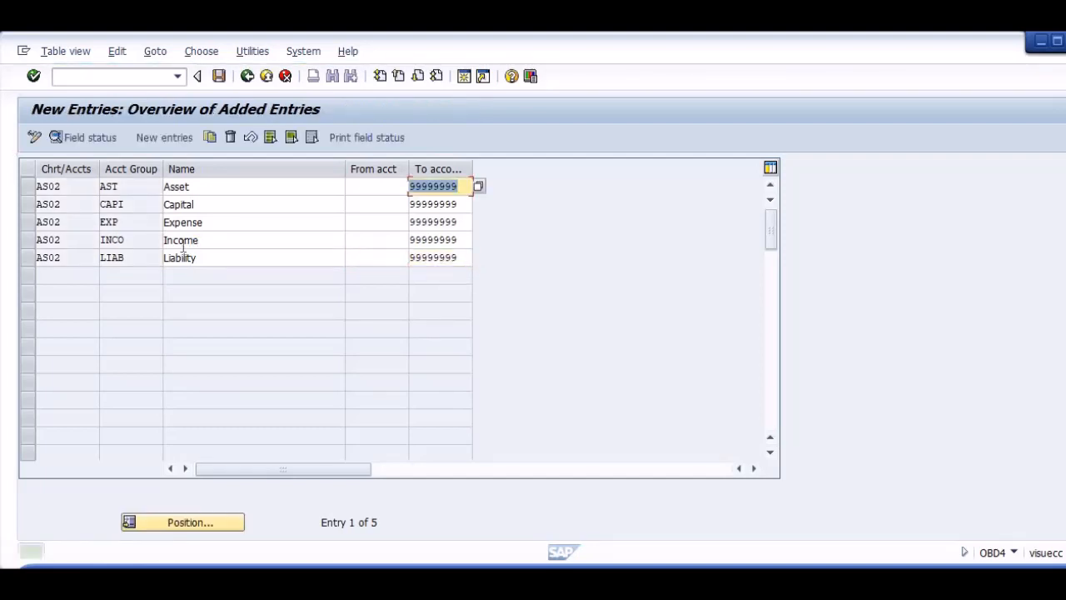
key(ctrl+s)
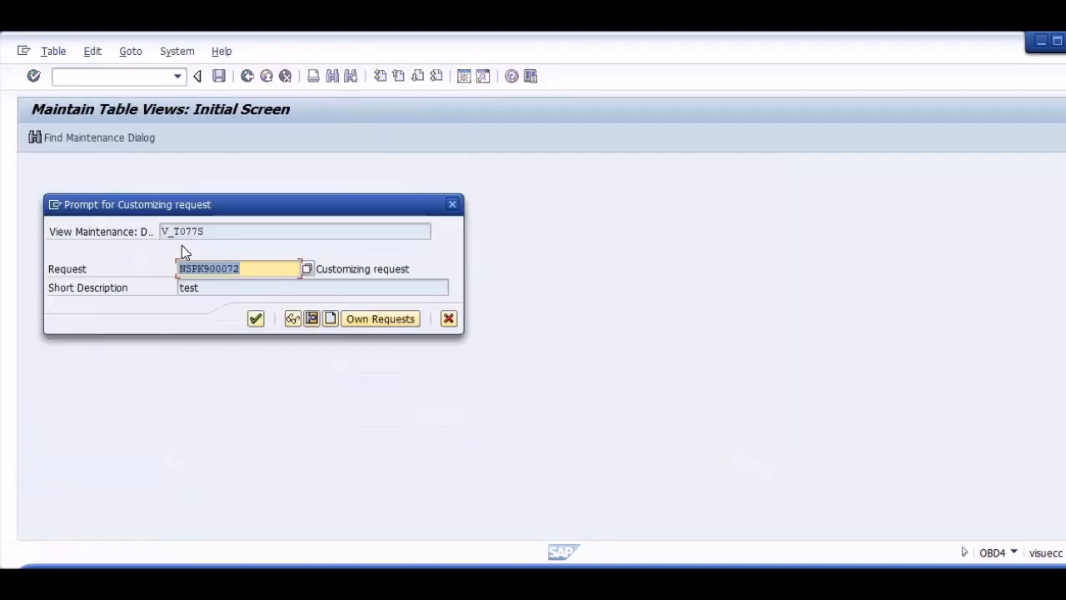
key(Return)
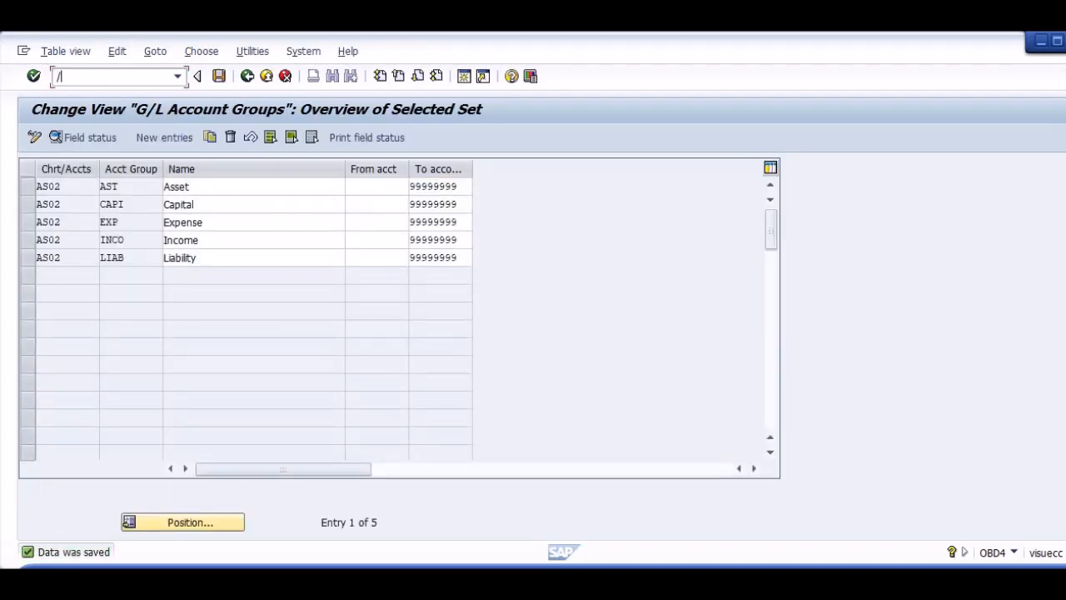
Go to transaction FS00 for central G/L account maintenance and change the company code to AS02.
text(/NFS00)
key(Return)
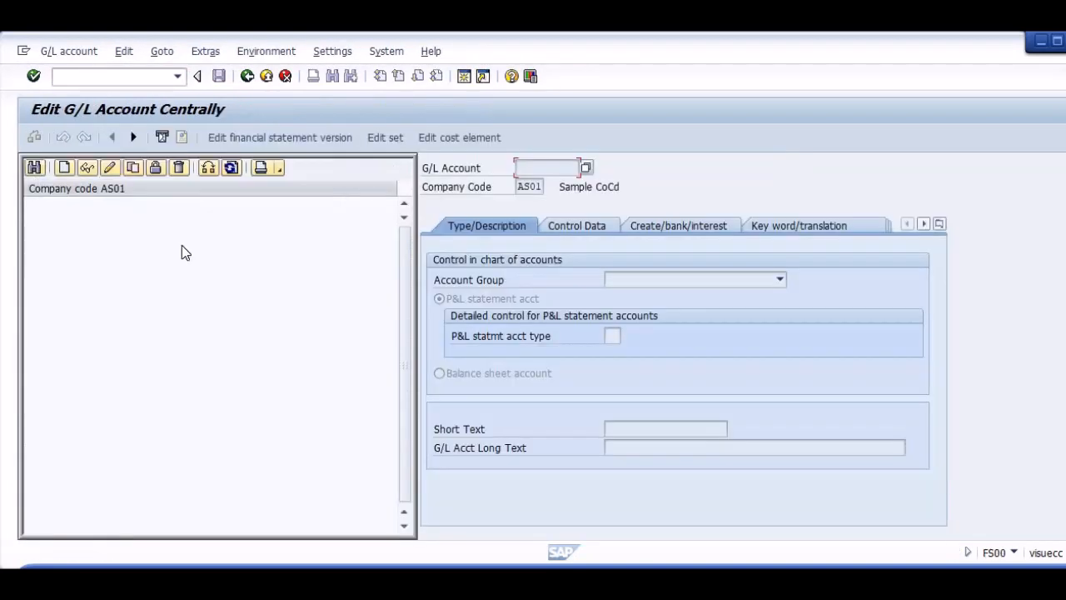
click(208, 168)
key(BackSpace)
key(Down)
key(Return)
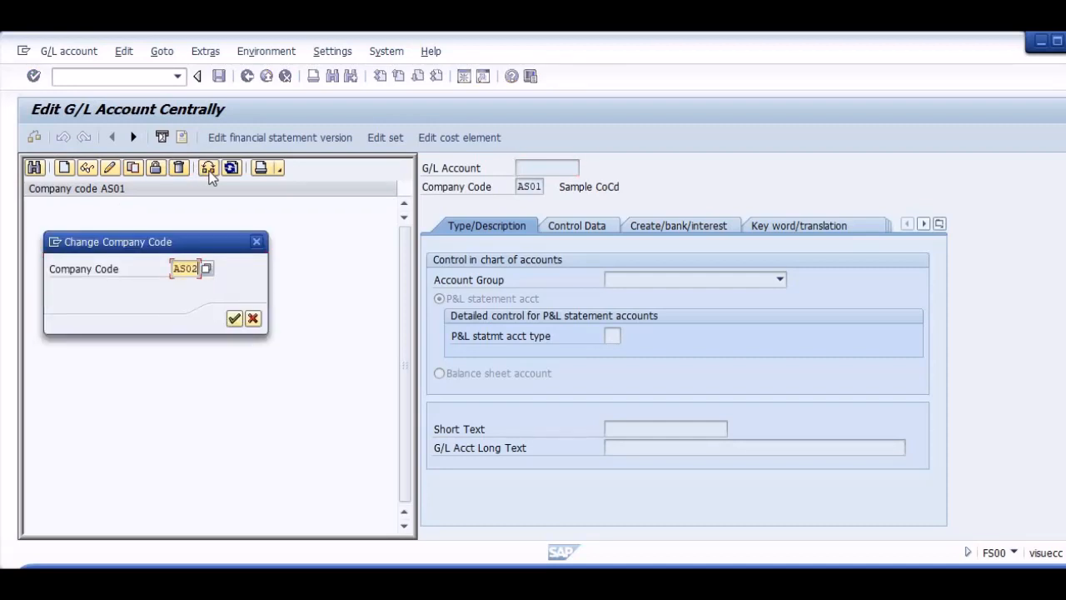
key(Return)
Edit G/L account Test Exp, assign it to the Expense account group and save it.
click(35, 202)
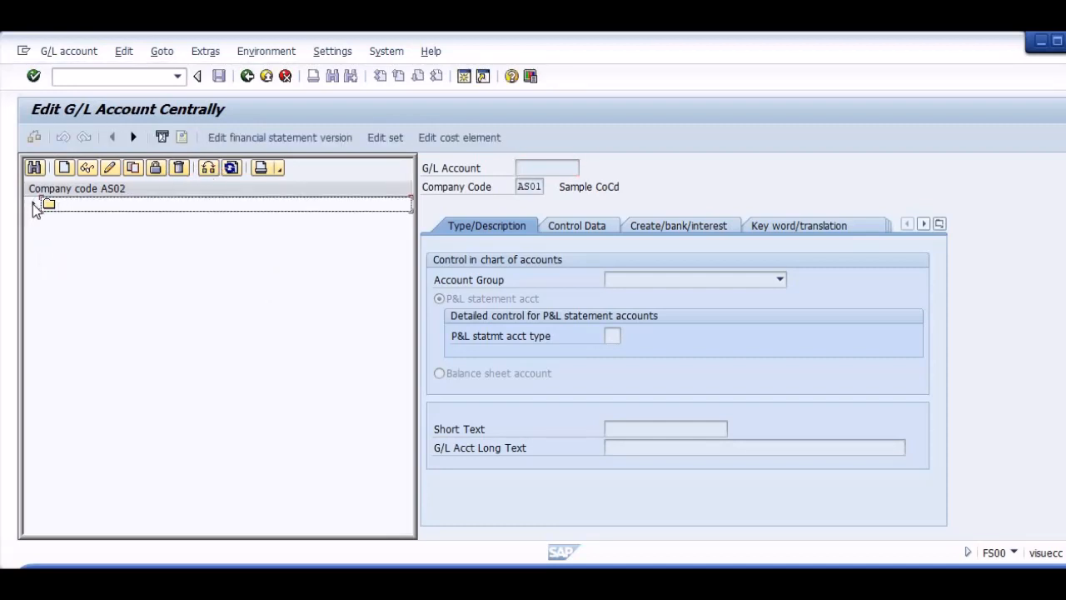
click(33, 203)
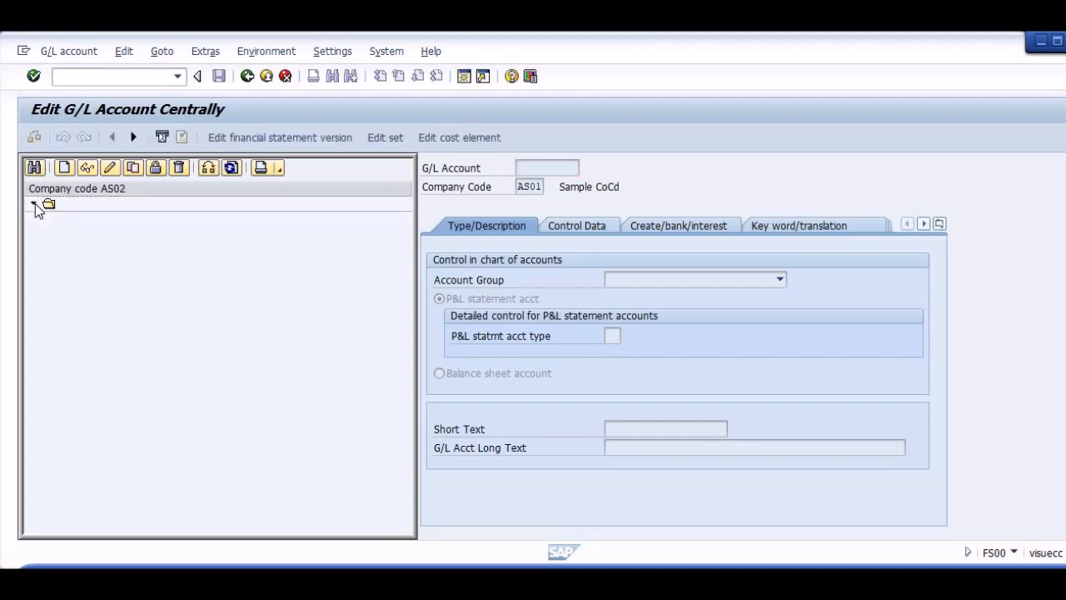
click(101, 168)
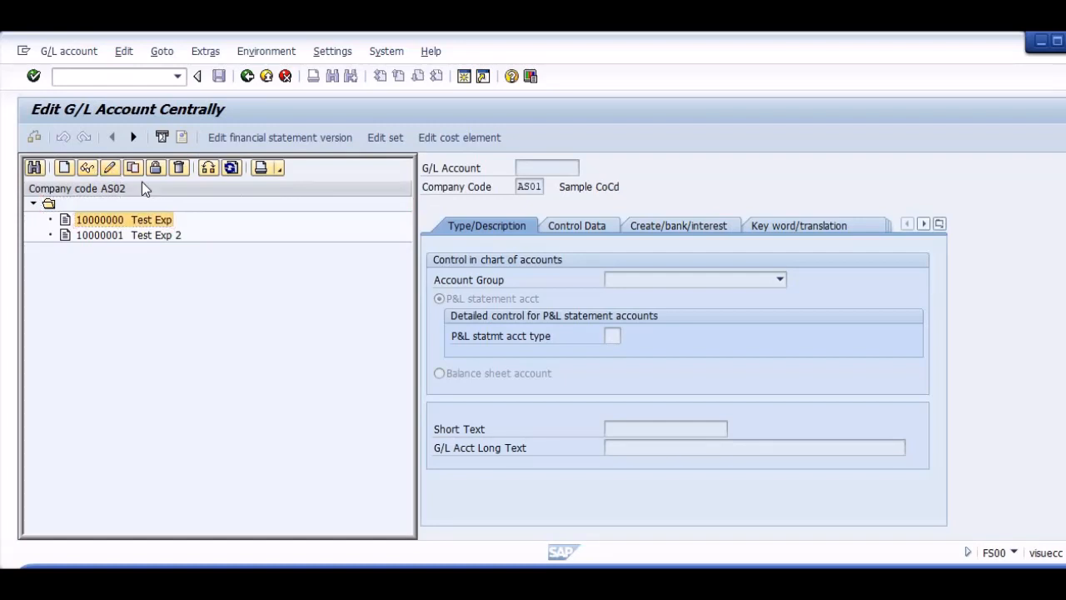
click(677, 282)
click(669, 297)
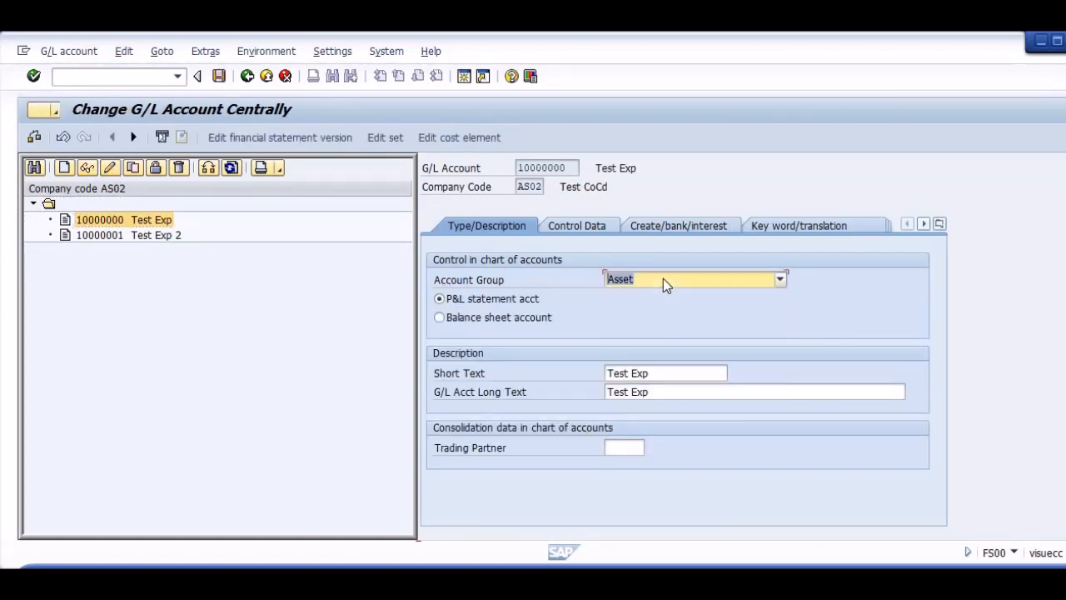
click(663, 279)
click(652, 322)
click(219, 76)
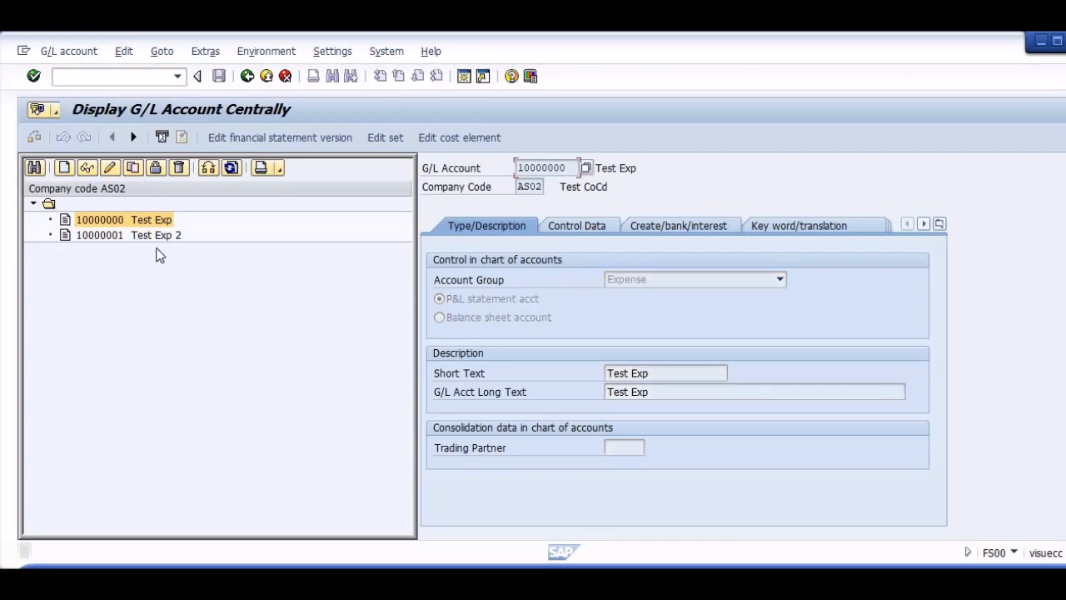
Assign G/L account Test Exp 2 to the Expense account group and save it.
double_click(119, 235)
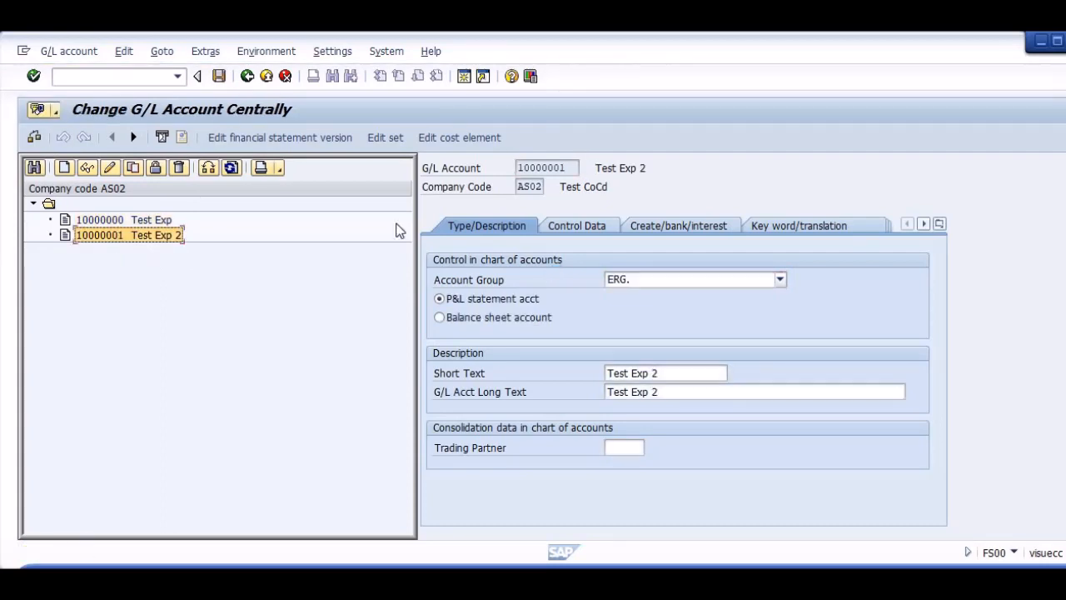
click(626, 279)
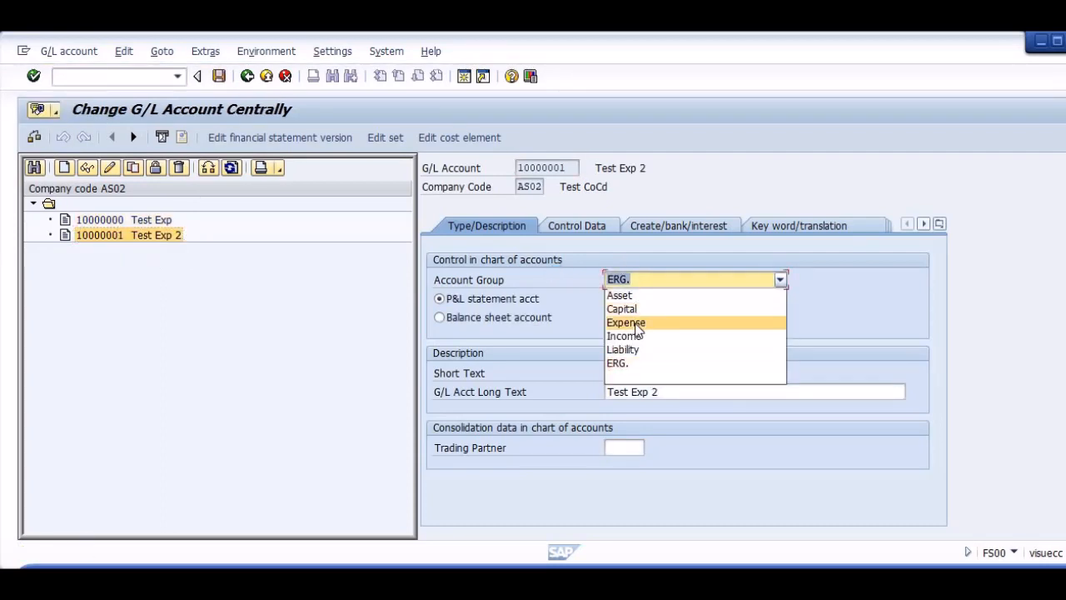
click(629, 321)
click(219, 77)
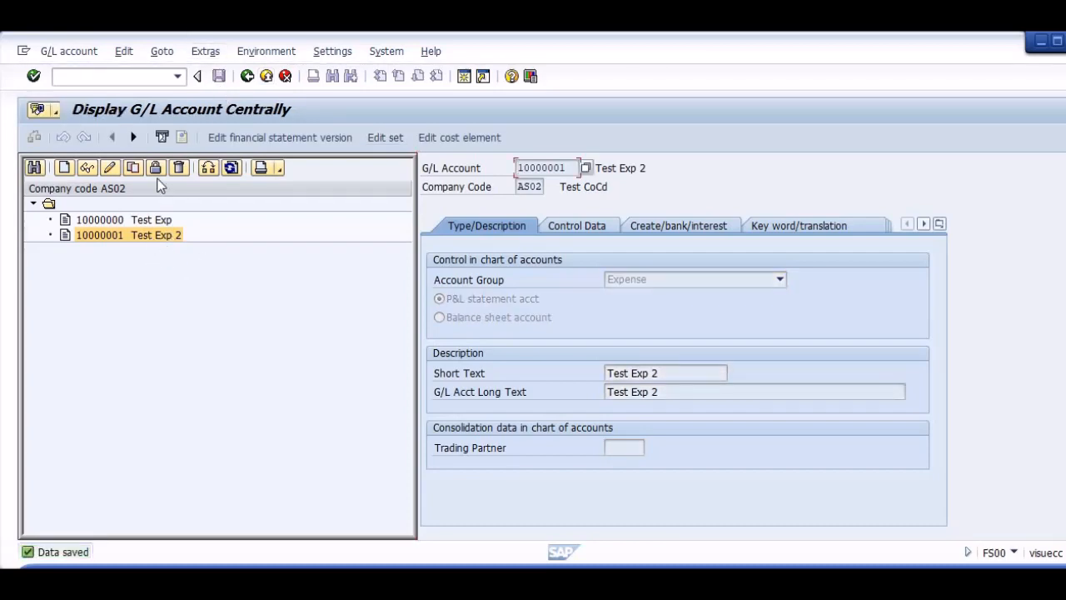
Restart transaction FS00 and begin creating G/L account 20000000 in company code AS02.
key(ctrl+slash)
text(/NFS00)
key(Return)
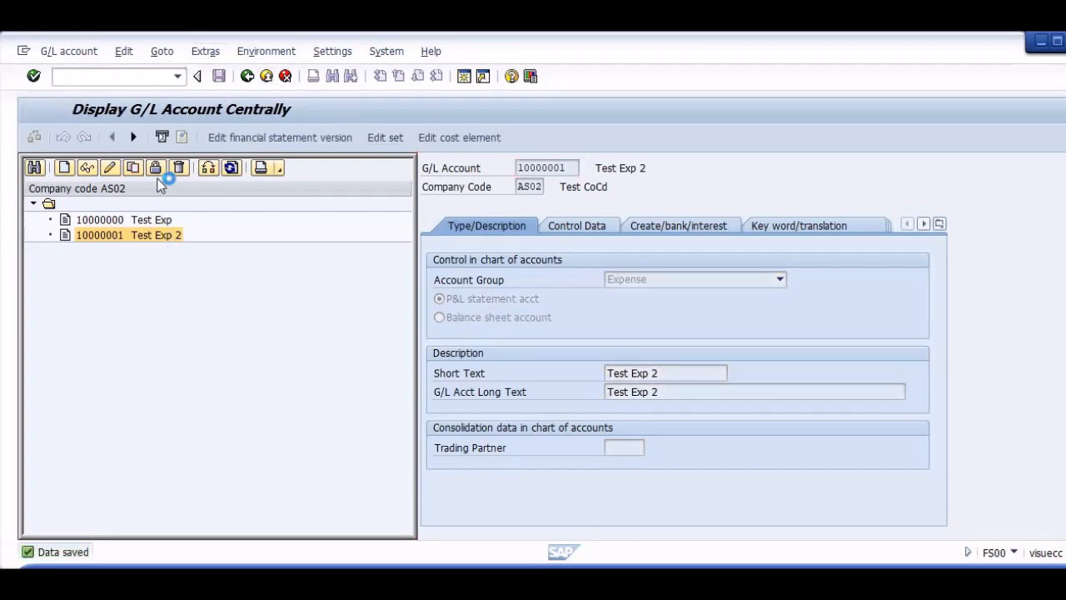
click(33, 204)
click(64, 167)
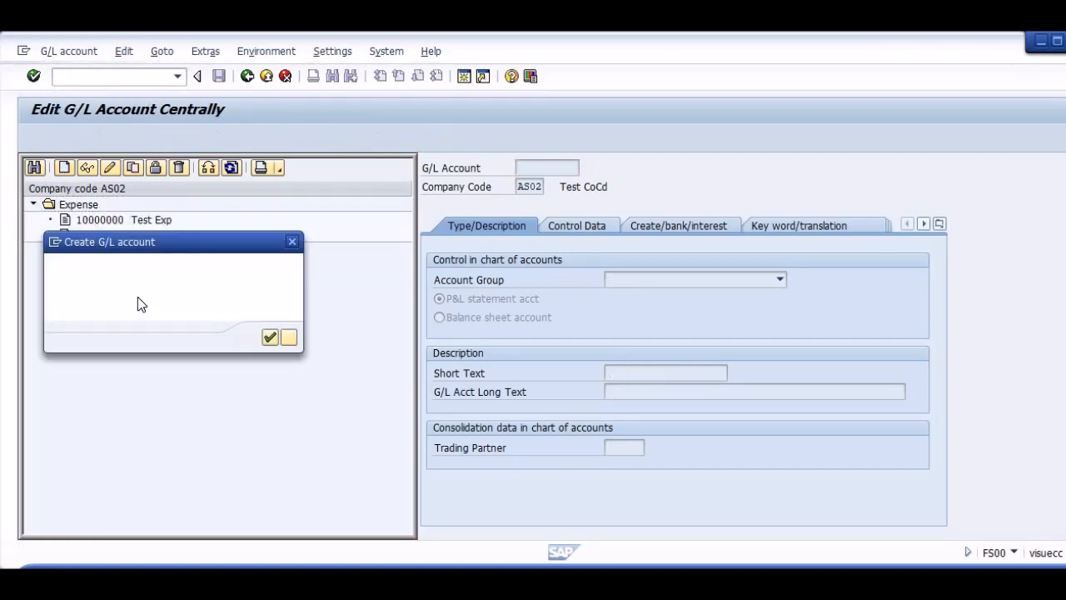
text(20000000)
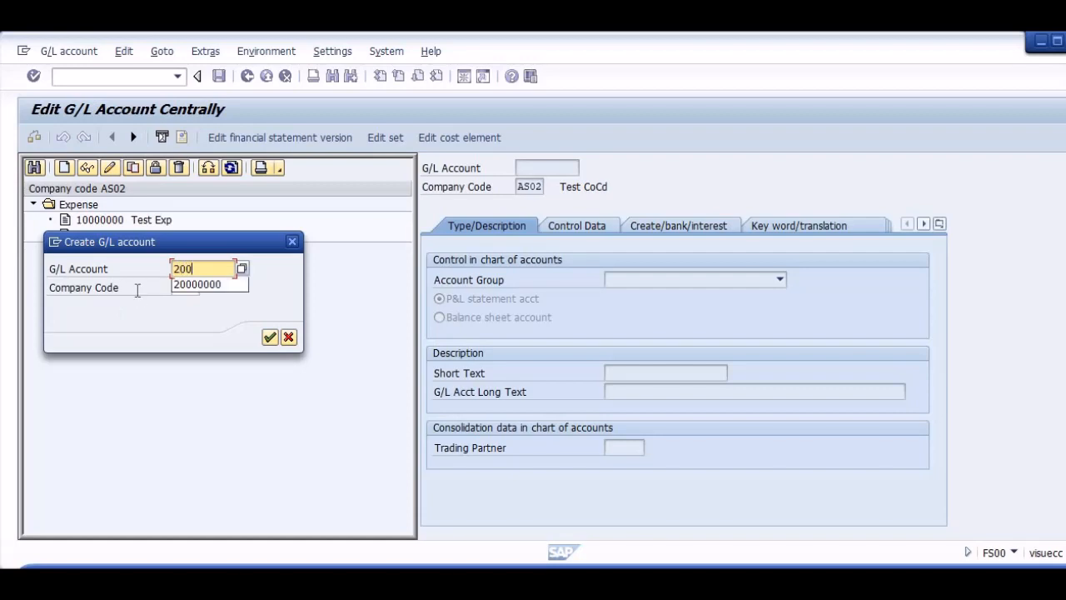
key(Tab)
key(Return)
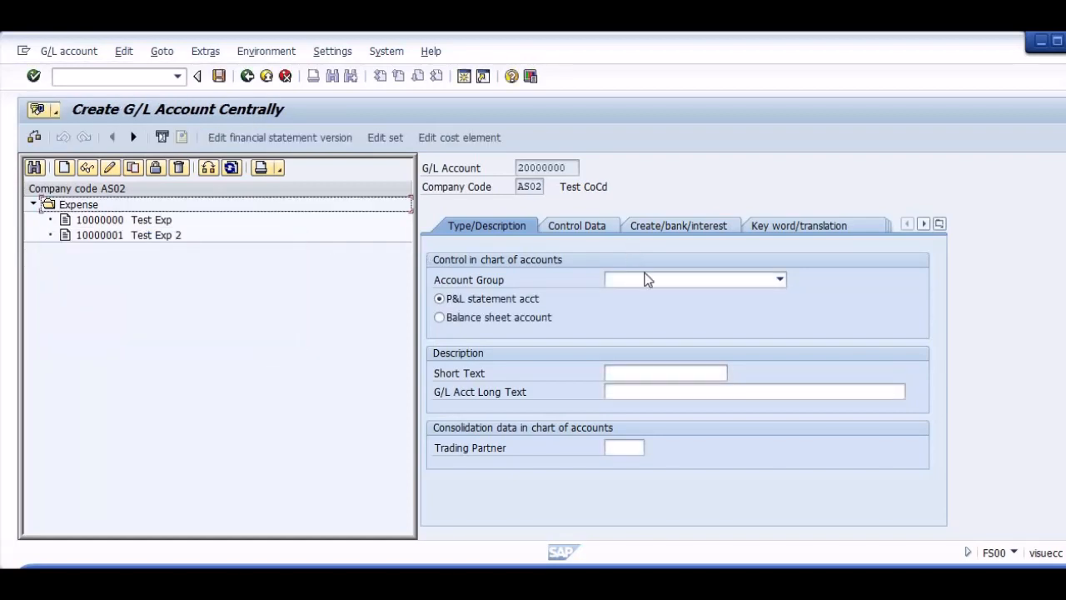
Classify the new G/L account as a balance sheet account in the Liability account group.
click(650, 281)
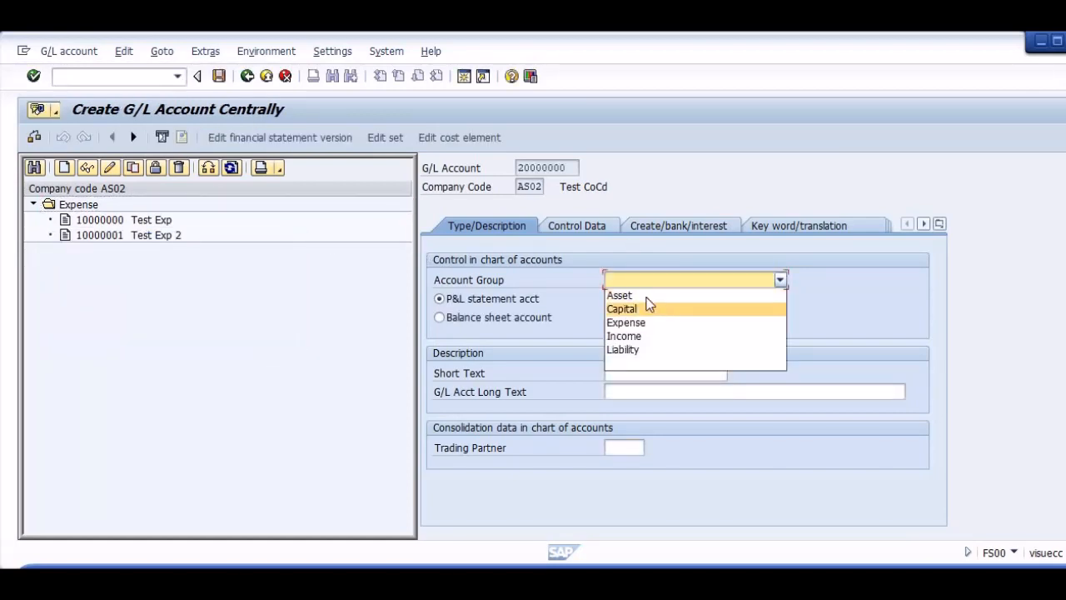
click(647, 349)
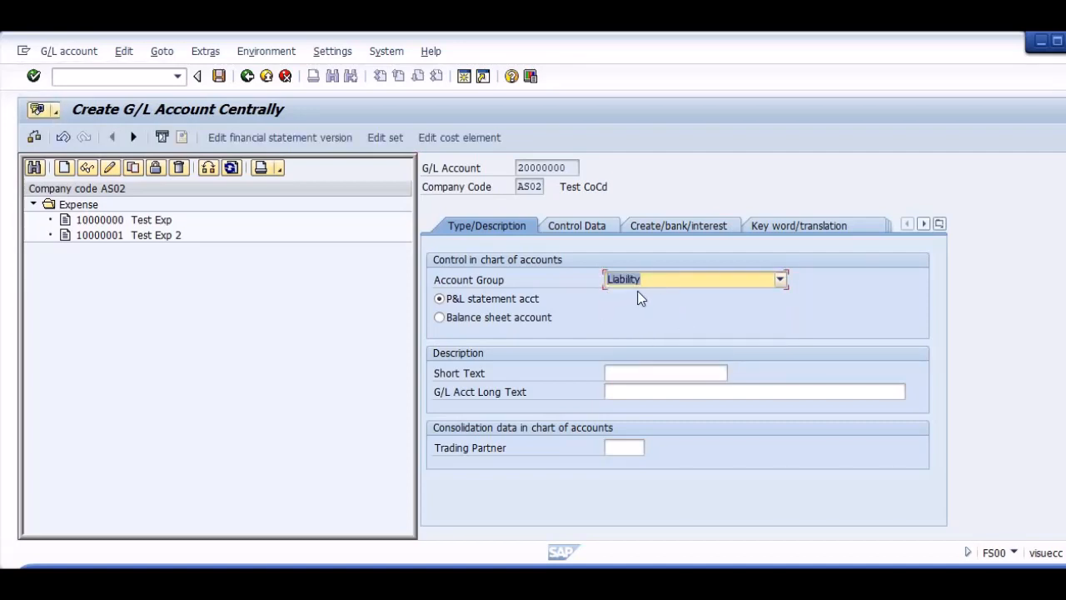
click(513, 320)
Enter "Vendor recon" as the new account's short text and long text.
click(648, 378)
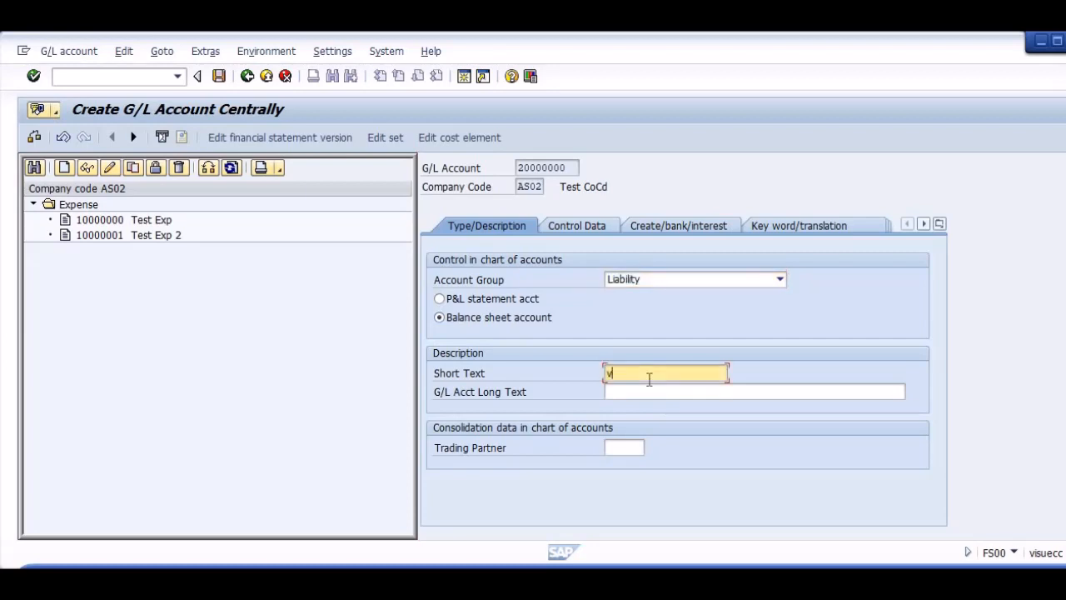
text(vE)
key(BackSpace)
key(BackSpace)
text(Vendor recon)
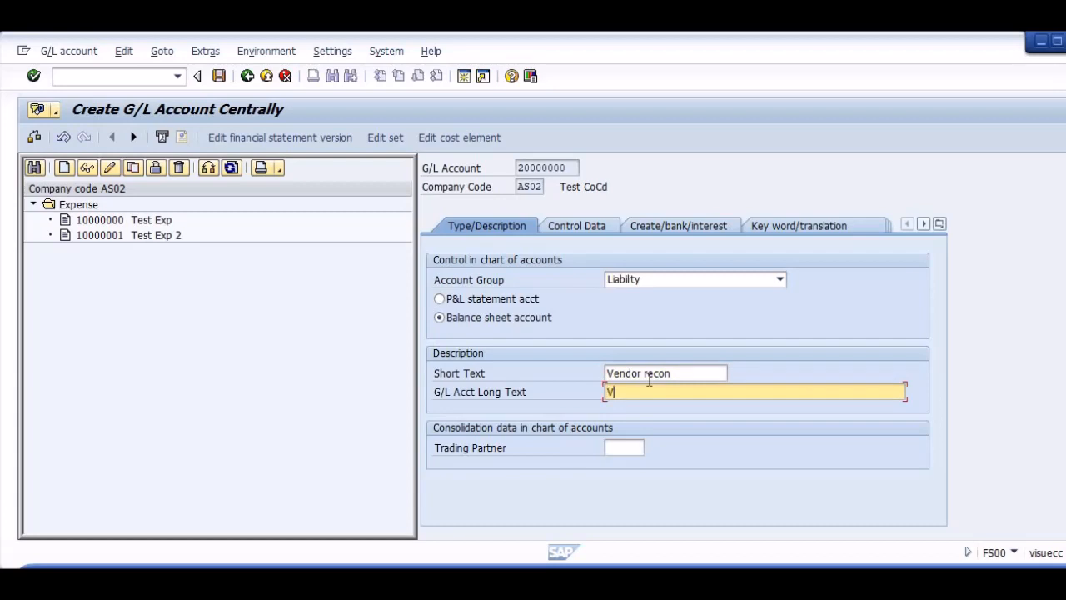
text(dor recon)
In the account's control data, set the reconciliation account type to Vendors, allow posting without tax and set the sort key to 001.
click(592, 225)
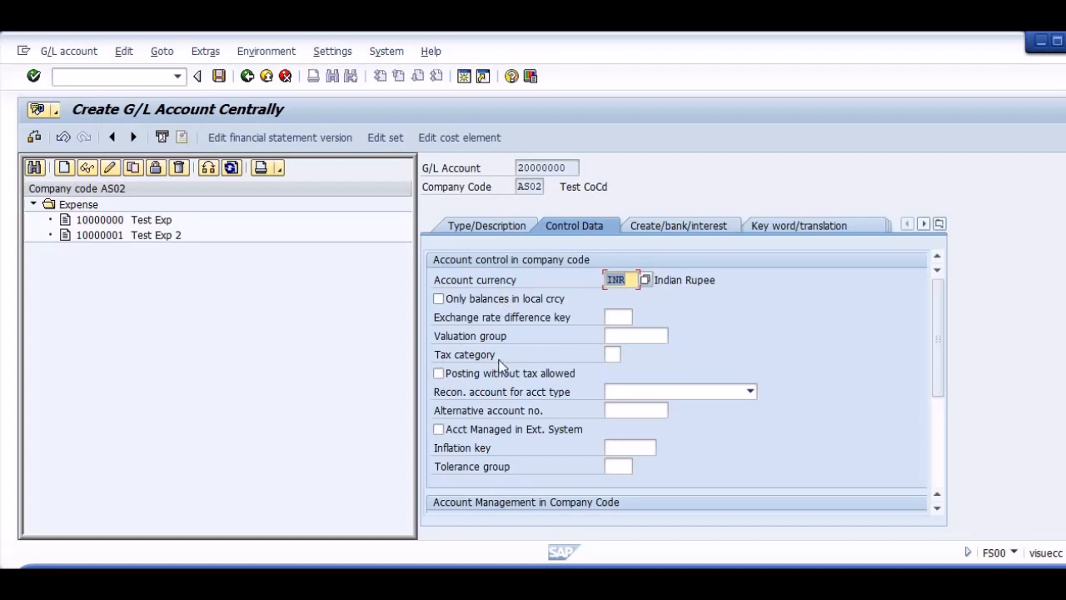
click(631, 395)
click(634, 433)
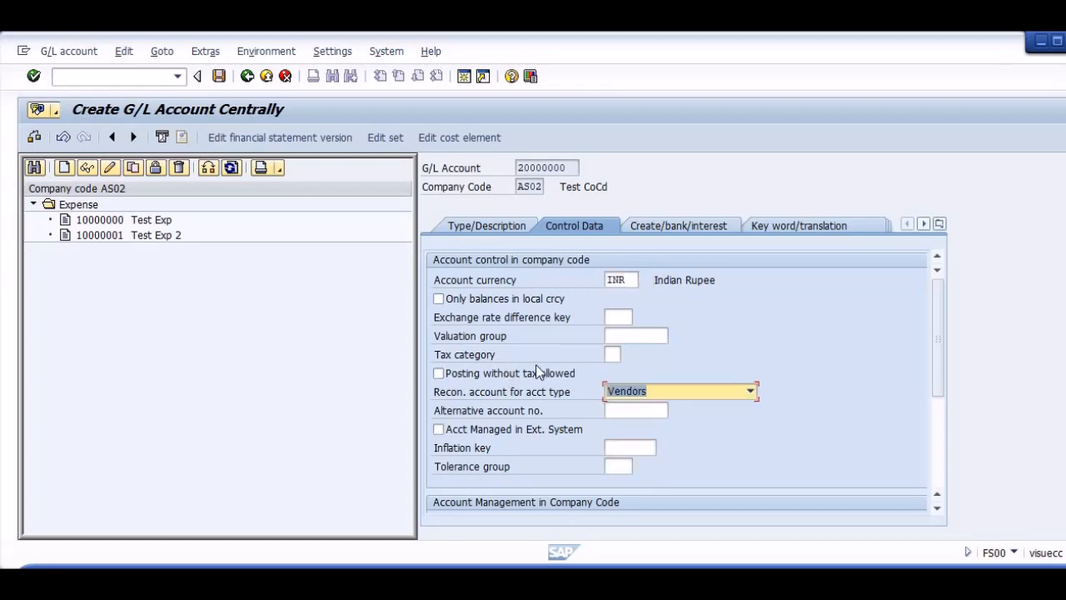
click(524, 376)
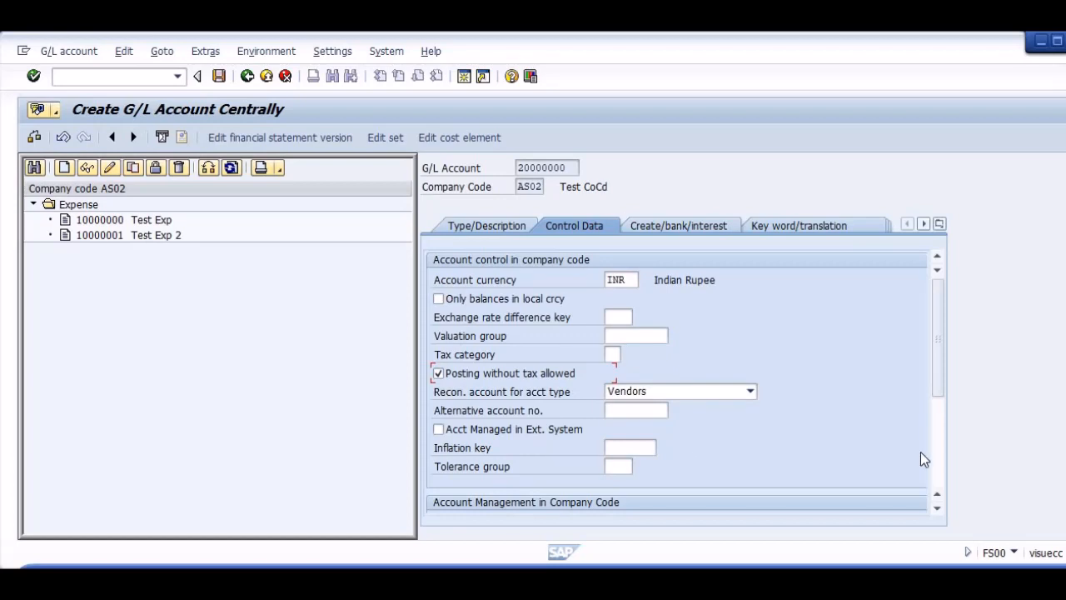
click(941, 456)
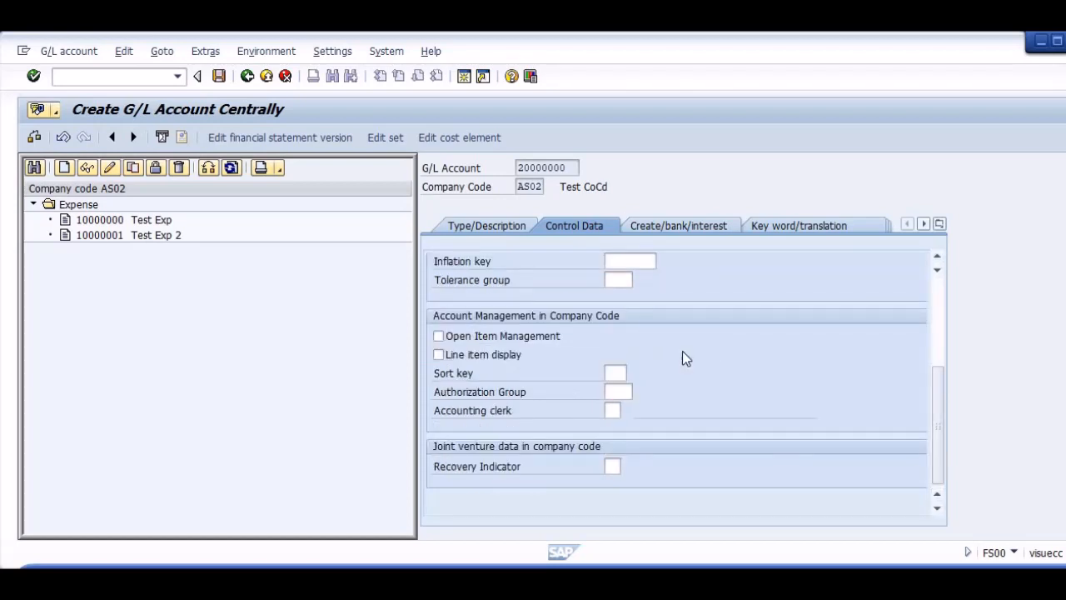
click(614, 373)
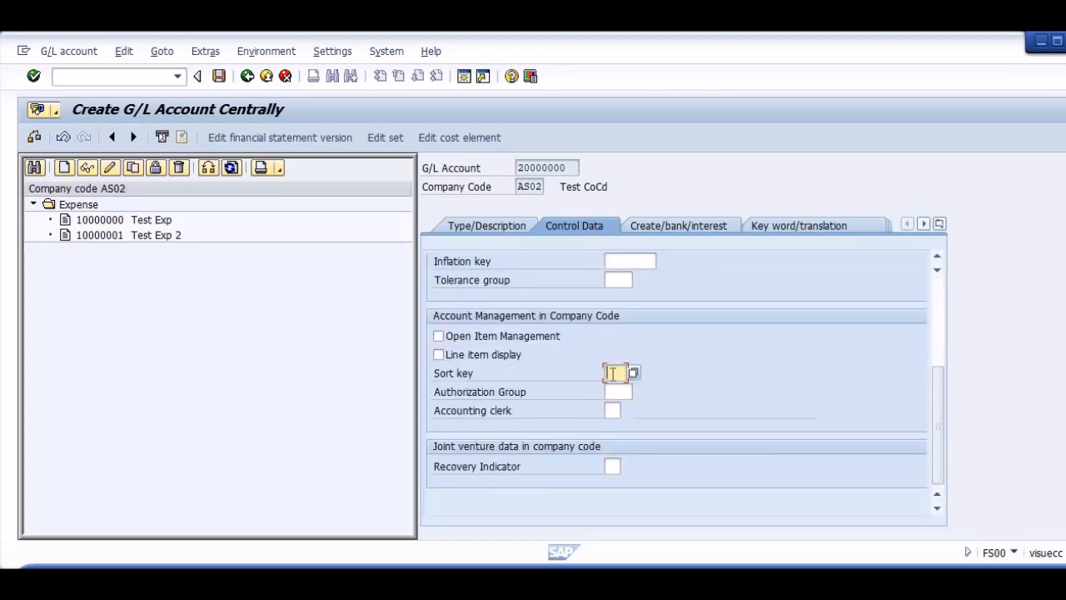
text(001)
Assign field status group G001 to the new vendor reconciliation account and save it, accepting the warning.
click(696, 232)
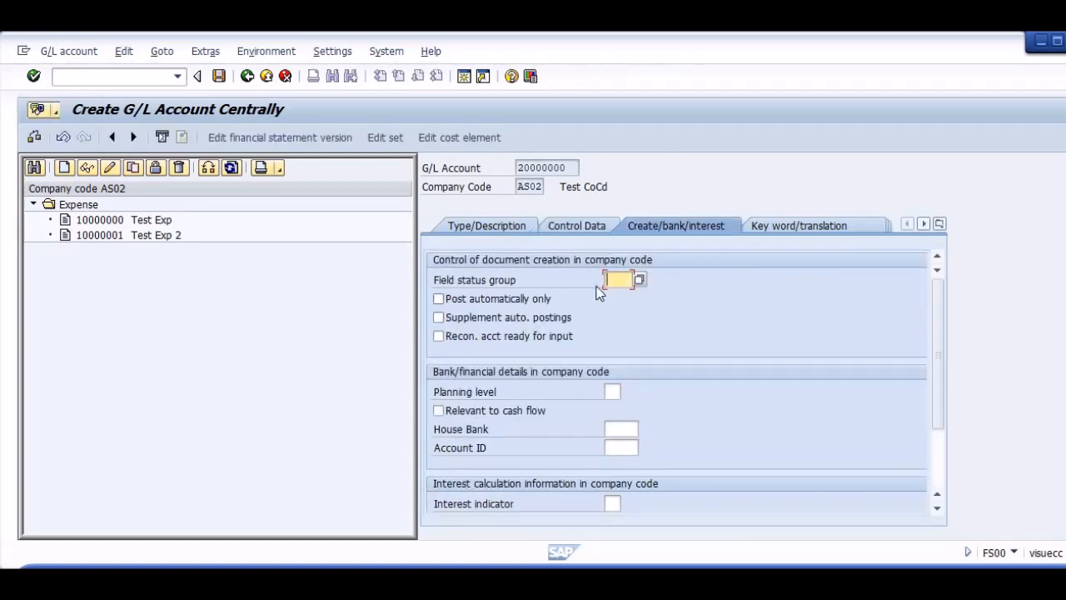
click(638, 281)
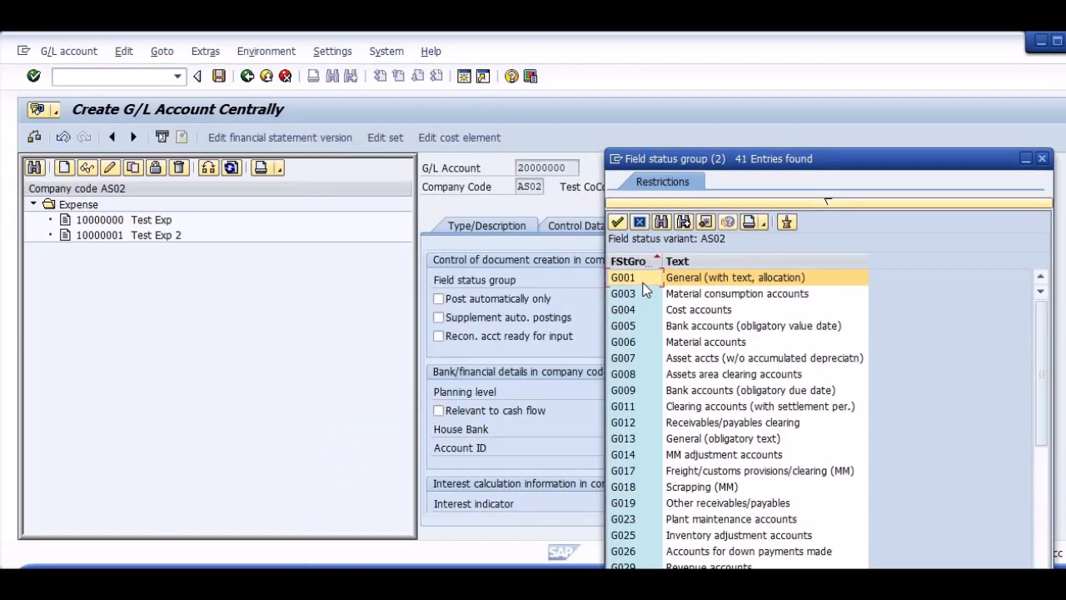
double_click(642, 282)
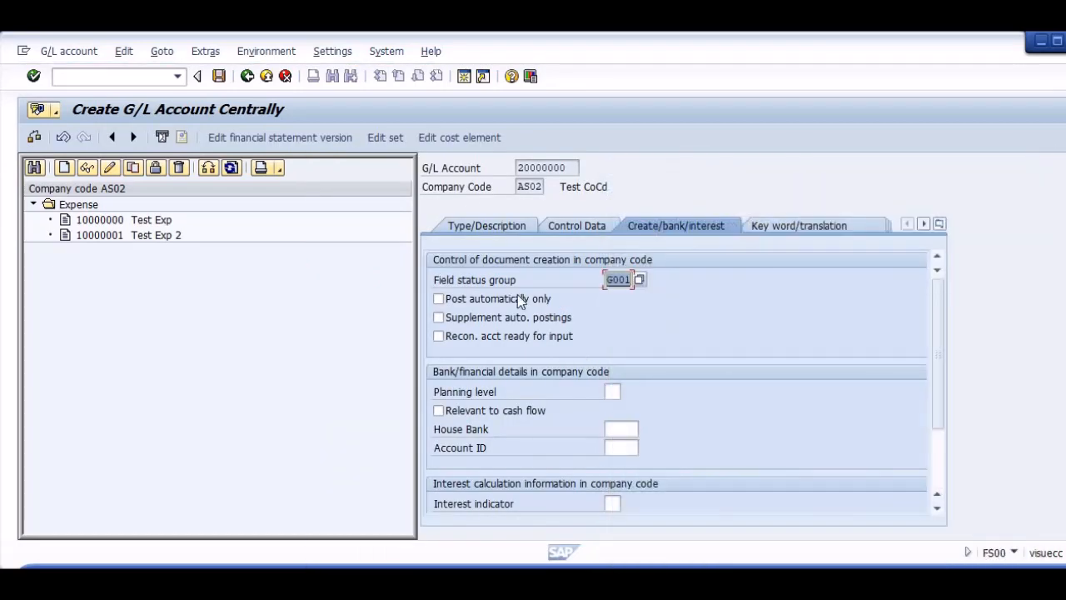
click(219, 76)
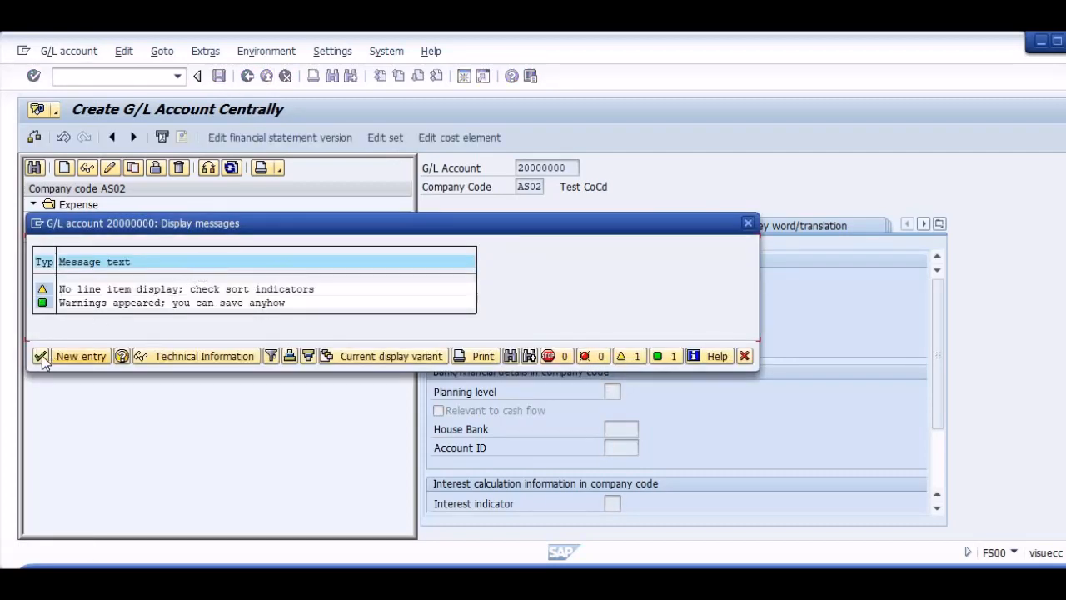
click(40, 356)
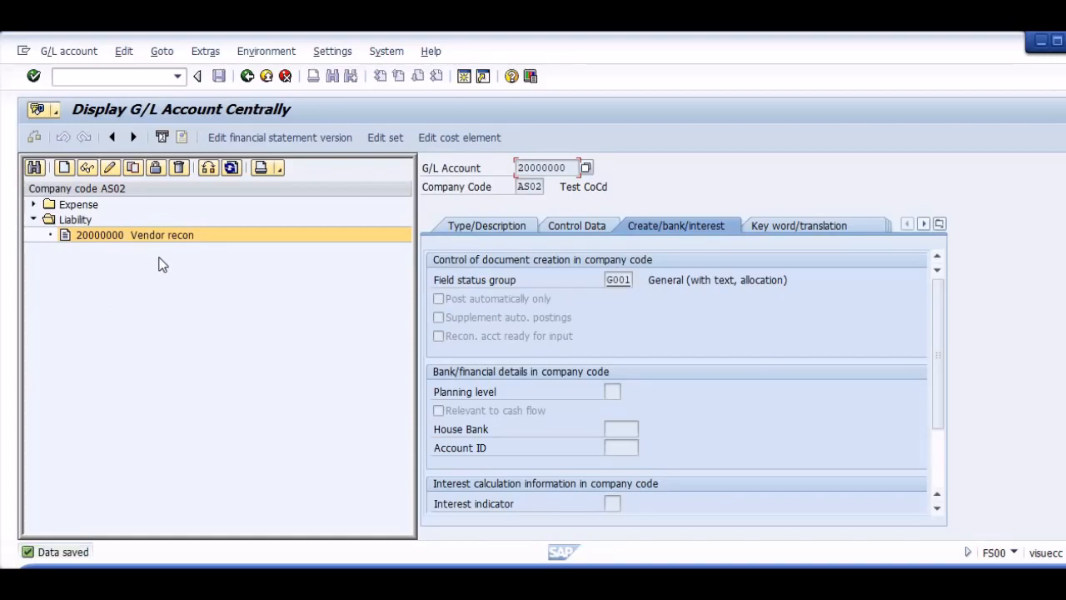
Review the AP Setup steps in the Word configuration guide and the open vendor creation screen.
key(alt+Tab)
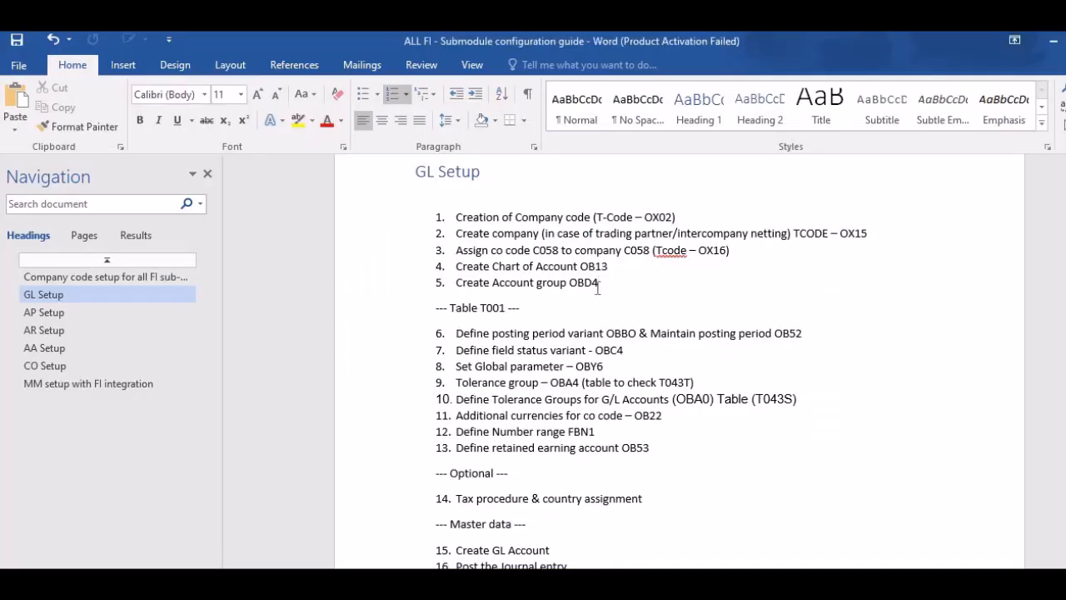
scroll(596, 288, down, 9)
key(alt+Tab)
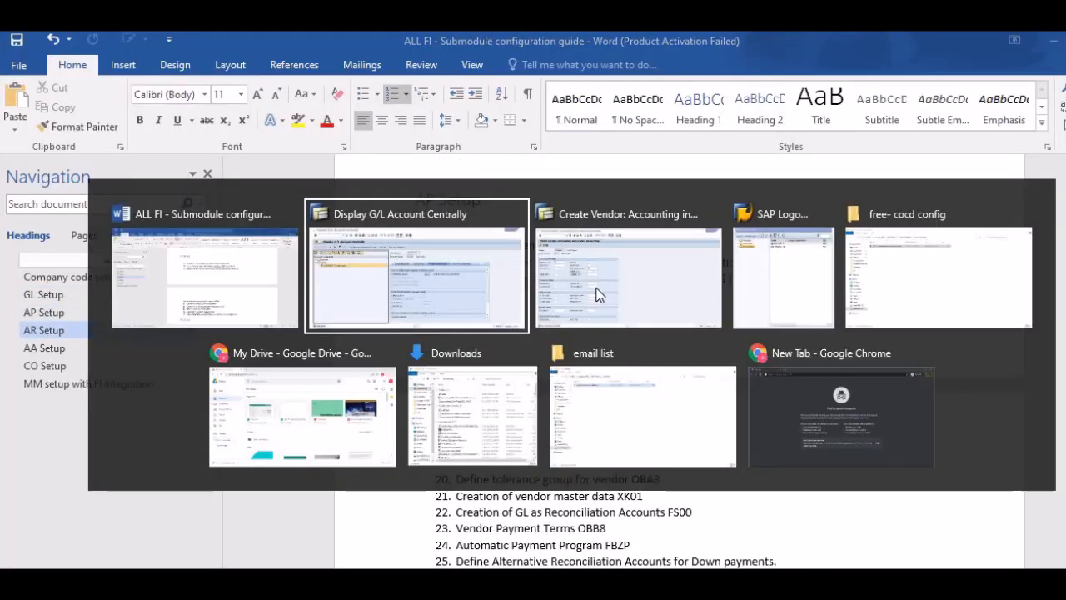
key(alt+Tab)
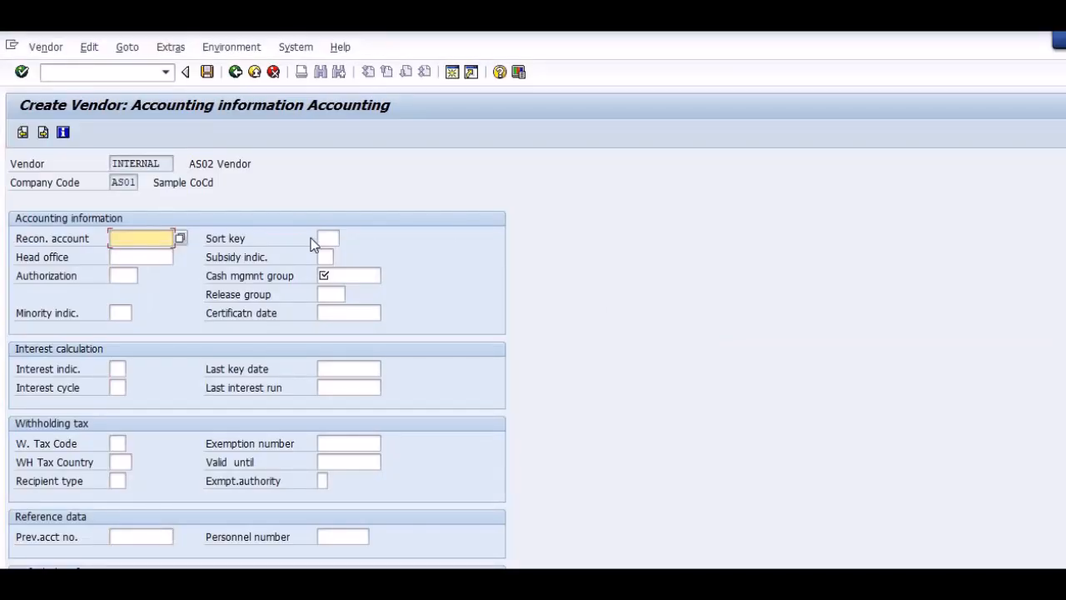
key(alt+Tab)
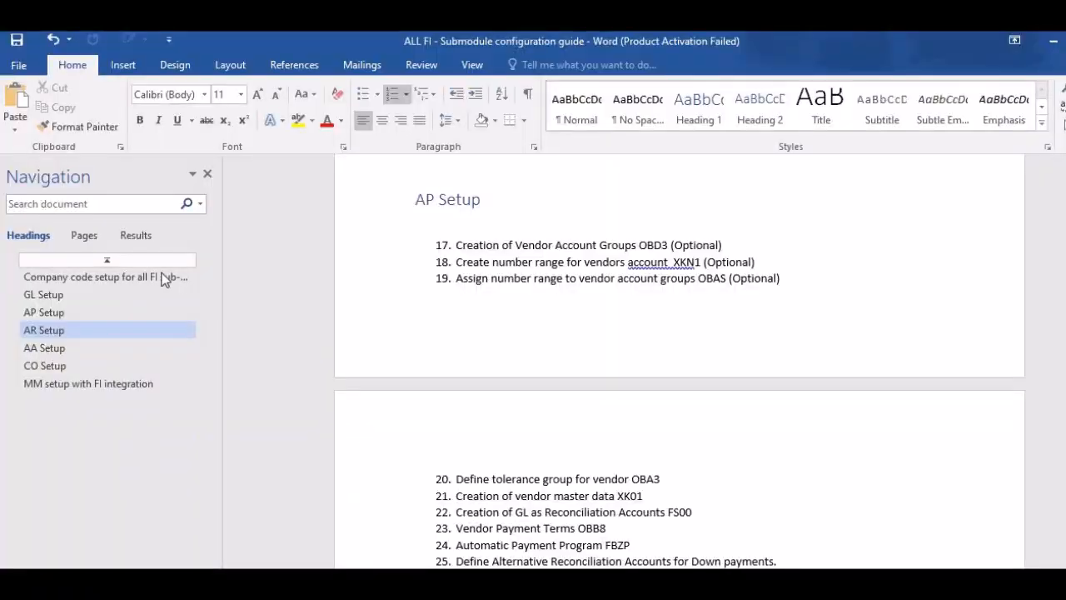
Copy G/L account number 20000000 from the account display into the AS01 vendor's reconciliation account field.
key(alt+Tab)
key(alt+Tab)
key(alt+Tab)
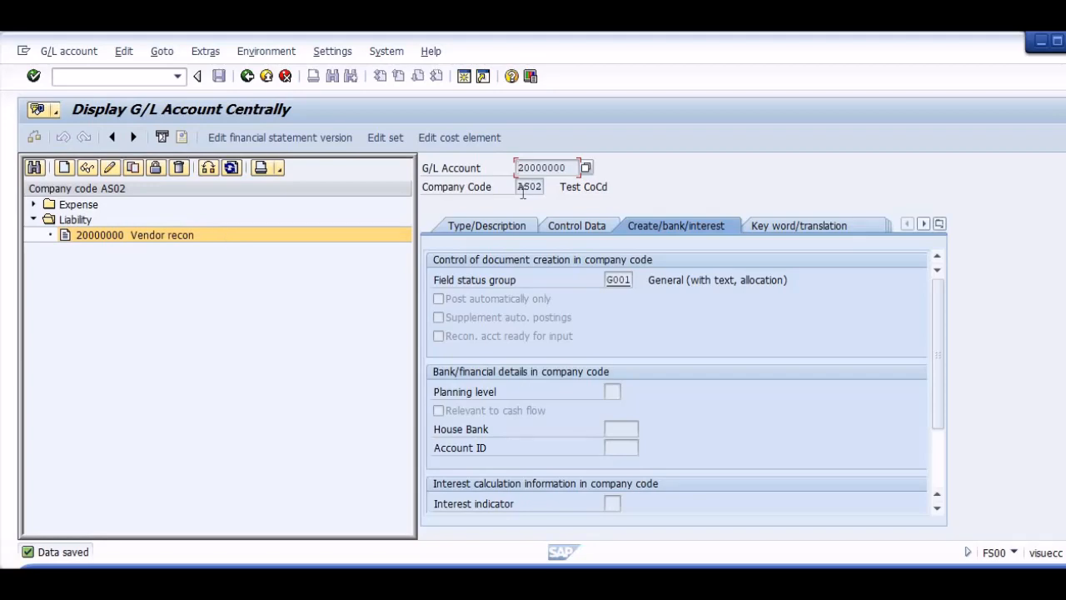
drag(572, 168, 516, 170)
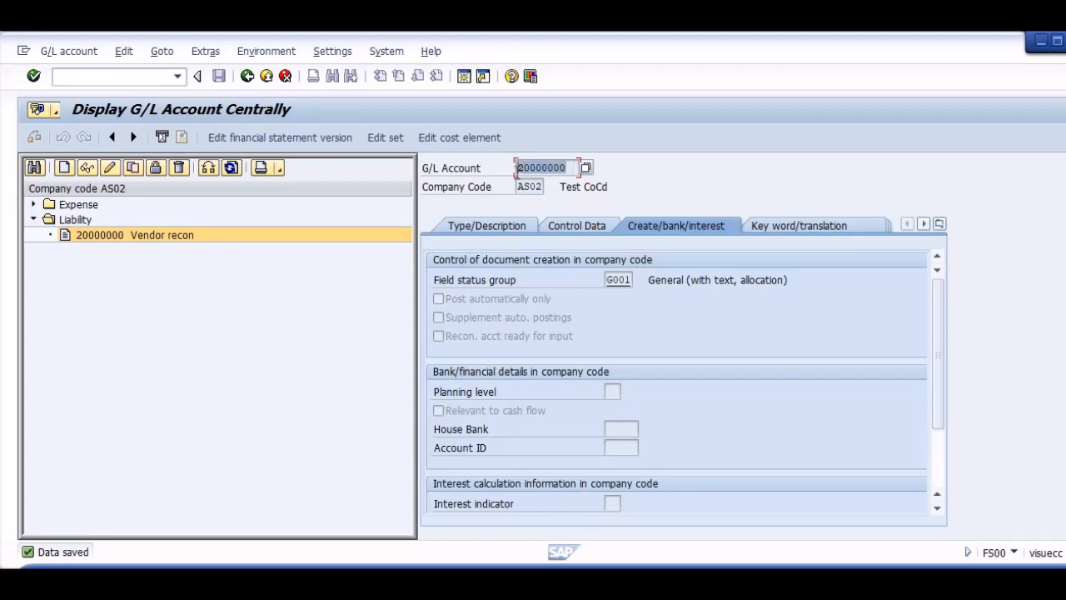
key(ctrl+c)
key(alt+Tab)
key(ctrl+v)
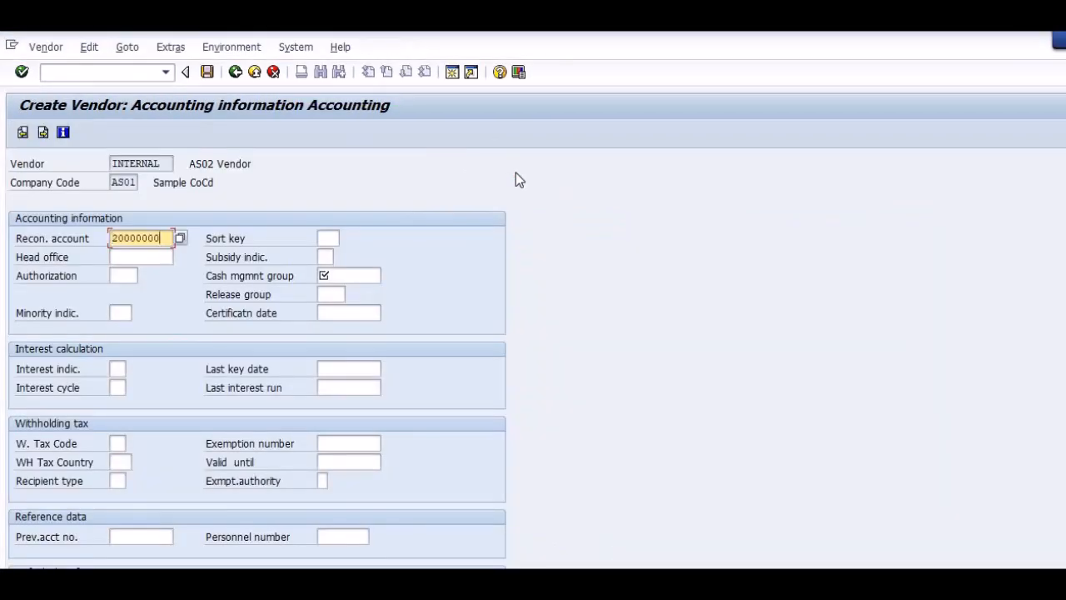
Choose cash management group A1 for the AS01 vendor and try to continue.
key(Tab)
key(Tab)
key(Tab)
key(Tab)
key(Tab)
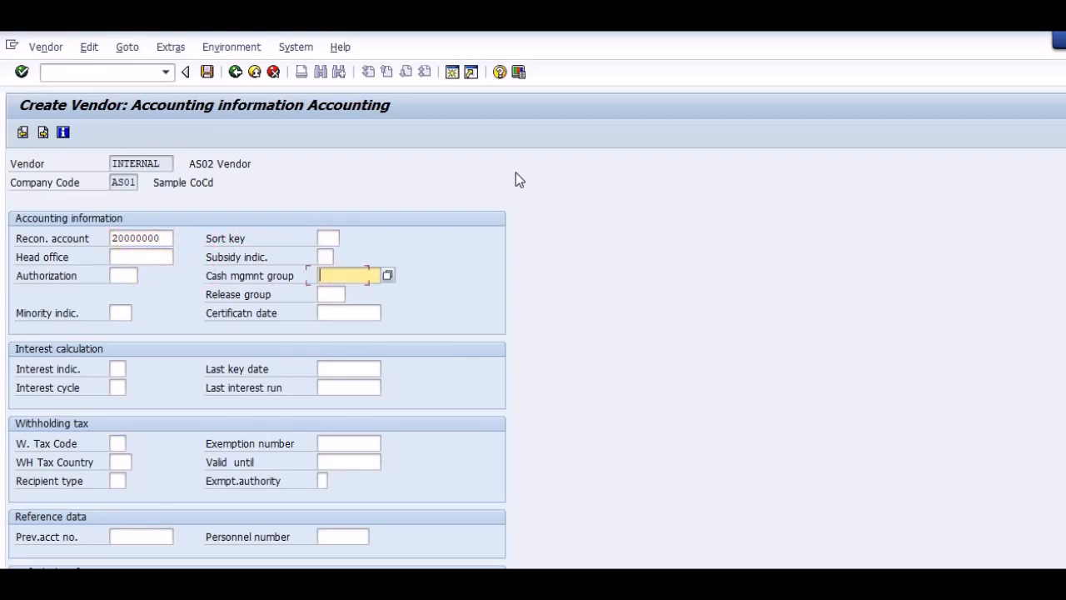
key(F4)
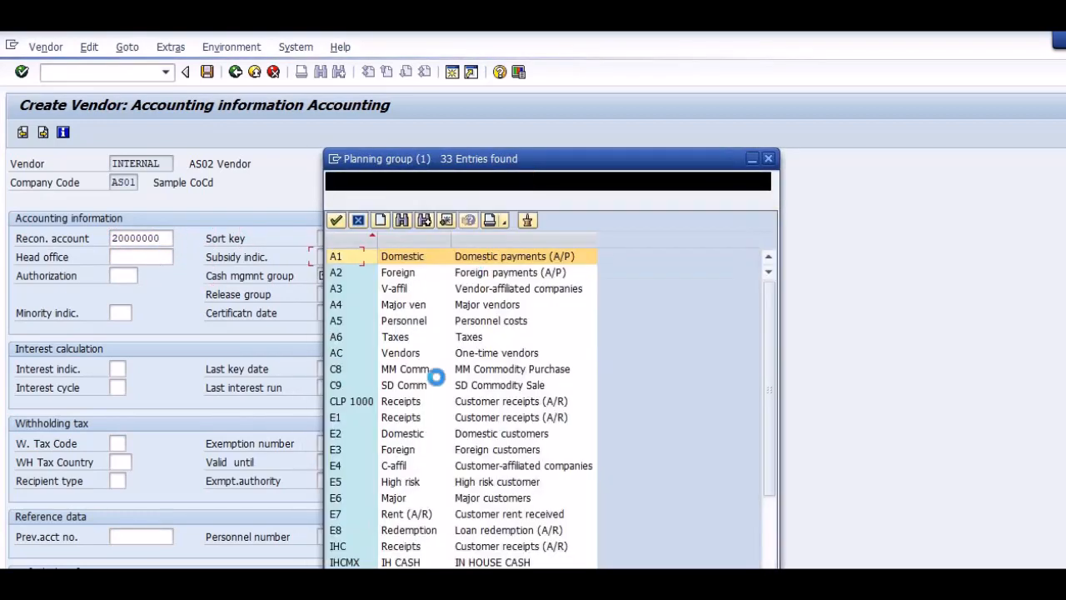
double_click(375, 259)
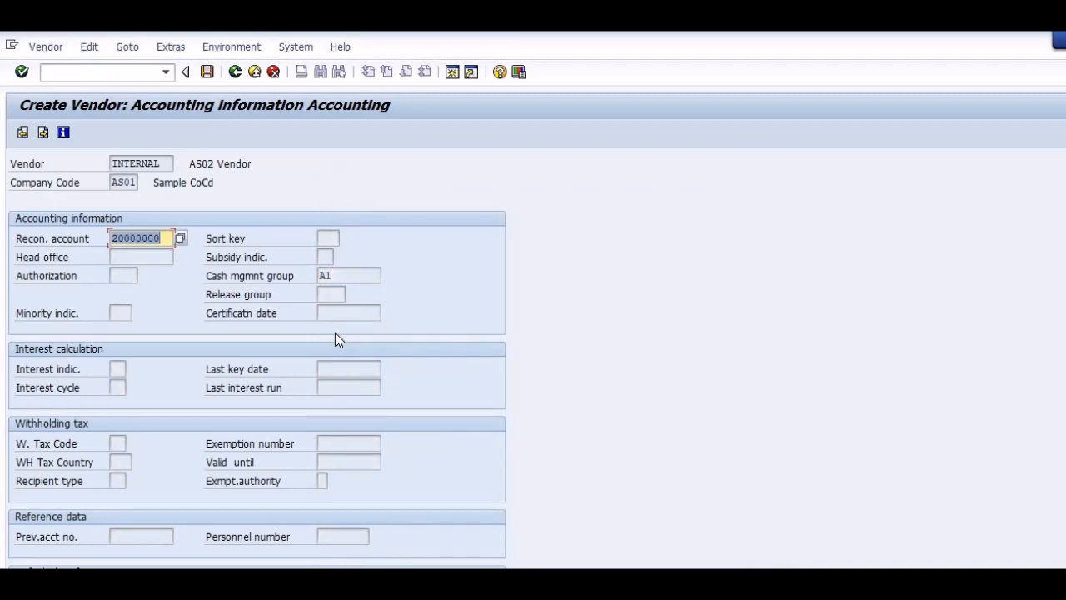
Restart transaction XK01 and begin creating a vendor in company code AS02 with account group 0001.
click(50, 72)
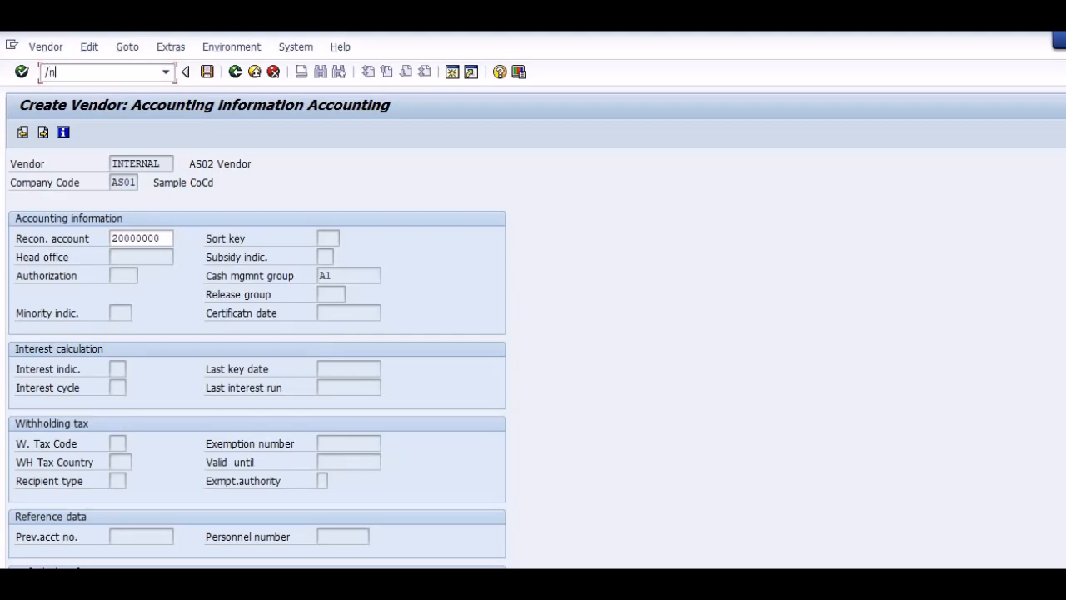
text(/nxk01)
key(Return)
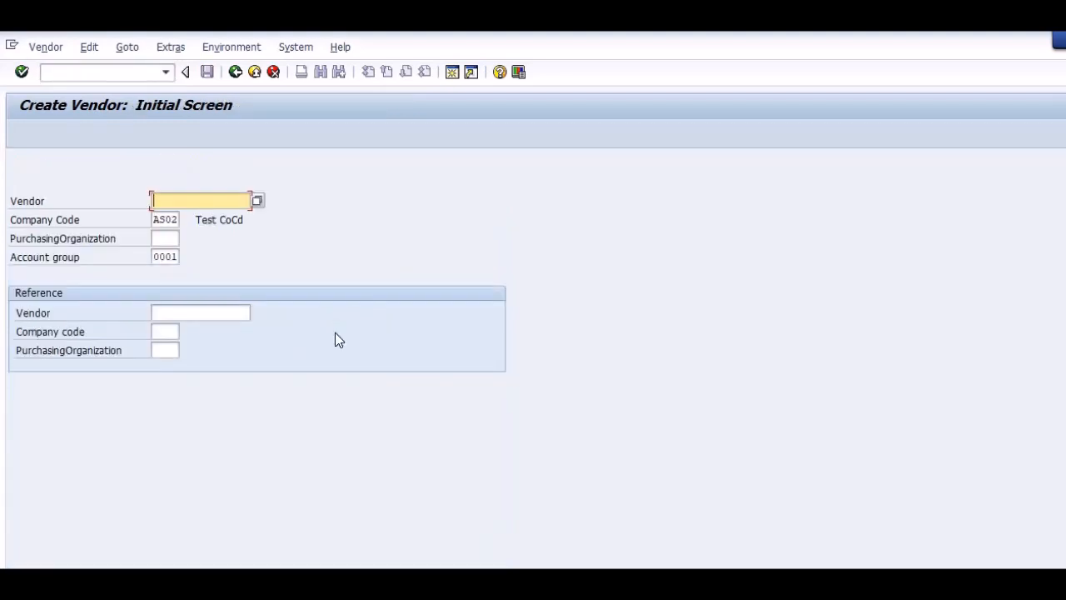
key(Return)
Set the vendor's title to Company, the name to "AS02 Vendor" and the search term to AS02.
text(c)
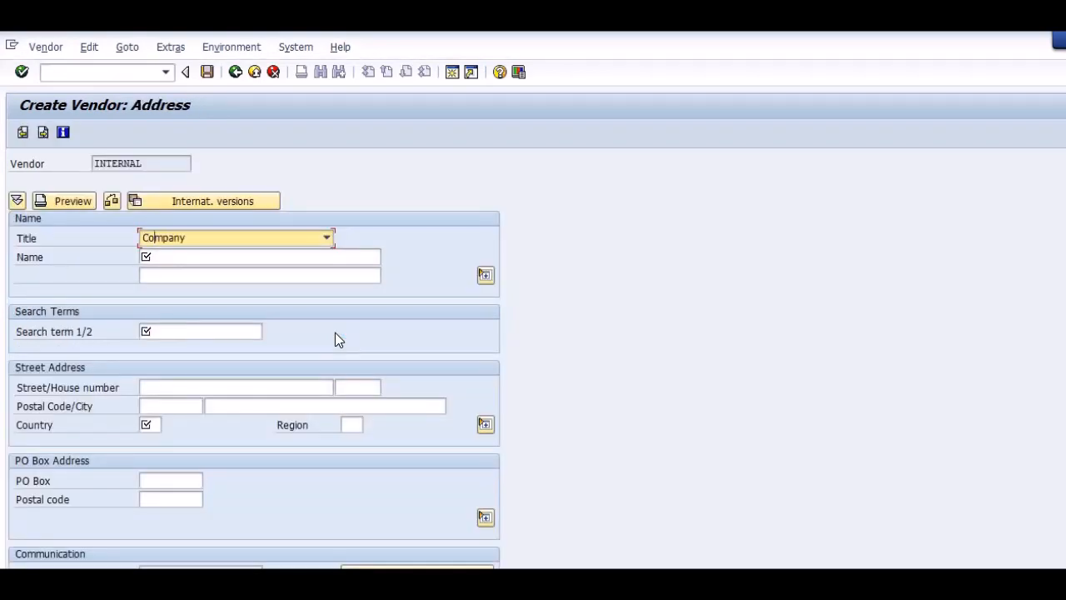
key(Tab)
key(Down)
key(Down)
key(Tab)
key(Tab)
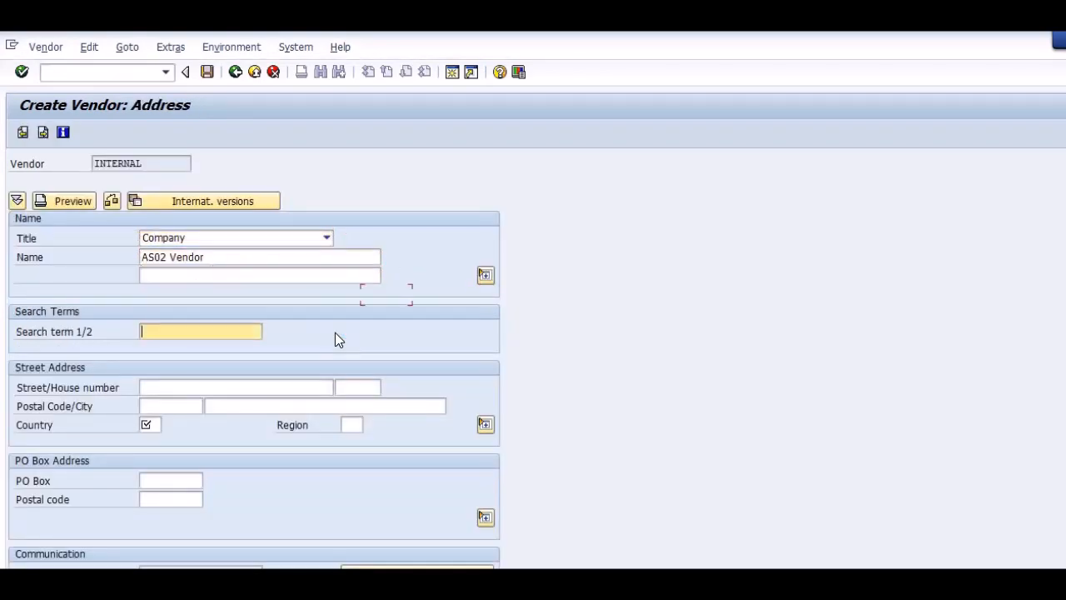
key(Down)
key(Down)
key(Tab)
key(Tab)
key(Tab)
key(shift+Tab)
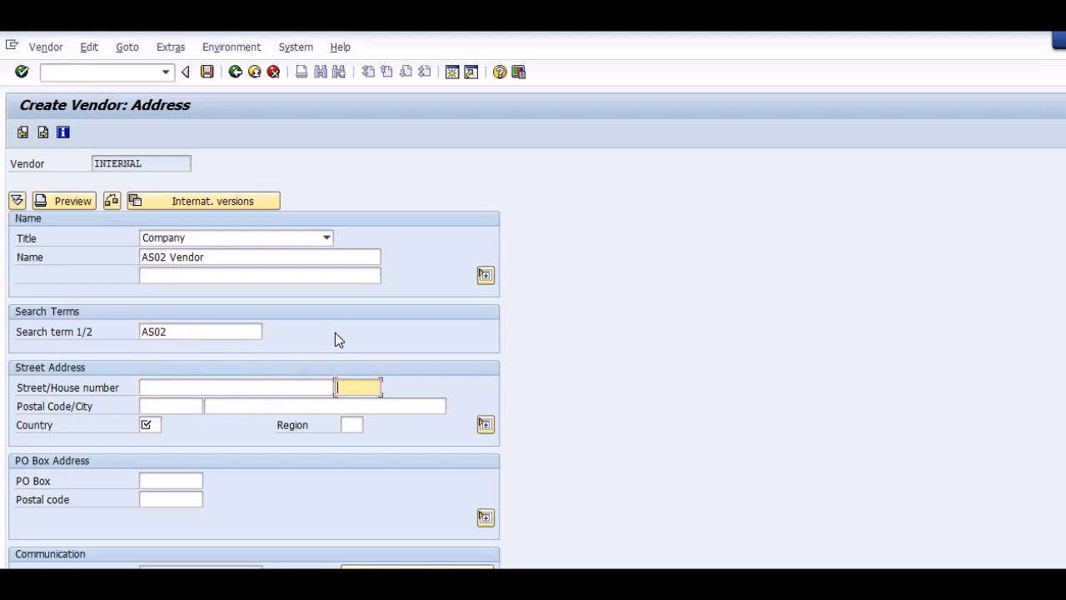
Fill in the vendor's postal code, country IN and region 13, and continue to the contact persons.
key(Tab)
key(Down)
key(Down)
key(Tab)
key(Down)
key(Down)
key(Tab)
key(Down)
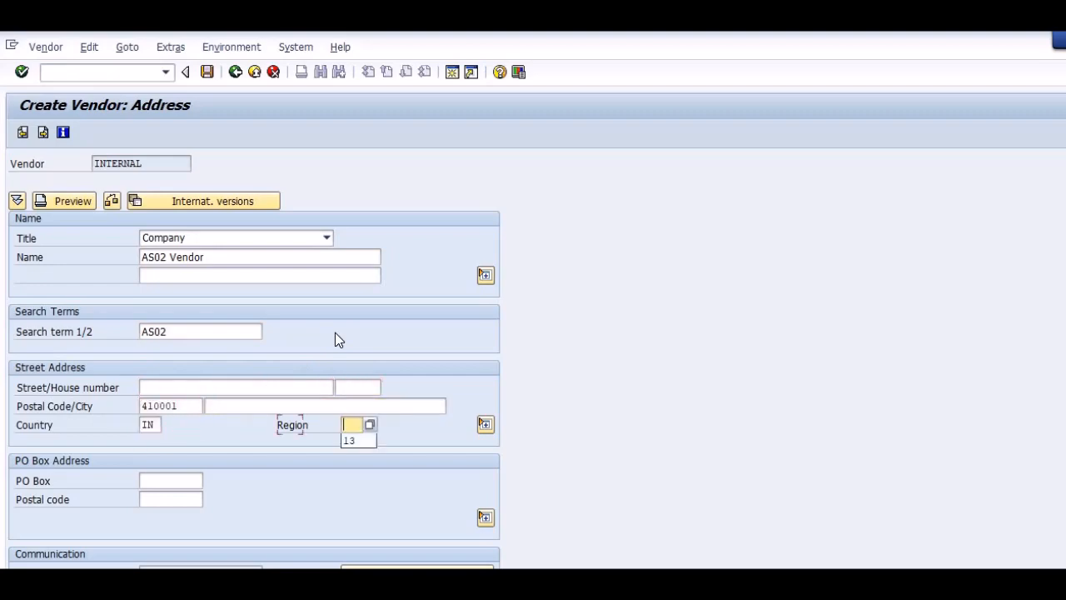
key(Down)
key(Return)
Enter reconciliation account 20000000 and fill in the cash management group in the vendor's accounting information.
key(Return)
key(Return)
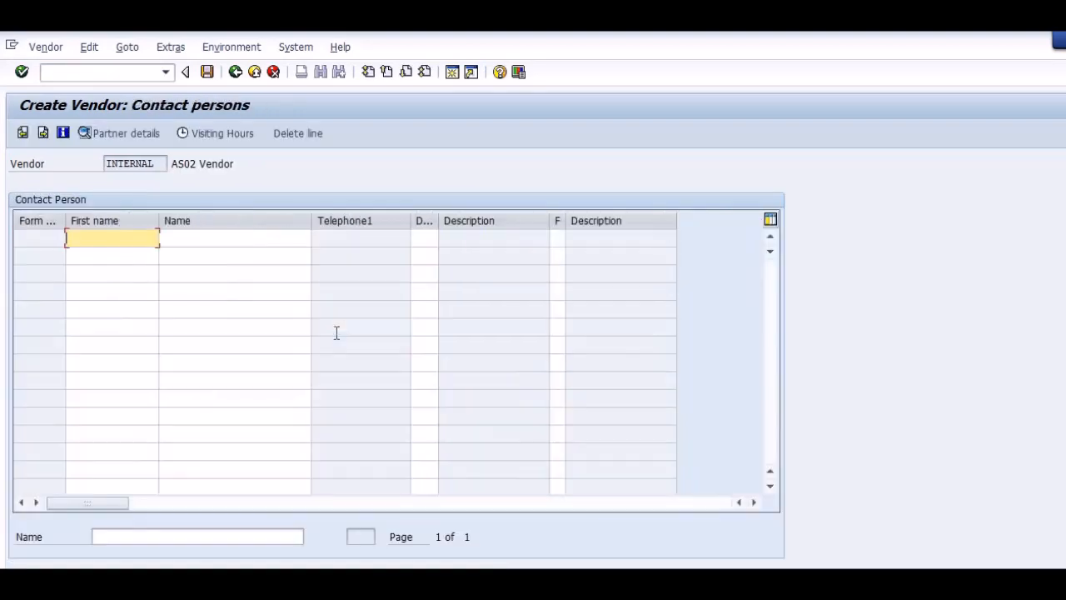
key(Return)
key(Down)
key(Down)
key(Tab)
key(Tab)
key(Tab)
key(Tab)
key(Tab)
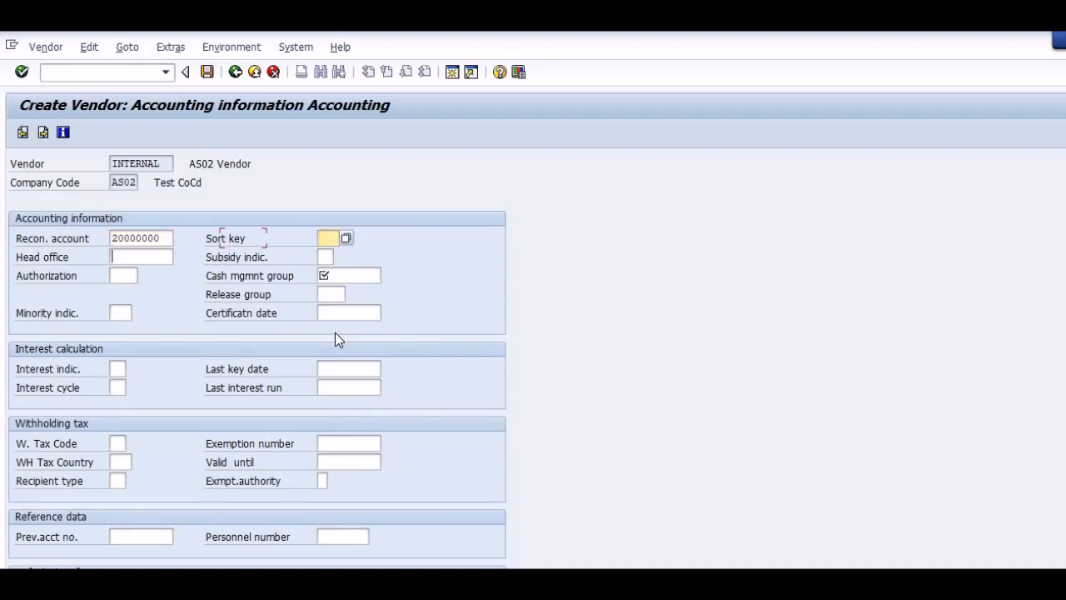
key(Down)
key(Escape)
key(Return)
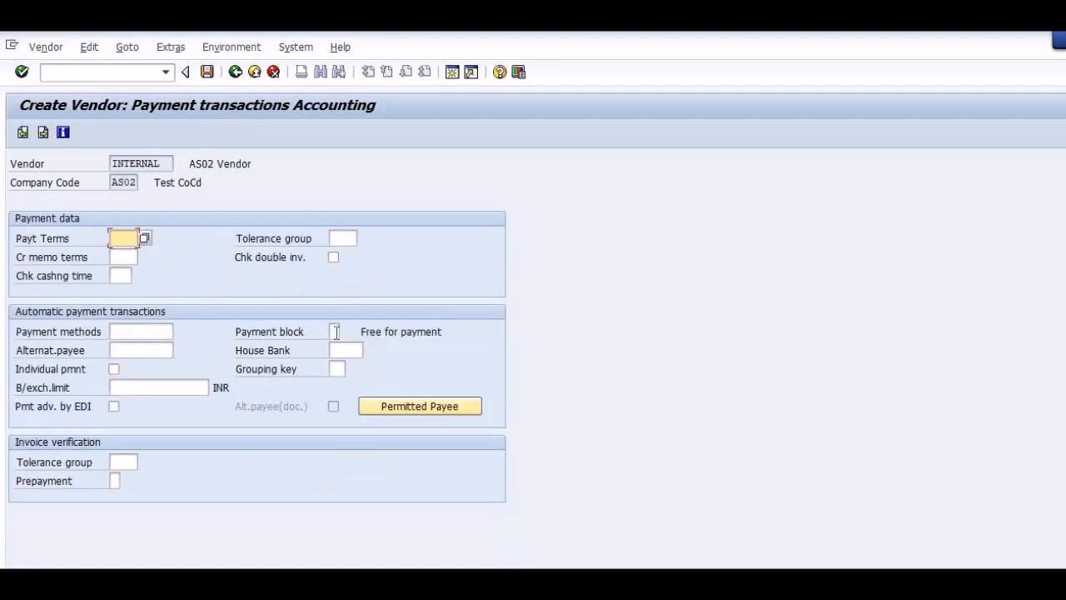
Set the vendor's payment terms to 0001, payable immediately due net.
key(Tab)
key(shift+Tab)
click(335, 331)
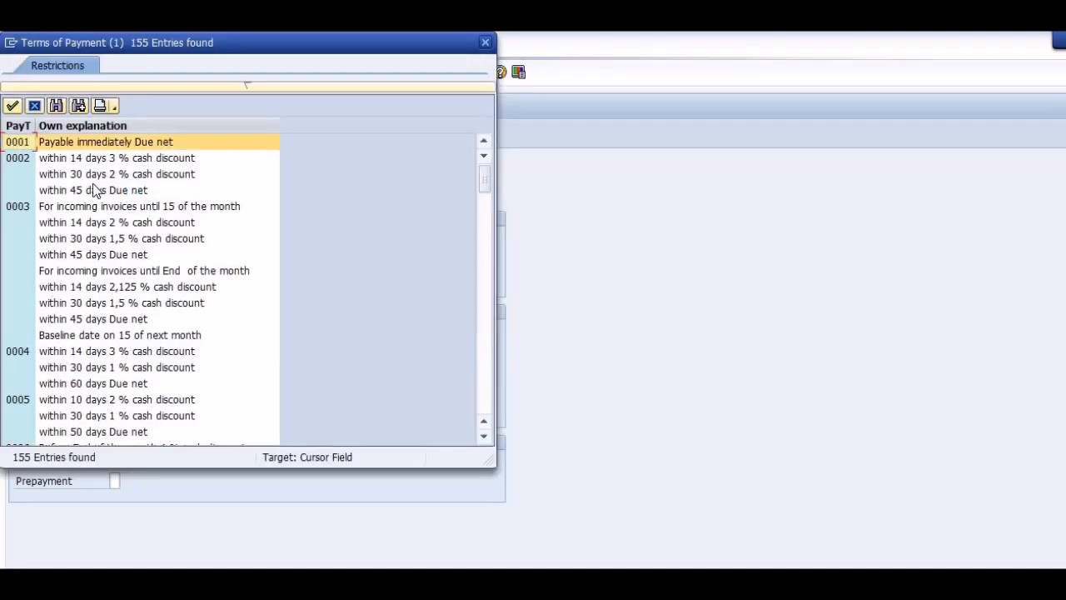
double_click(19, 145)
double_click(22, 144)
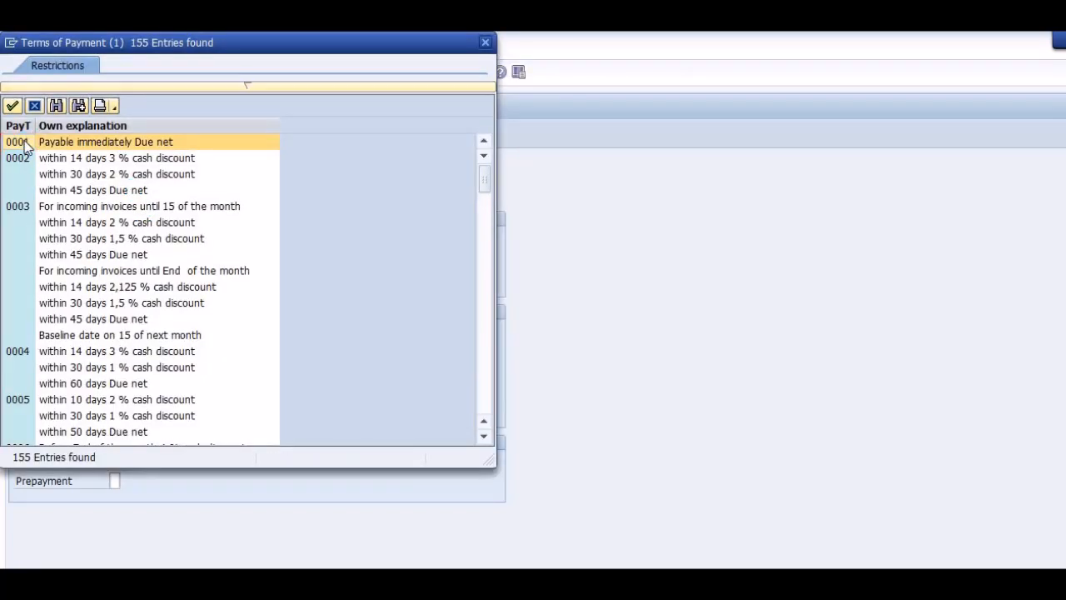
key(Return)
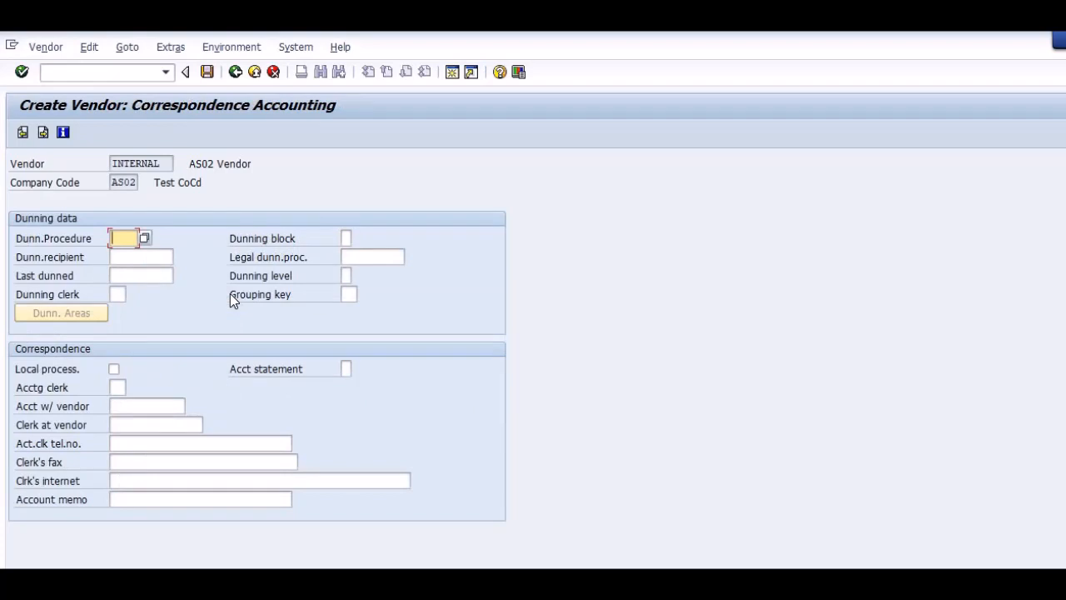
Accept the blank correspondence data, save the AS02 vendor and leave the transaction for the SAP Easy Access screen.
key(Return)
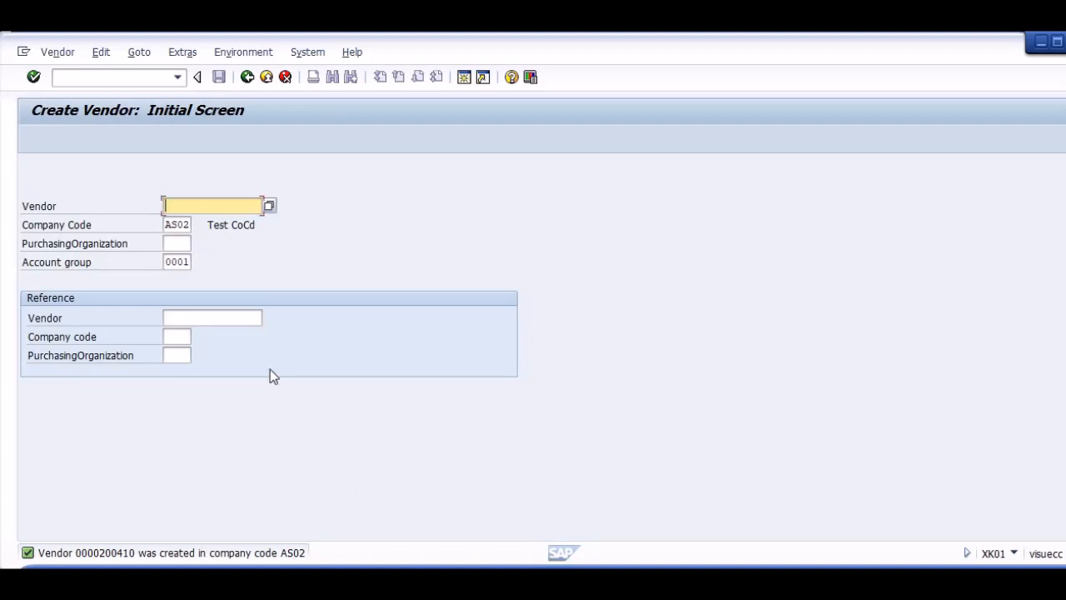
key(ctrl+slash)
text(/n)
key(Return)
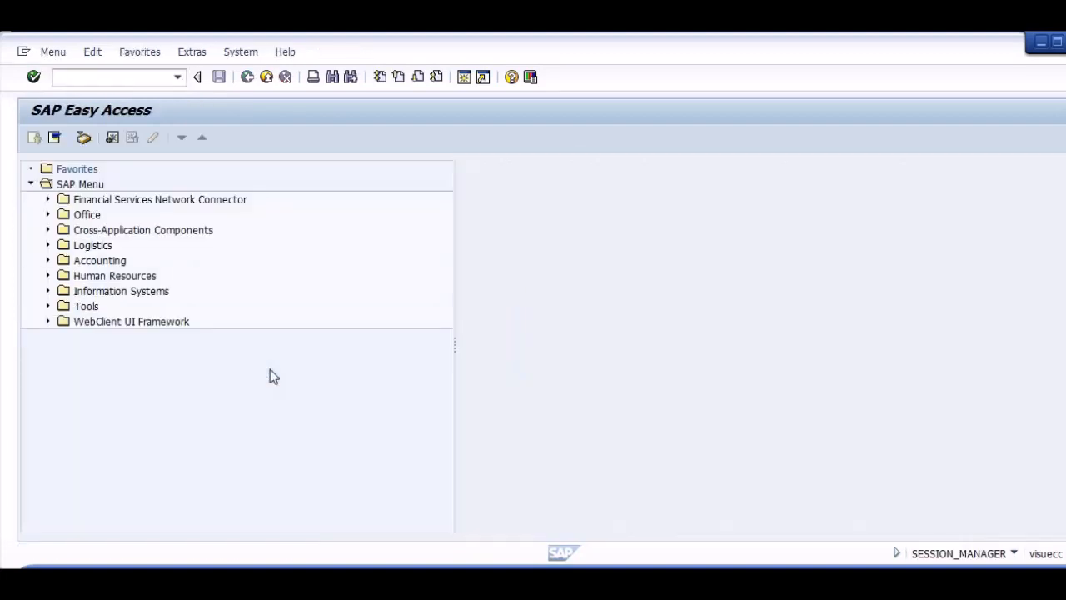
Switch to the Word guide and move "Creation of GL as Reconciliation Accounts FS00" above "Creation of vendor master data XK01" in AP Setup.
key(alt+Tab)
key(alt+Tab)
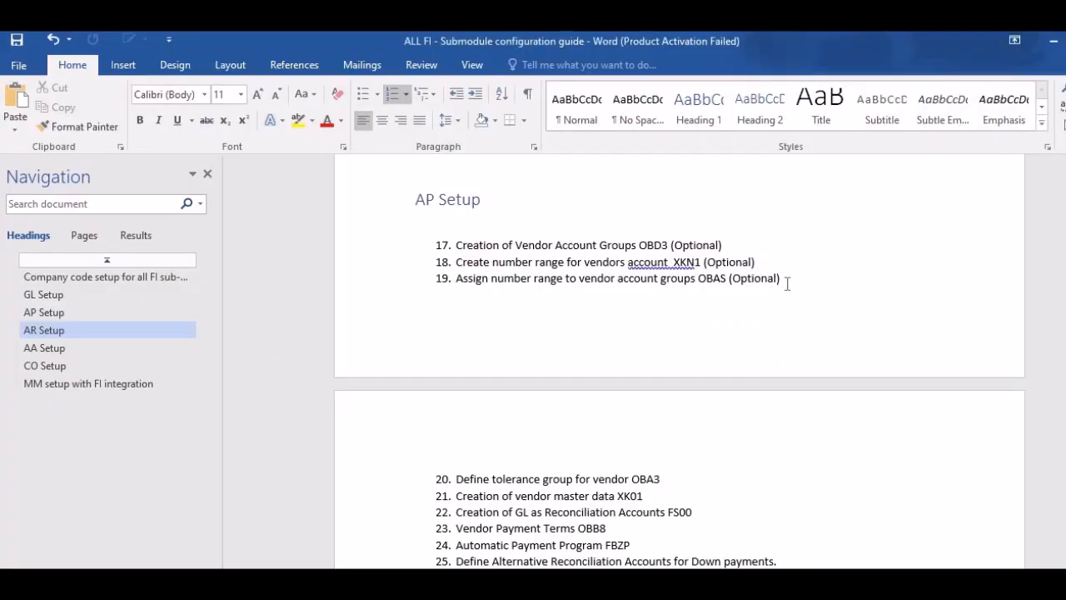
scroll(657, 332, down, 3)
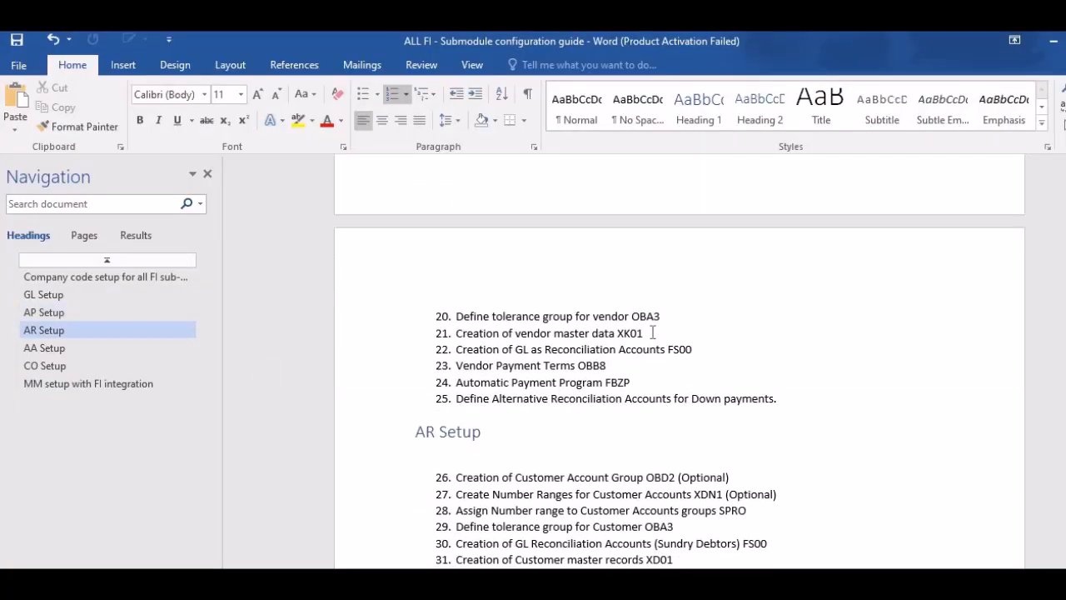
click(693, 350)
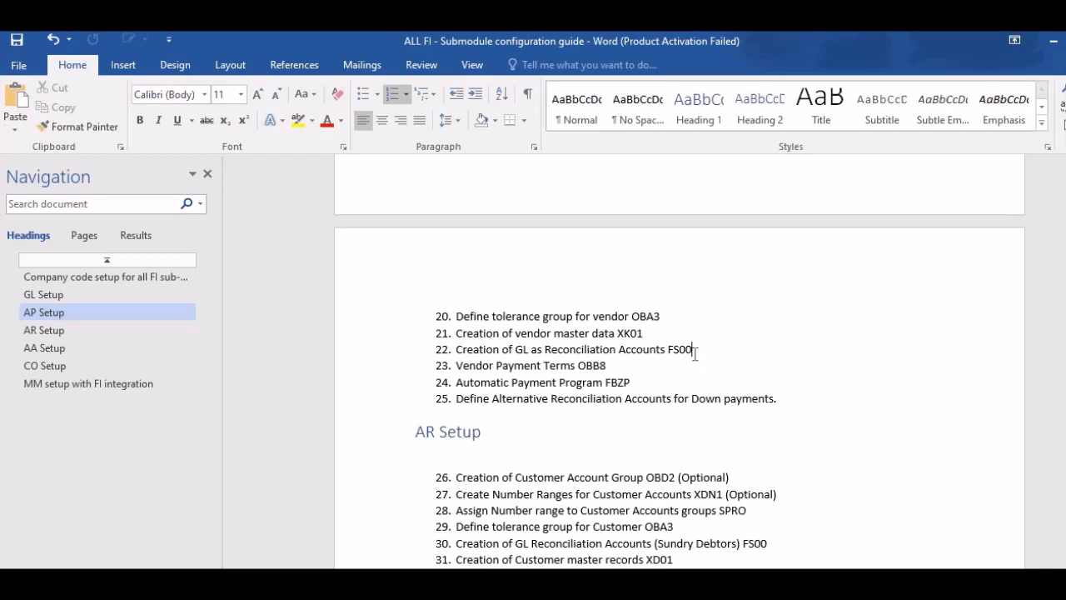
drag(690, 349, 478, 354)
key(ctrl+c)
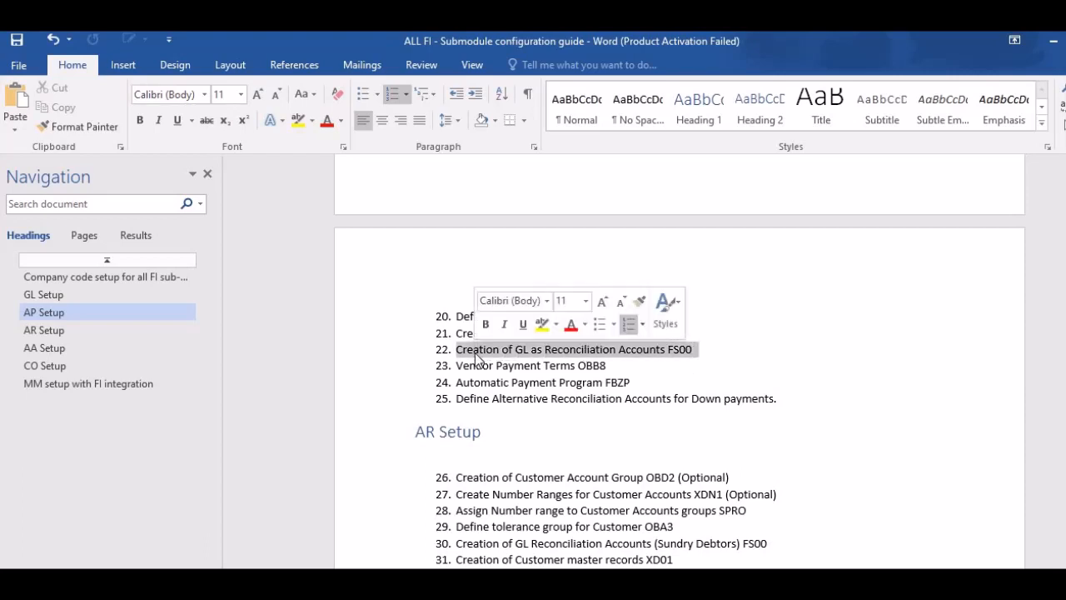
key(Delete)
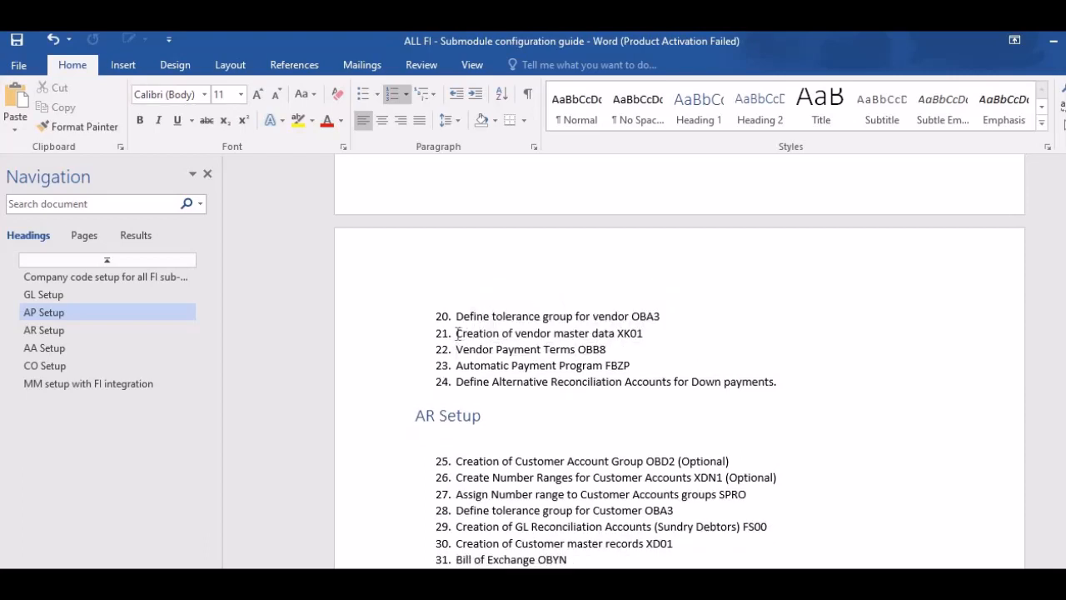
click(455, 333)
key(Return)
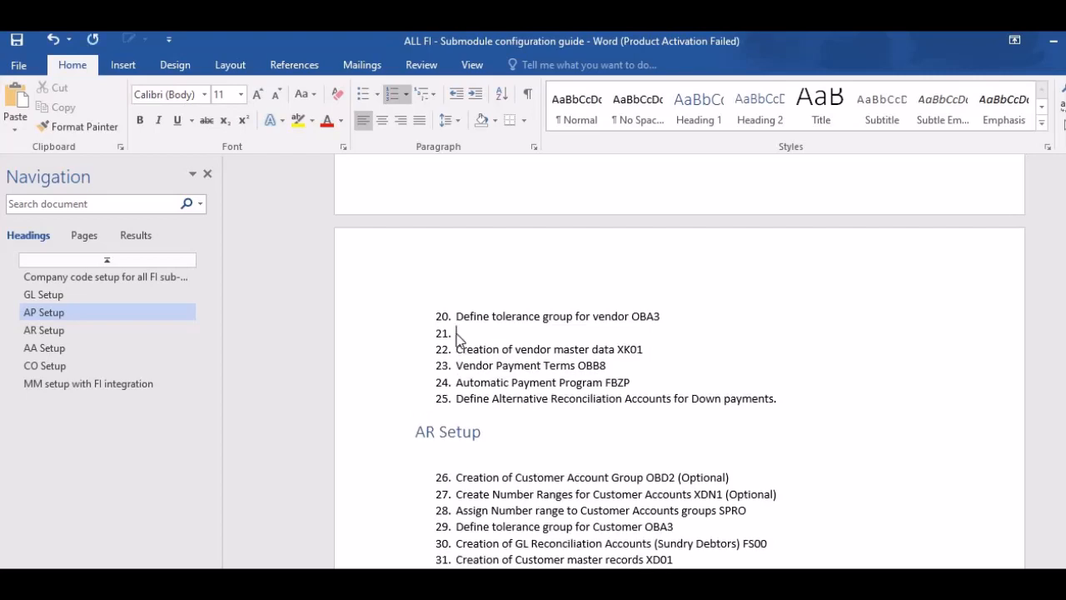
key(ctrl+v)
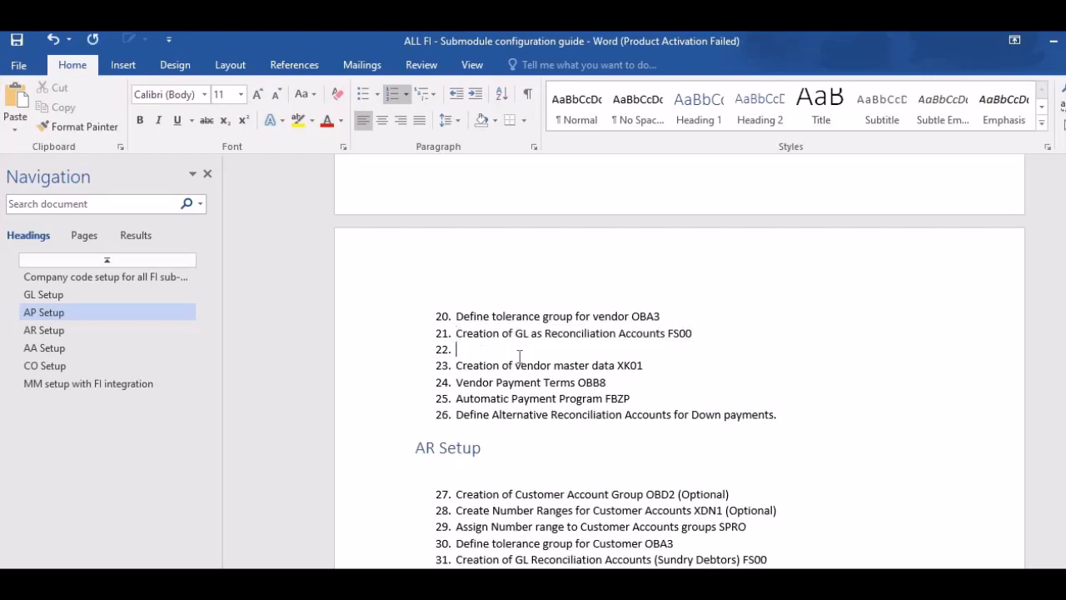
key(Delete)
Move "Vendor Payment Terms OBB8" above "Creation of vendor master data XK01" in the AP Setup list.
click(613, 369)
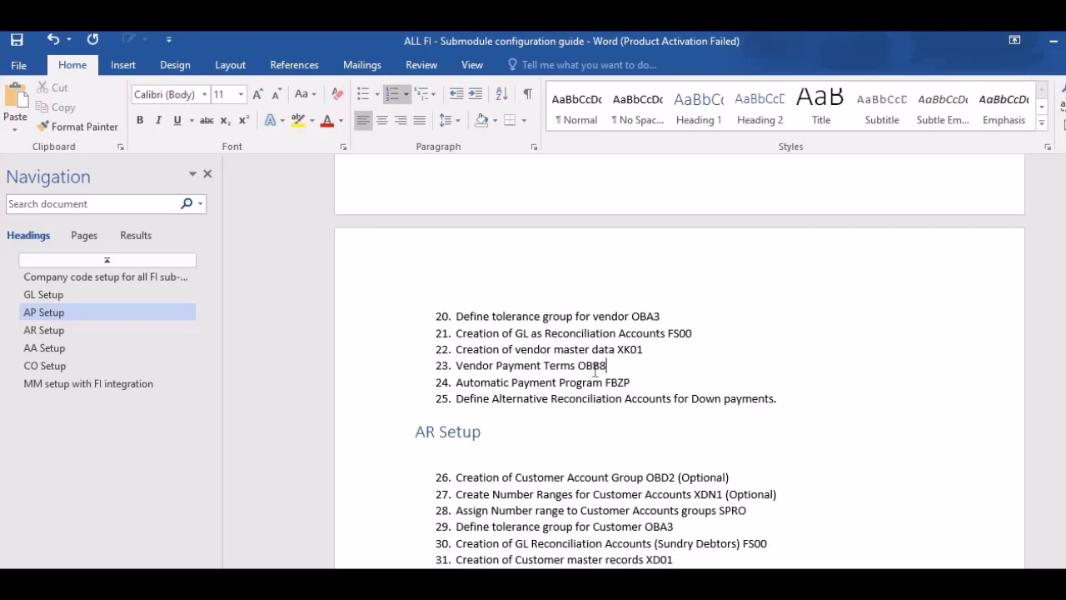
drag(610, 368, 475, 379)
key(ctrl+c)
key(Delete)
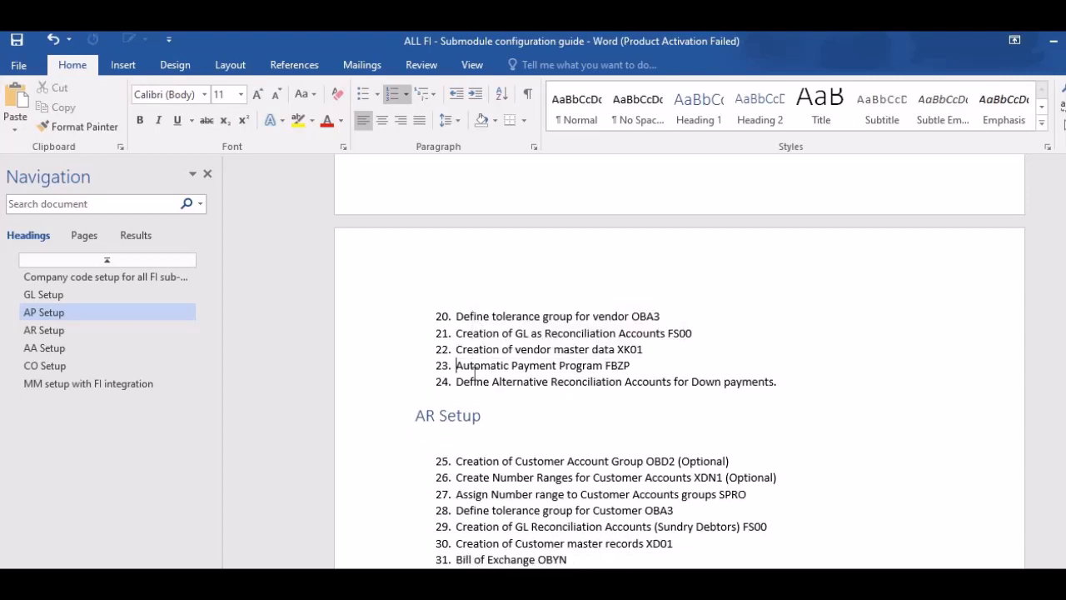
key(Up)
key(Return)
key(Up)
key(ctrl+v)
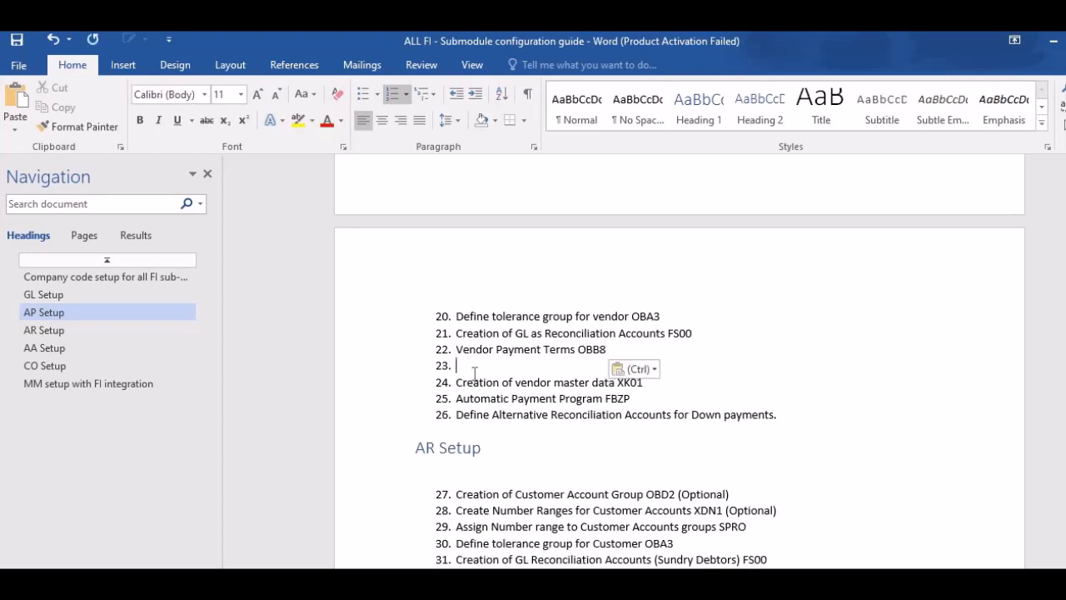
key(Delete)
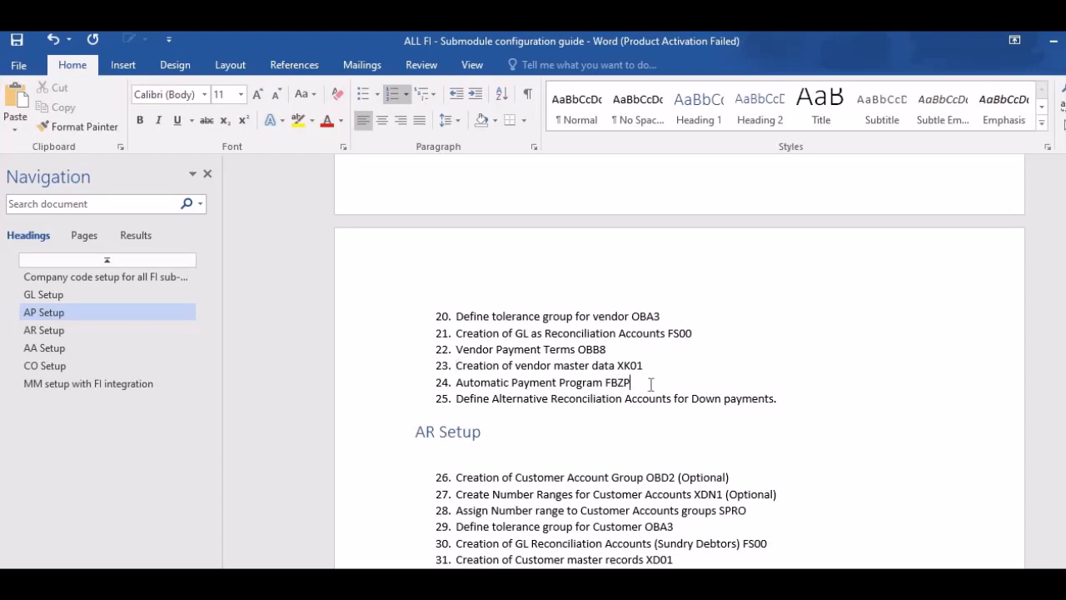
Check the guide's Automatic Payment Program item, then switch to SAP and open house bank maintenance (FI12) for company code AS02.
drag(633, 383, 605, 383)
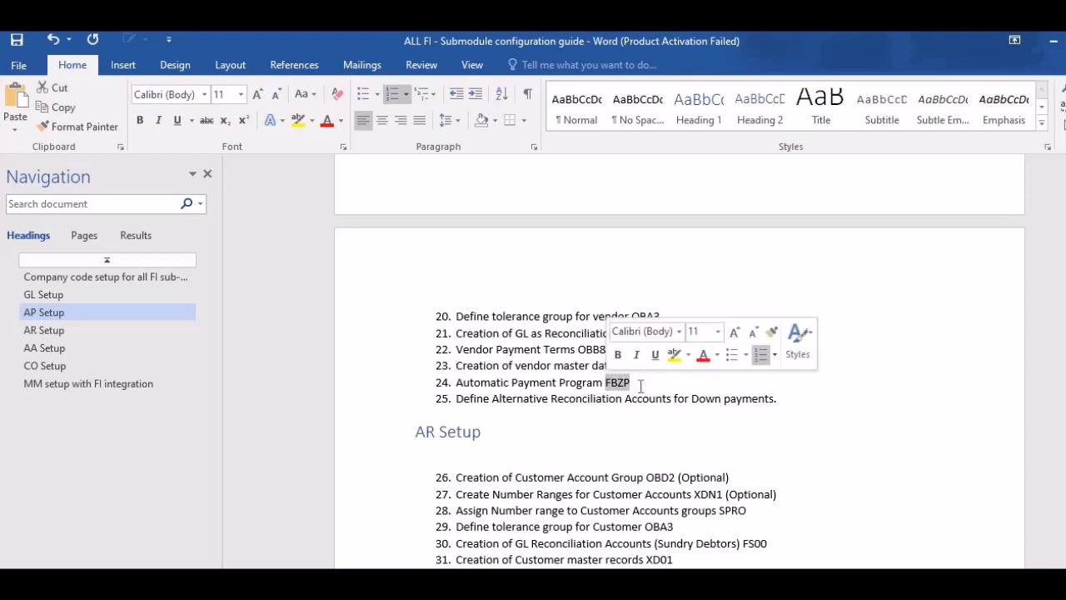
click(640, 386)
key(alt+Tab)
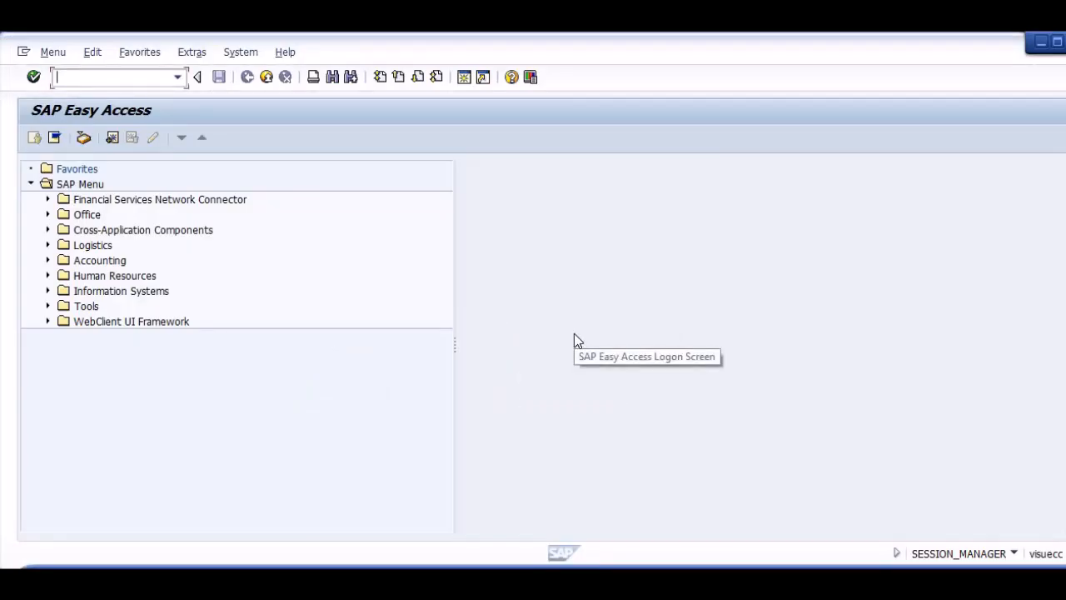
text(fi12)
key(Return)
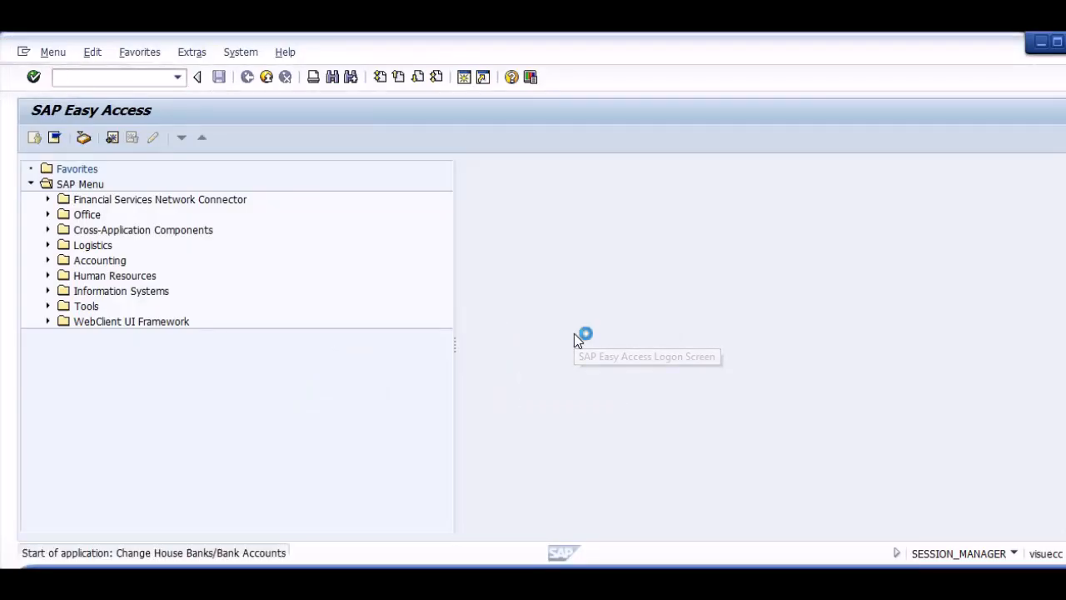
key(Return)
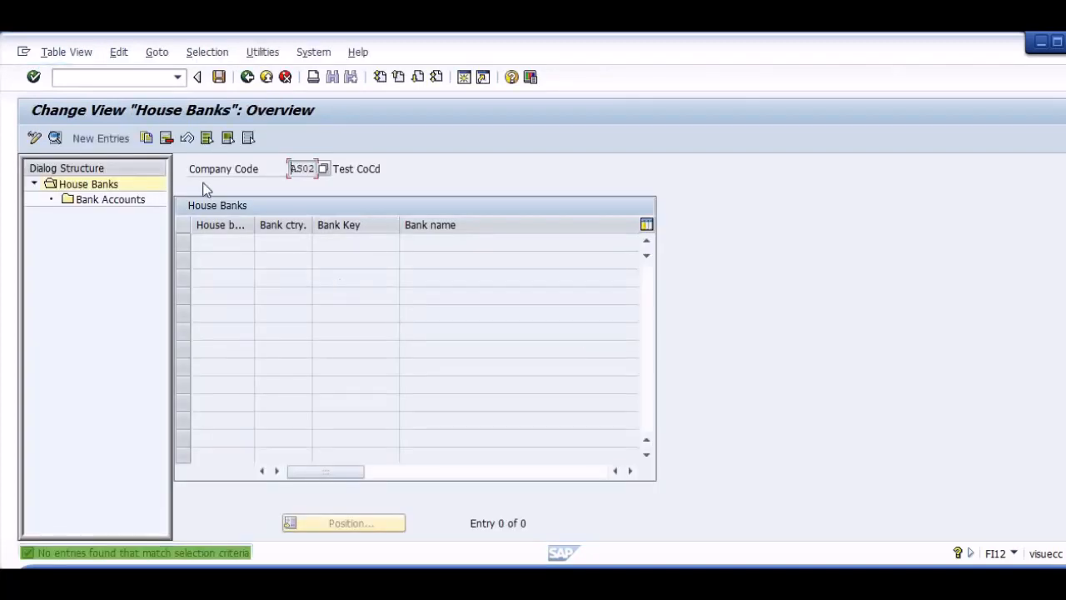
Add a new house bank entry AS02 with bank country IN.
click(125, 138)
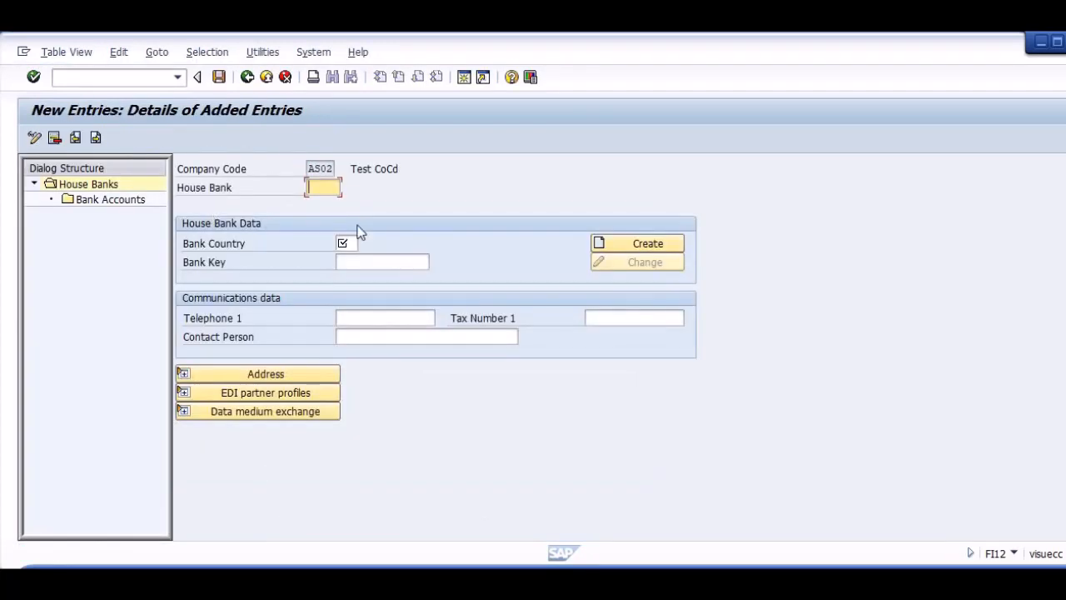
text(as02)
key(Tab)
text(in)
key(Tab)
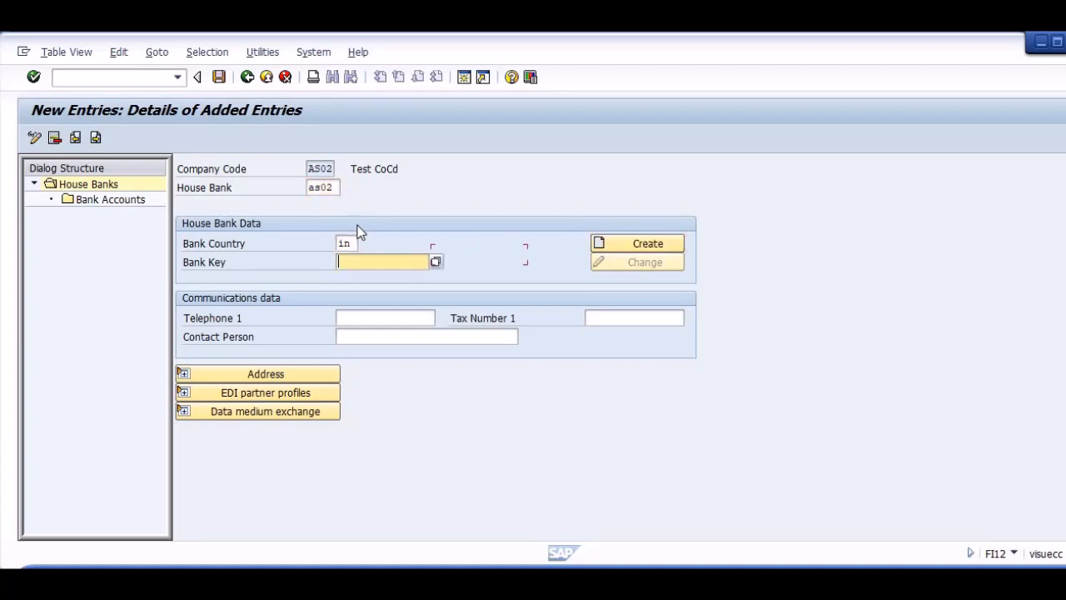
key(Return)
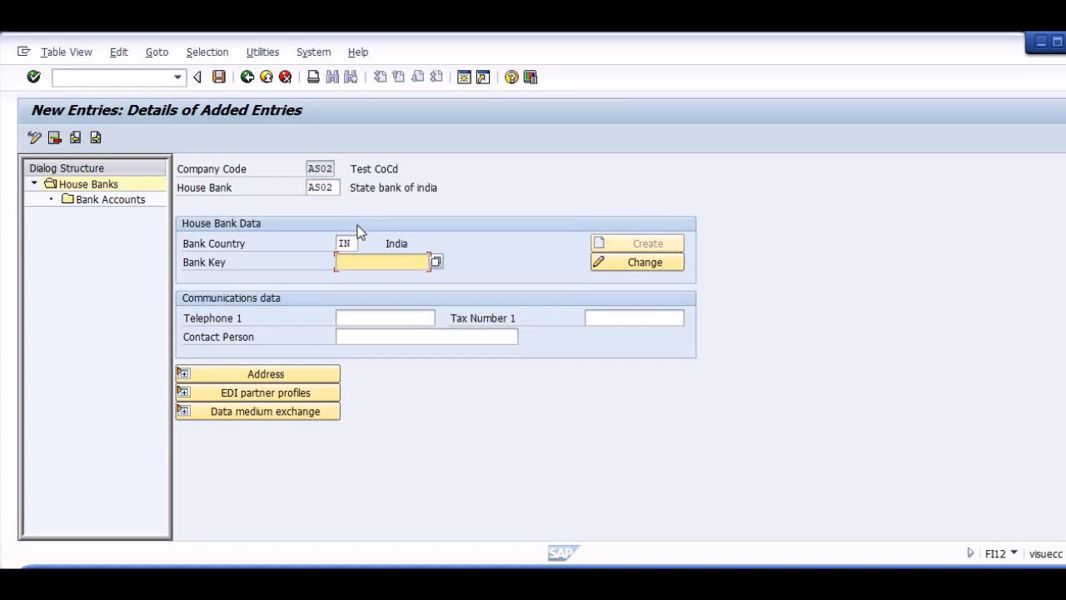
Enter the bank key for the house bank and create its bank data with the name AS02 BANK.
text(12345678901)
key(Return)
click(626, 243)
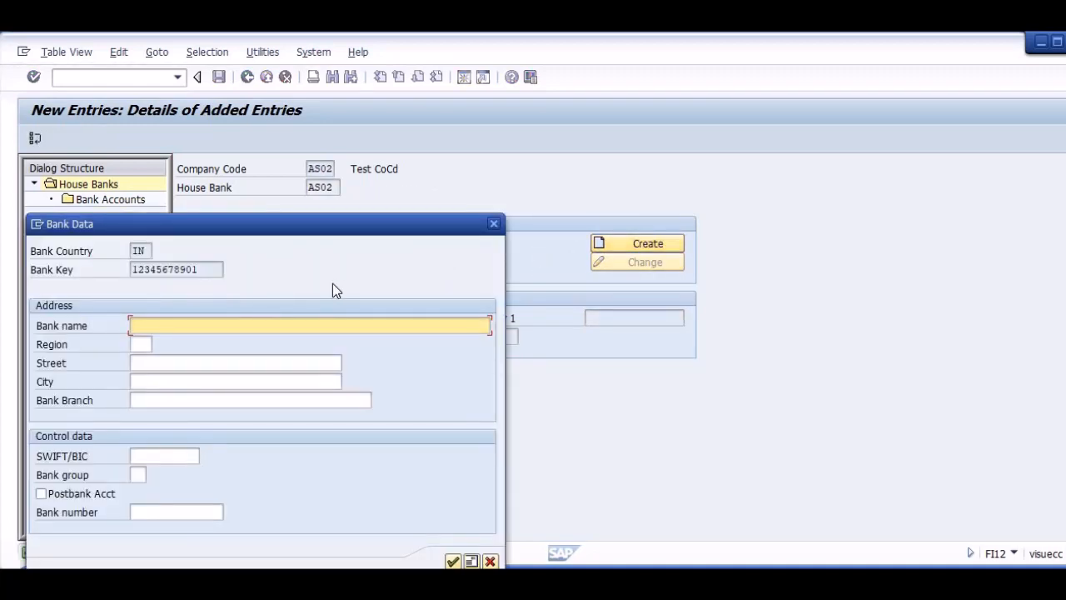
text(as)
key(BackSpace)
key(BackSpace)
text(AS02 BANK)
key(Return)
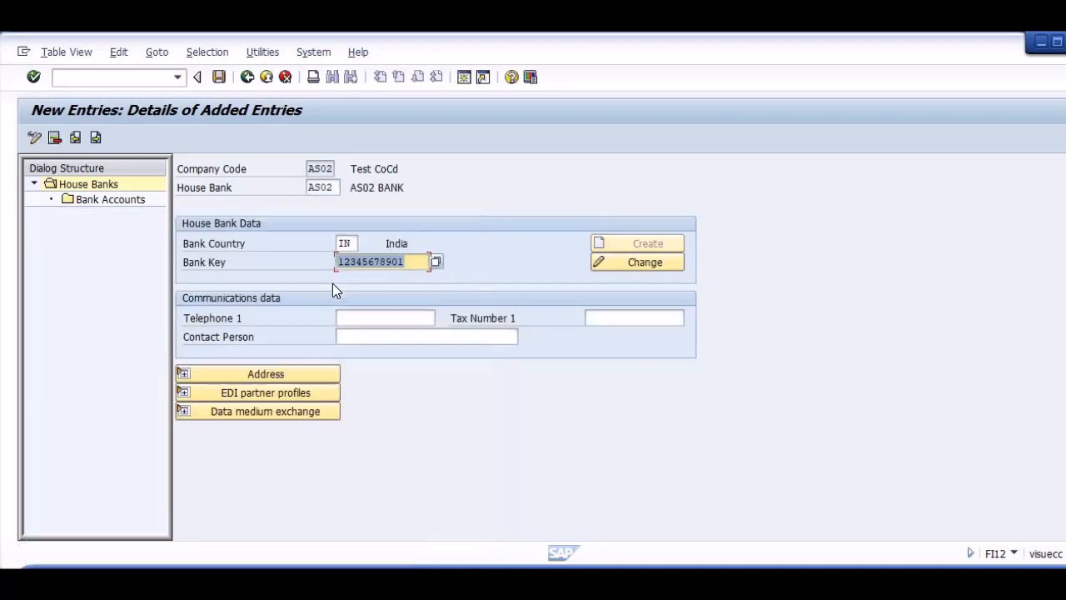
Add a bank account under house bank AS02 with account ID AS02 and description AS02 BANK ACCOUNT.
click(110, 200)
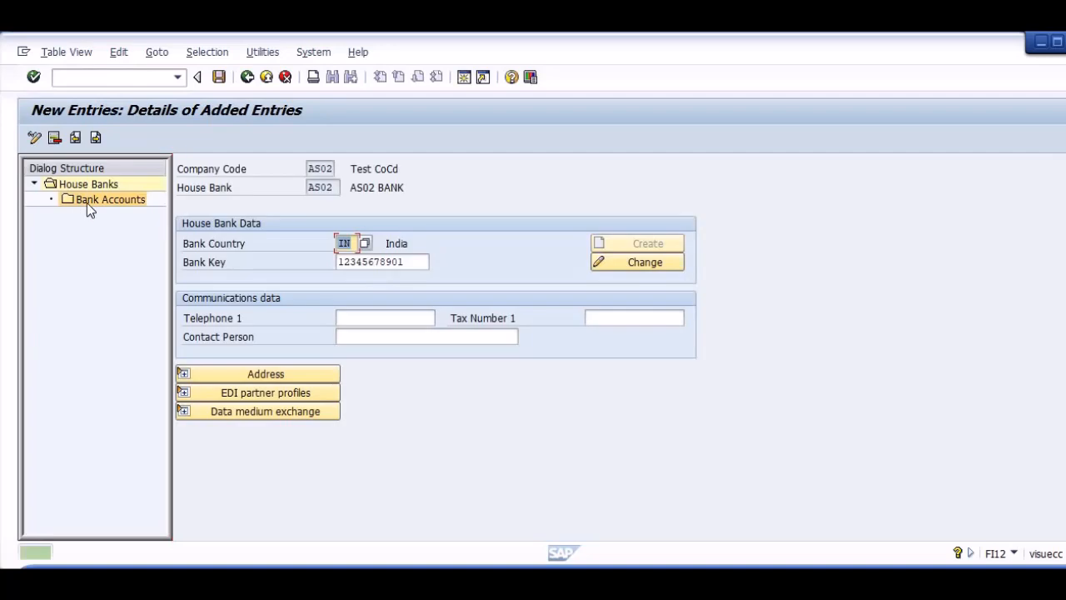
double_click(92, 200)
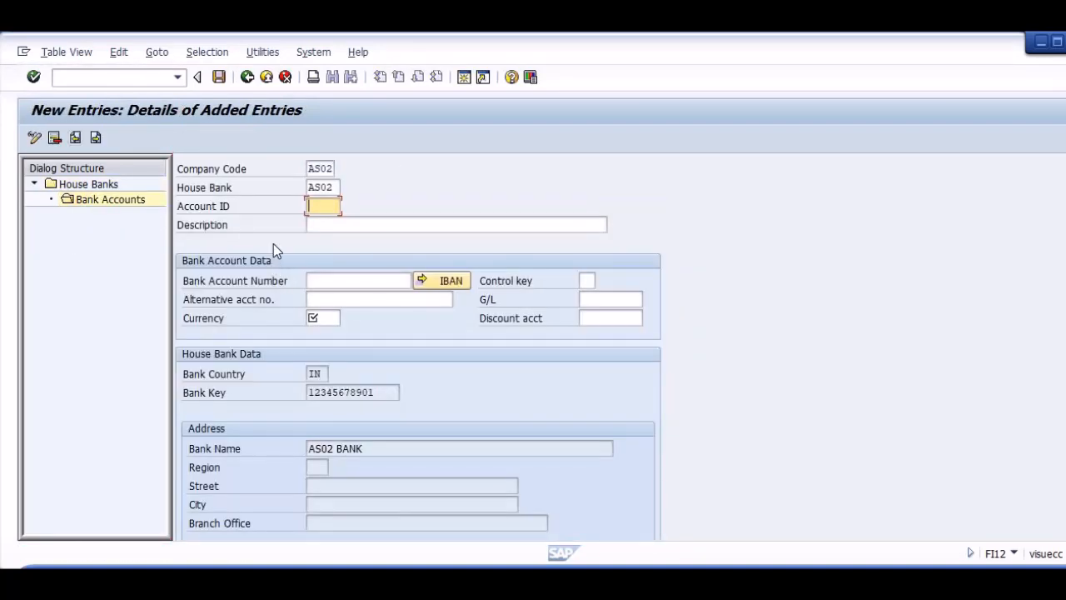
text(AS02)
key(Tab)
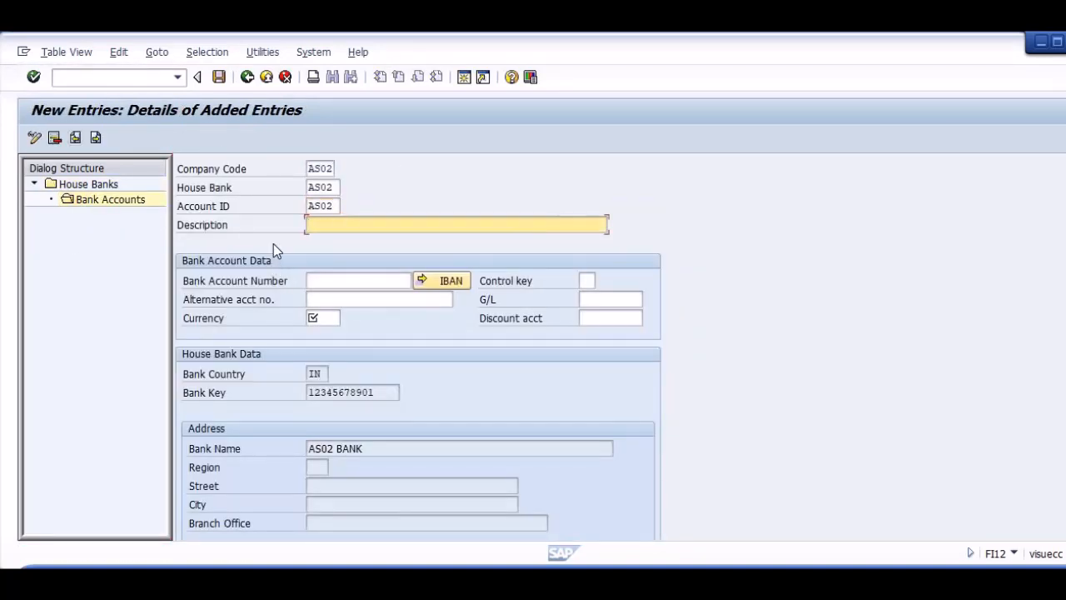
text(AS02 BANK ACCOUNT)
key(Tab)
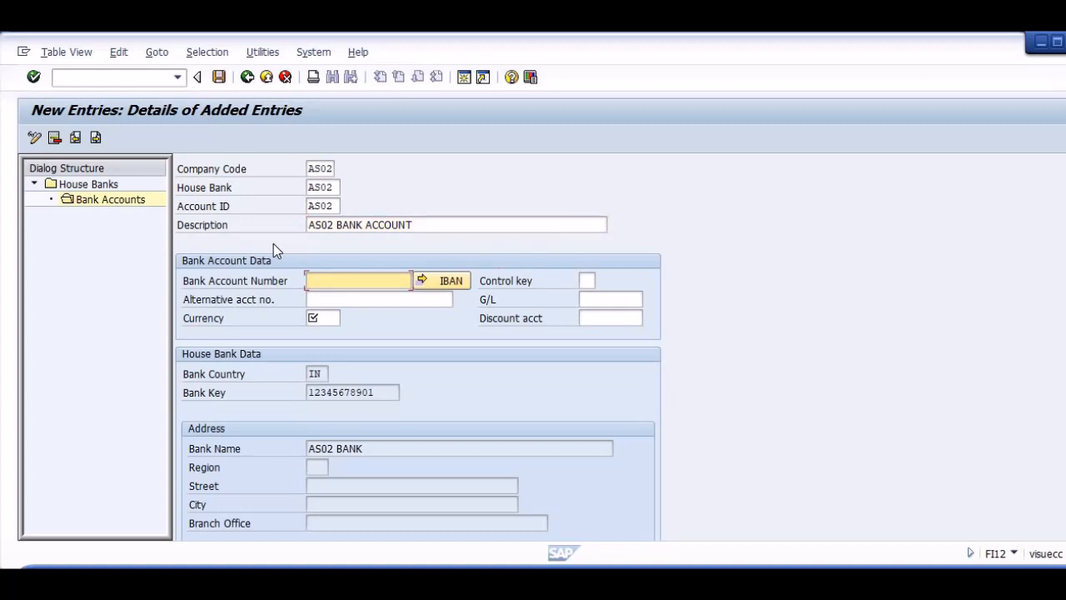
Fill in the bank account number and enter IN as the account's currency.
text(12345678901)
key(Return)
key(Tab)
key(Tab)
key(Tab)
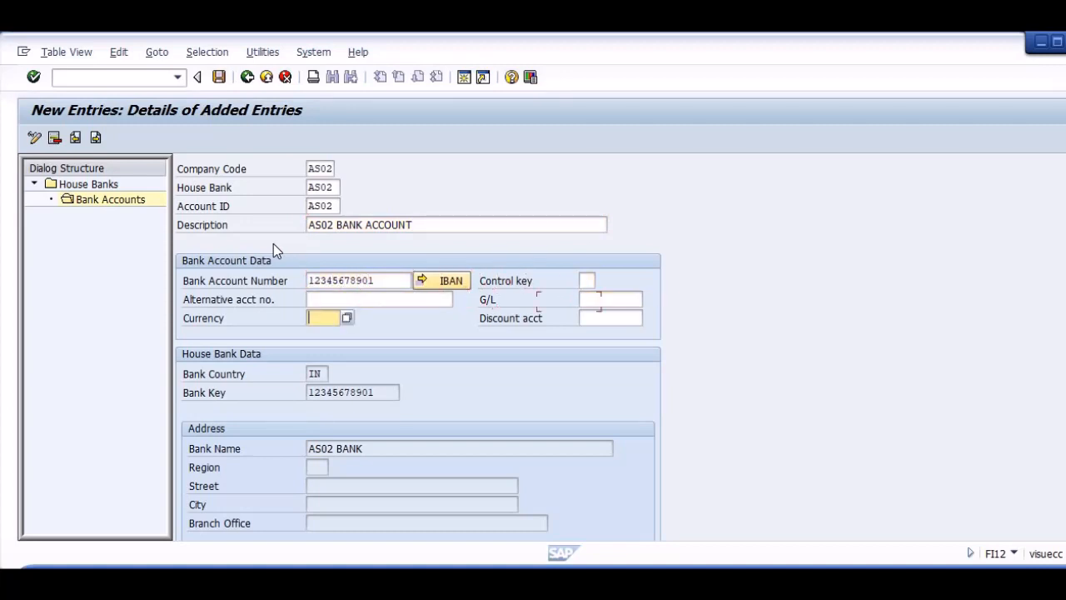
key(Tab)
key(shift+Tab)
text(IN)
key(Tab)
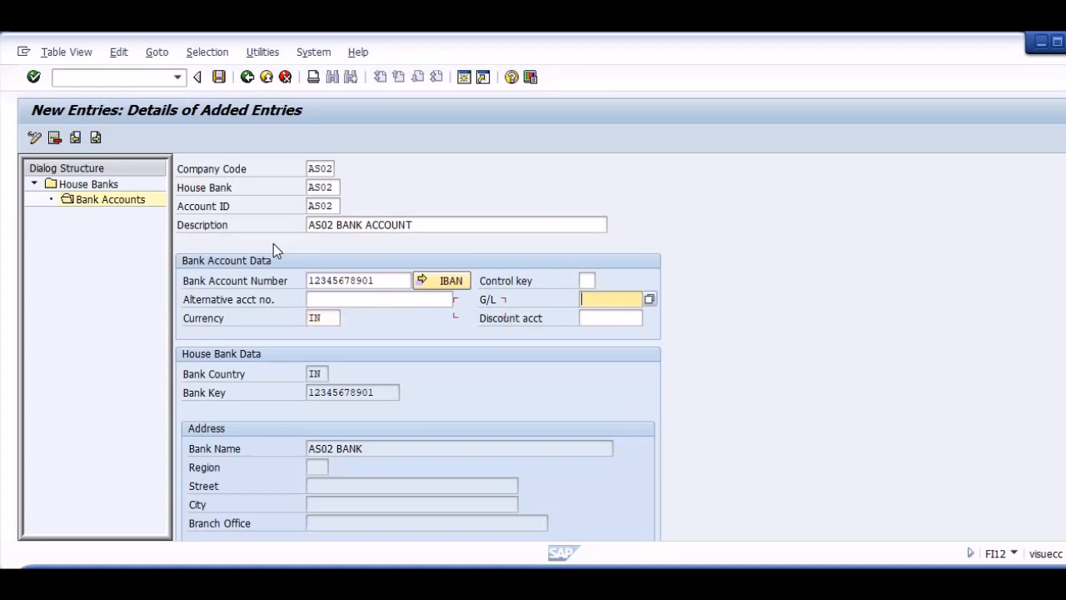
Open G/L account maintenance (FS00) in a new session and start creating G/L account 30000000 in company code AS02.
key(ctrl+slash)
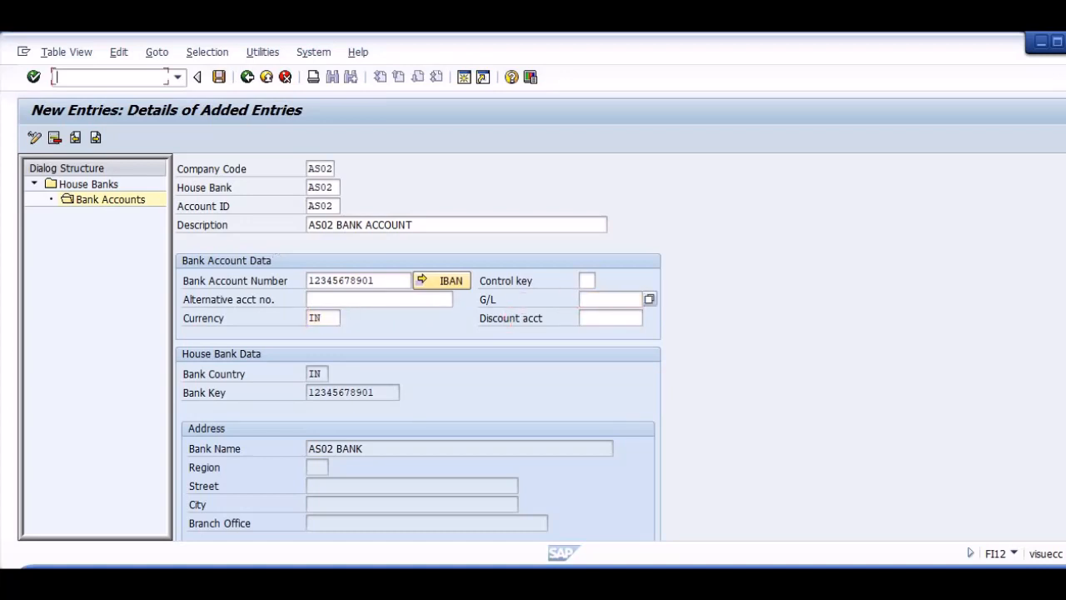
text(/oFS00)
key(Return)
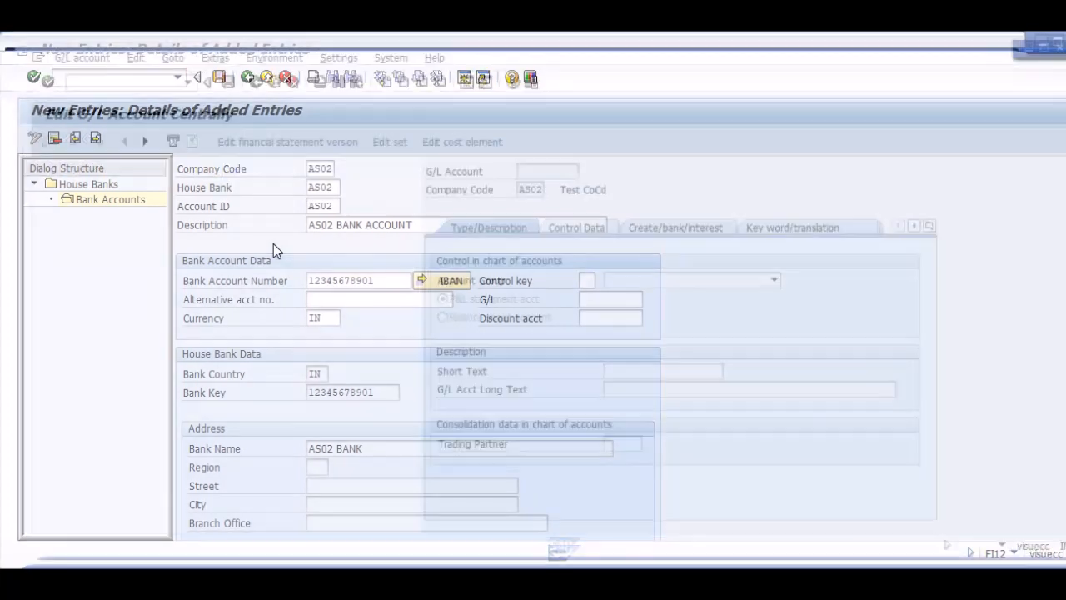
click(64, 168)
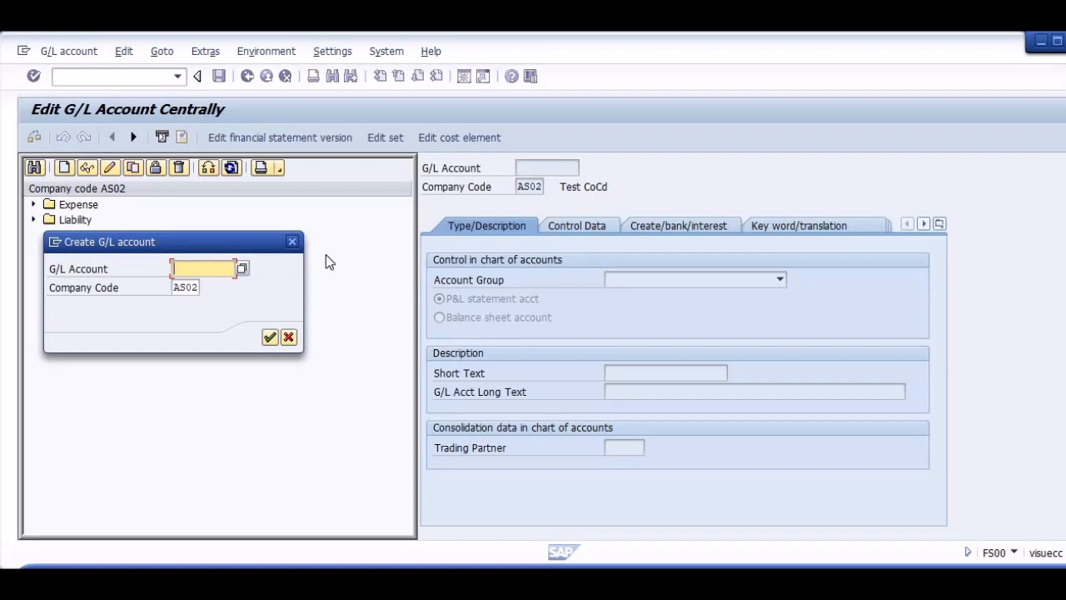
text(30000000)
key(Return)
Assign the new G/L account to the Asset account group and make it a balance sheet account.
click(659, 278)
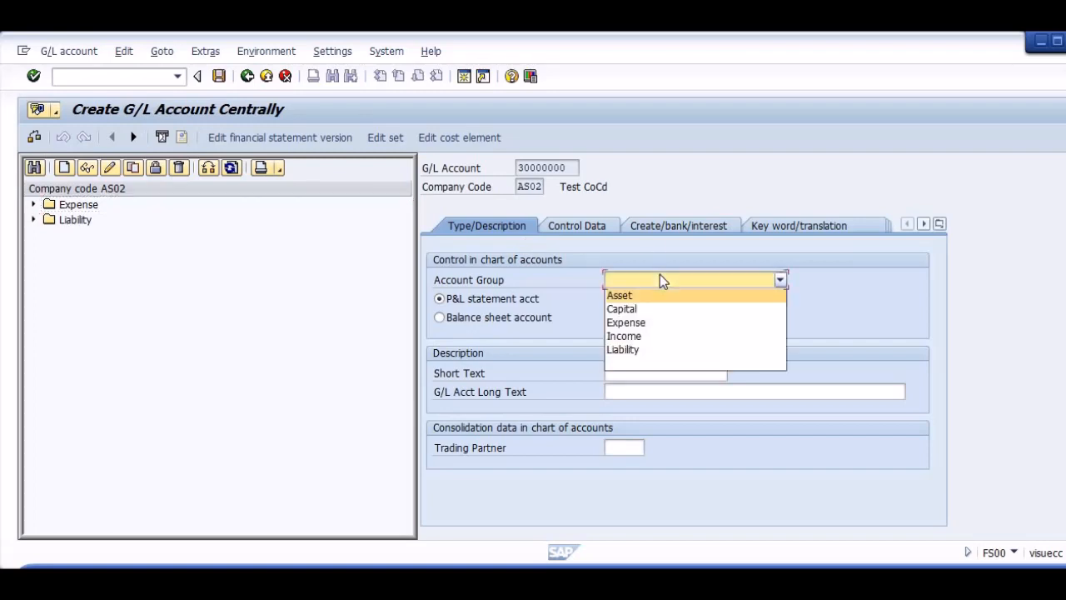
click(638, 296)
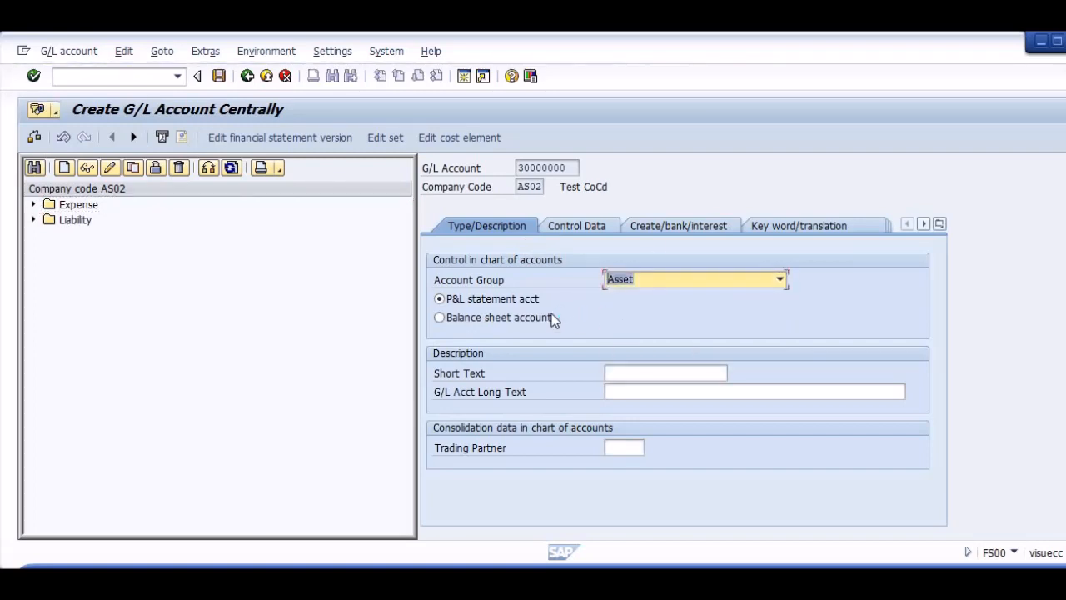
click(537, 317)
Enter AS02 MAIN BANK as the G/L account's short text and long text, and open its control data.
click(657, 373)
text(AS)
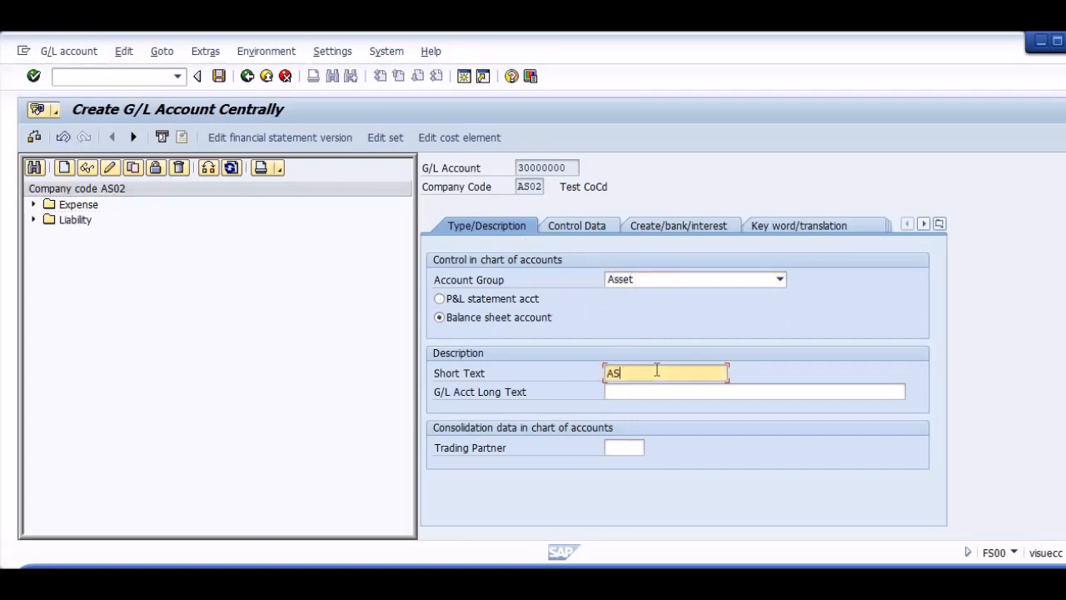
text(02 MAIN BANK)
key(Tab)
key(shift+Tab)
key(ctrl+c)
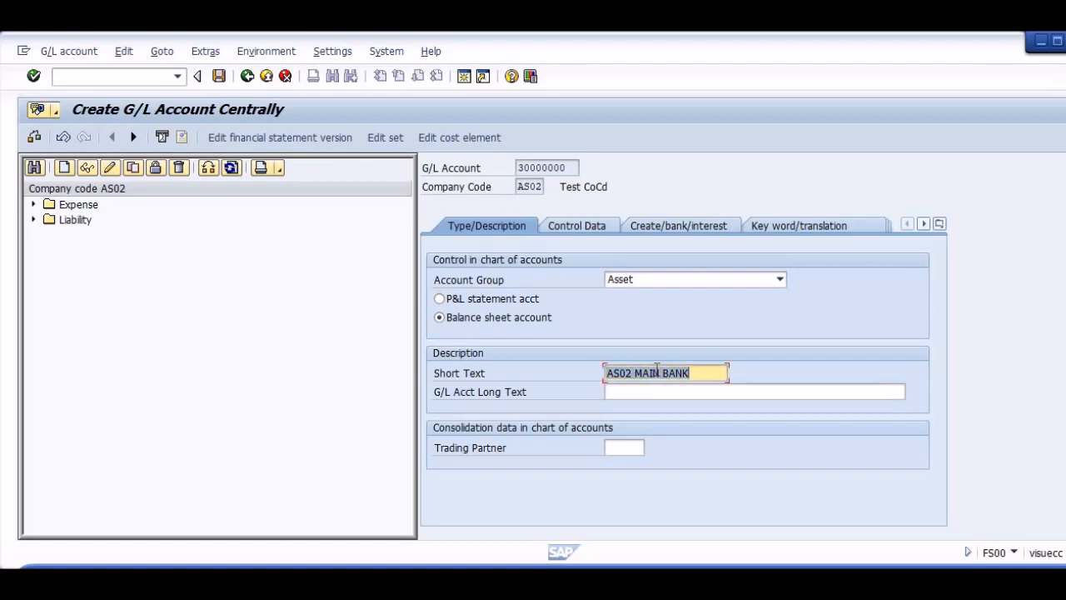
key(End)
key(Tab)
key(ctrl+v)
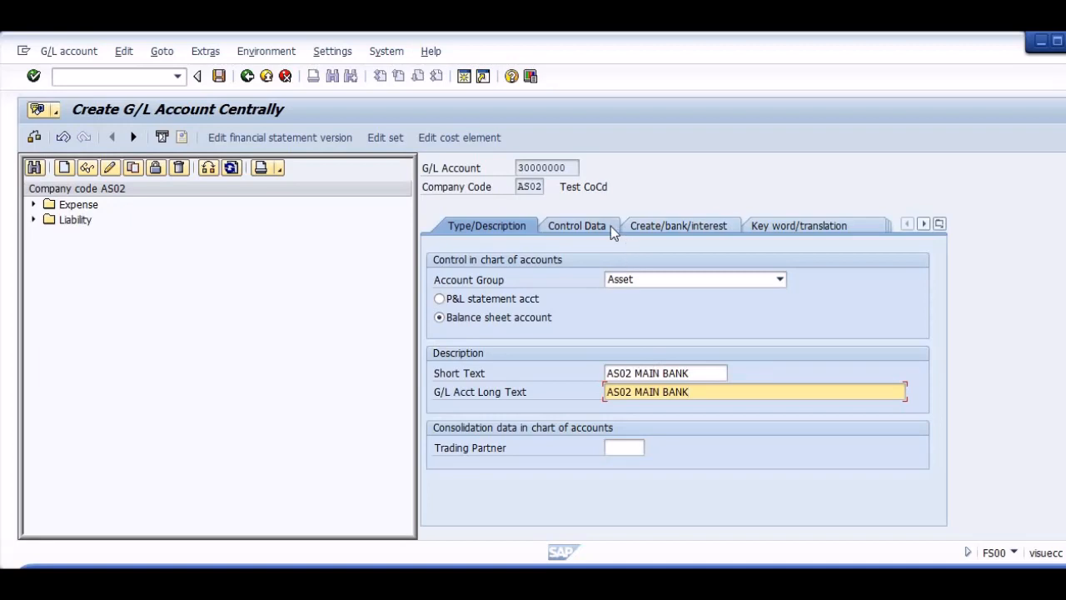
click(598, 227)
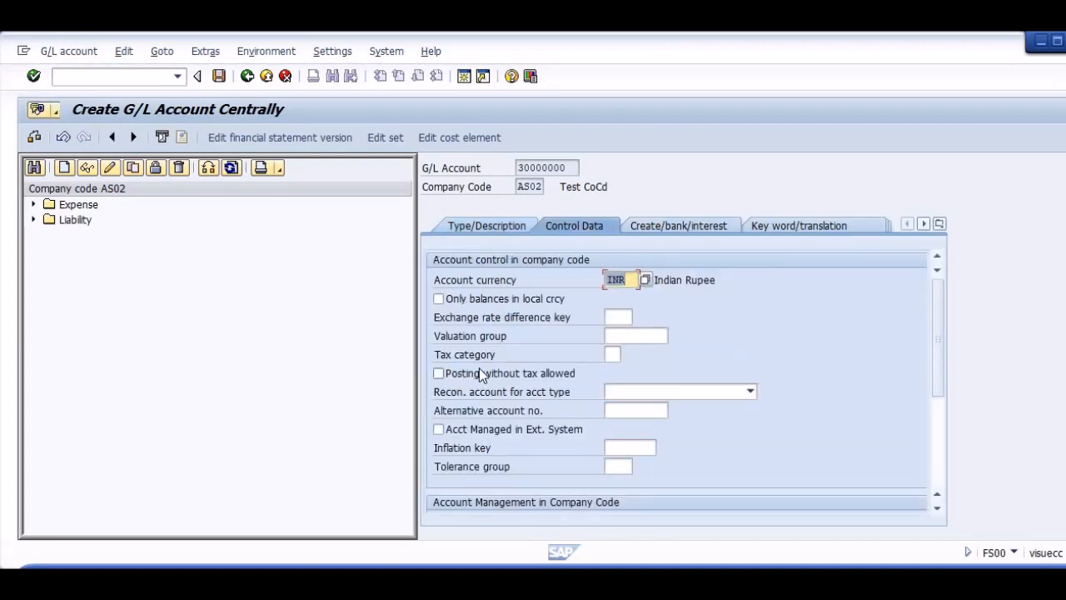
Allow posting without tax on the G/L account, enable line item display and set the sort key to 001.
click(480, 373)
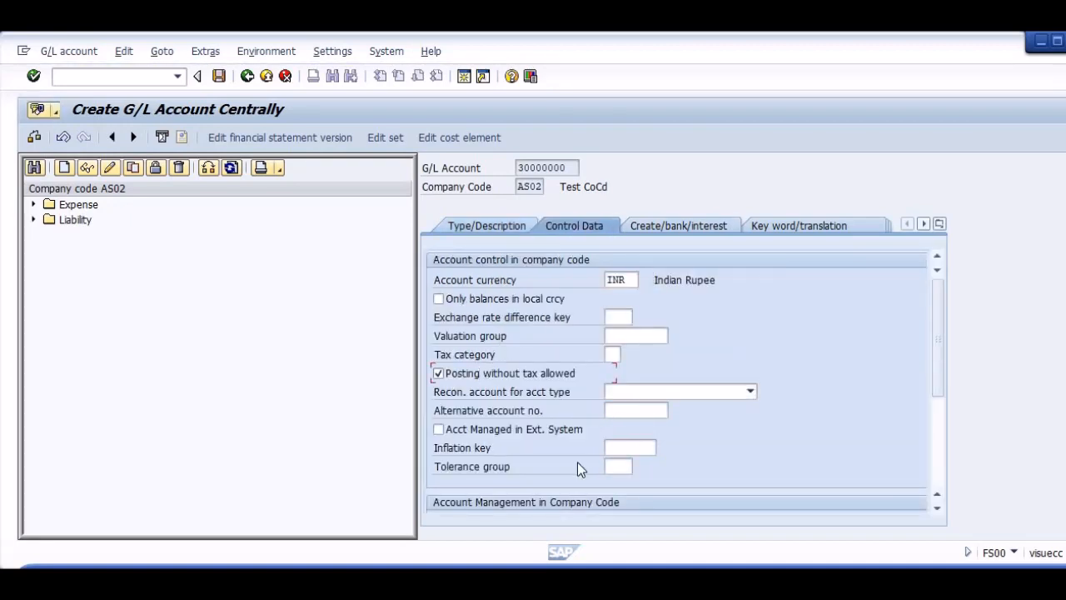
click(935, 459)
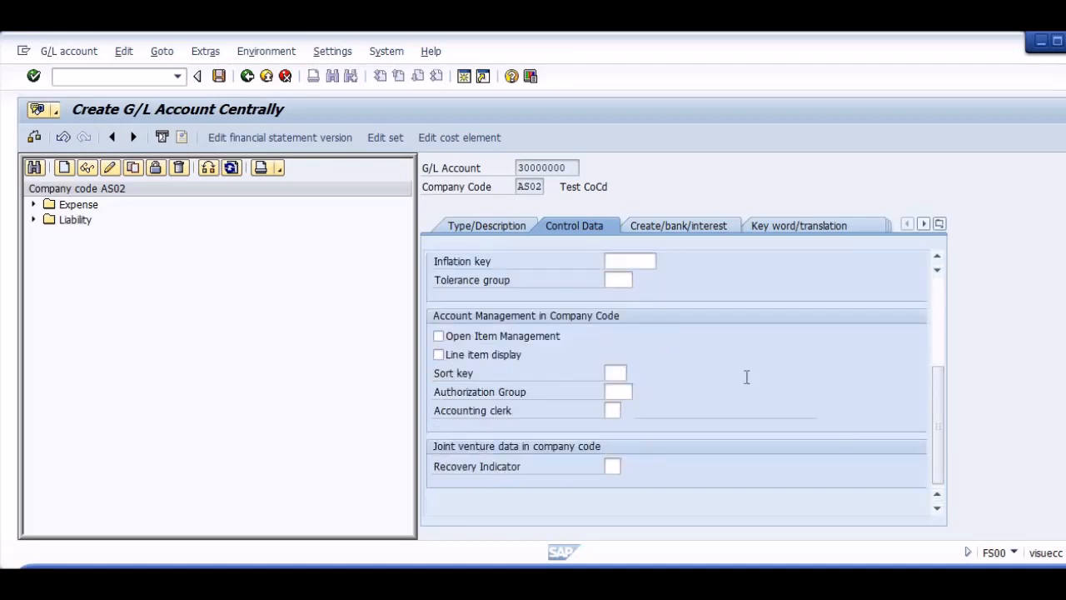
key(space)
click(489, 358)
click(616, 372)
text(001)
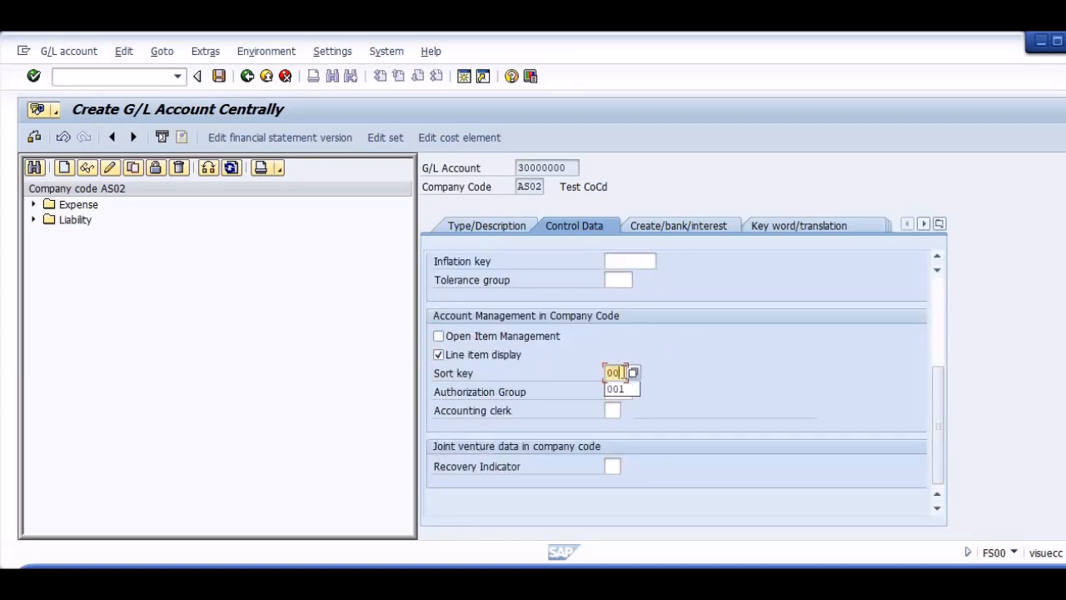
Assign field status group G032, Bank accounts (obligat.value/due dates), to the G/L account.
click(671, 224)
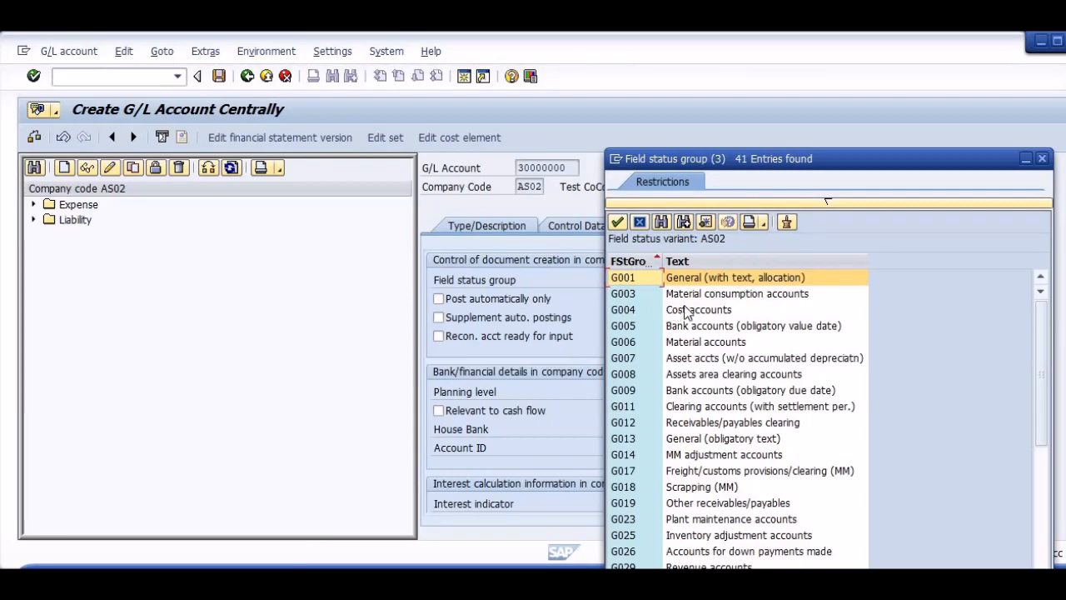
click(708, 409)
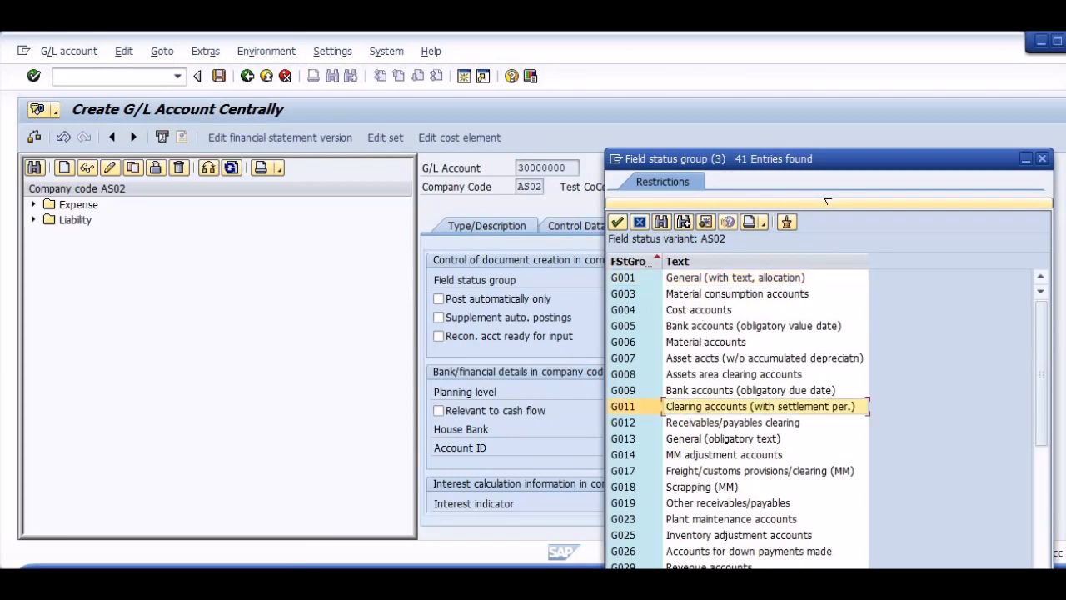
click(1040, 492)
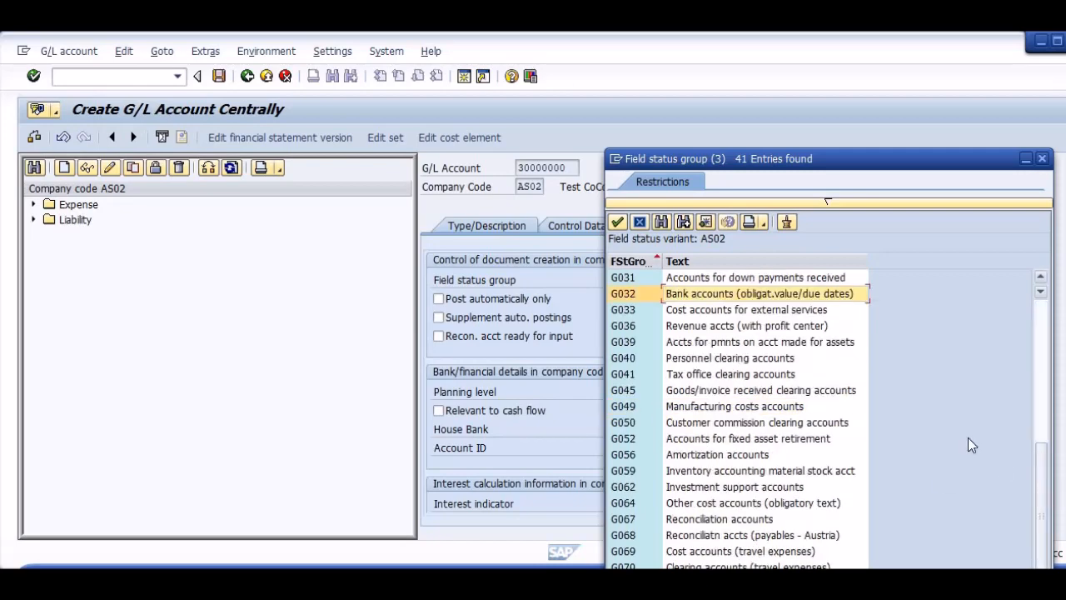
double_click(630, 294)
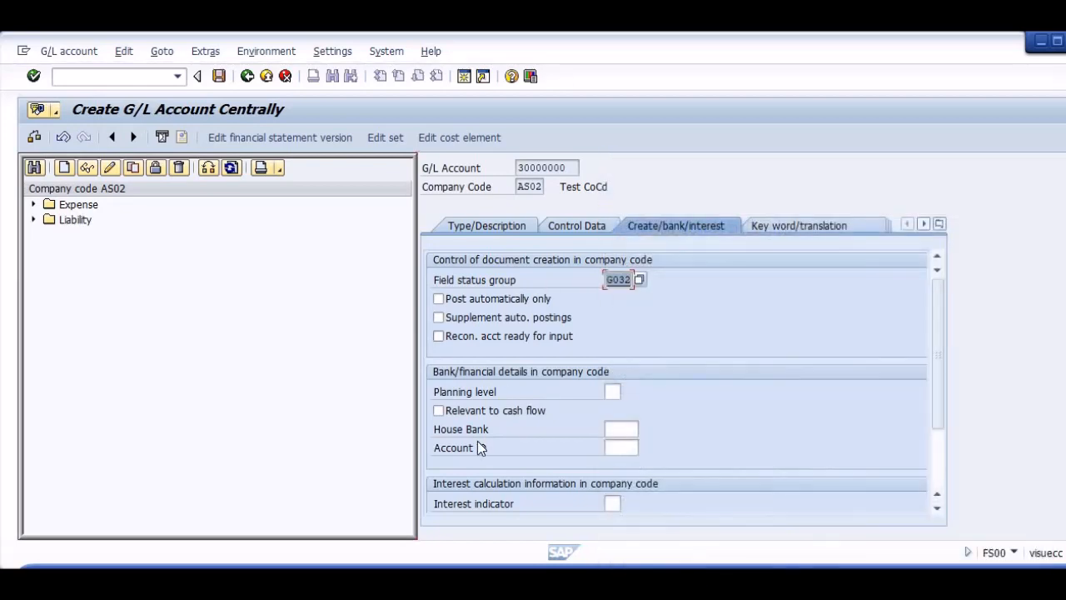
Mark the G/L account as relevant to cash flow, enter AS02 as house bank and account ID, and save the account.
click(439, 410)
click(619, 428)
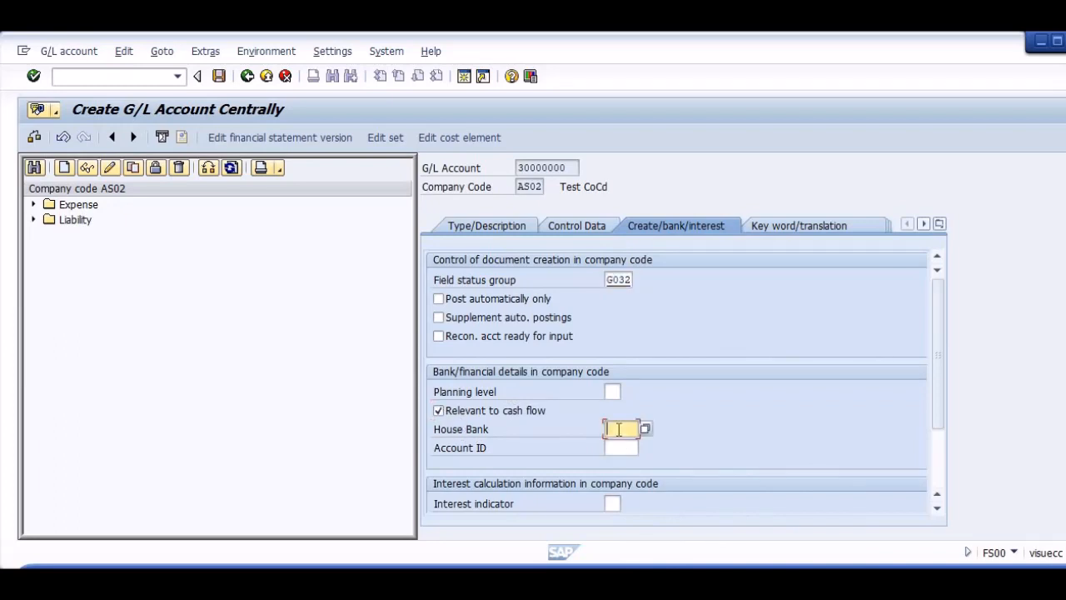
text(AS02)
key(Tab)
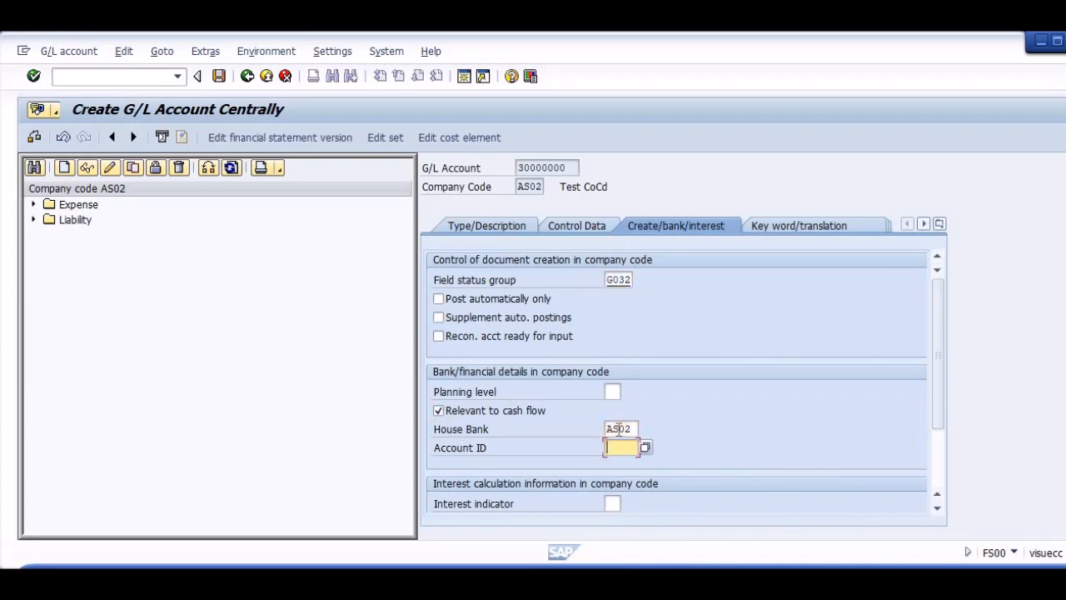
text(AS02)
key(Return)
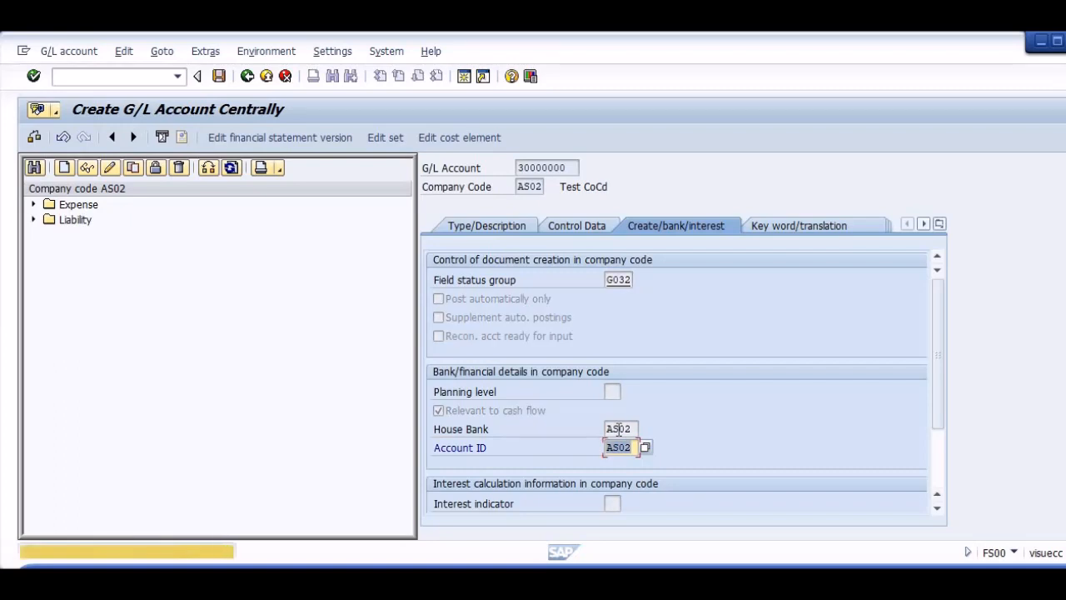
key(Return)
key(ctrl+s)
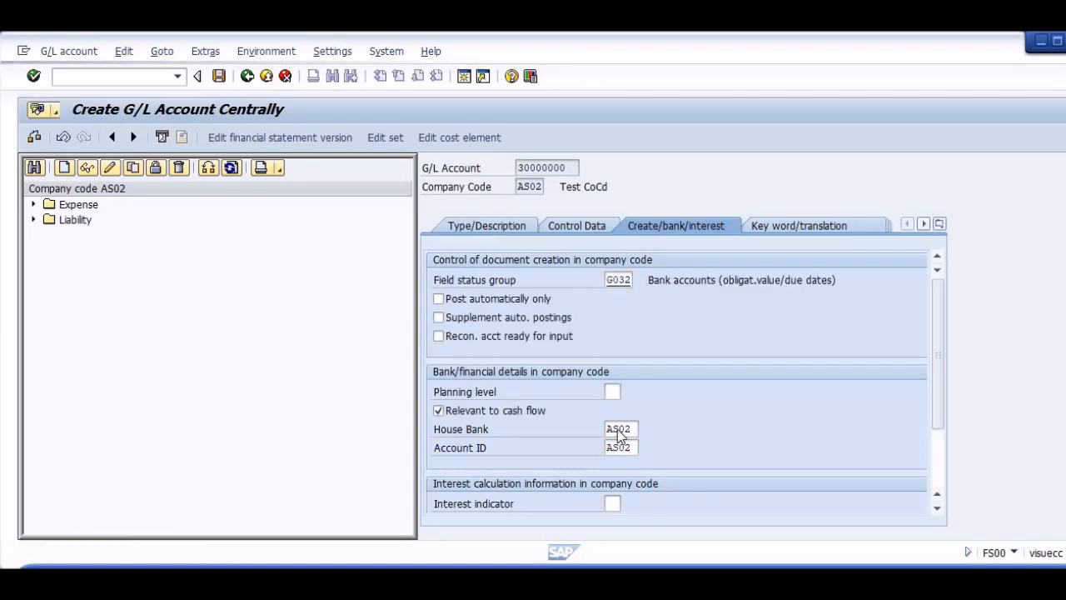
key(Return)
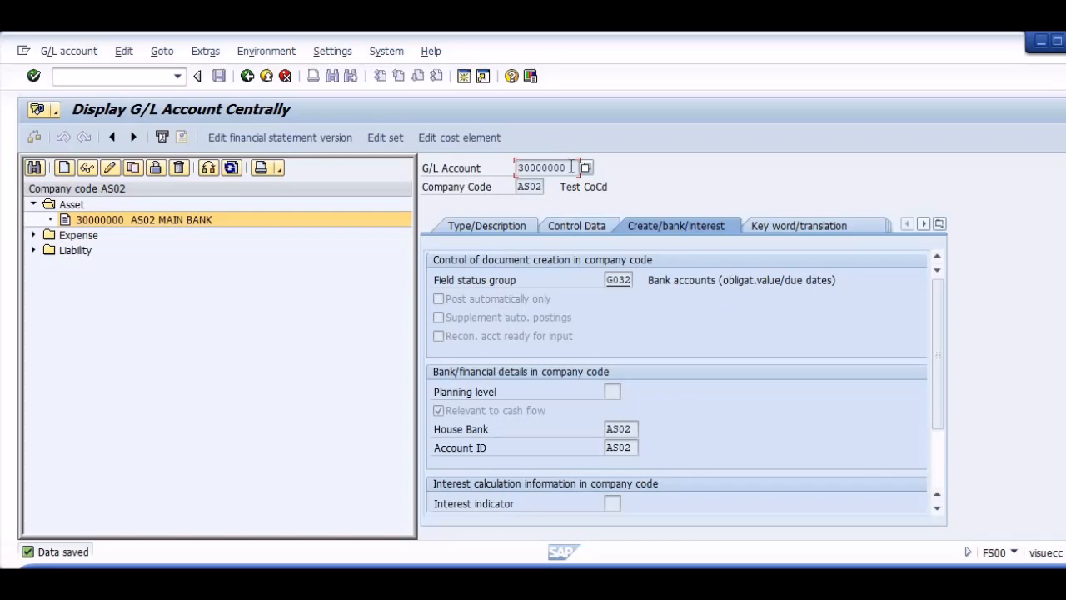
Copy G/L account number 30000000 into the G/L field of the AS02 house bank account.
drag(571, 167, 520, 171)
key(ctrl+c)
key(alt+Tab)
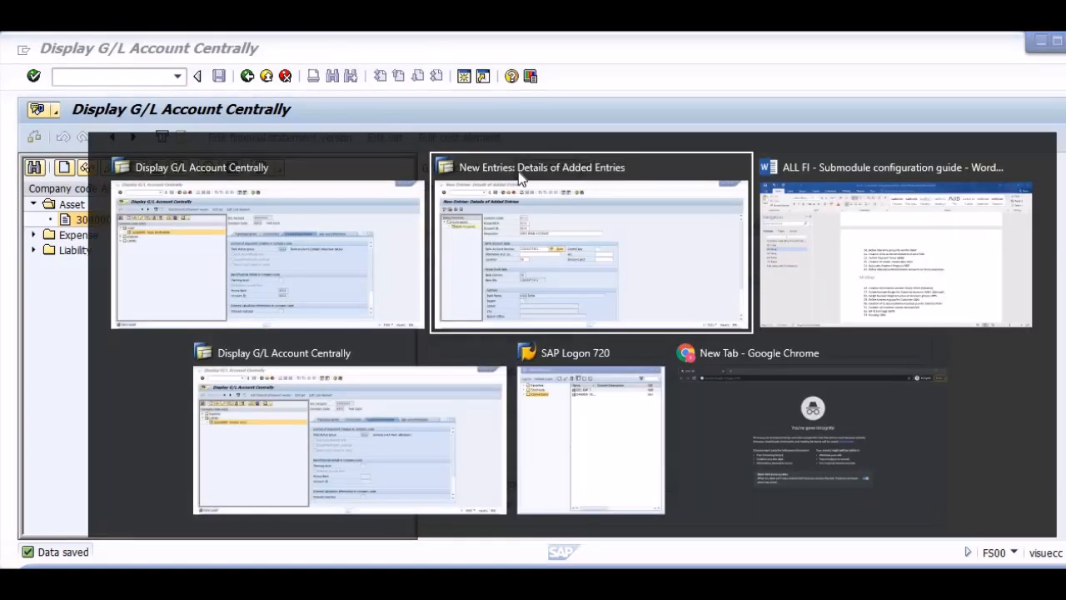
key(ctrl+v)
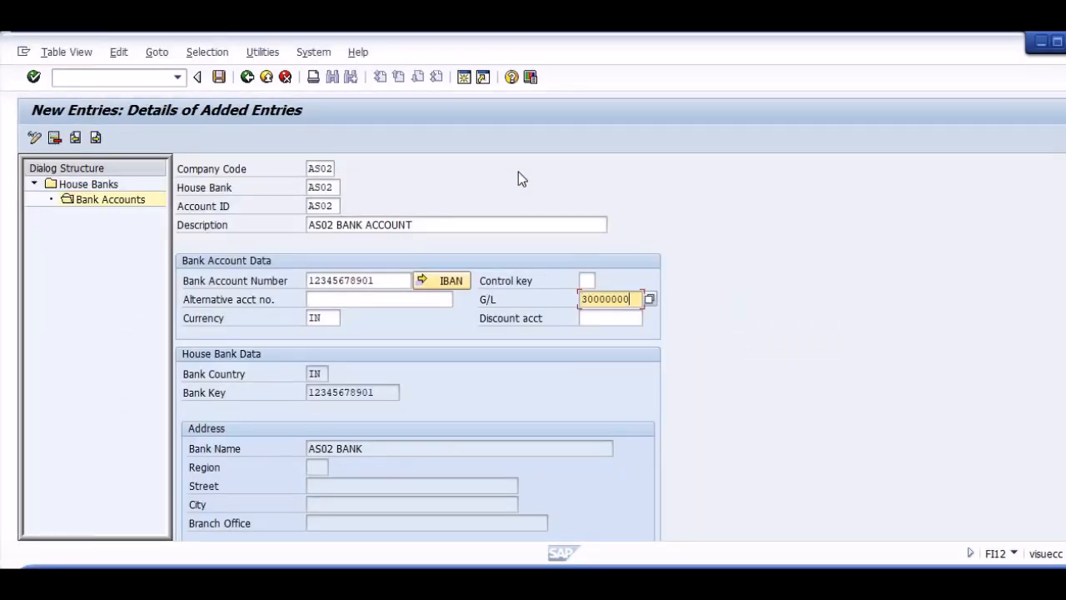
key(Return)
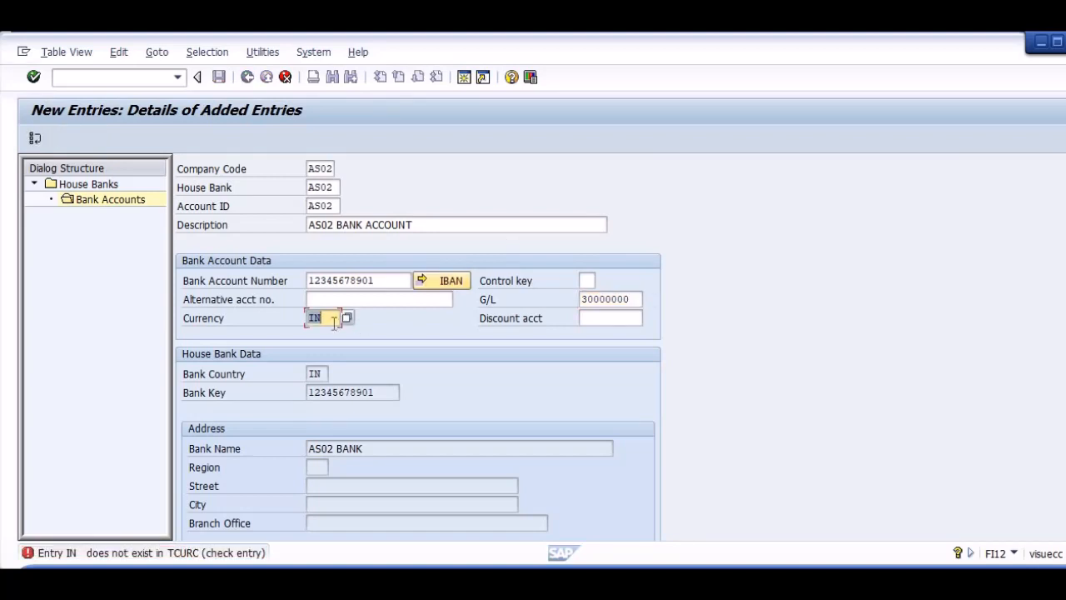
Correct the bank account's currency to INR and save the entry without transporting the IBAN.
text(INR)
key(Return)
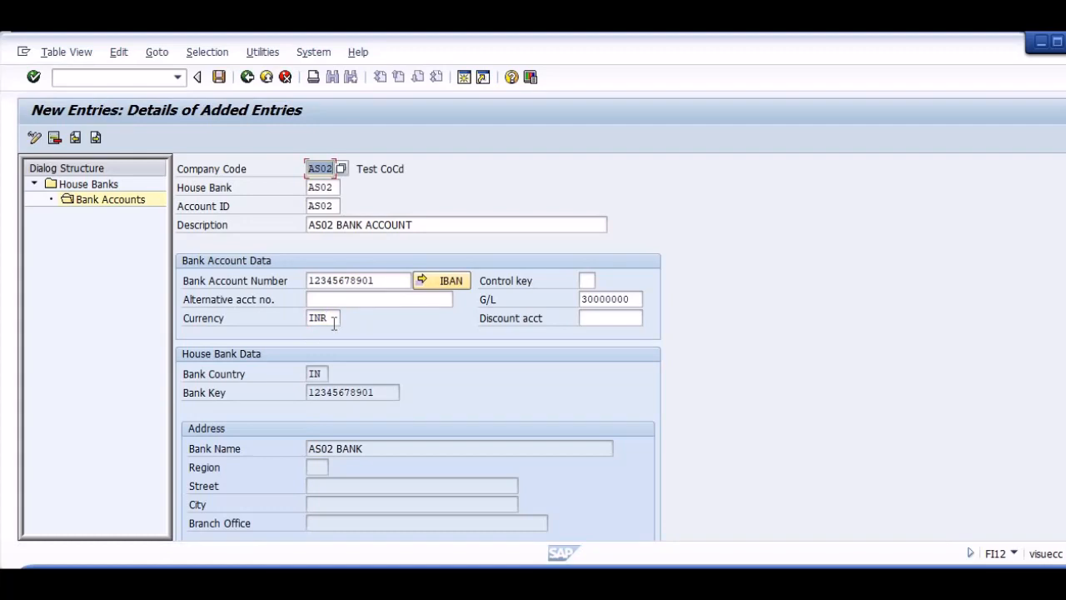
key(ctrl+s)
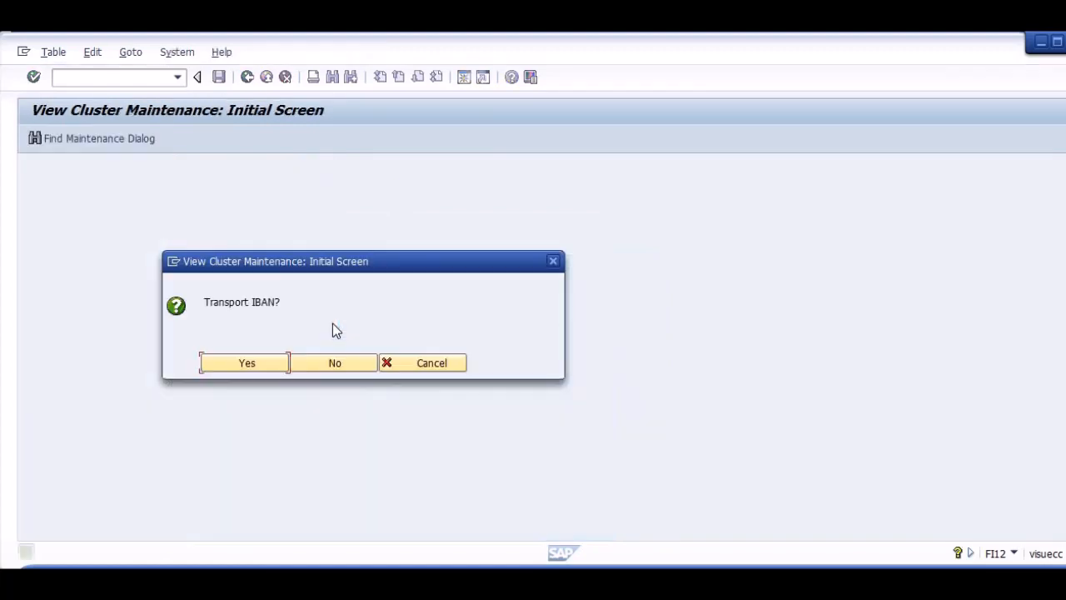
click(337, 363)
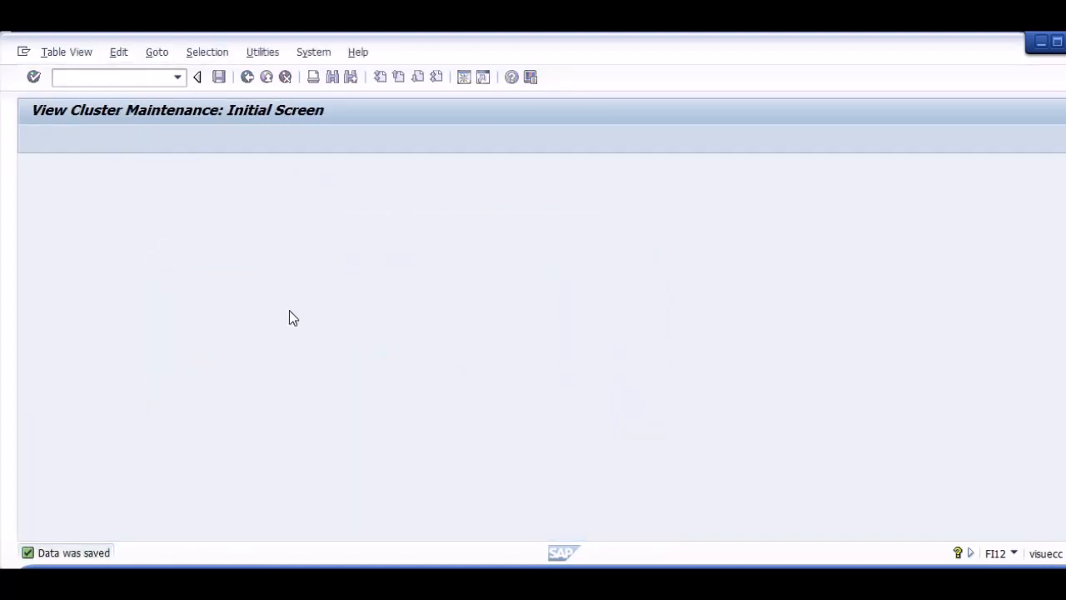
Open payment program customizing (FBZP) and position its list of all company codes at ASTM.
click(69, 77)
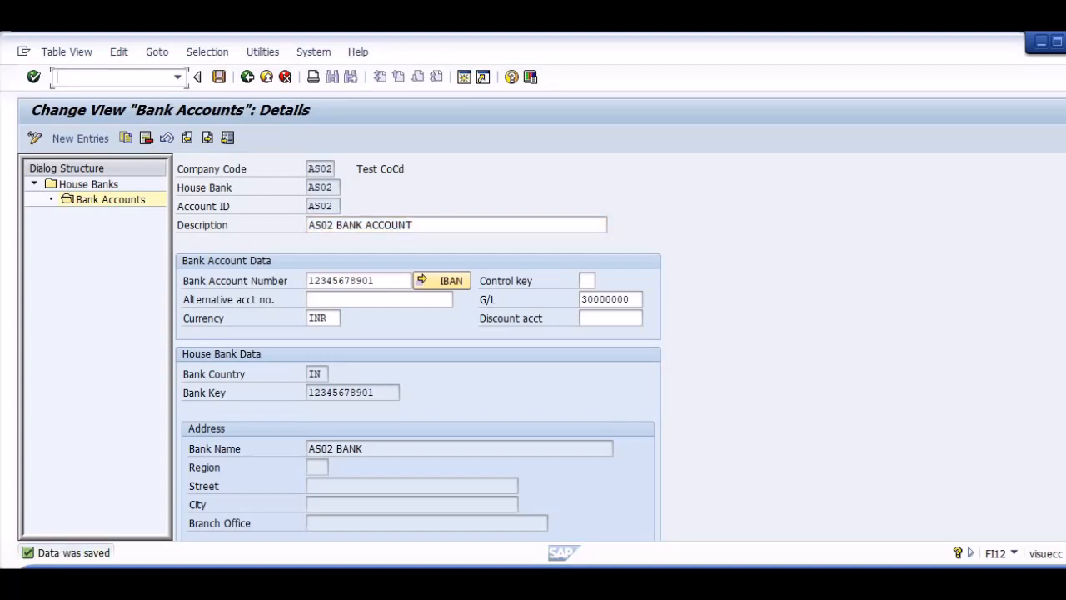
text(/NFBZP)
key(Return)
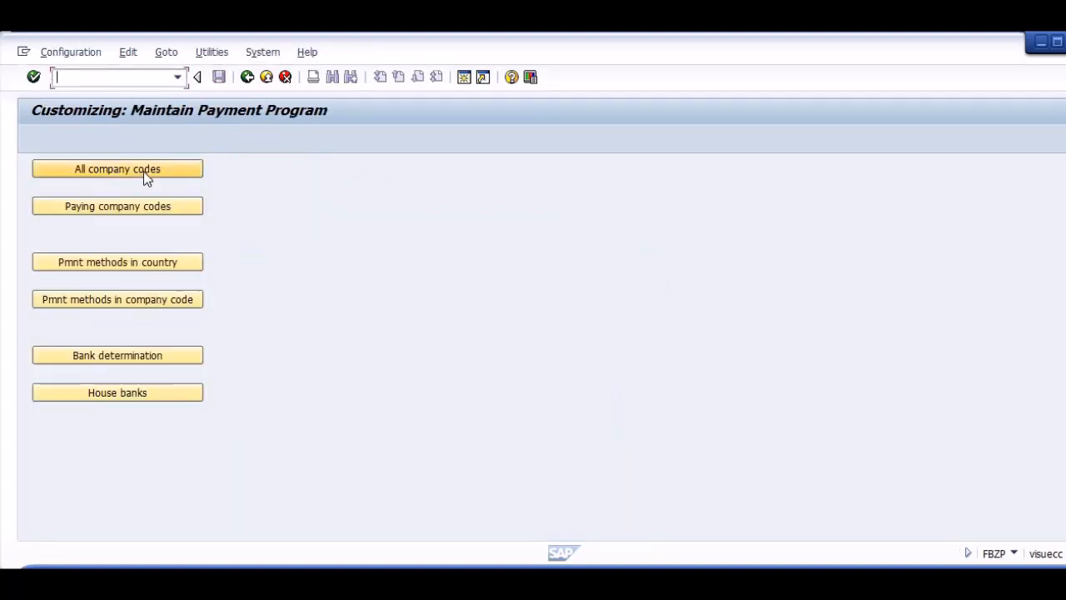
click(143, 171)
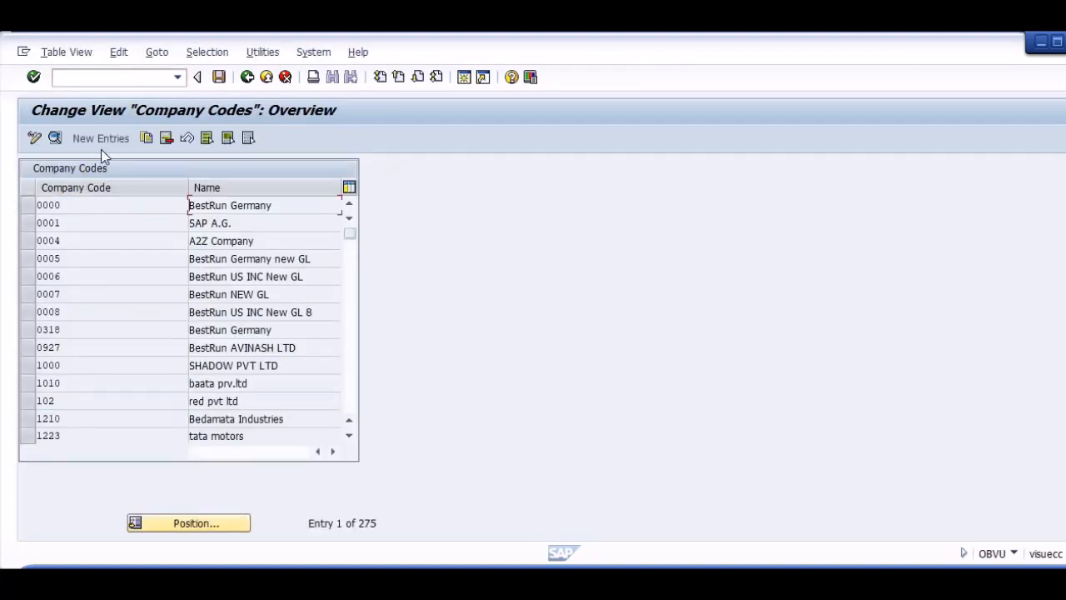
click(171, 522)
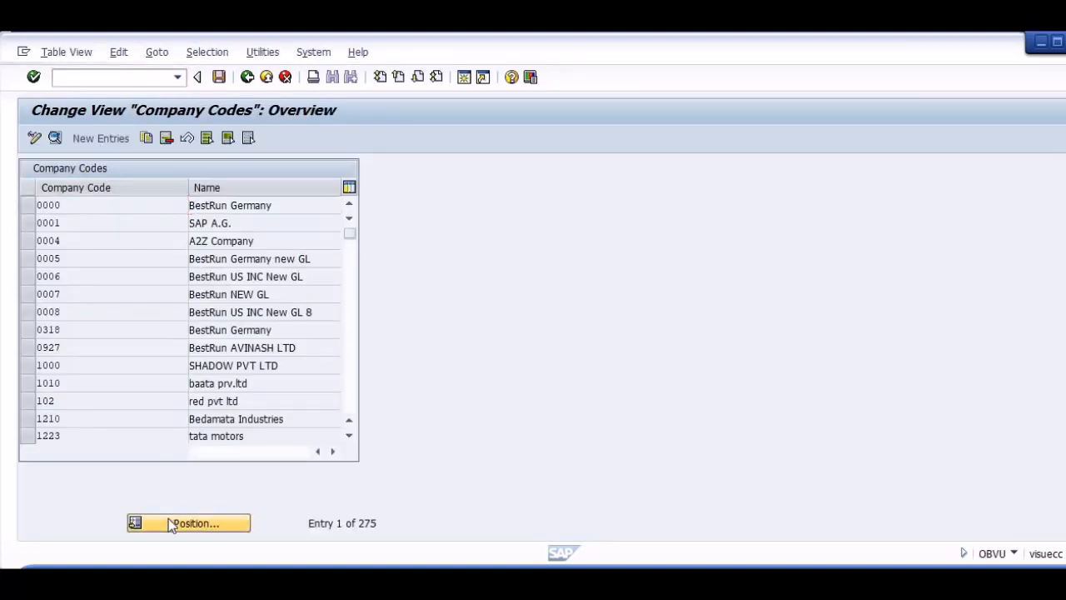
text(ASTM)
key(Return)
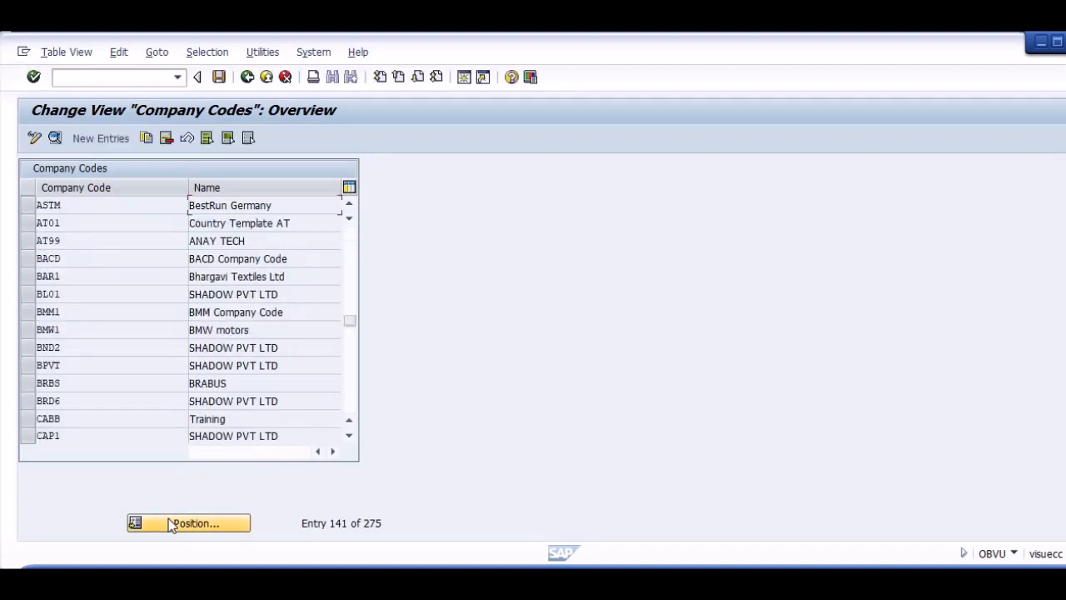
Create a new company code entry for AS02 with AS02 as both sending and paying company code.
click(97, 136)
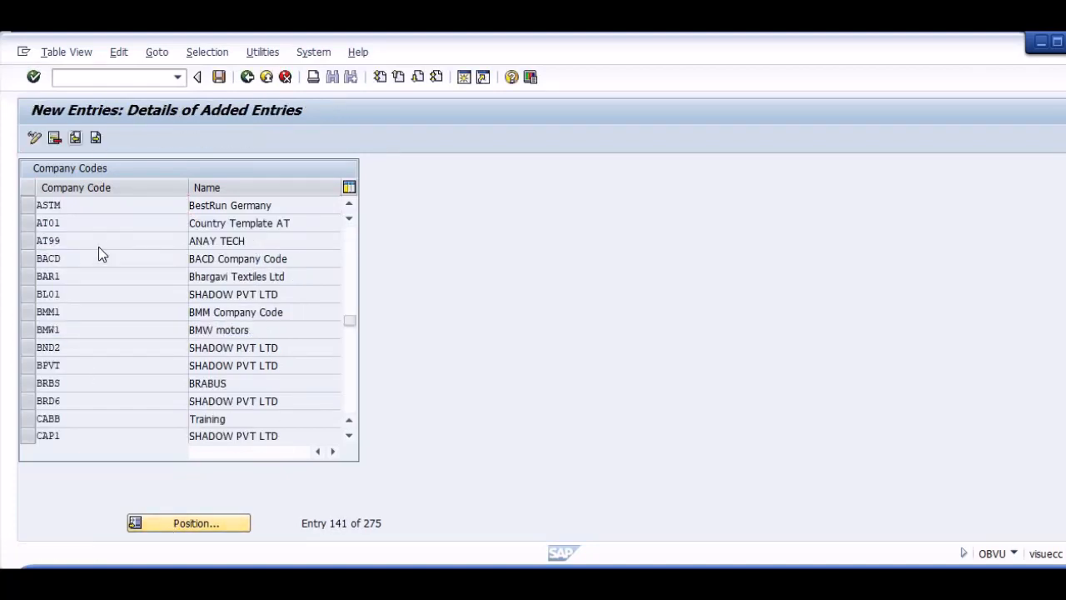
text(AS02)
key(Return)
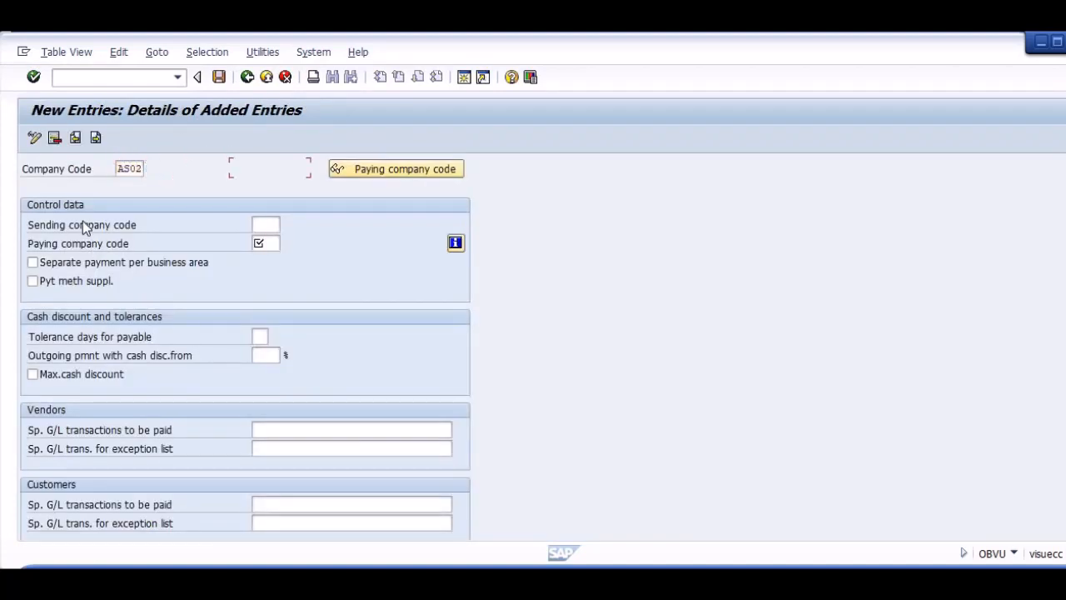
text(AS02)
key(Tab)
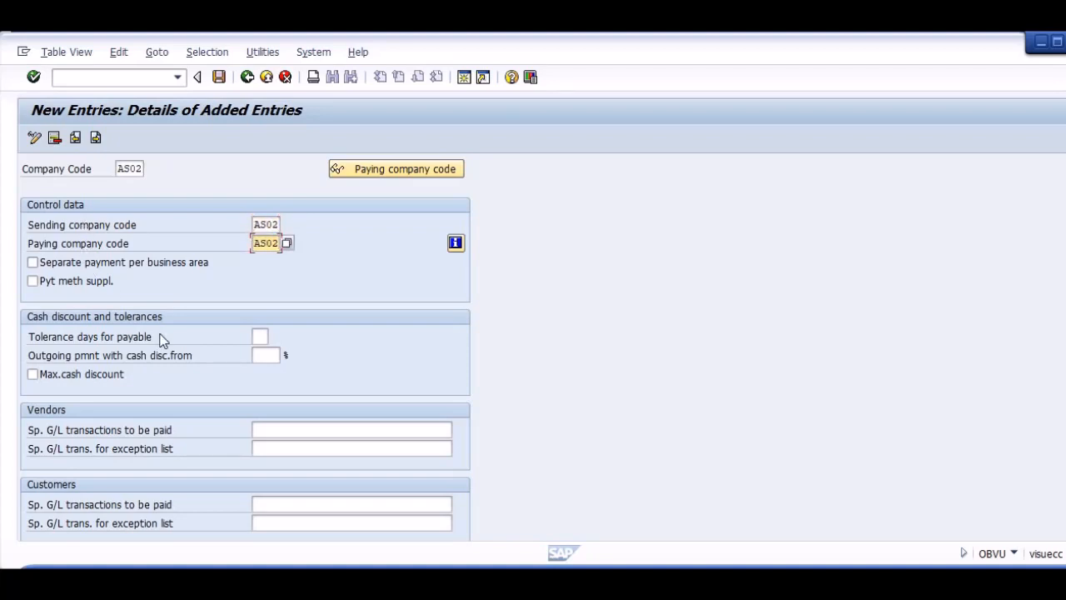
Leave the vendor special G/L fields empty, save the AS02 entry to the customizing request and return to the payment program overview.
click(285, 430)
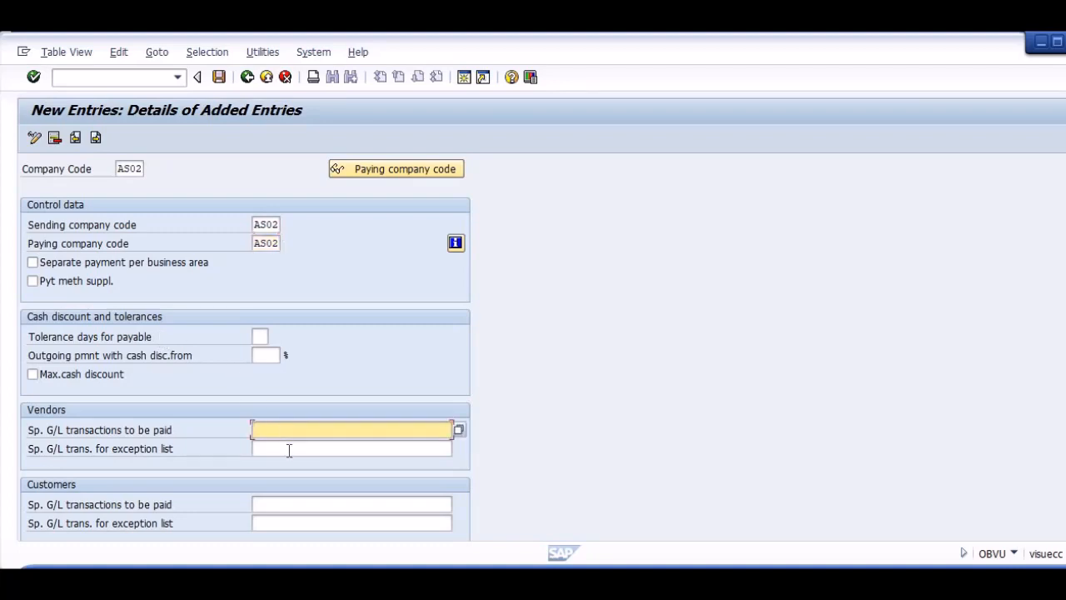
click(289, 450)
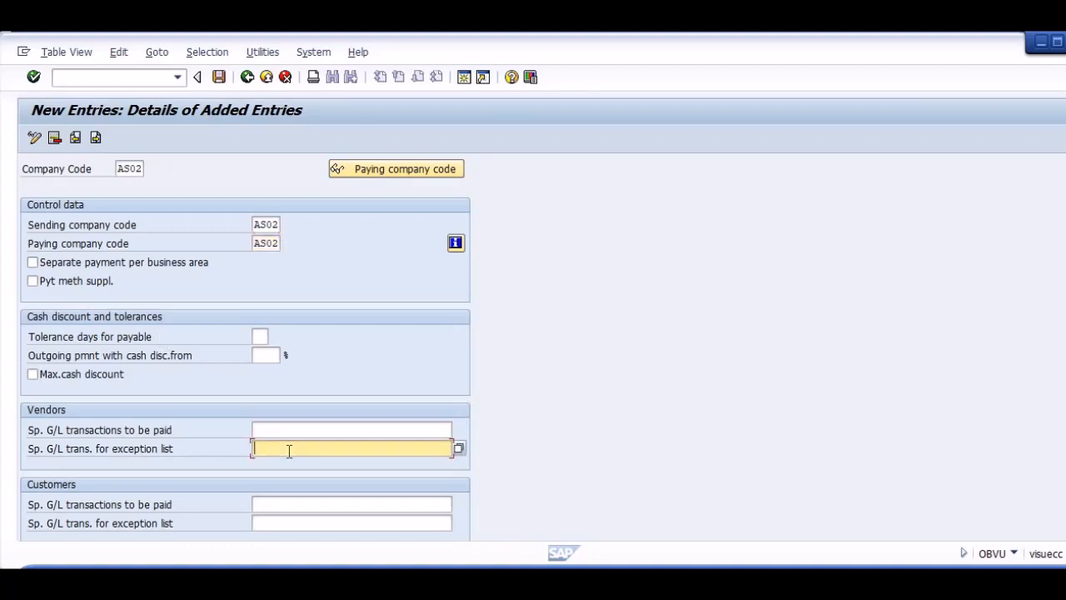
click(218, 77)
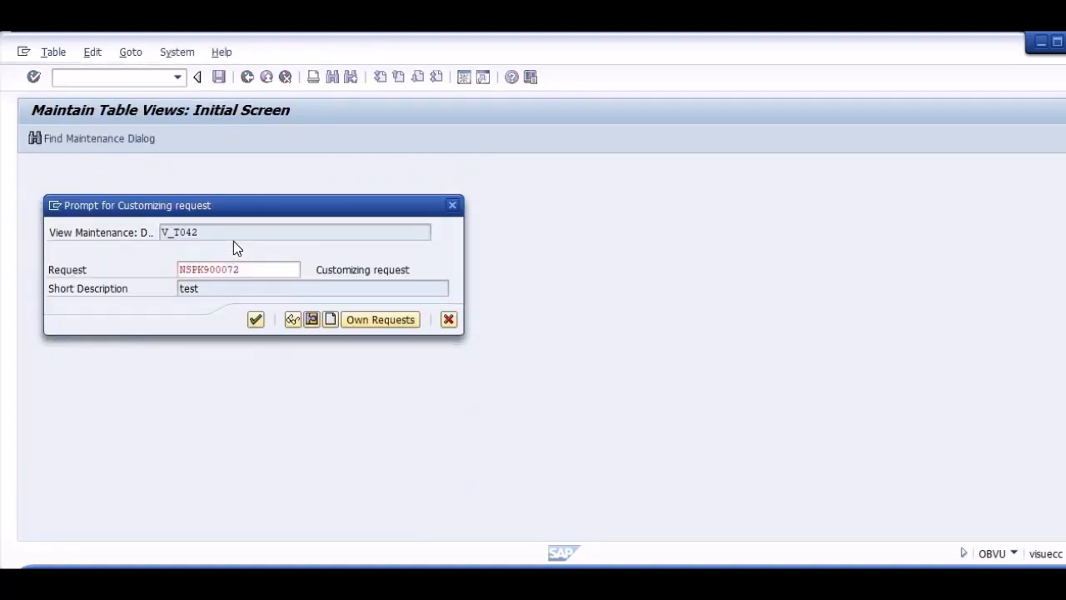
key(Return)
key(F3)
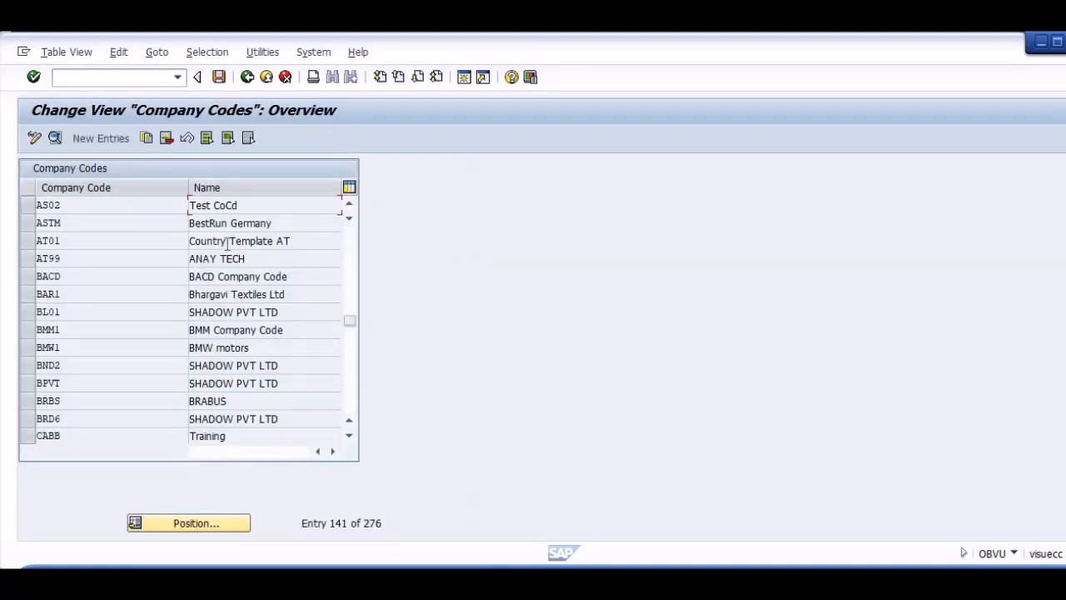
key(F3)
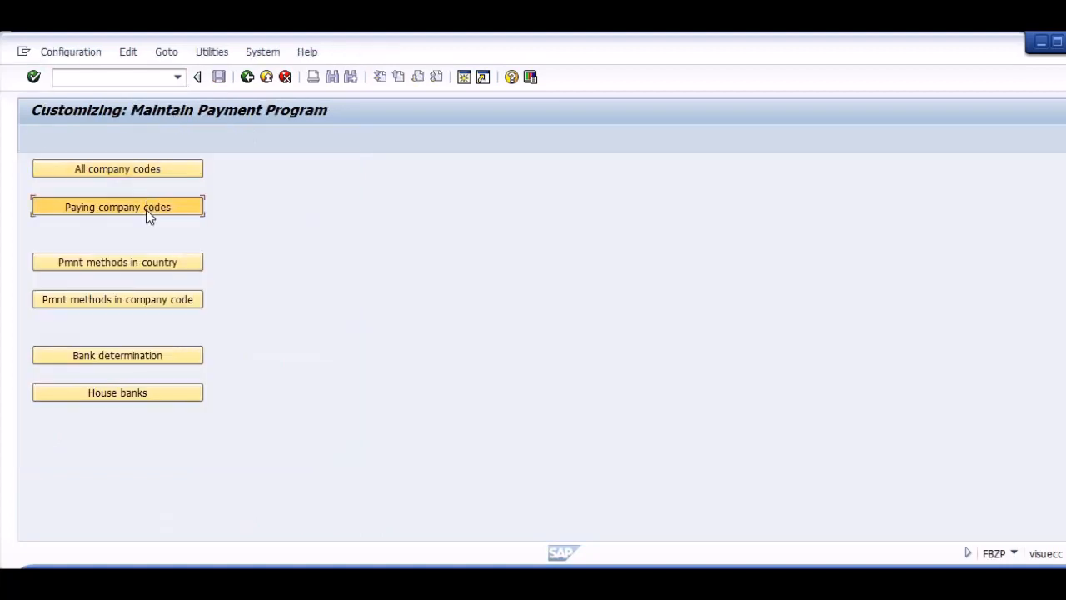
Start a new paying company code entry for AS02.
click(148, 208)
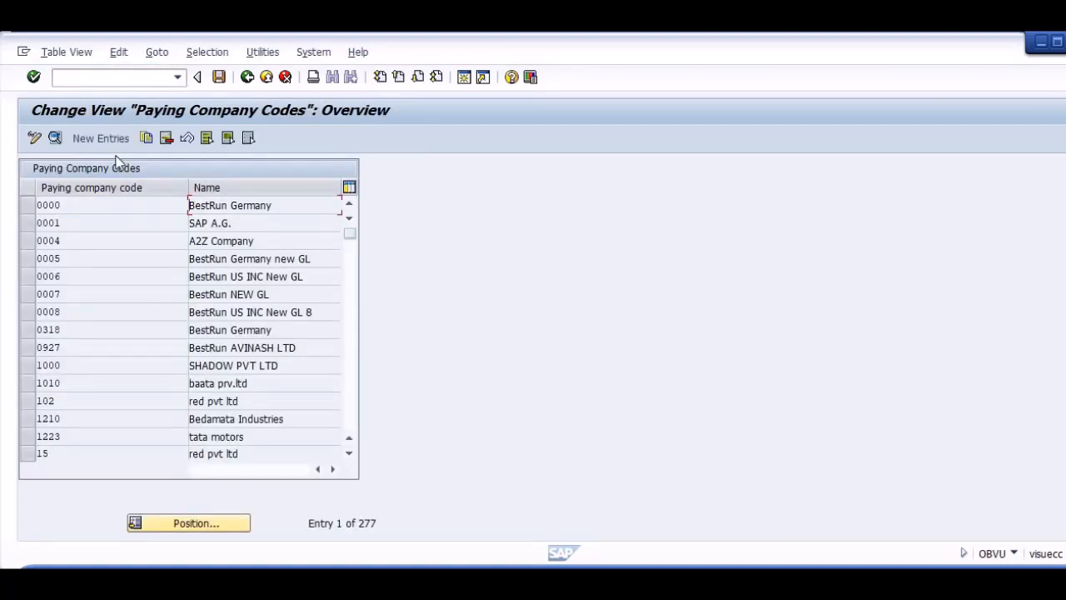
click(99, 138)
text(AS)
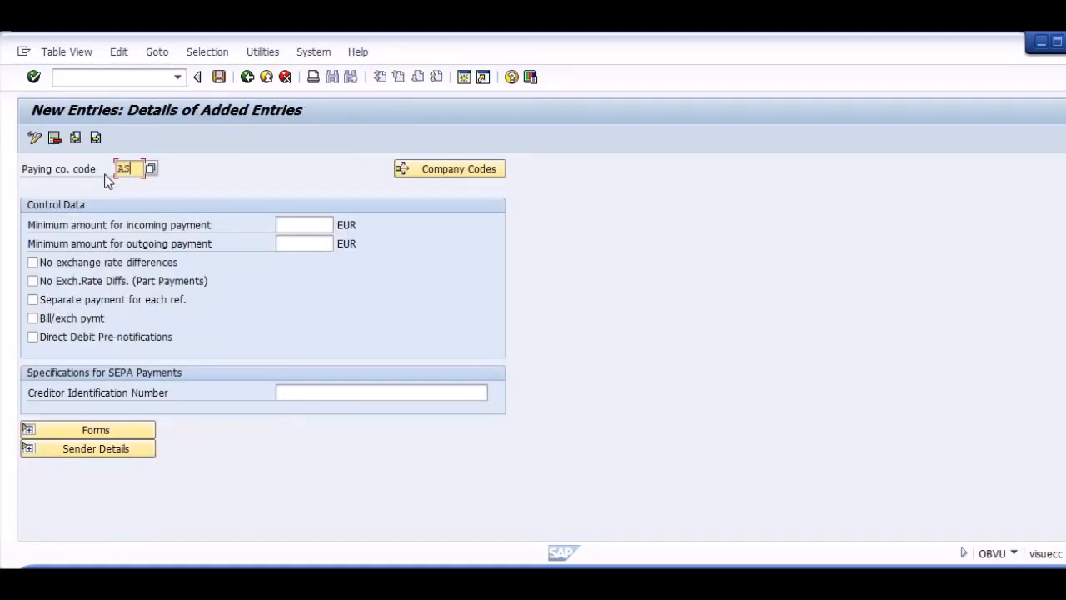
text(02)
key(Return)
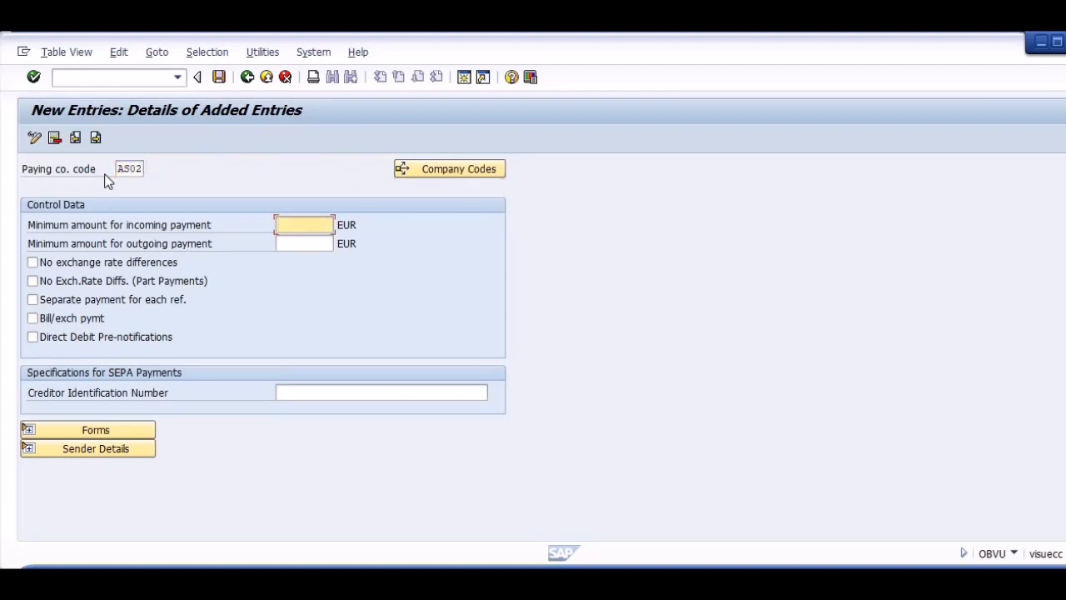
Set the minimum incoming and outgoing payment amounts to 1, save the paying company code and return to the payment program overview.
text(1)
key(Tab)
text(1)
key(Tab)
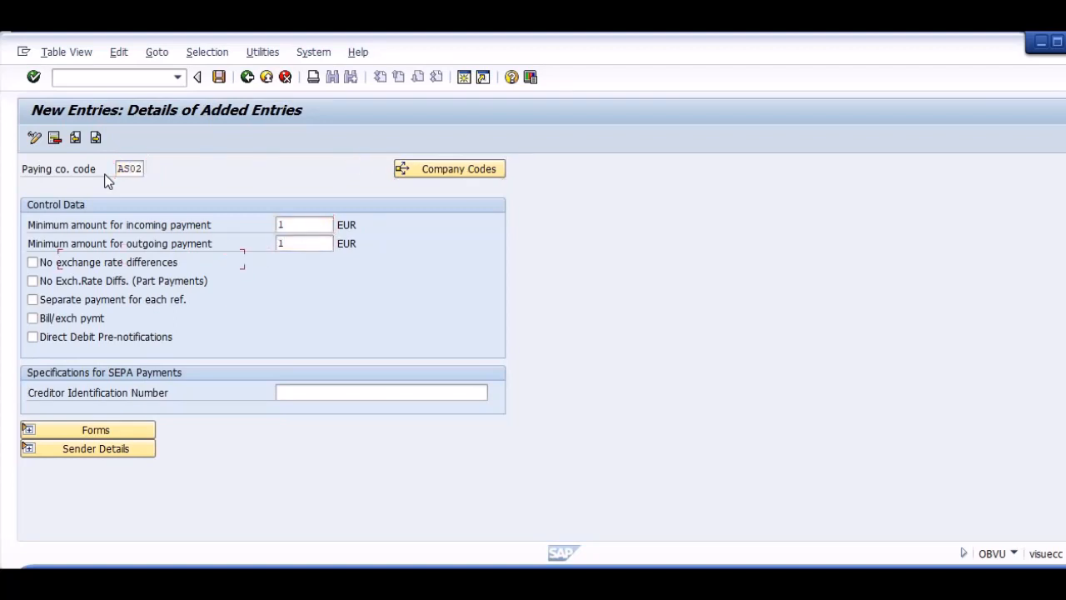
key(Tab)
key(Tab)
key(ctrl+s)
key(Return)
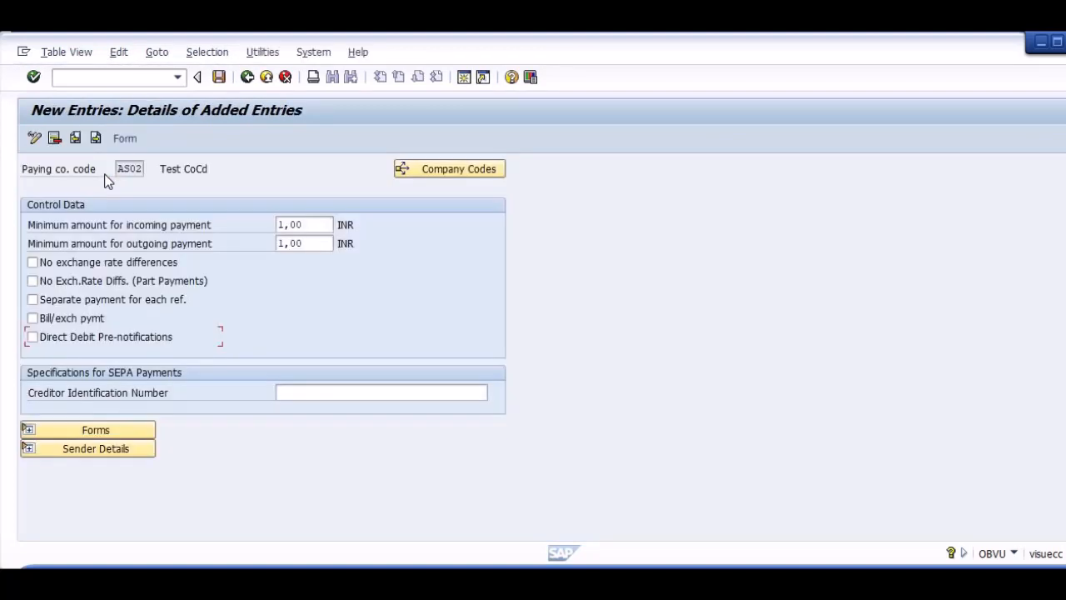
key(F3)
key(F3)
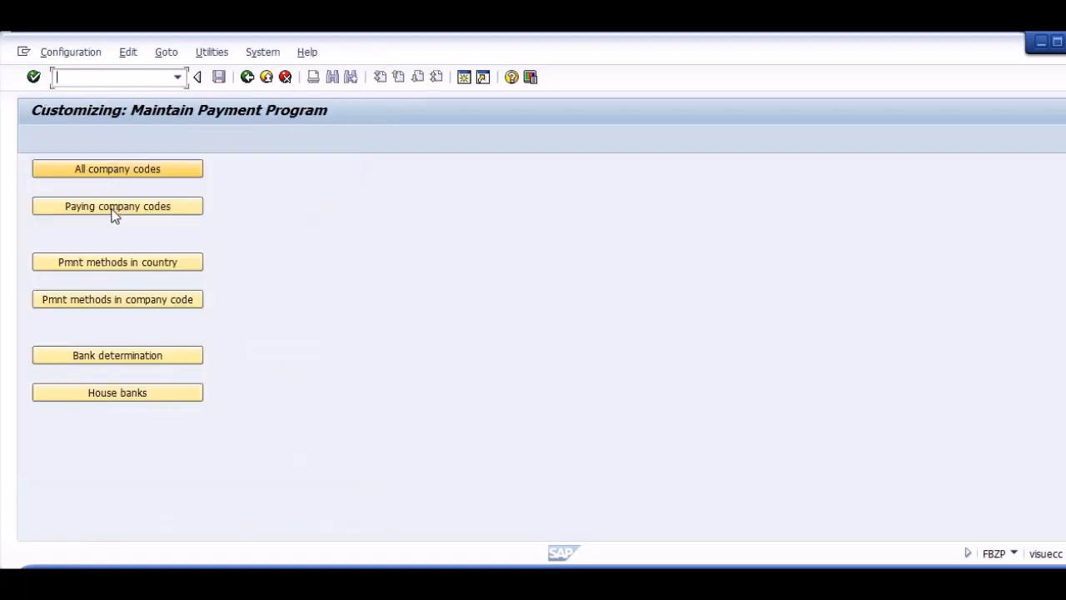
Open the payment methods in country settings.
click(198, 261)
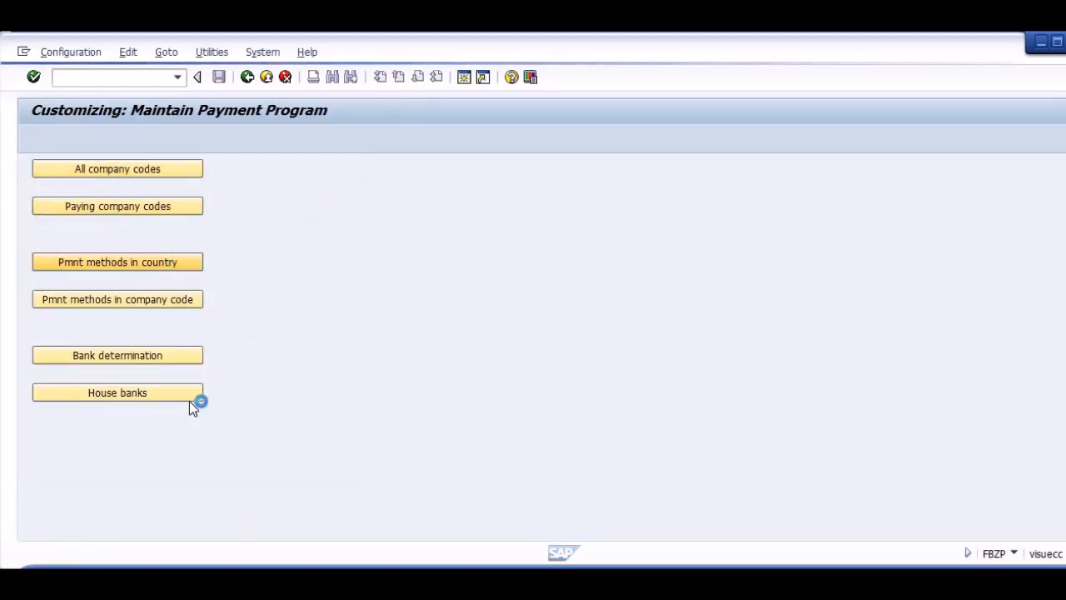
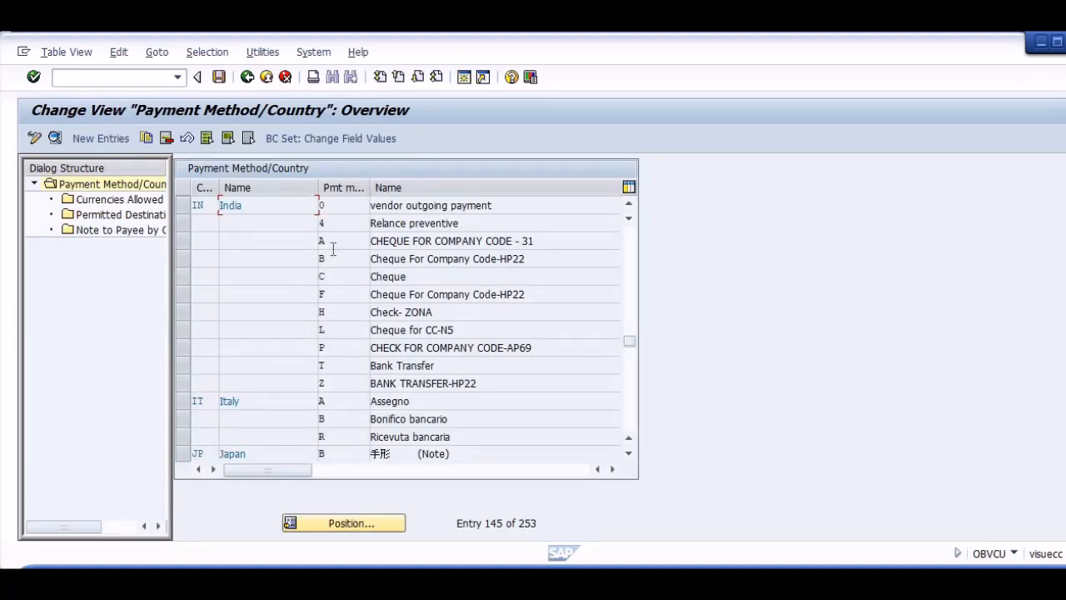
Review the full settings of India's payment method T (Bank Transfer), including posting details and payment medium, and return to the list.
click(333, 243)
click(337, 294)
click(337, 331)
click(338, 367)
double_click(337, 367)
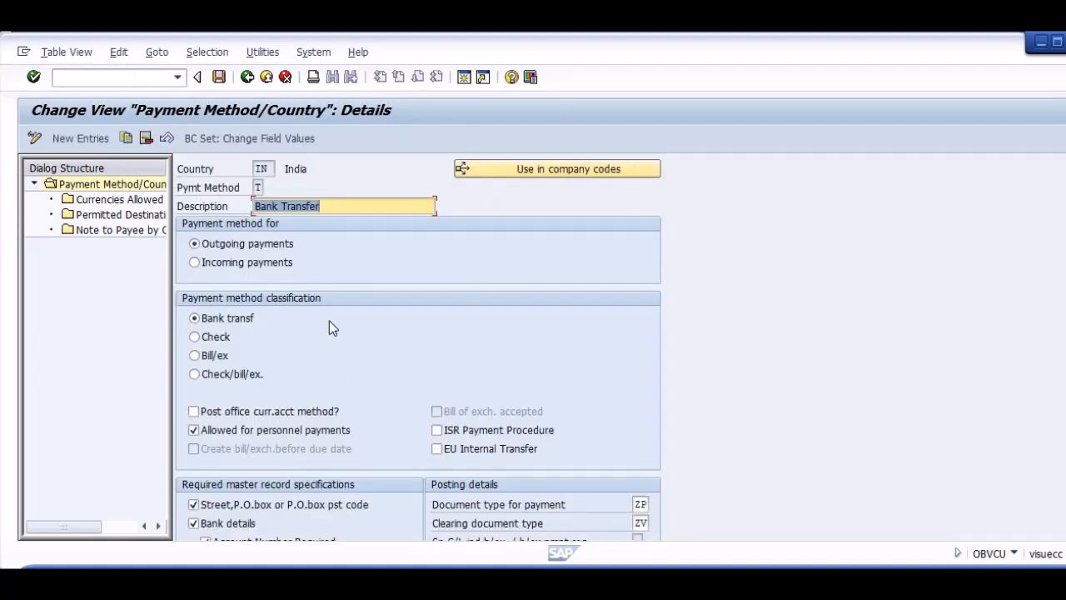
scroll(418, 347, down, 5)
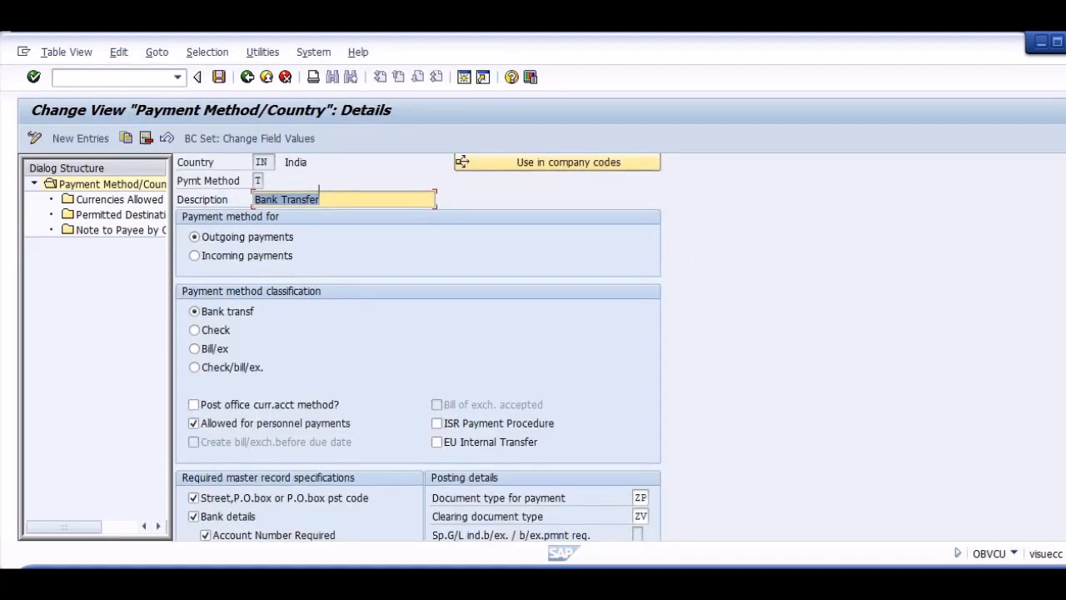
scroll(418, 347, down, 1)
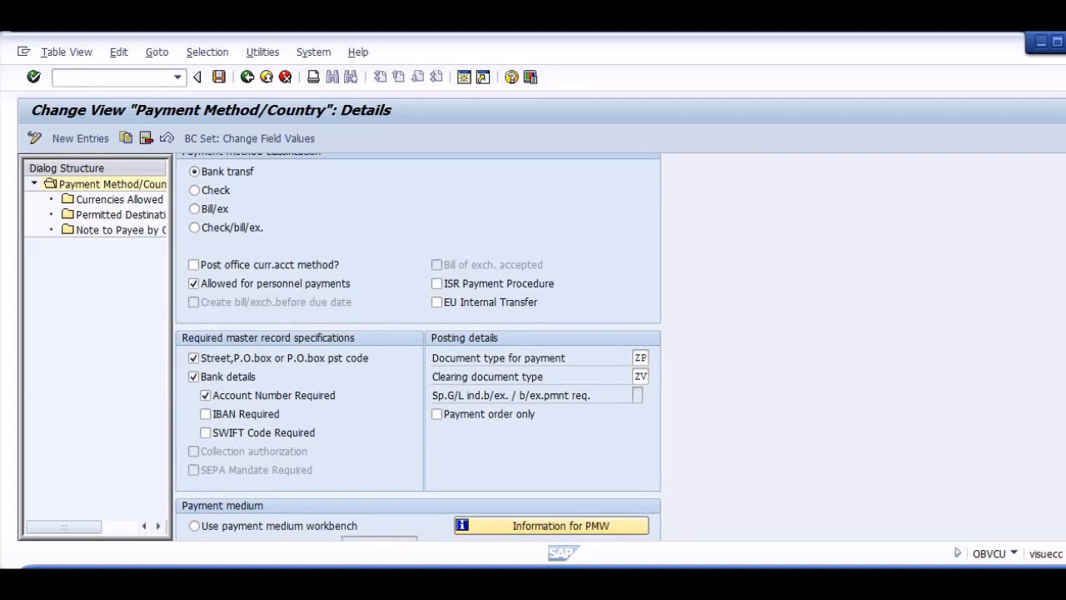
click(640, 376)
scroll(418, 347, down, 6)
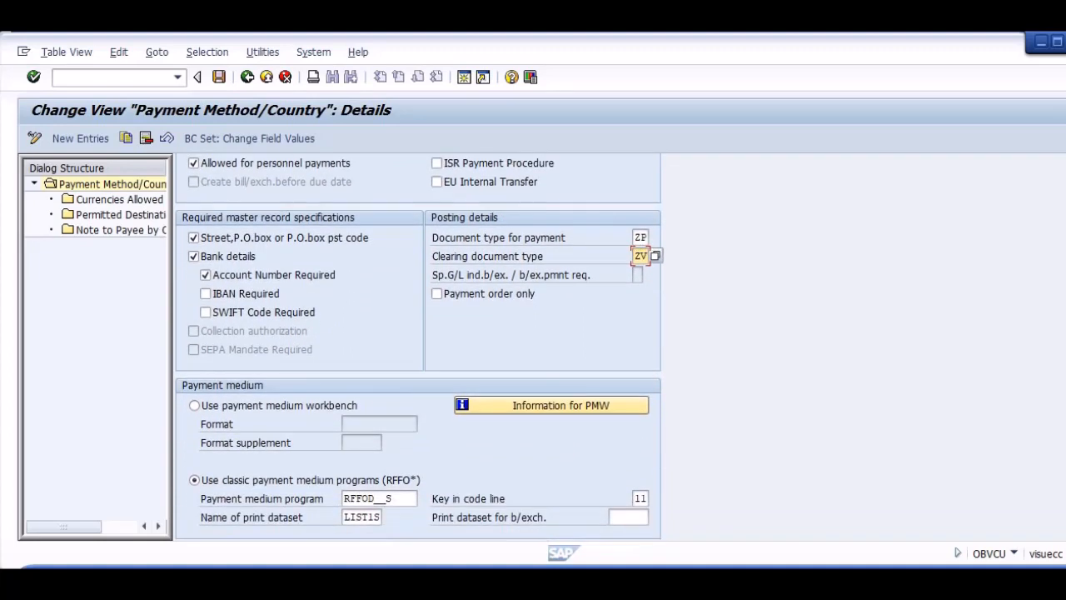
scroll(249, 408, up, 5)
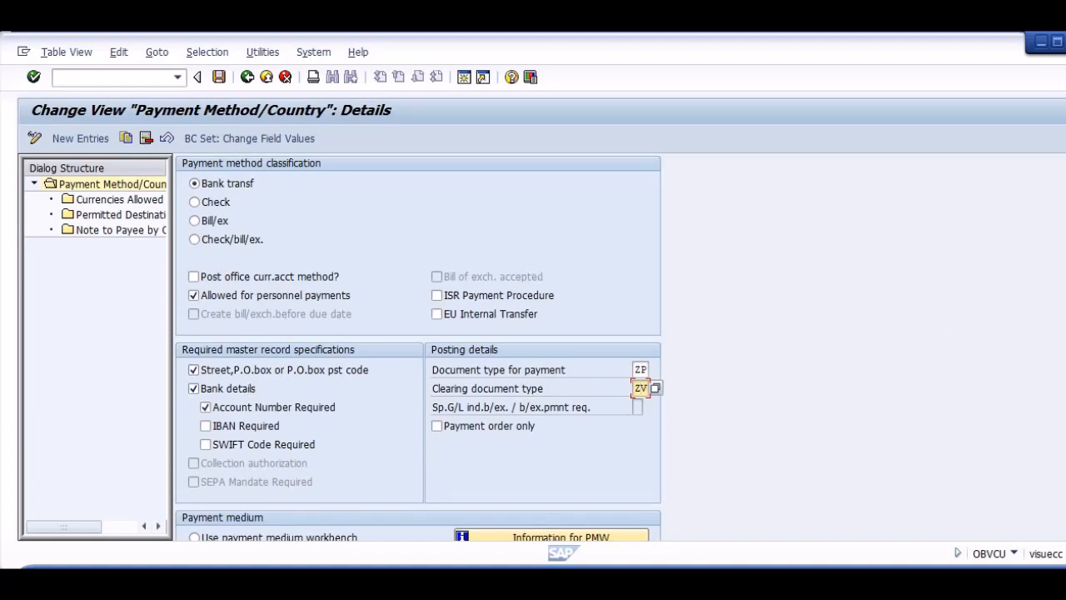
scroll(611, 161, up, 5)
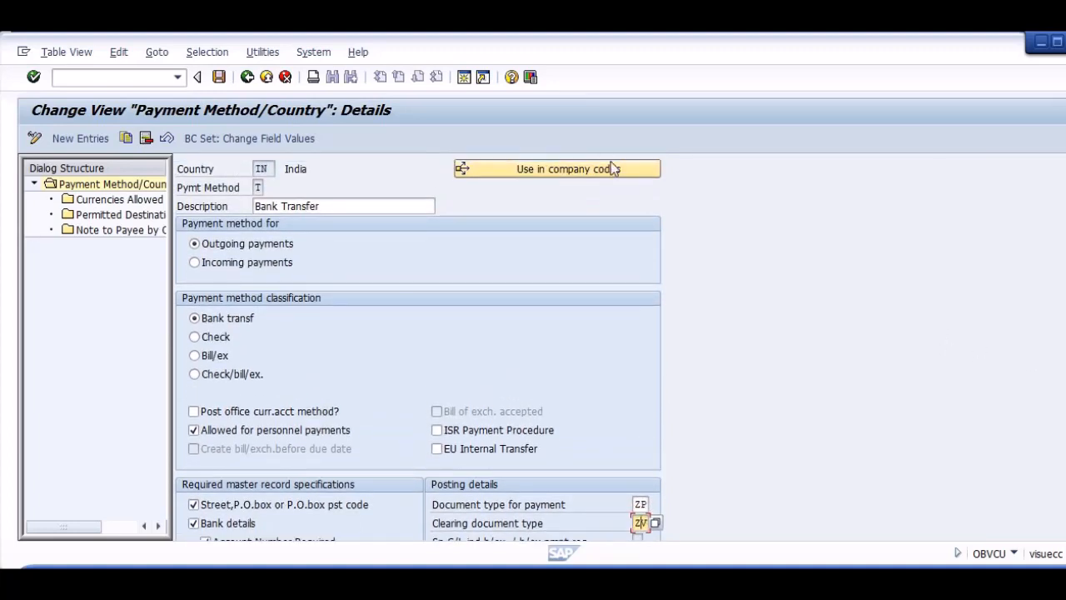
click(247, 77)
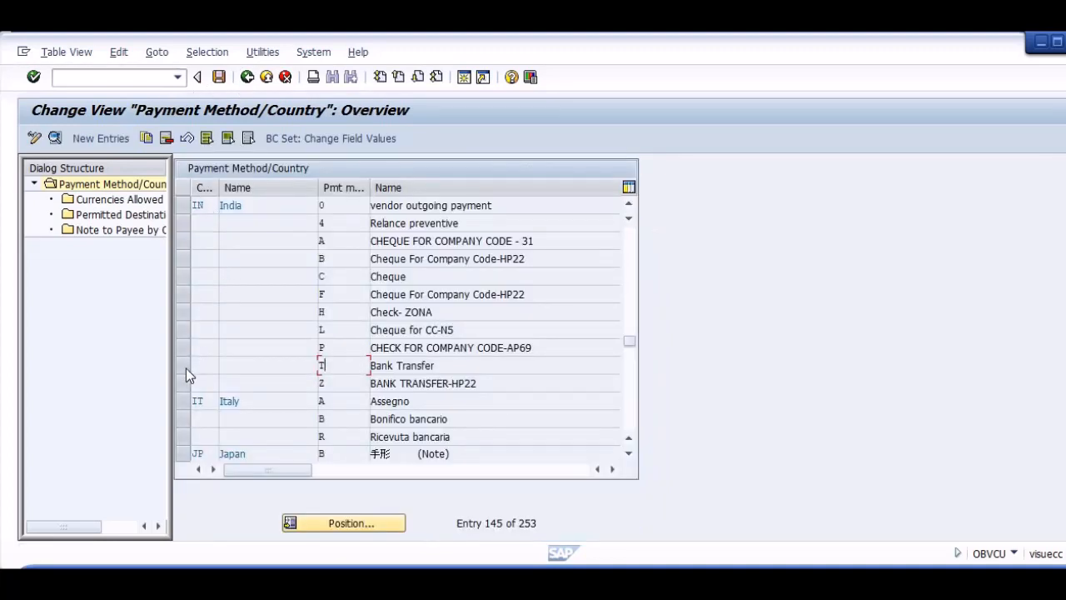
Review the settings of India's payment method C (Cheque) and return to the payment program overview.
click(186, 368)
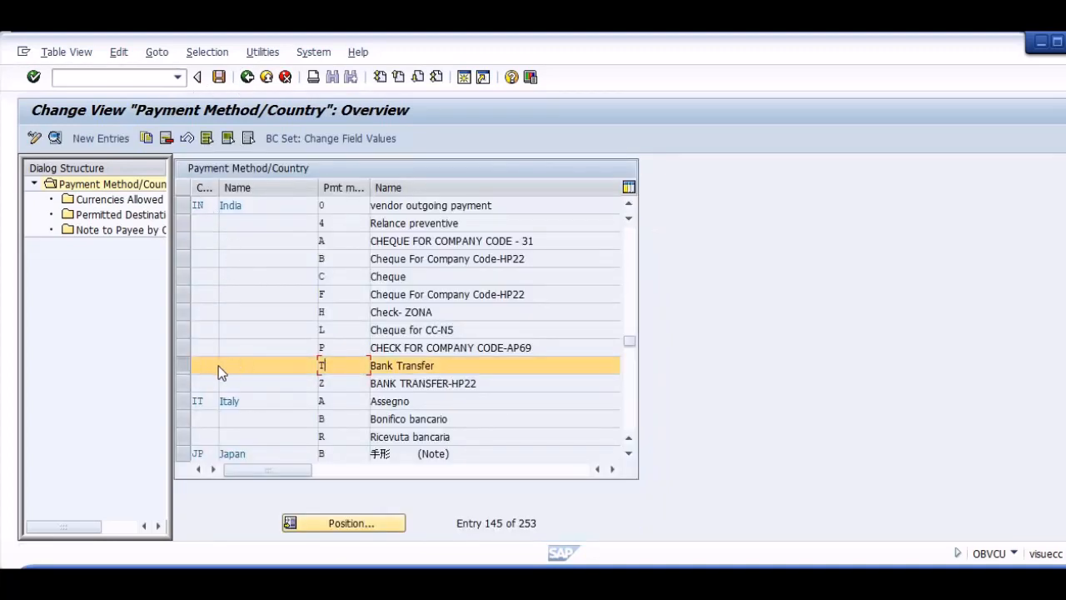
click(183, 366)
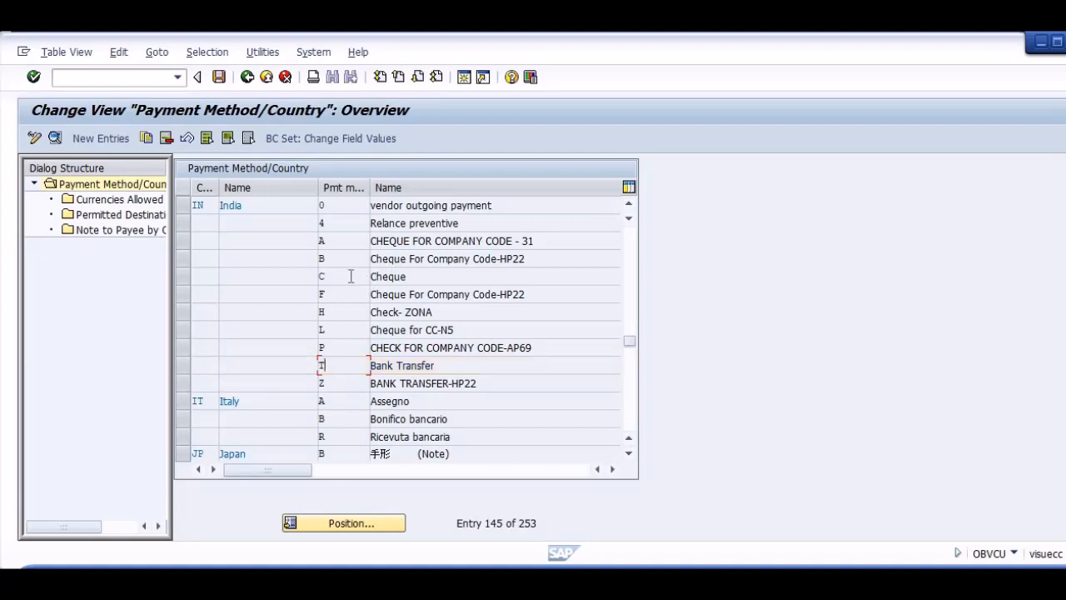
double_click(537, 283)
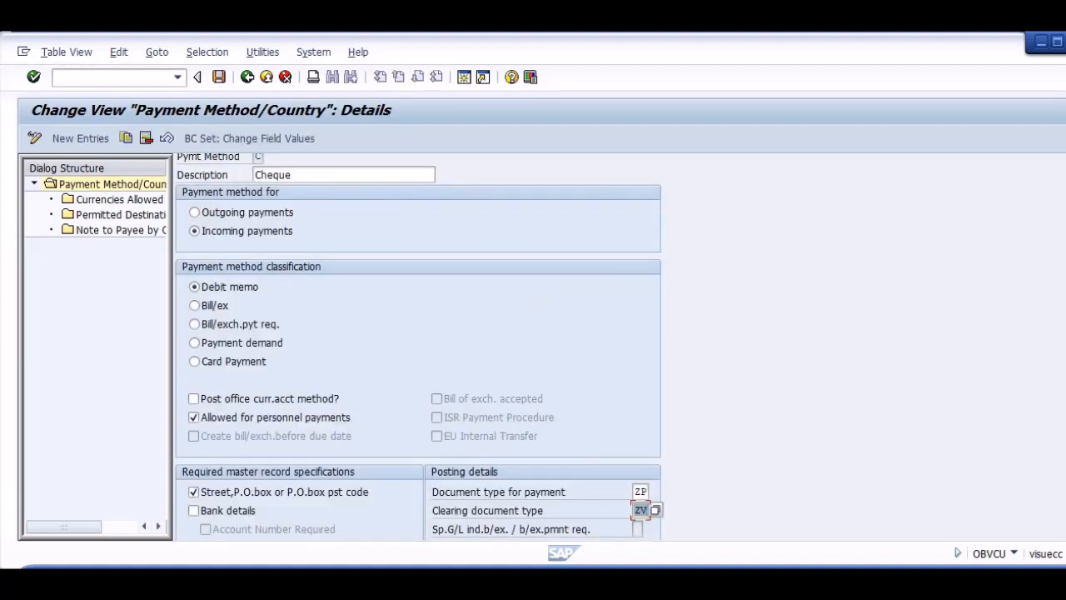
scroll(419, 347, down, 5)
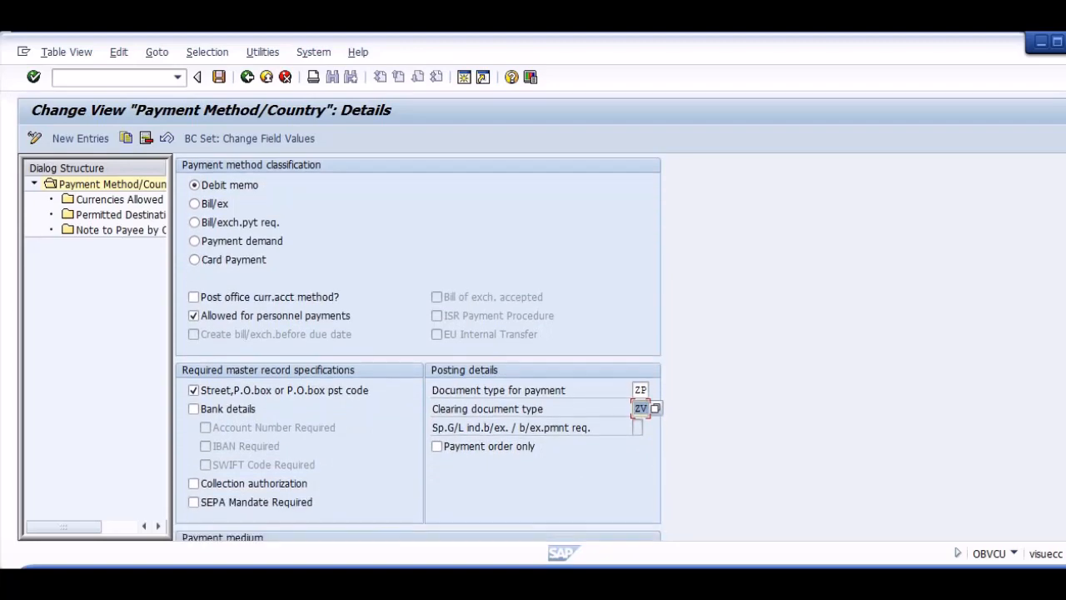
scroll(1064, 160, down, 1)
scroll(1064, 160, up, 6)
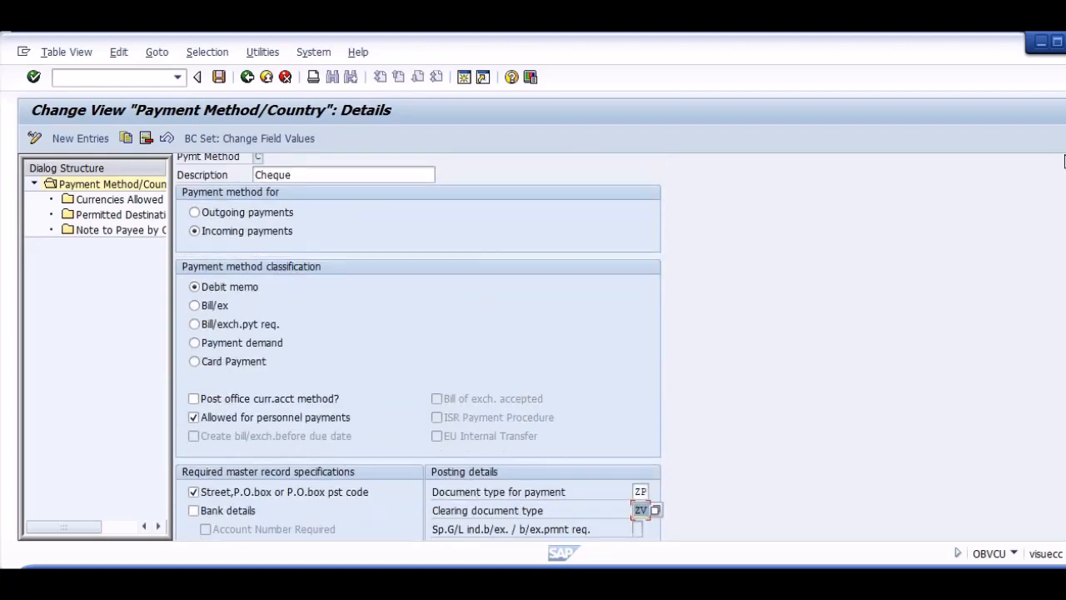
click(247, 77)
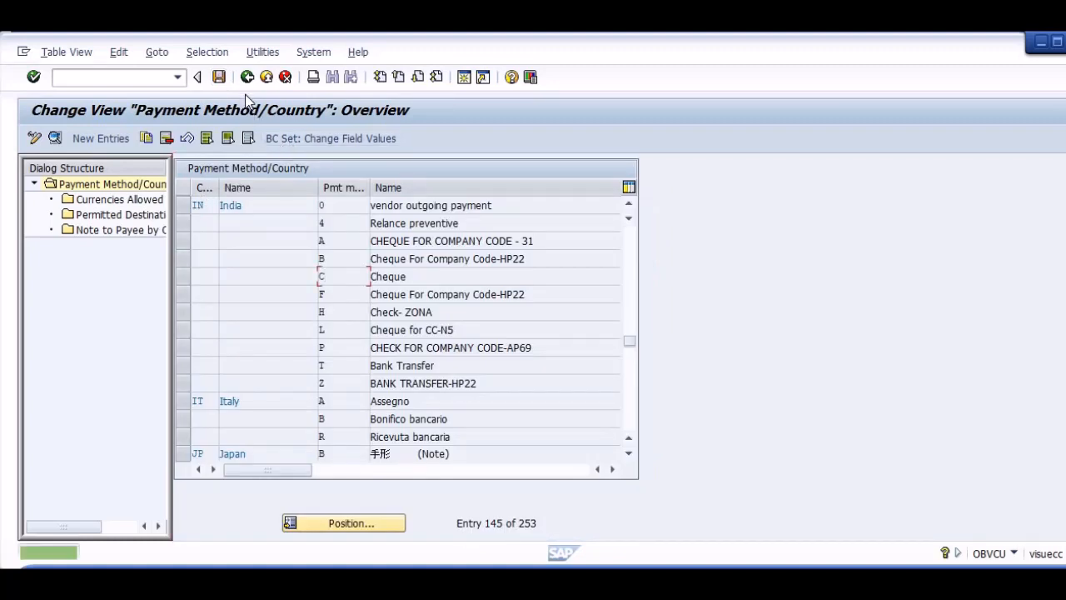
click(246, 76)
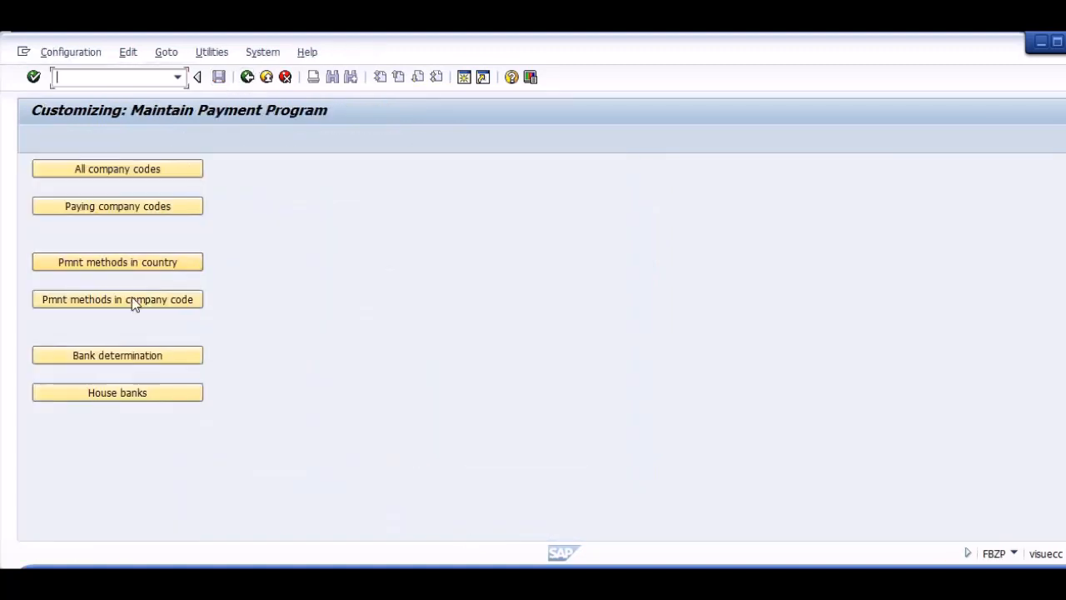
Open the payment methods in company code settings and position the list at paying company code ASTM.
click(131, 300)
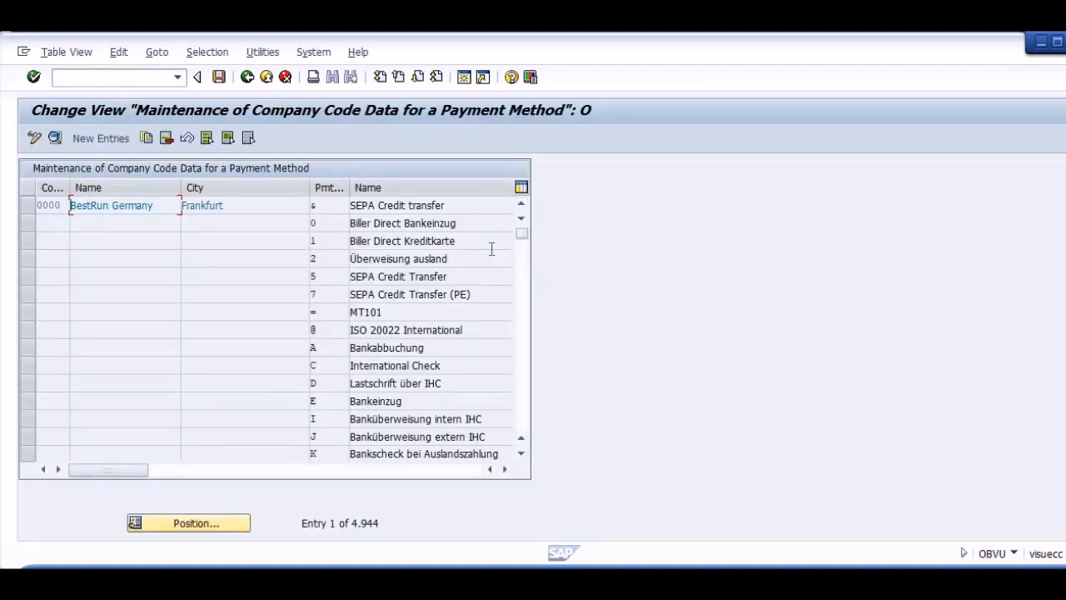
click(196, 515)
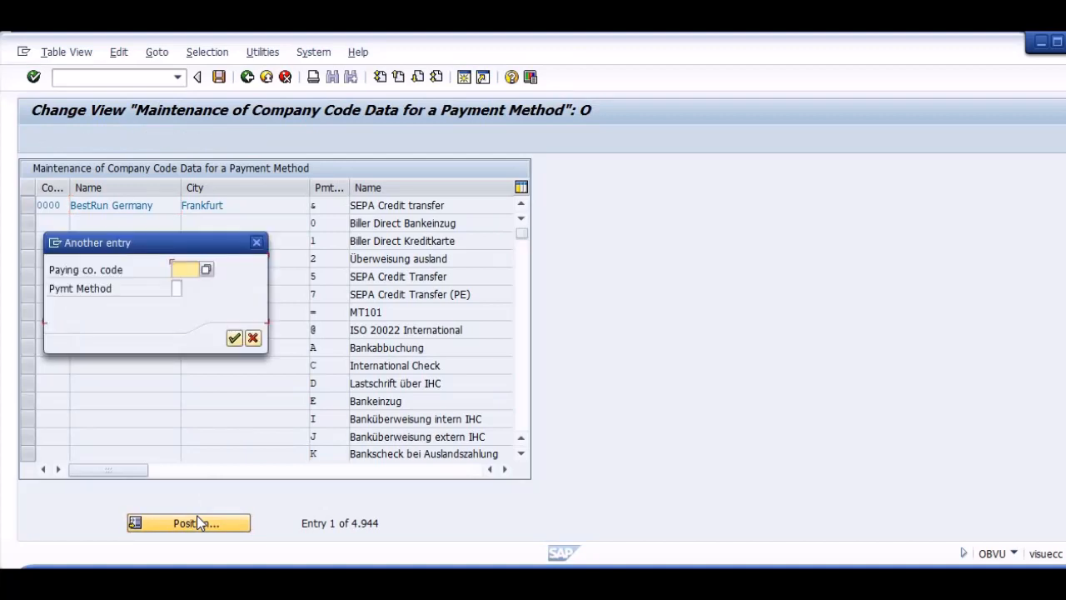
text(ASTM)
key(Return)
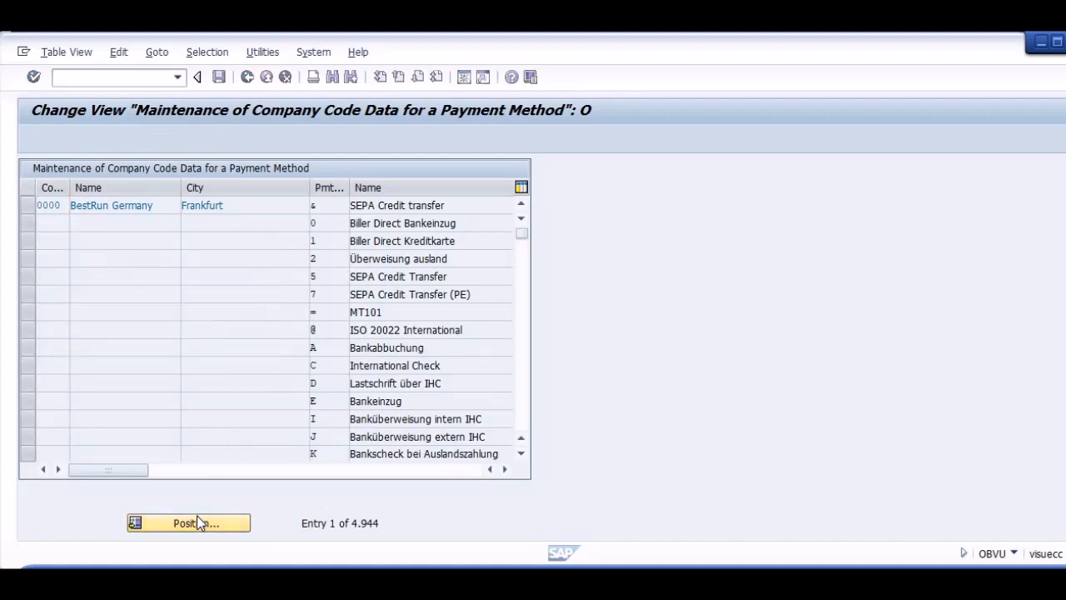
Start a new company code payment method entry for paying company code AS02 with payment method T.
click(107, 138)
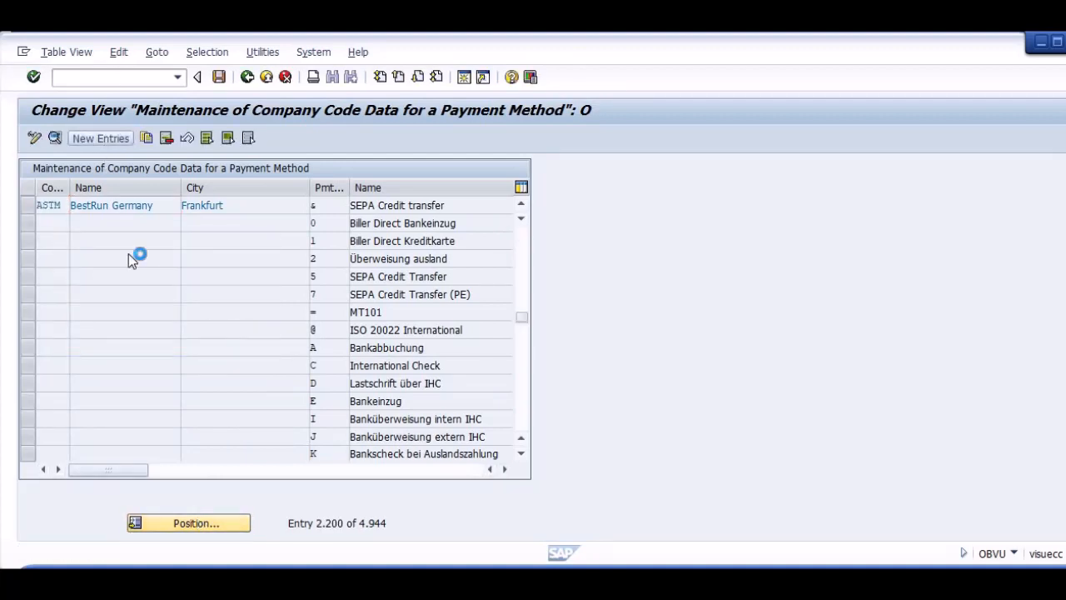
text(AS02)
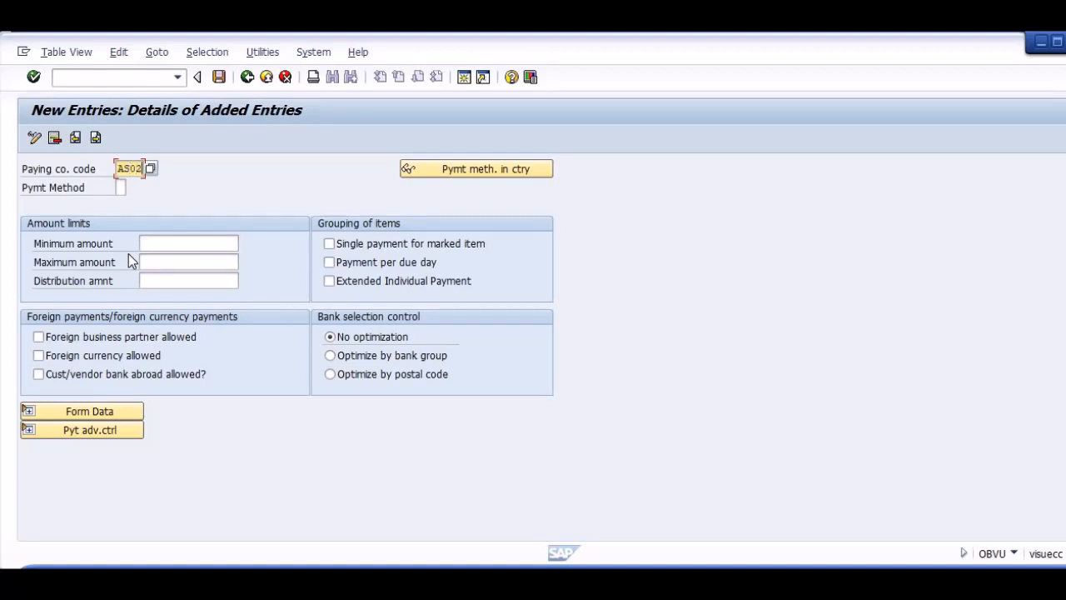
key(Return)
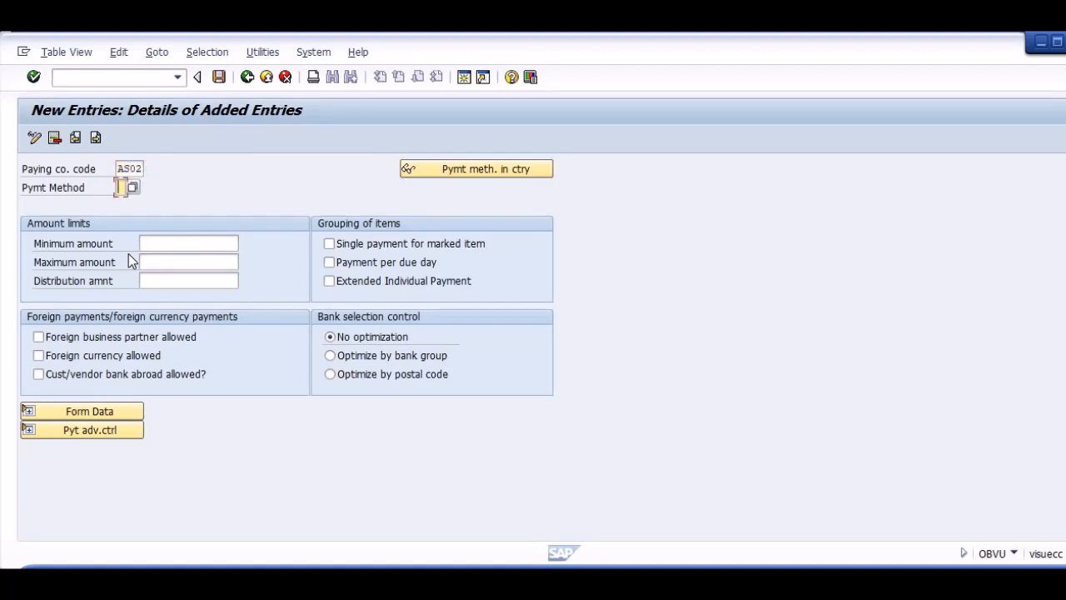
text(T)
key(Return)
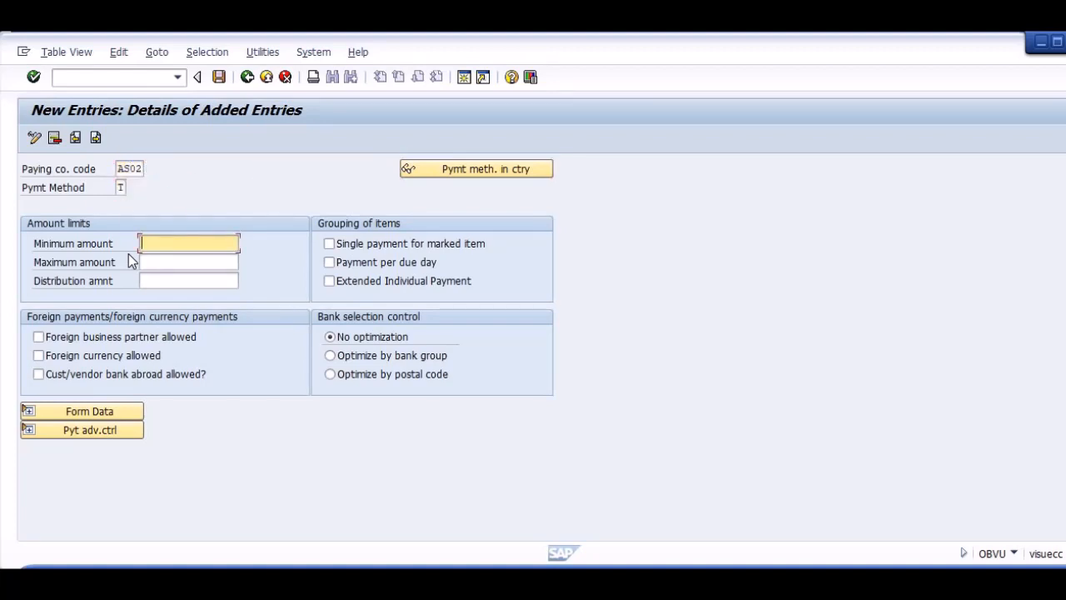
Set the bank transfer entry's minimum amount to 1 and maximum amount to 999999999, and save it.
key(Return)
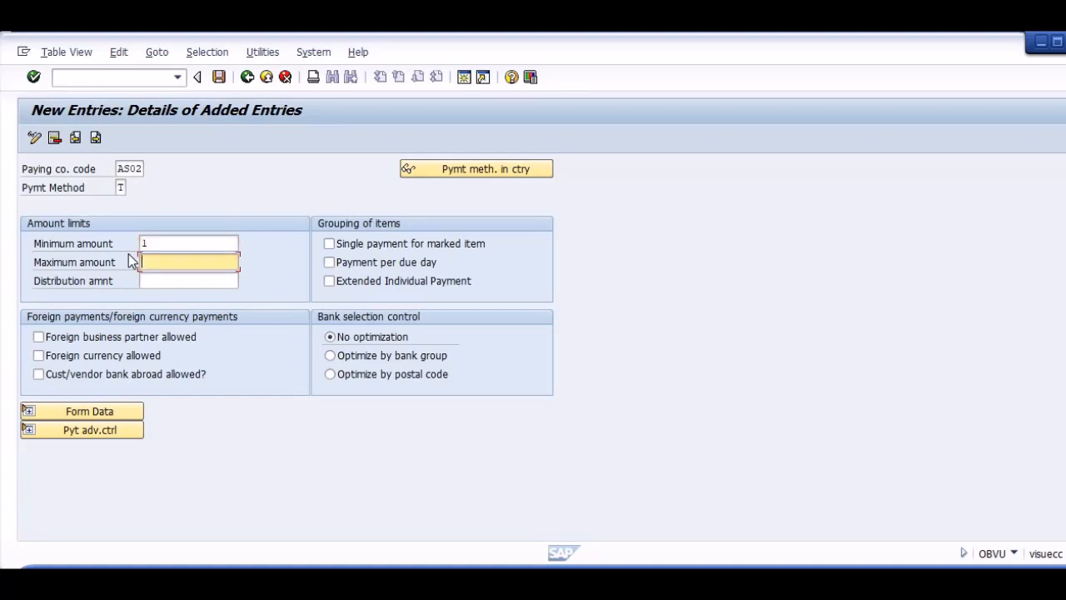
text(999999999)
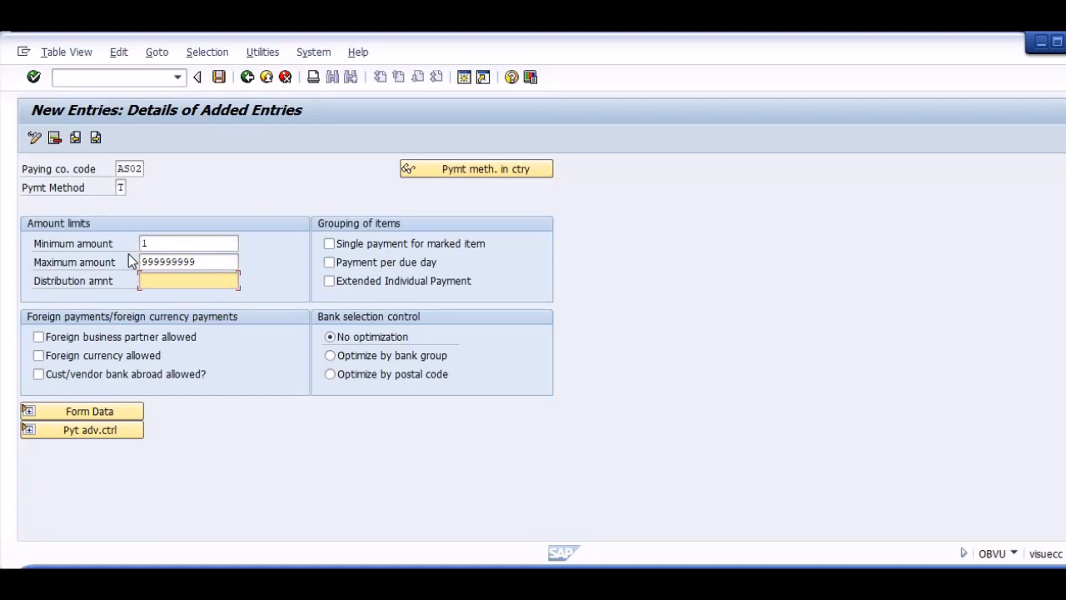
key(Tab)
key(Tab)
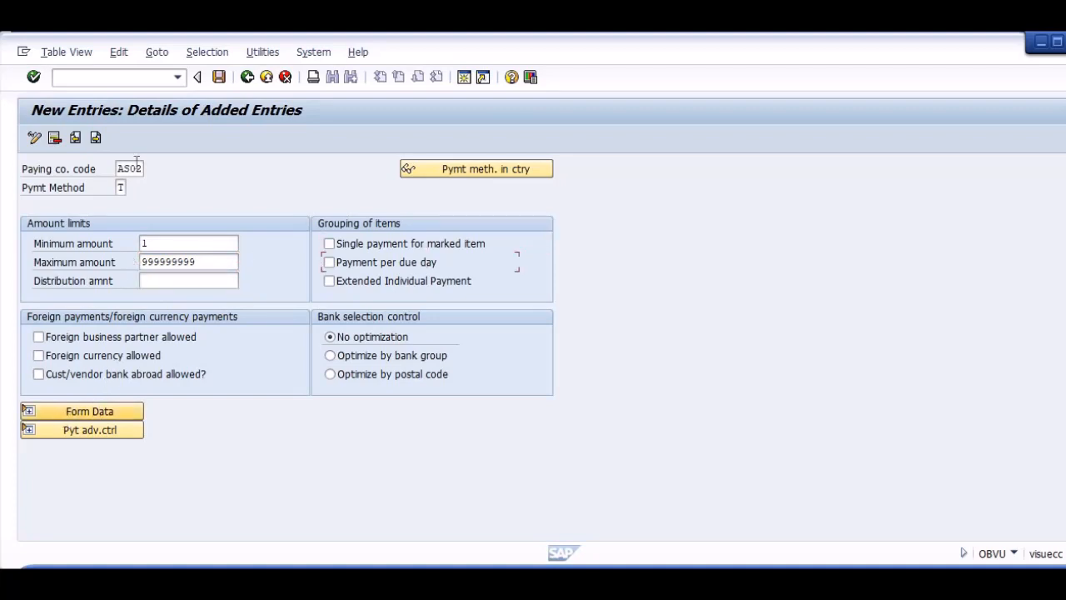
click(219, 77)
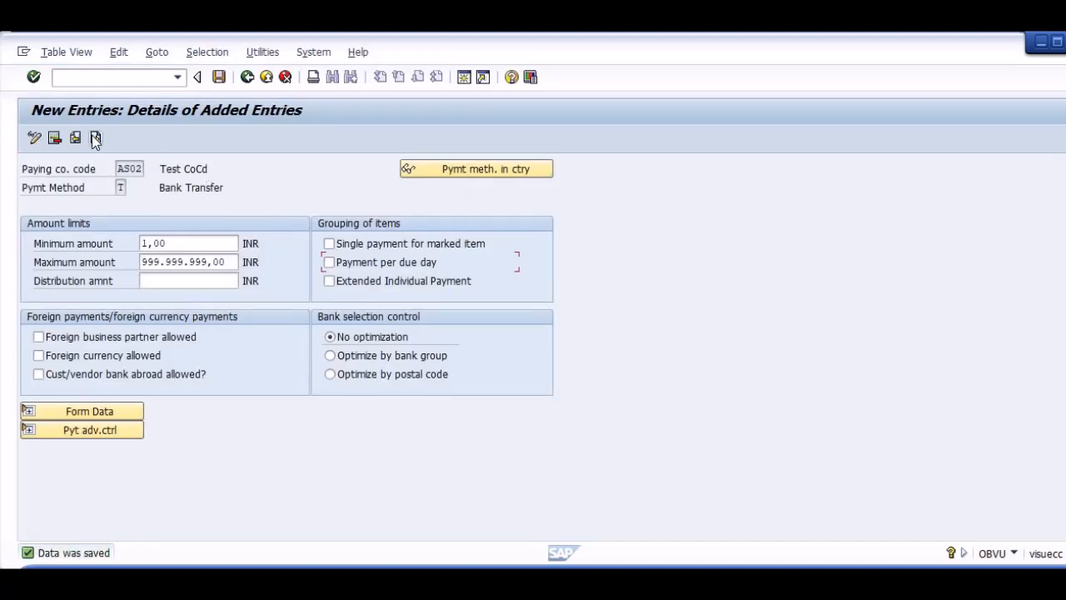
Start another new entry for paying company code AS02 with payment method C.
click(96, 137)
click(129, 169)
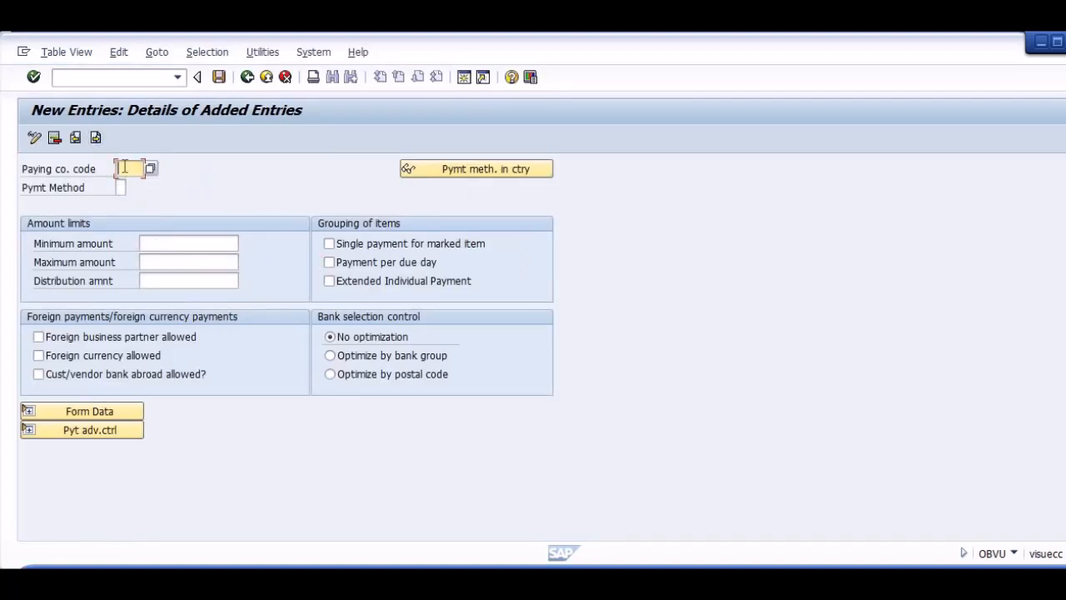
text(AS02)
key(Tab)
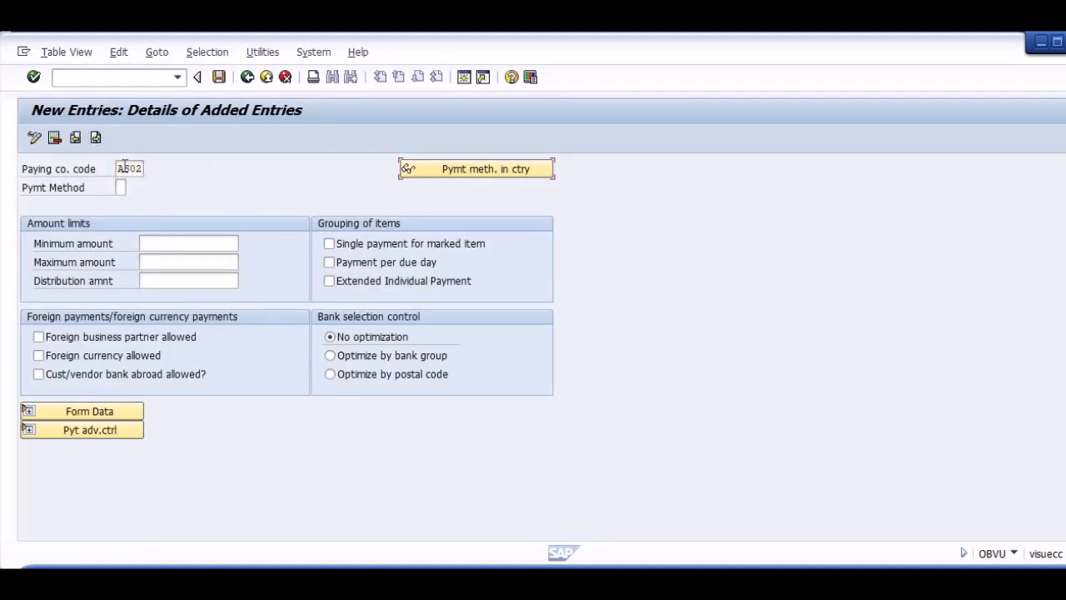
key(Tab)
text(C)
key(Return)
Set the cheque entry's minimum amount to 1 and maximum amount to 999999999.
click(155, 239)
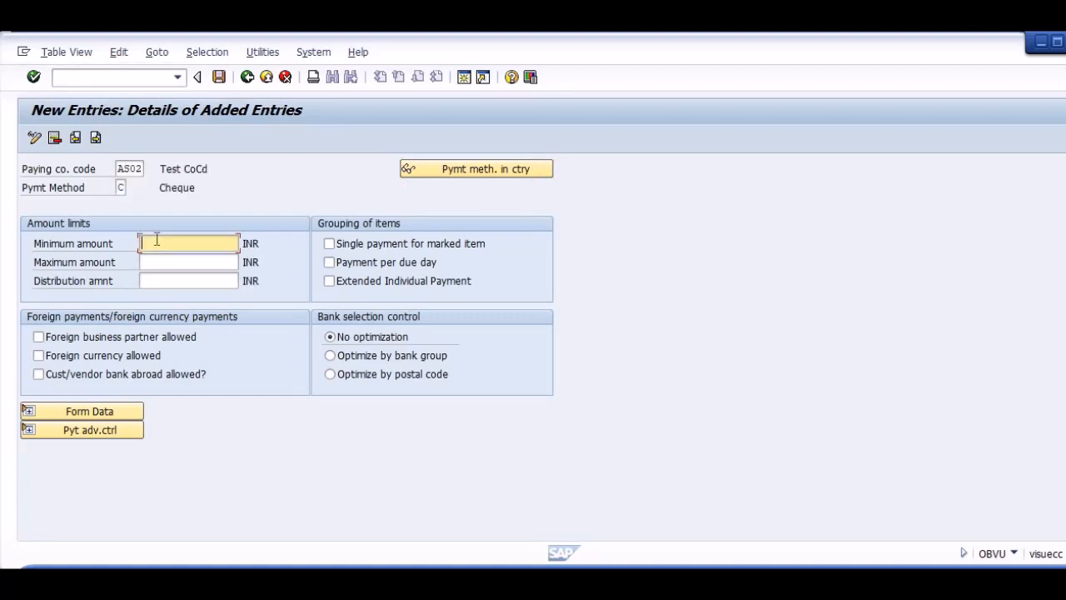
key(Tab)
text(999999)
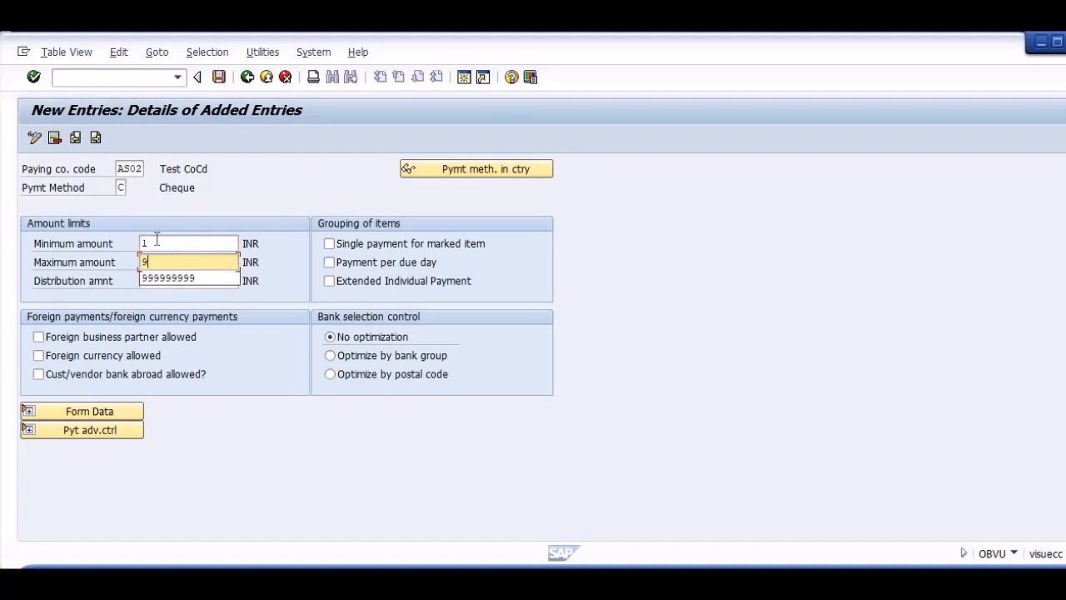
key(Down)
key(Return)
key(Return)
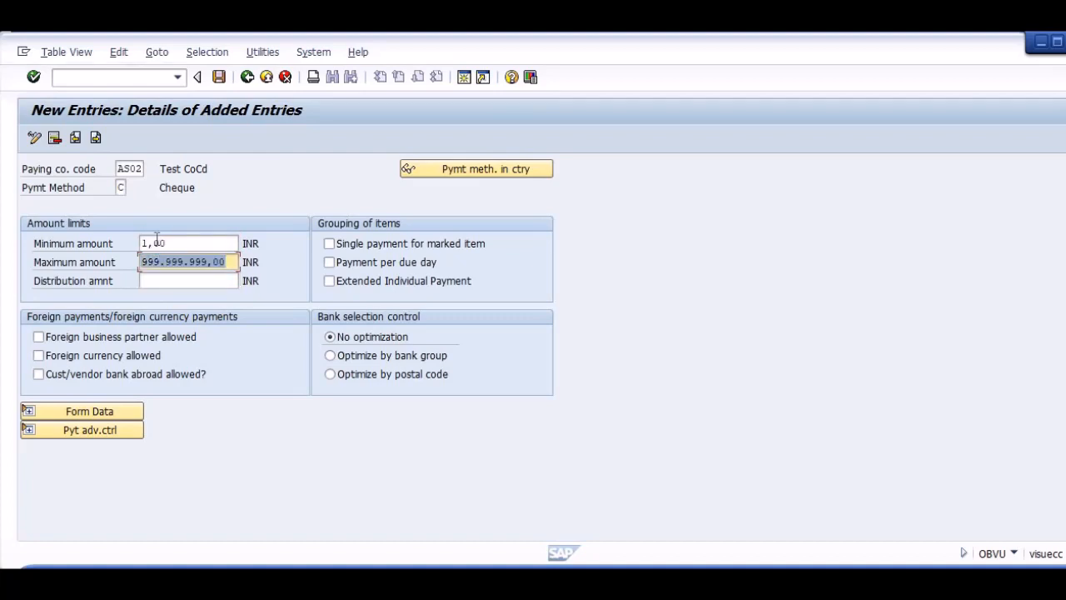
Save the cheque payment method entry and return to the payment program overview.
key(ctrl+s)
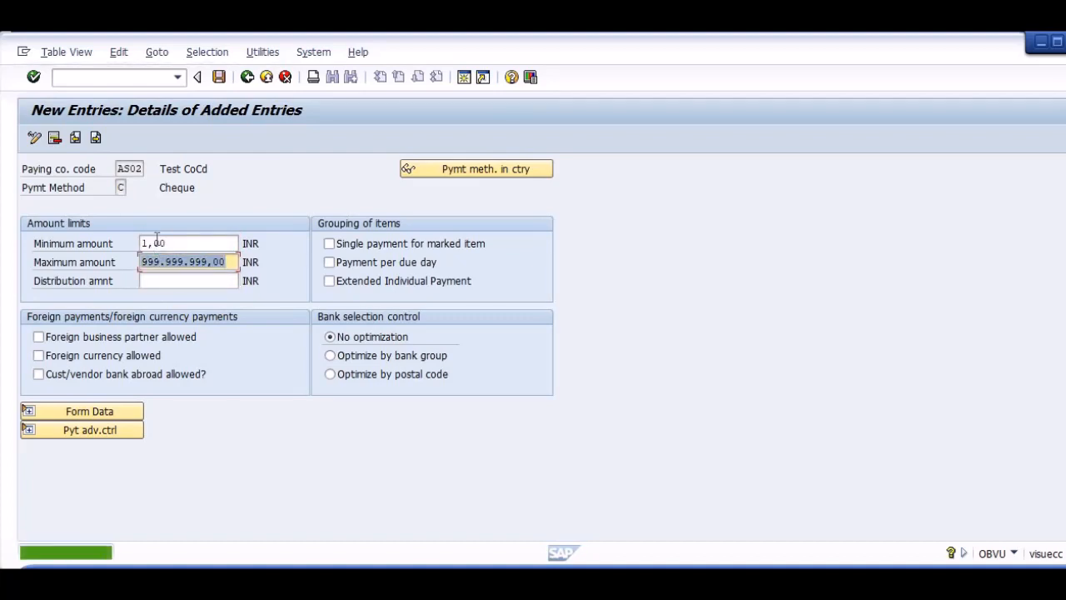
key(F3)
key(F3)
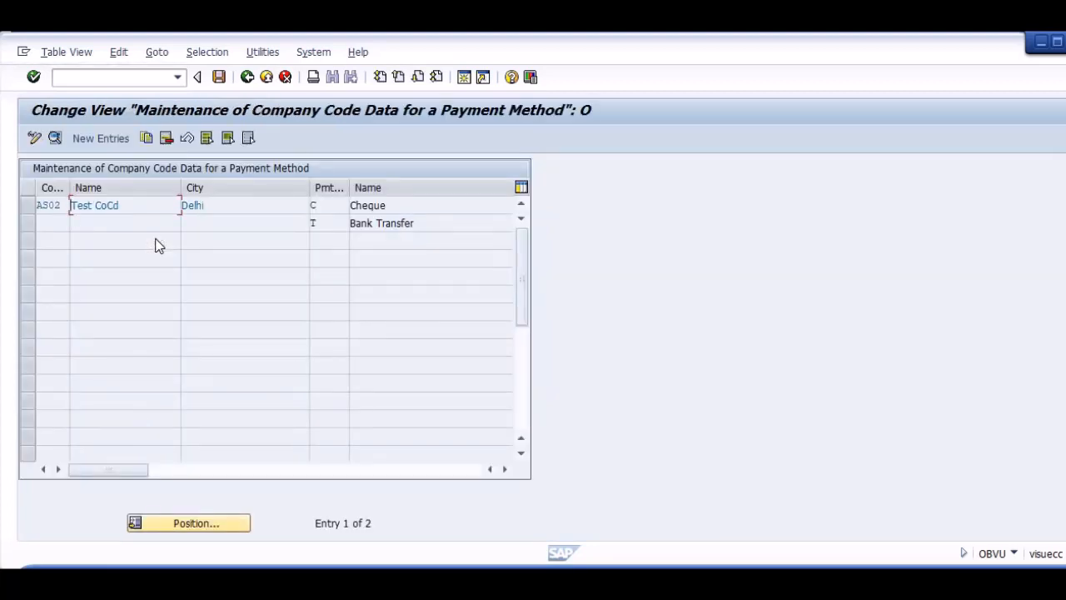
key(F3)
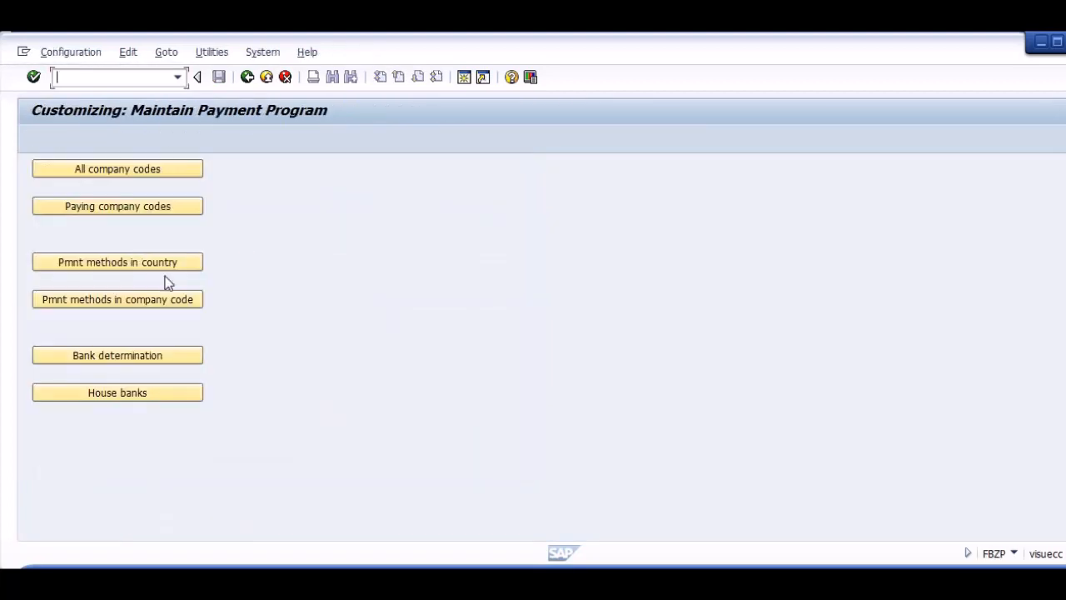
Open bank determination, locate paying company code AS02 in the bank selection list and select it.
click(151, 354)
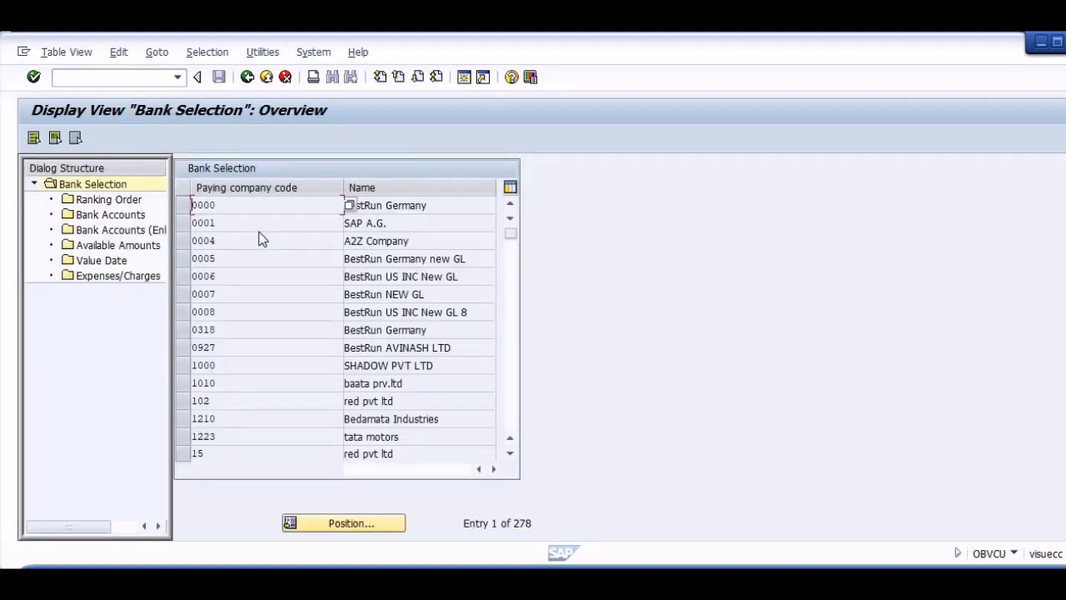
click(274, 239)
click(277, 289)
click(269, 330)
click(324, 529)
text(AS02)
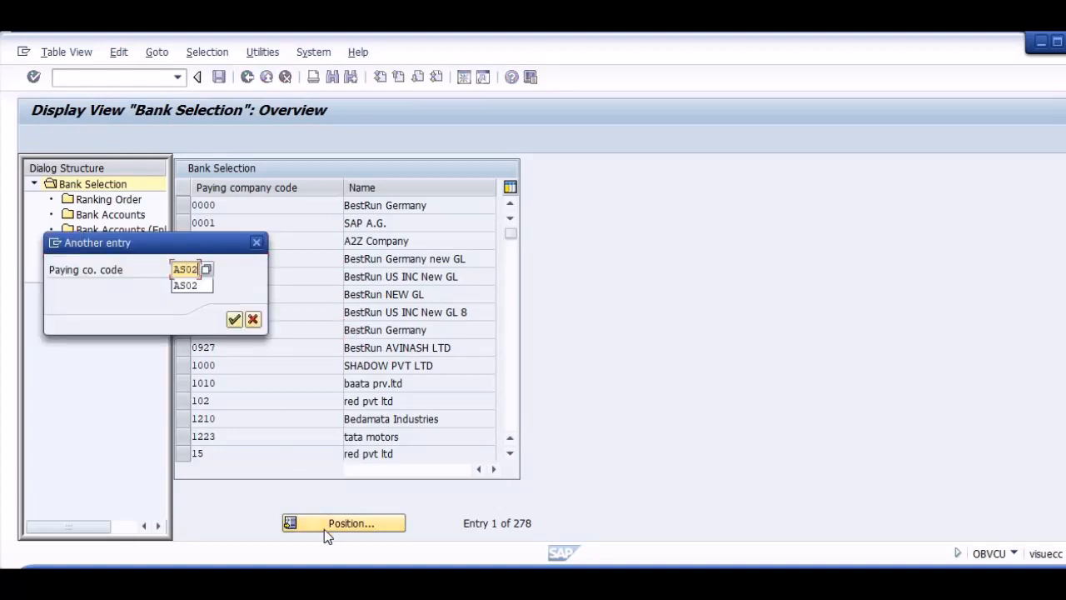
key(Return)
click(182, 205)
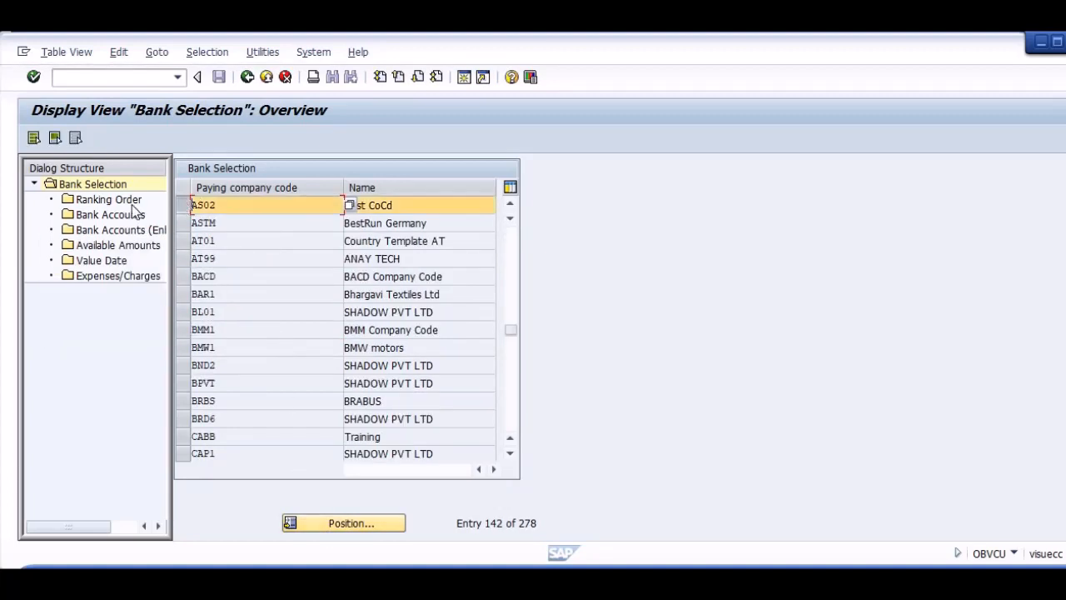
Add a ranking order entry for payment method T with currency INR, rank 1 and house bank AS02.
double_click(108, 199)
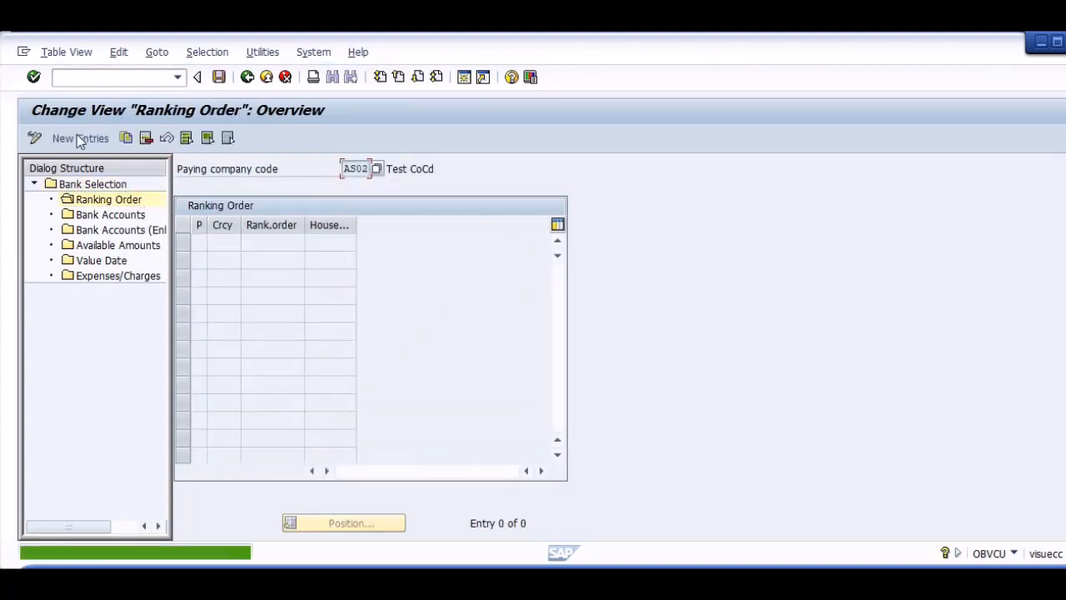
click(79, 138)
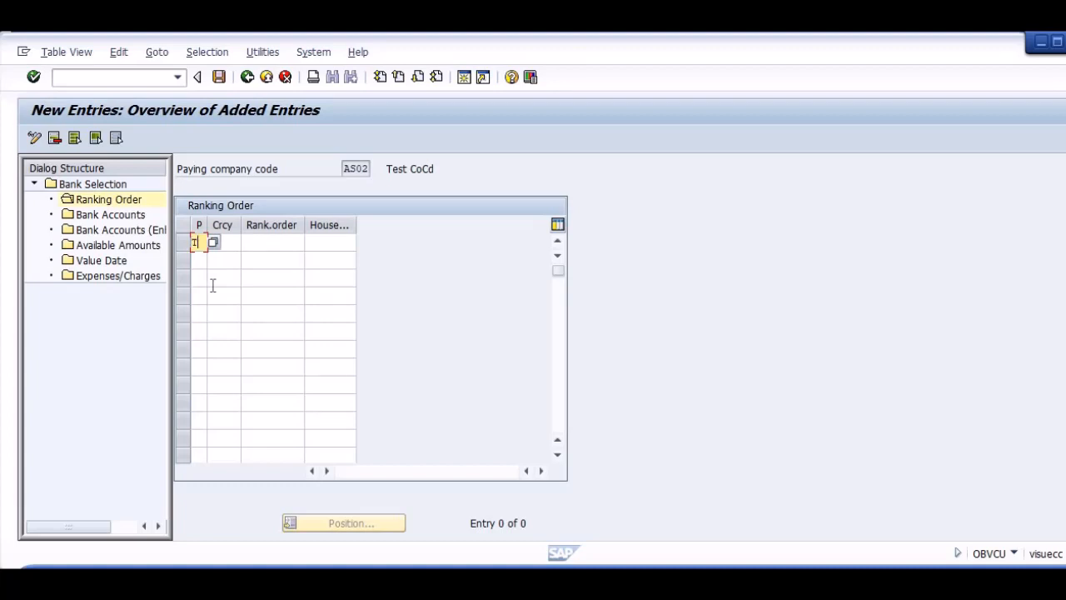
text(T)
key(Tab)
key(Tab)
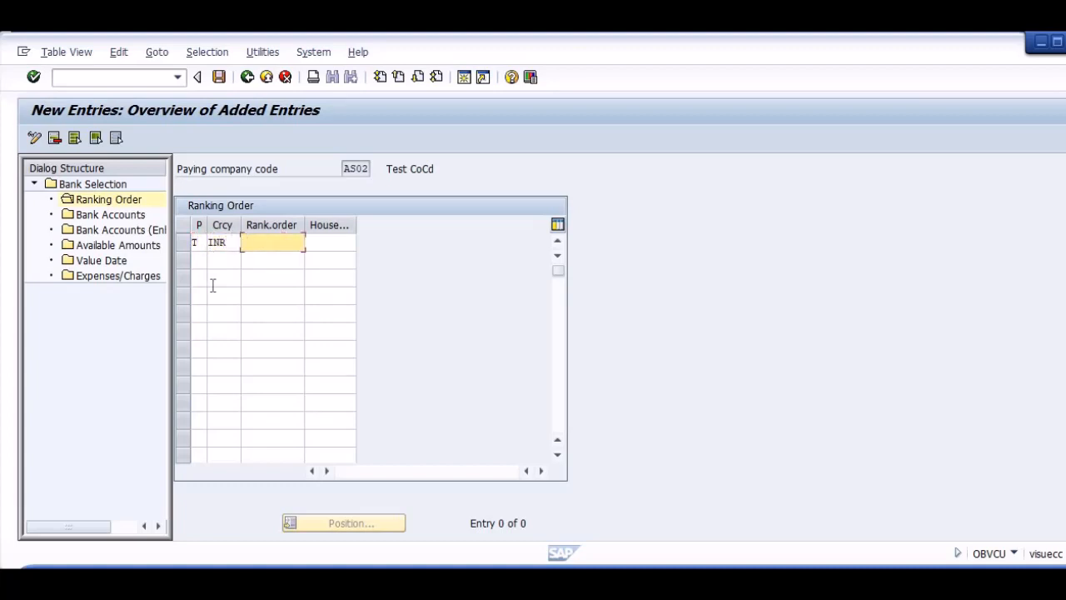
key(Tab)
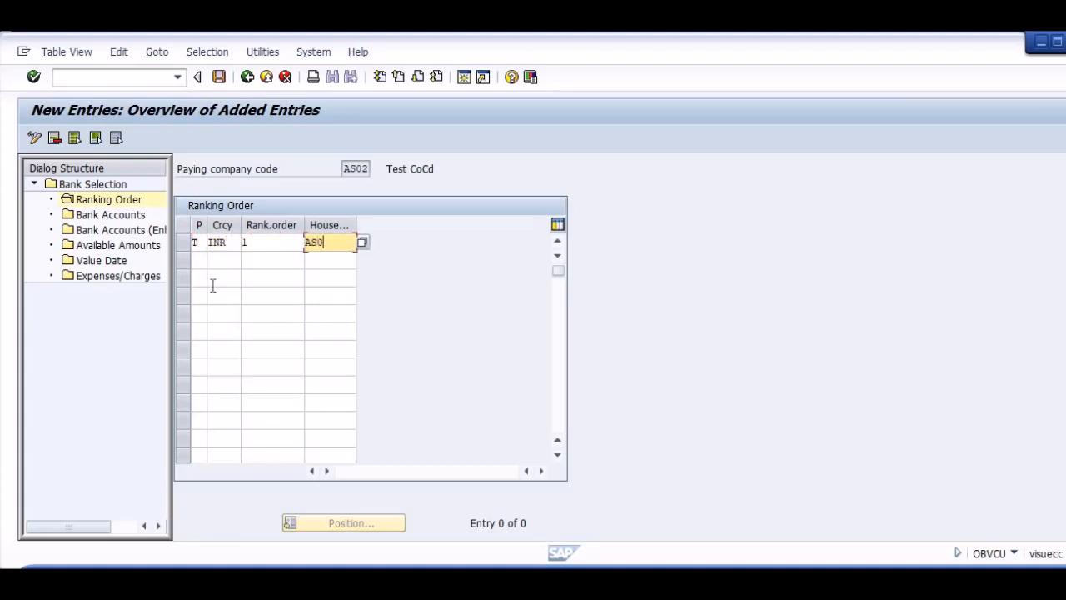
key(Tab)
Add a second ranking order entry for payment method C with currency INR, rank 2 and house bank AS02.
text(C)
key(Tab)
text(I)
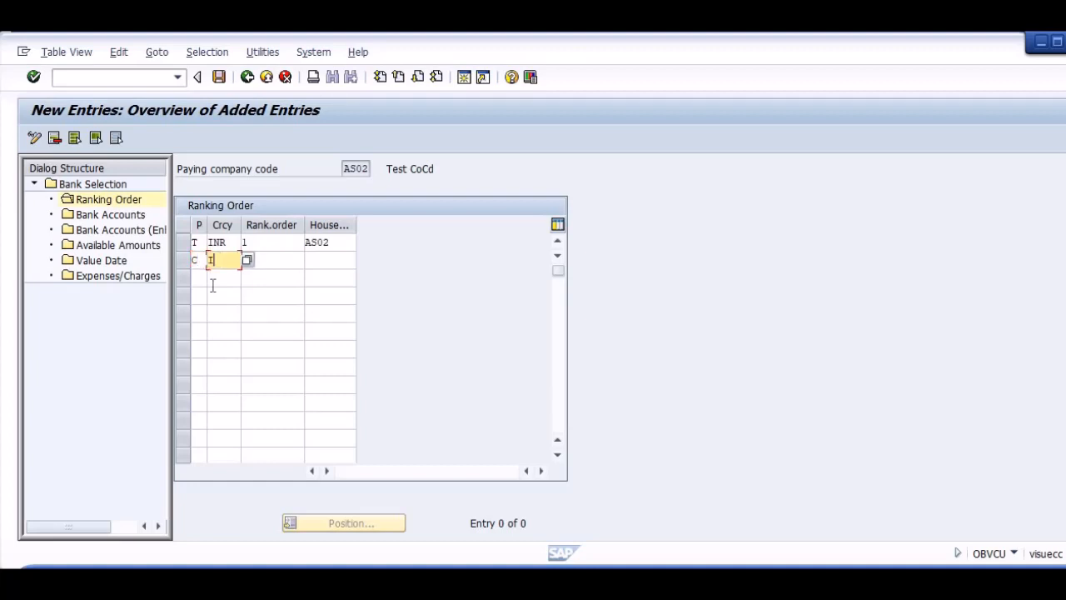
text(NR)
key(Tab)
text(2)
key(Tab)
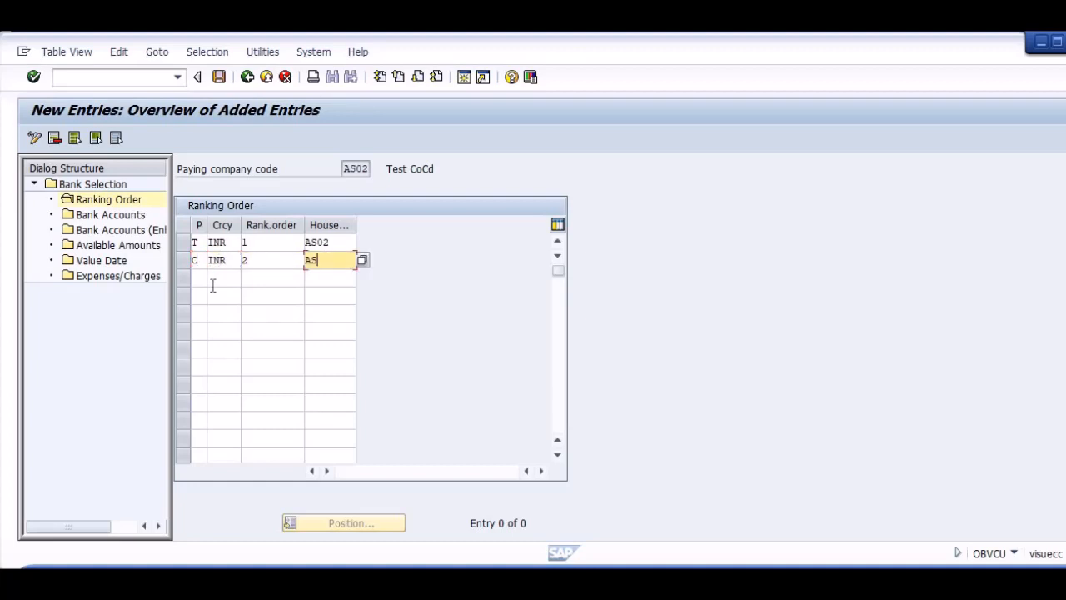
text(AS02)
key(Return)
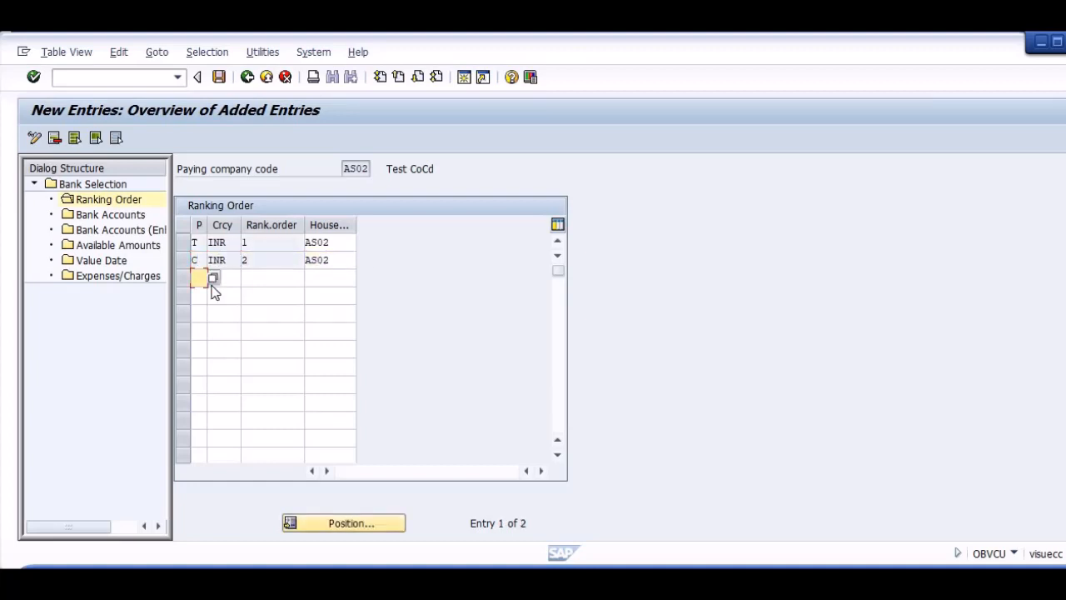
Create a bank accounts entry for house bank AS02 with payment method T, currency INR and account ID AS02.
double_click(112, 216)
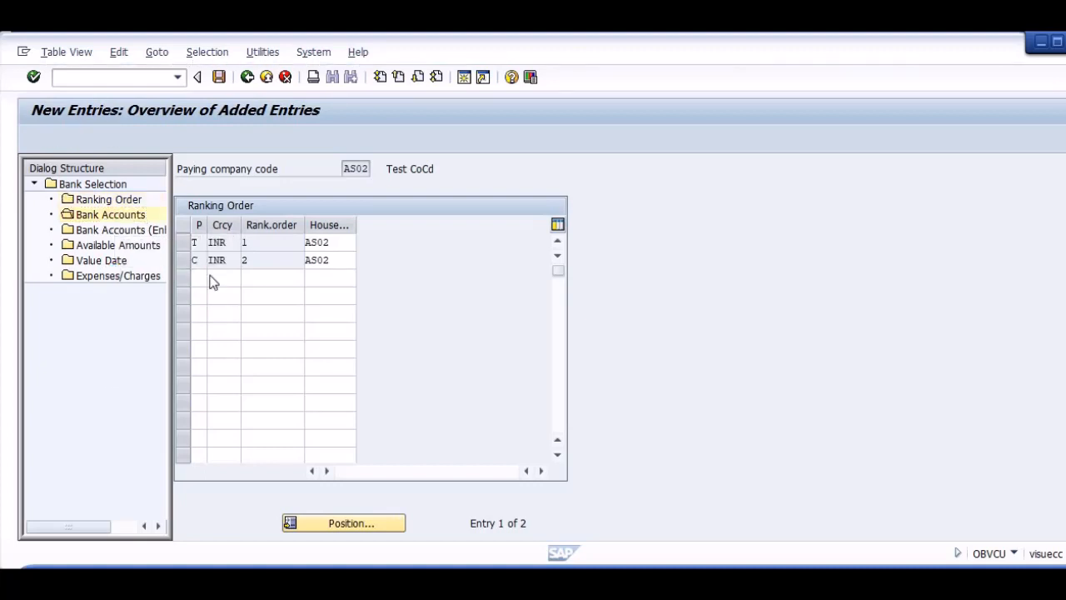
click(94, 142)
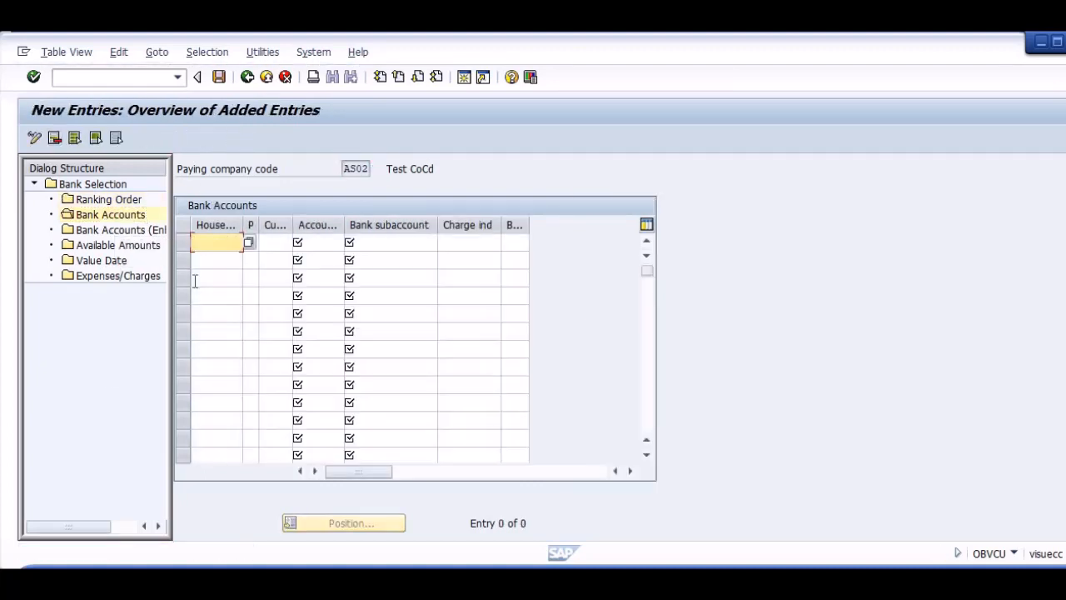
text(AS02 )
text(T )
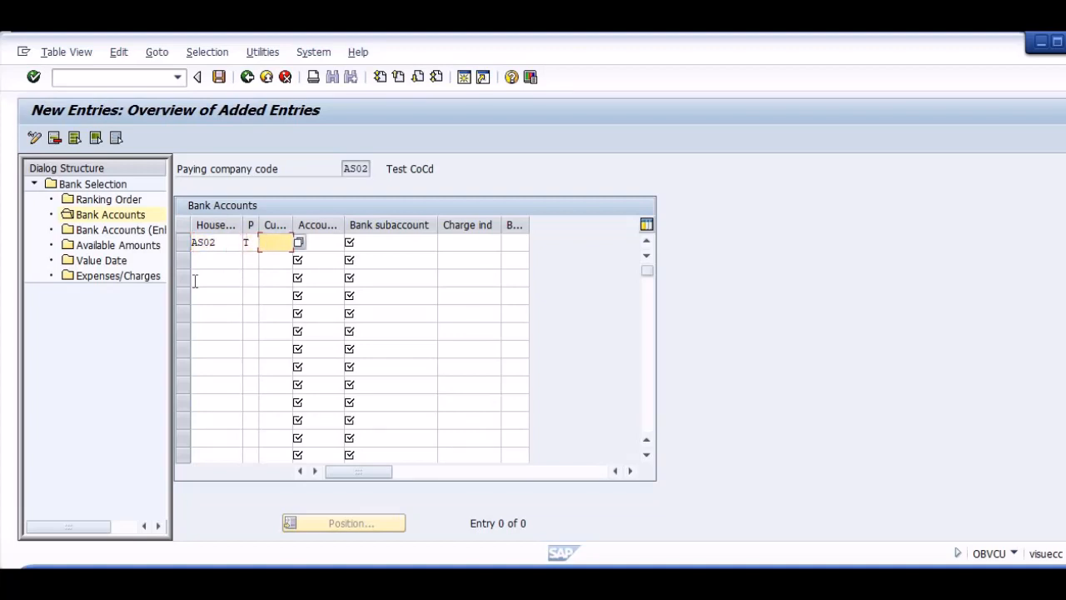
text(INR)
key(Tab)
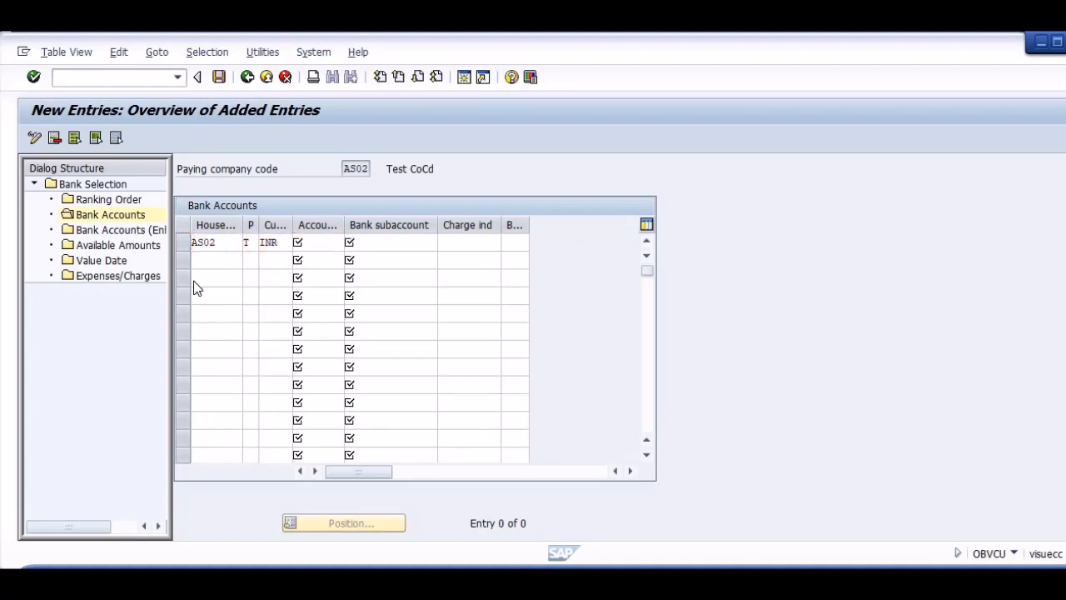
key(F4)
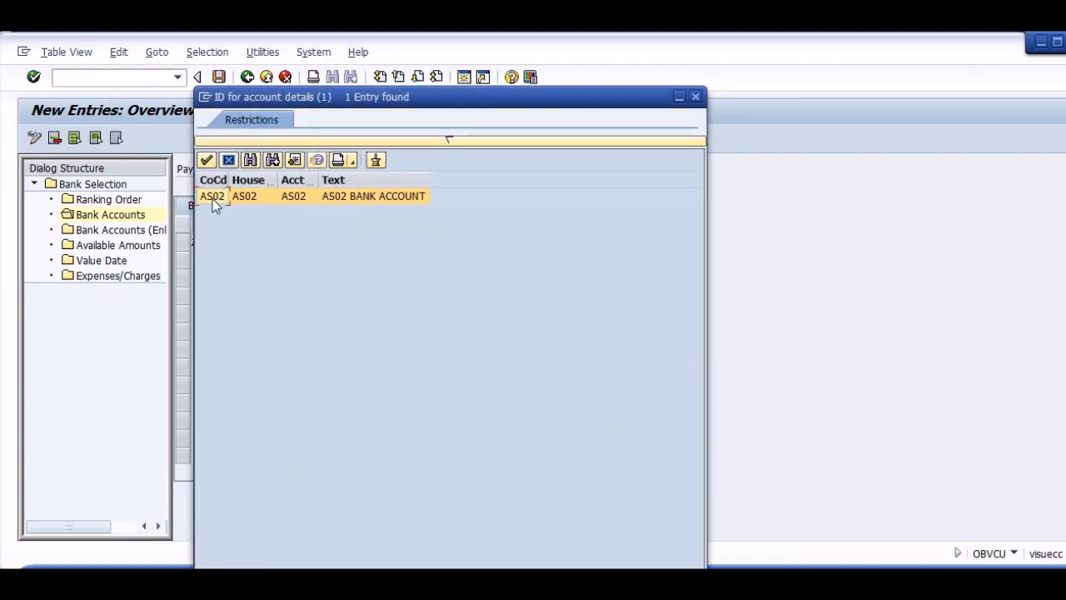
double_click(214, 200)
click(385, 247)
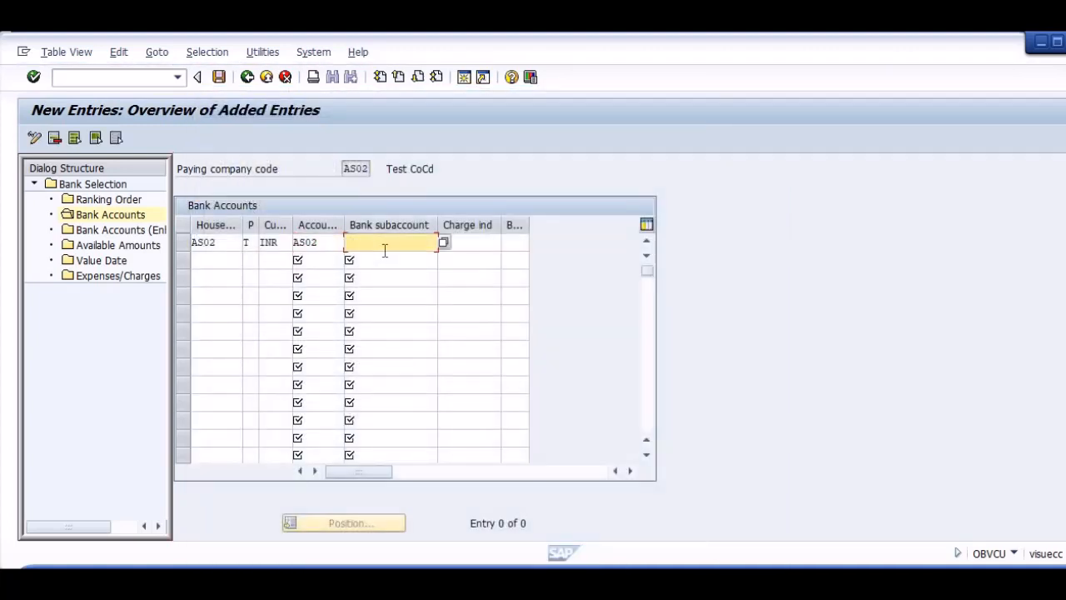
click(476, 246)
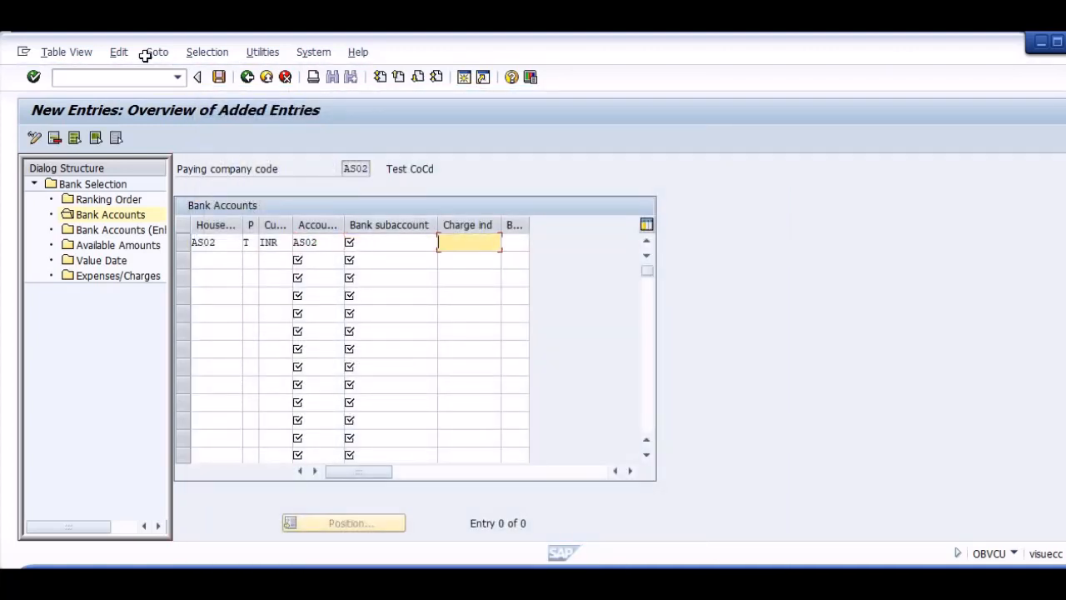
Open a new session and start transaction FS00 for central G/L account maintenance.
click(114, 78)
text(/)
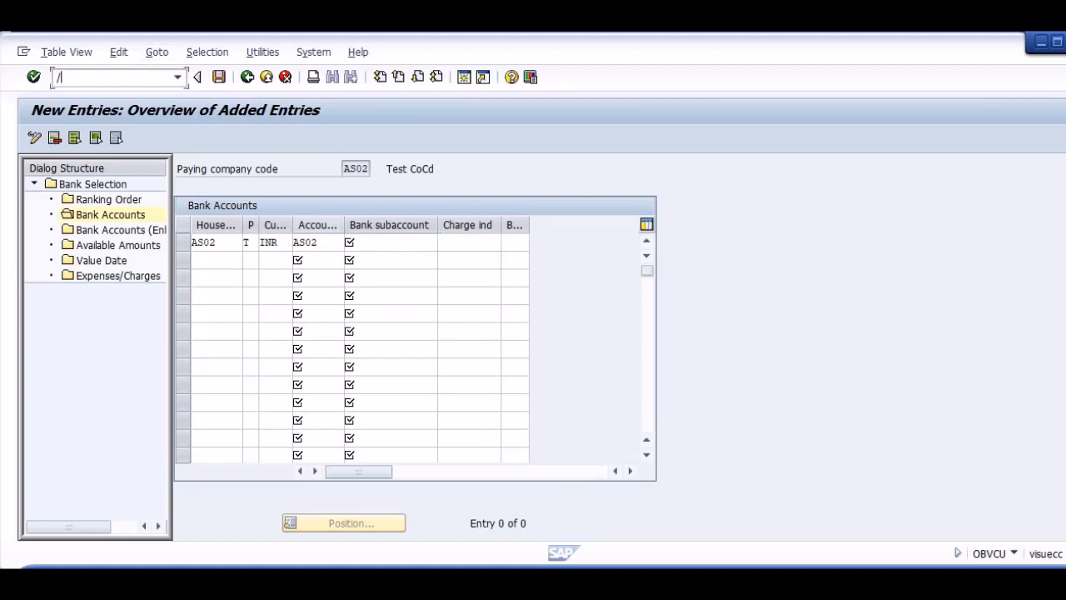
text(OFS000)
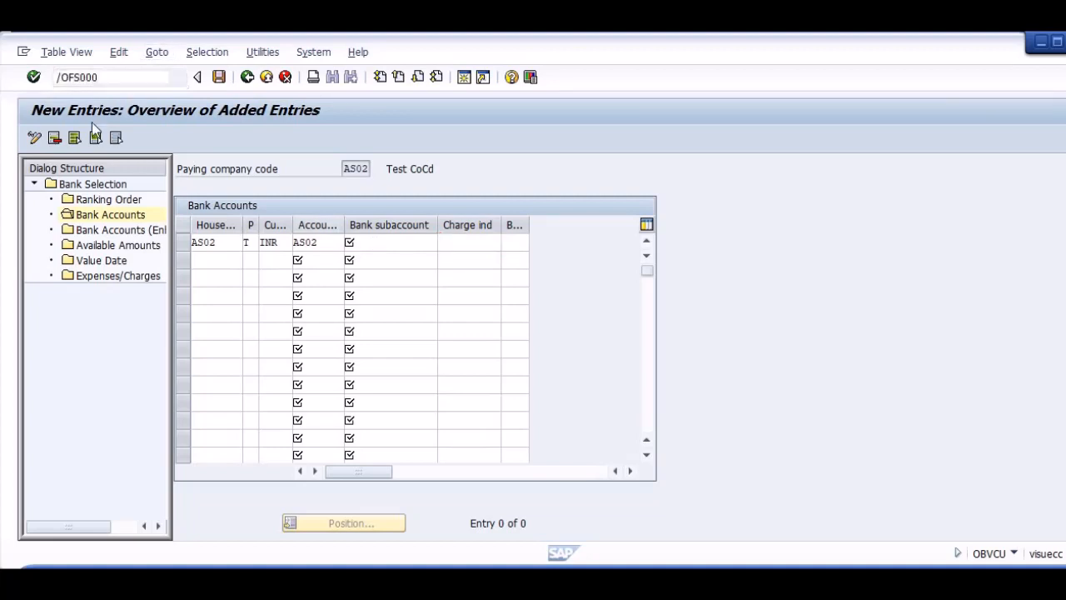
key(Return)
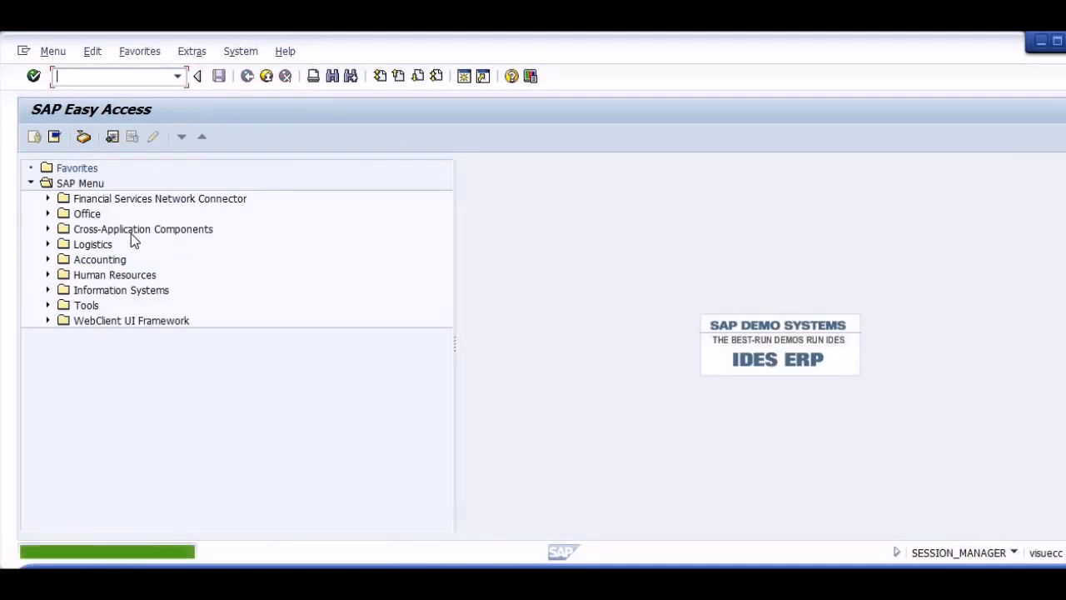
text(FS00)
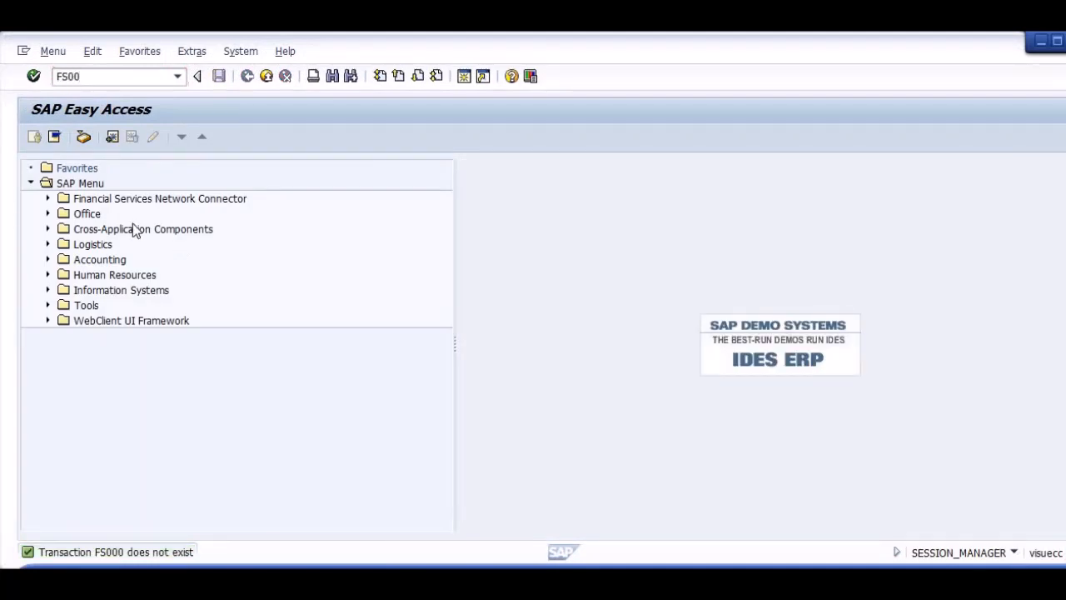
key(Return)
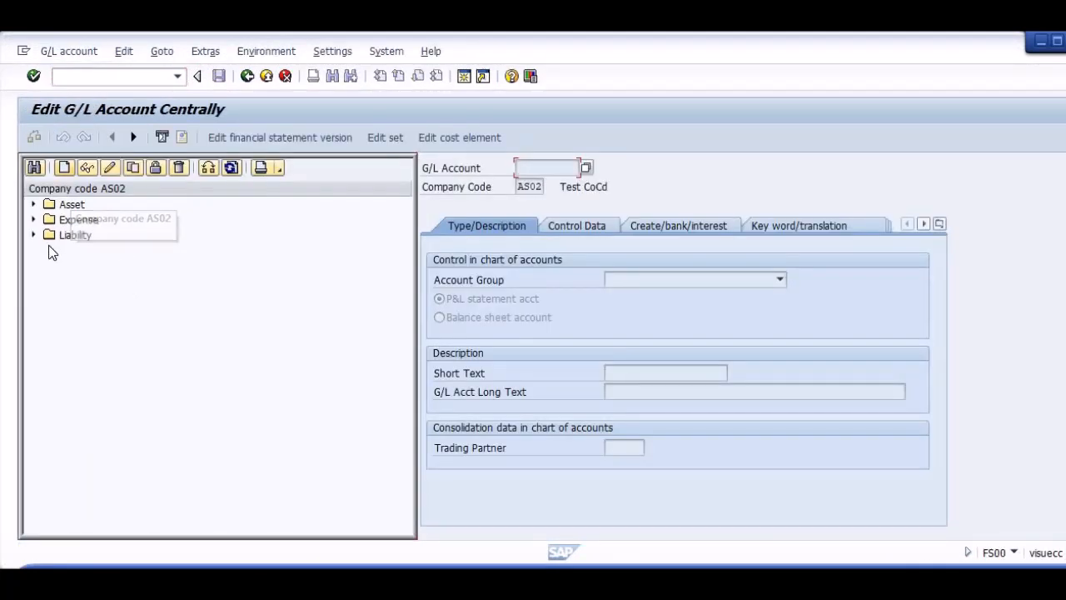
Start creating G/L account 30000001 in company code AS02, next to the main bank account under Asset.
click(37, 203)
click(34, 204)
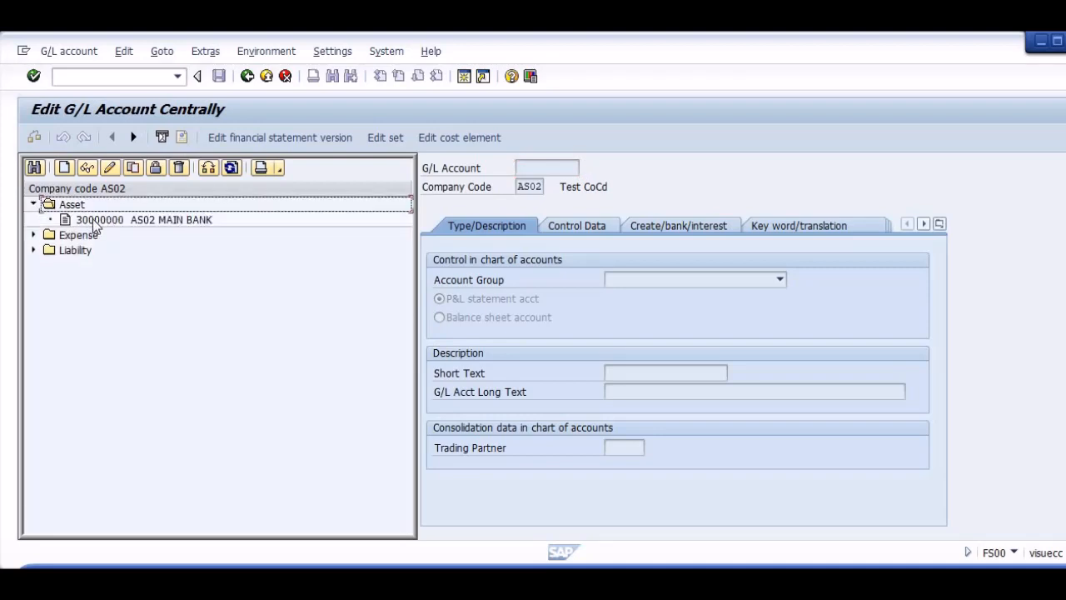
click(70, 171)
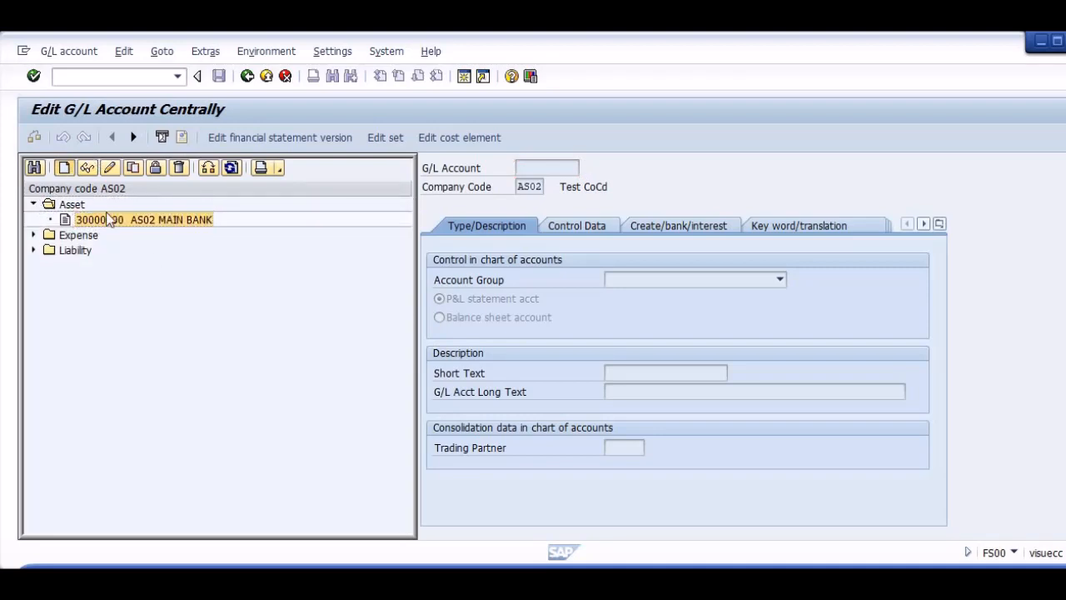
key(Down)
key(Tab)
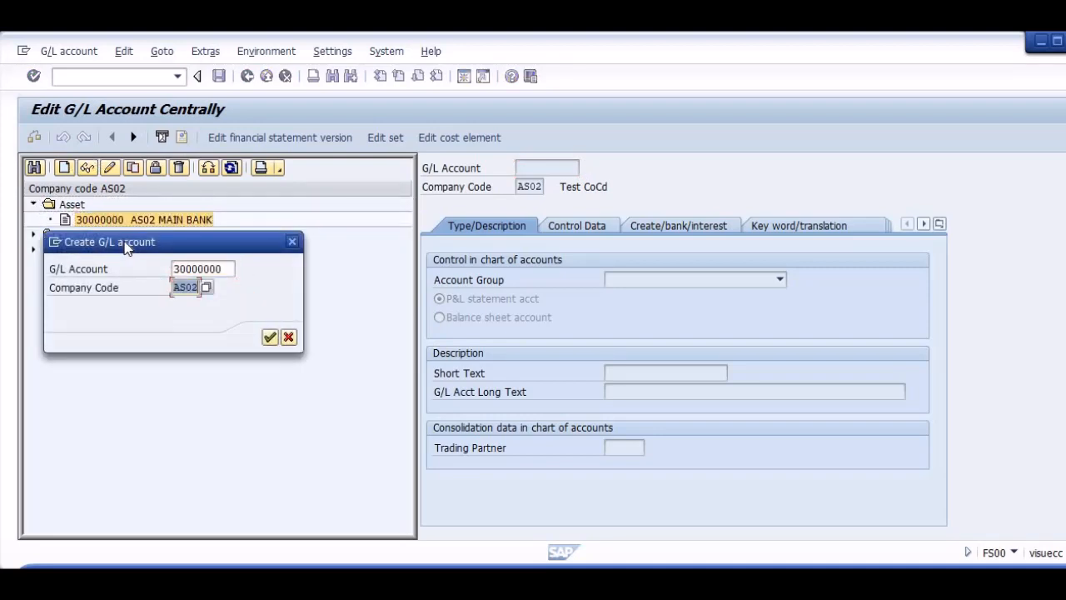
key(shift+Tab)
key(End)
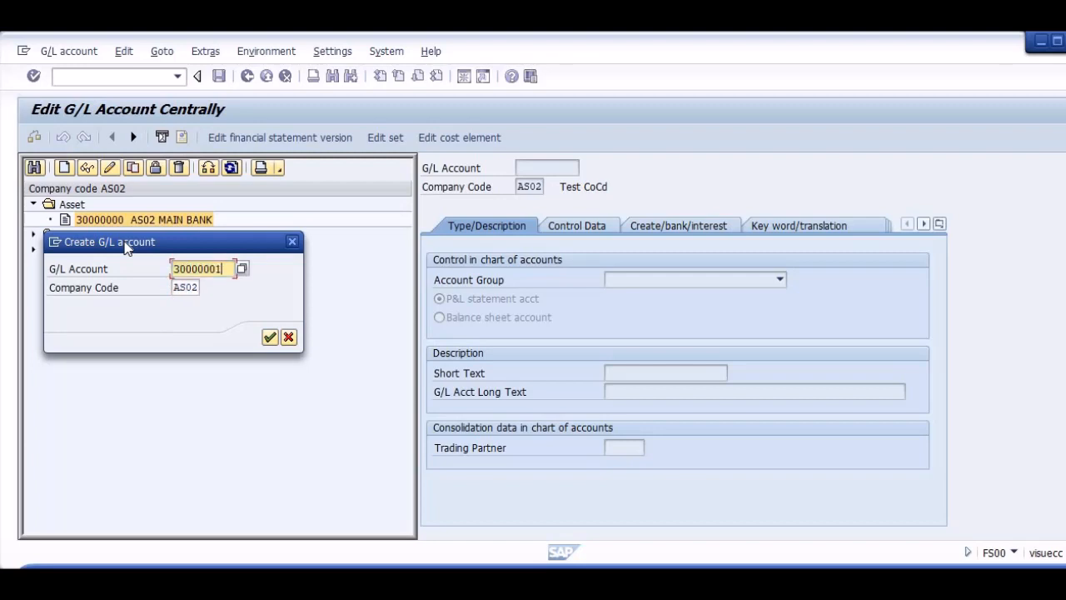
key(Tab)
key(Return)
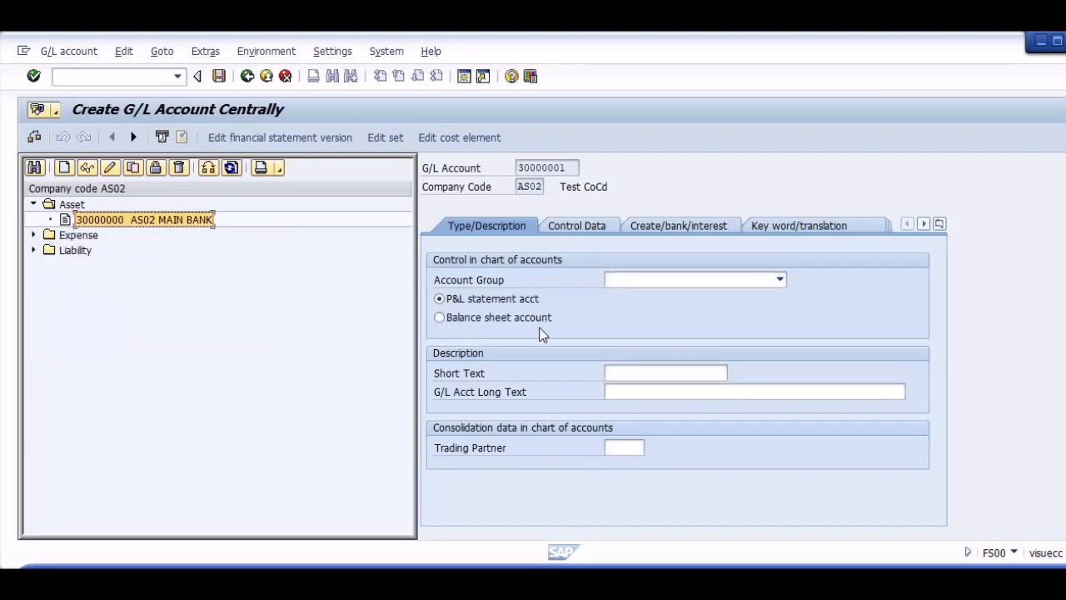
Assign the new G/L account to account group Asset and classify it as a balance sheet account.
click(649, 279)
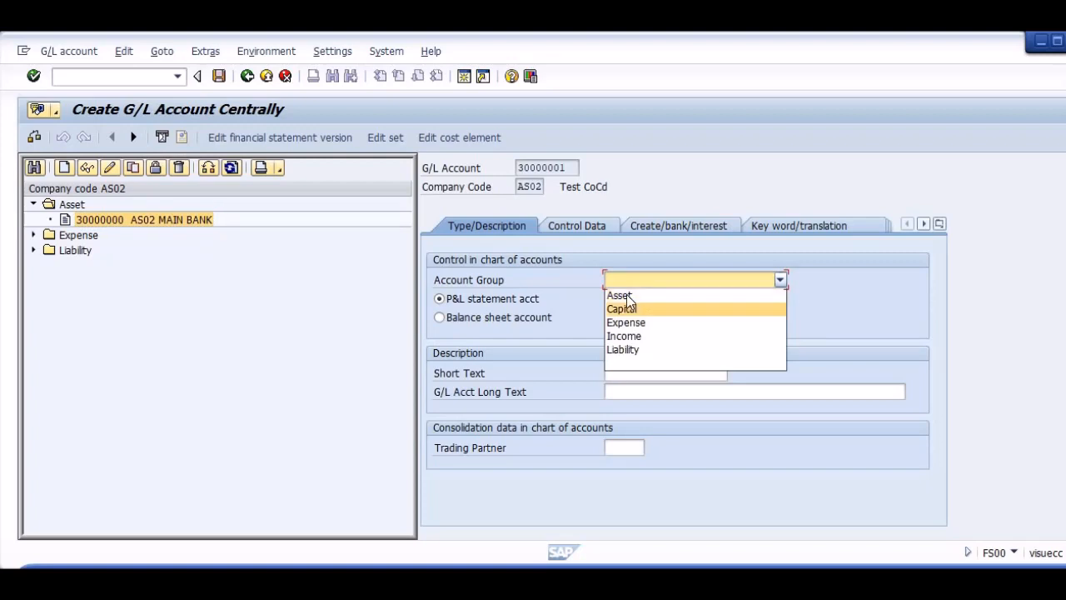
click(621, 296)
click(500, 317)
Enter AS02 OUT BANK as both the short text and the long text of the new G/L account.
click(655, 374)
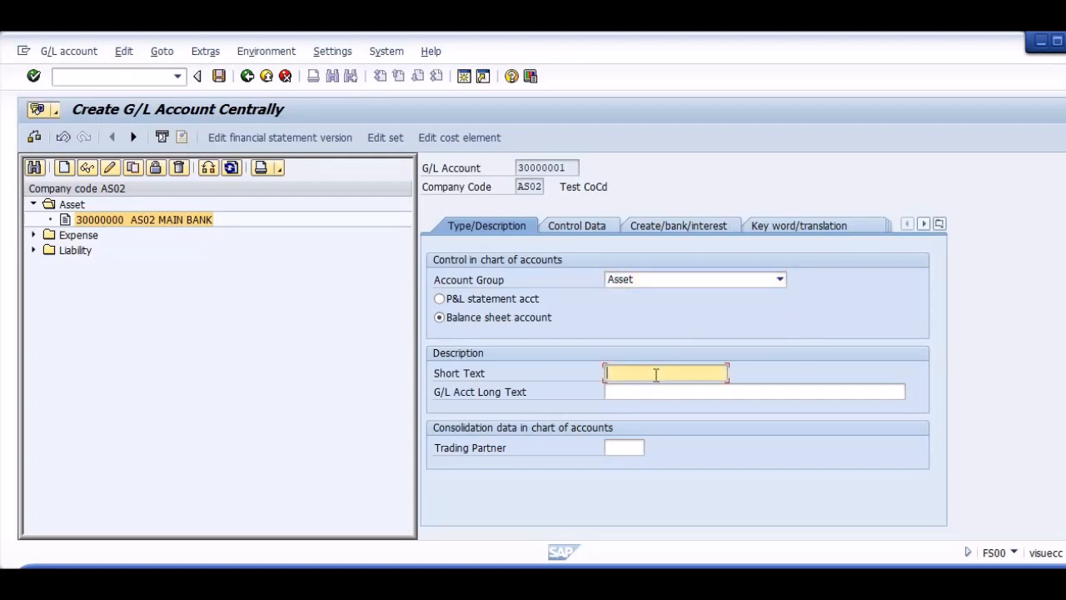
text(AS02 )
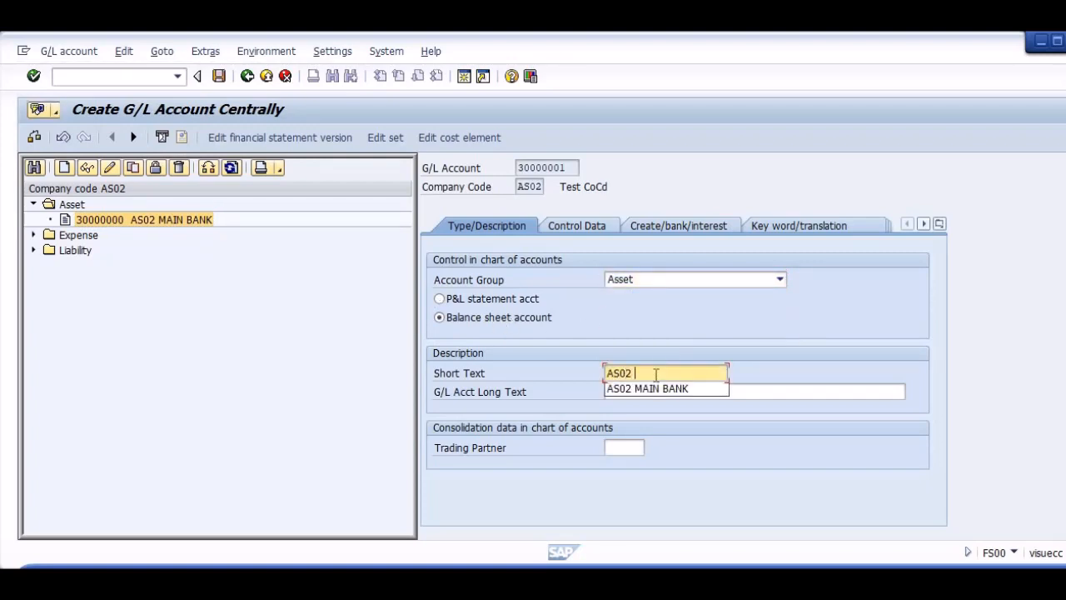
text(OUT BANK)
key(Tab)
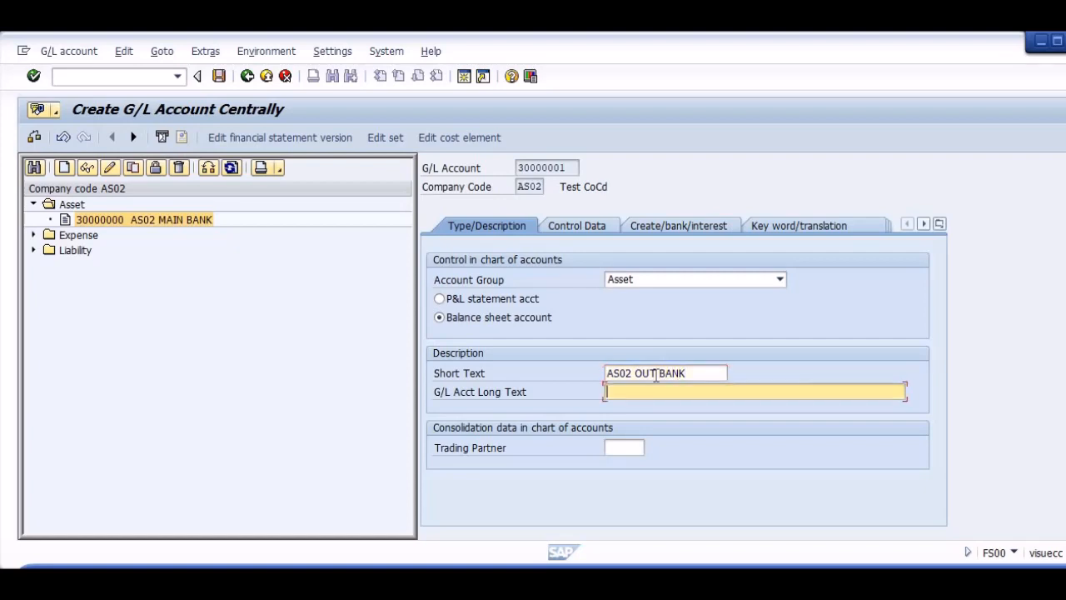
key(shift+Tab)
key(ctrl+c)
key(Tab)
key(ctrl+v)
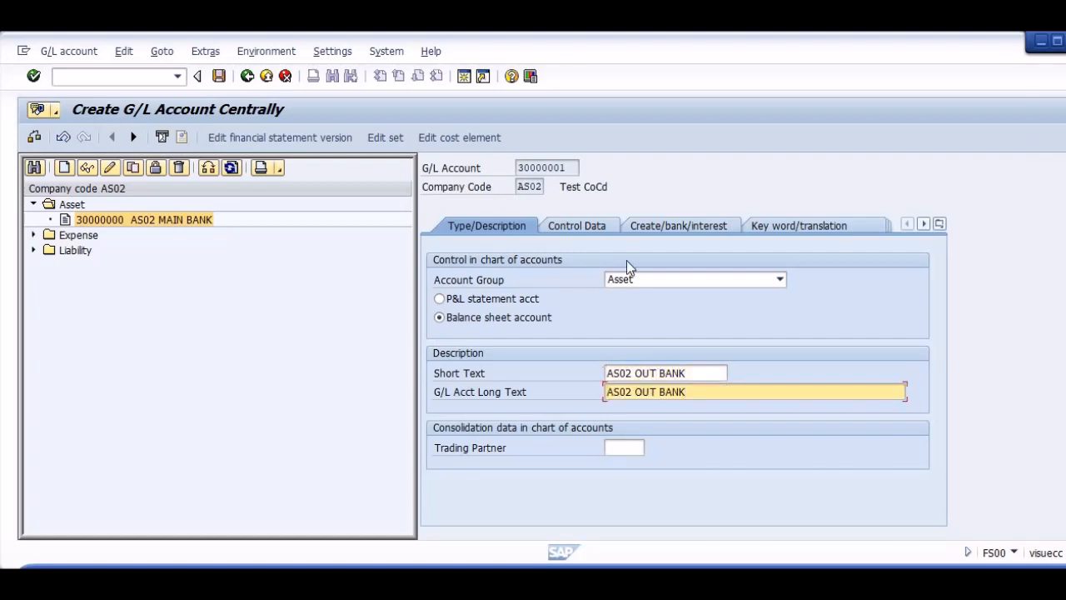
Allow posting without tax, turn on open item management and line item display, and set sort key 001 for the G/L account.
click(543, 225)
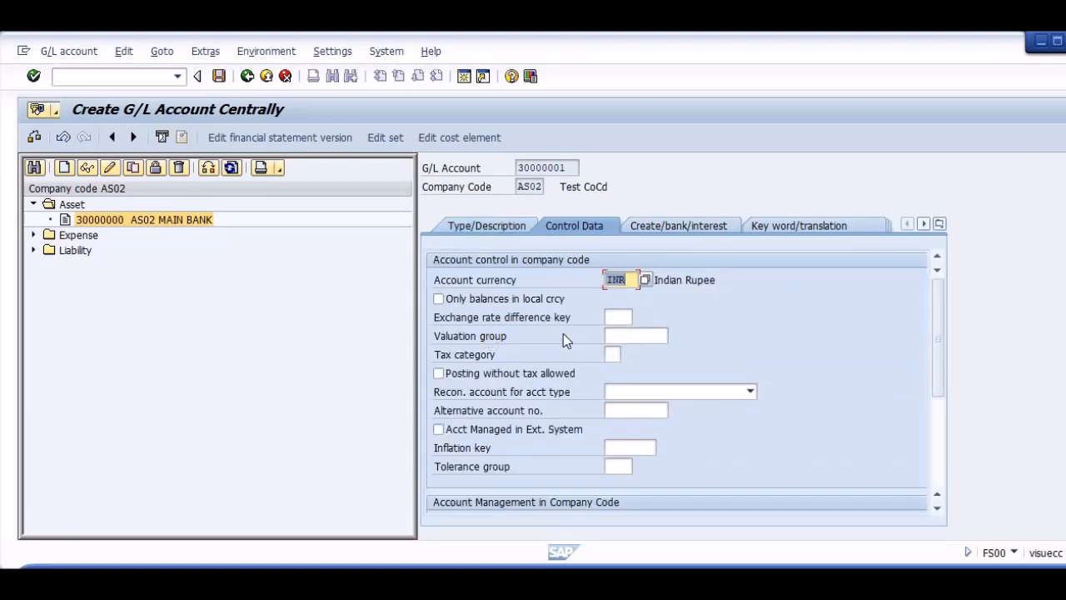
click(472, 372)
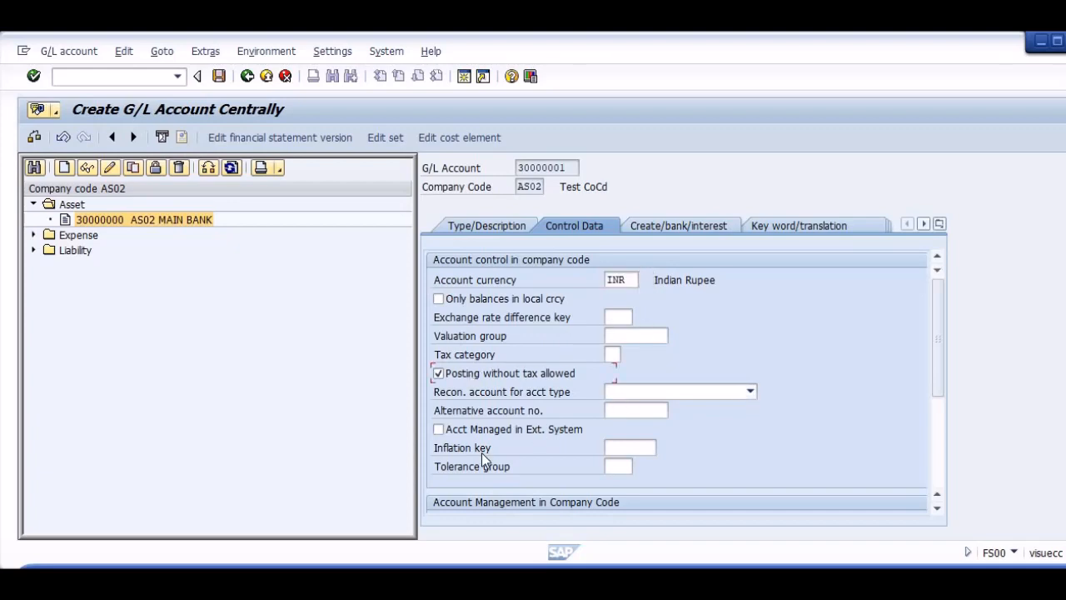
scroll(929, 457, down, 5)
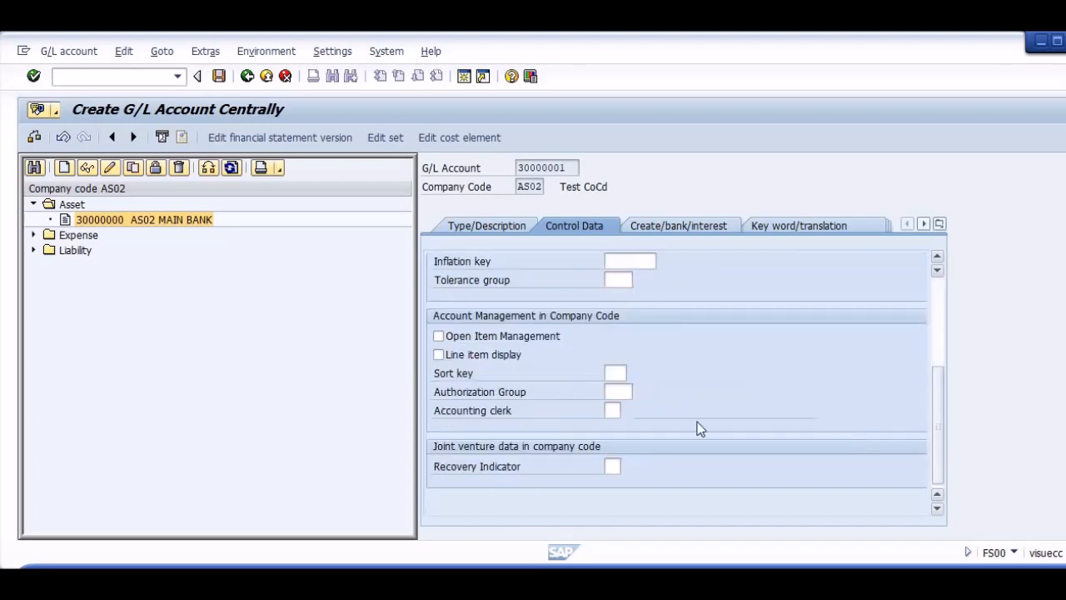
click(438, 337)
click(439, 355)
click(616, 373)
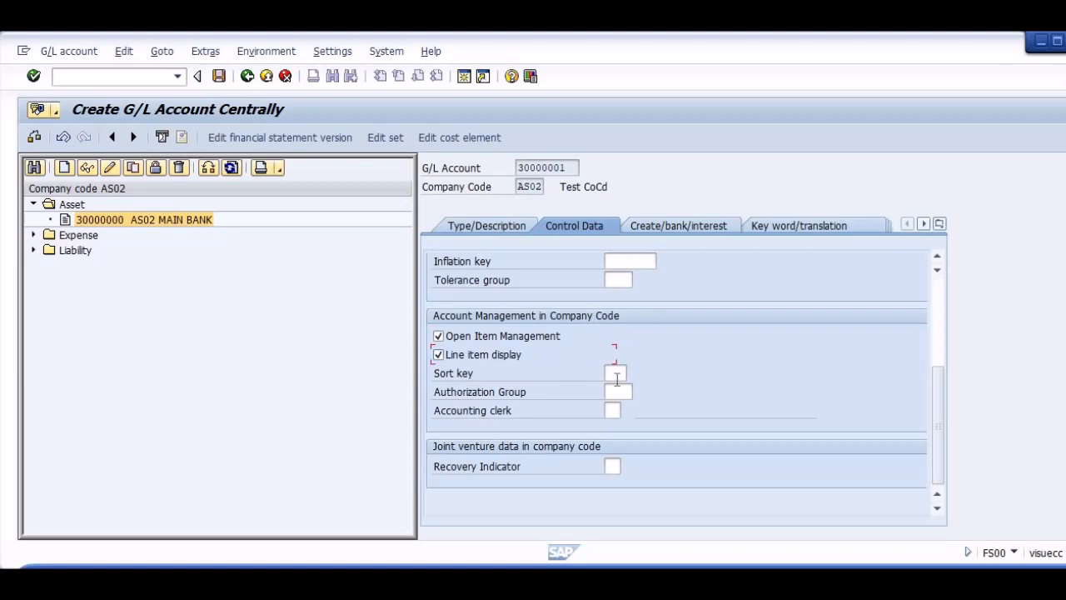
text(001)
Set field status group G032, mark the account as relevant to cash flow and save the new G/L account.
click(723, 218)
text(G032)
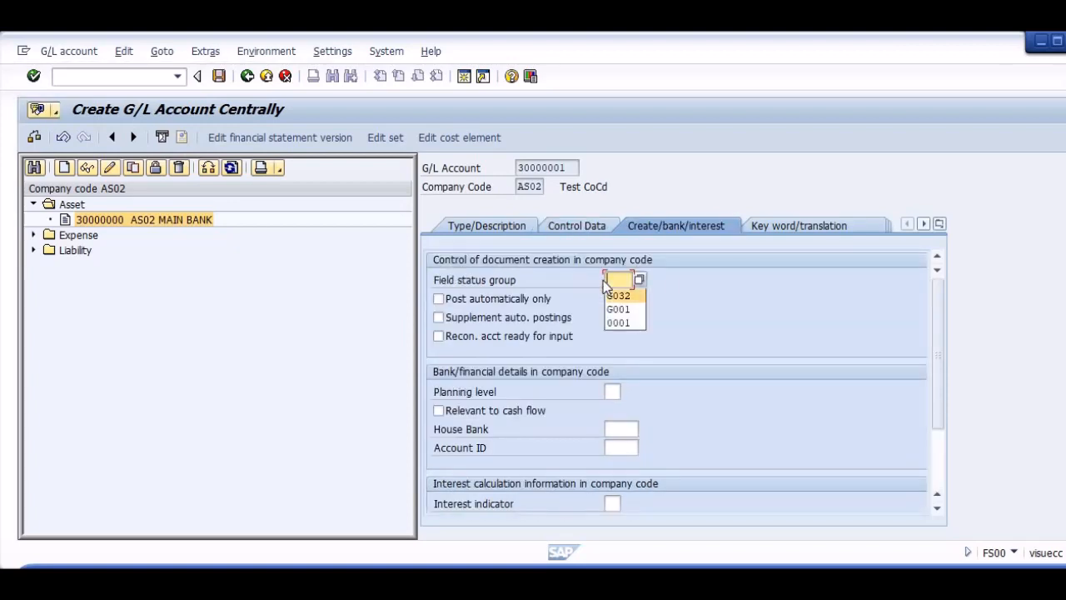
click(504, 410)
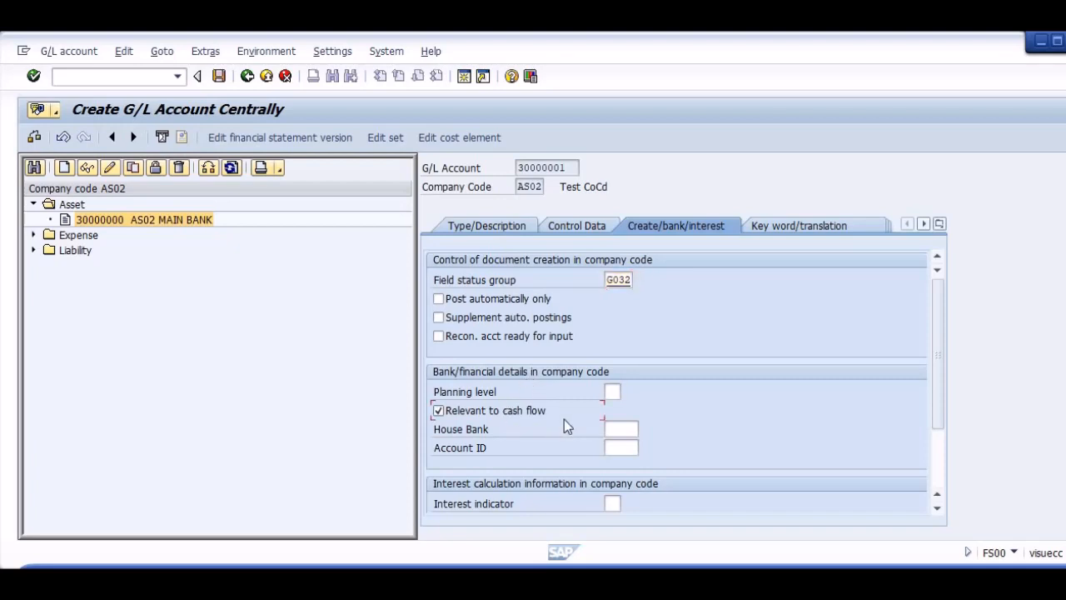
key(Return)
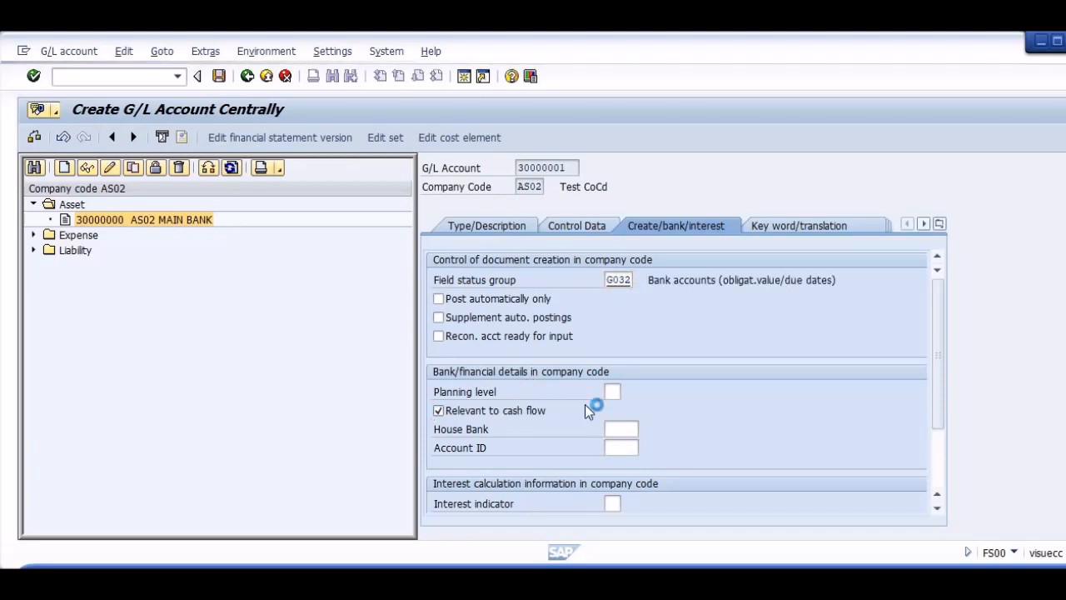
key(ctrl+s)
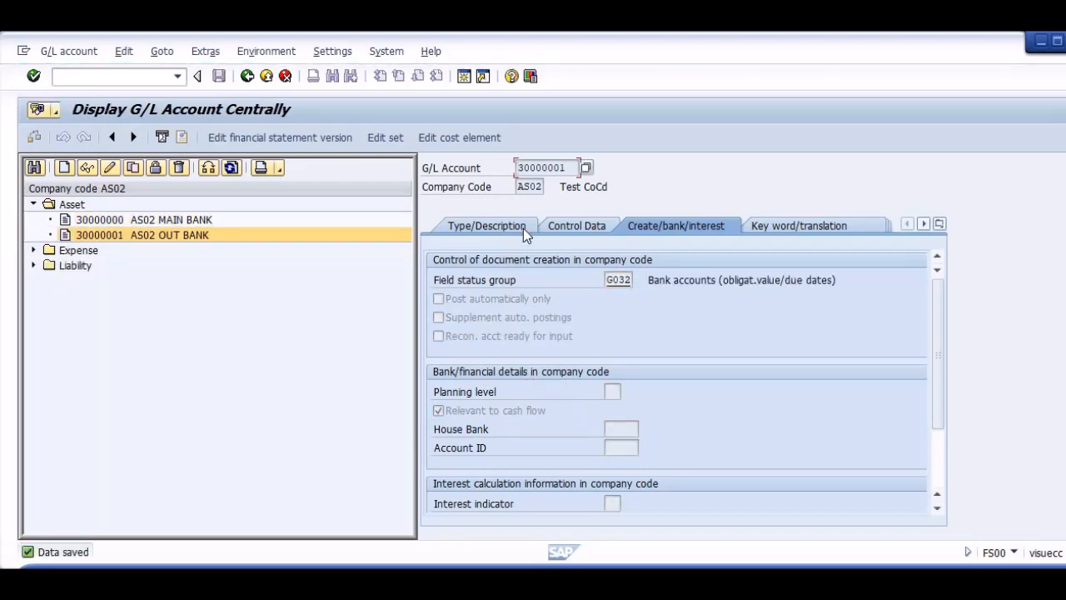
Copy the new G/L account number 30000001 into the first bank accounts entry of bank determination as its bank subaccount.
drag(571, 172, 483, 178)
key(ctrl+c)
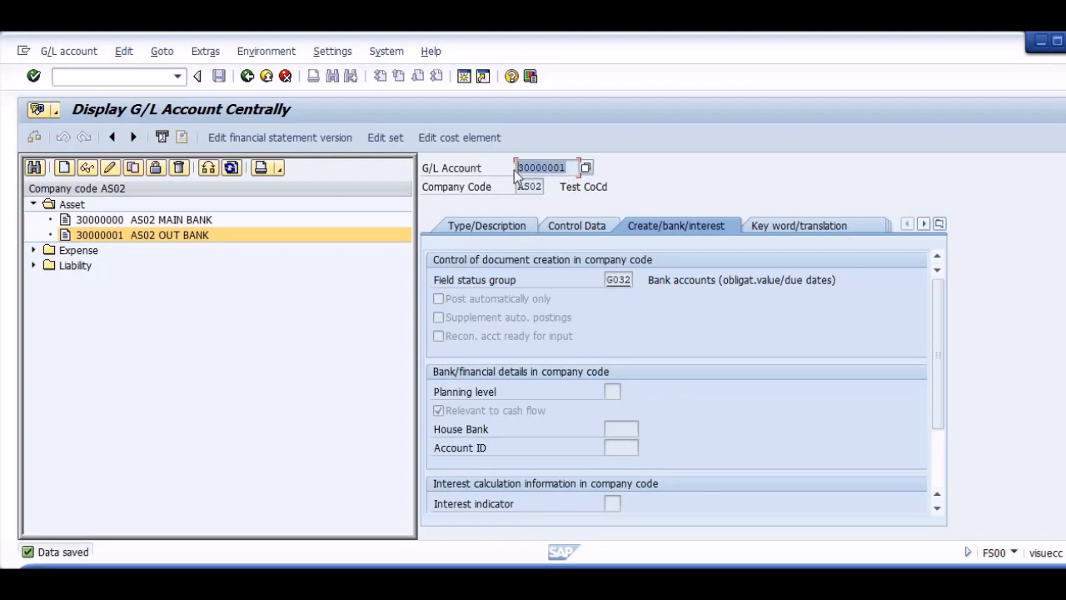
key(alt+Tab)
key(alt+Tab)
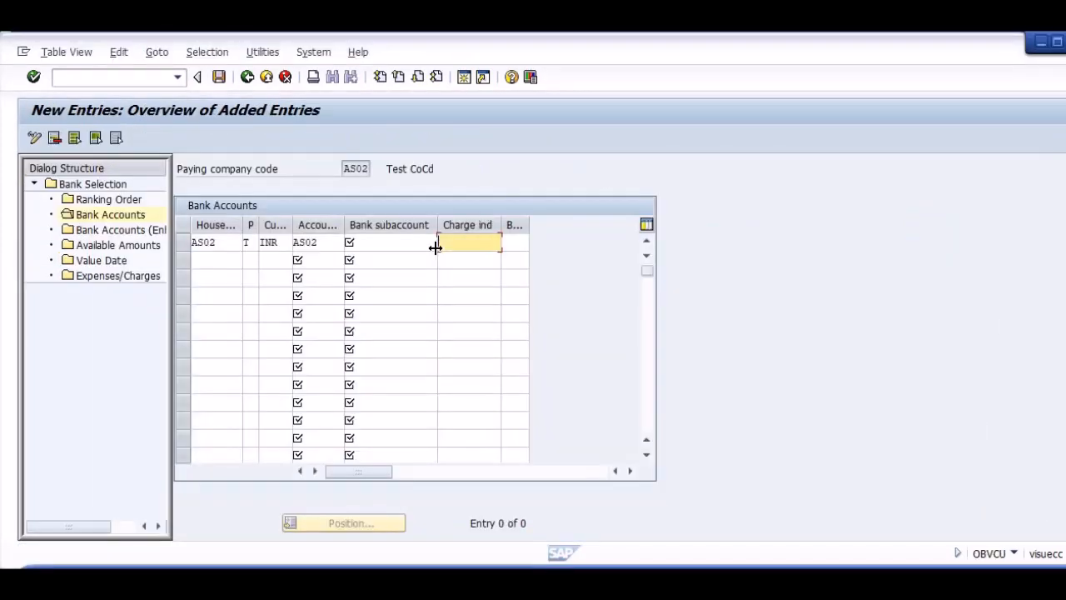
click(433, 244)
key(ctrl+v)
key(Down)
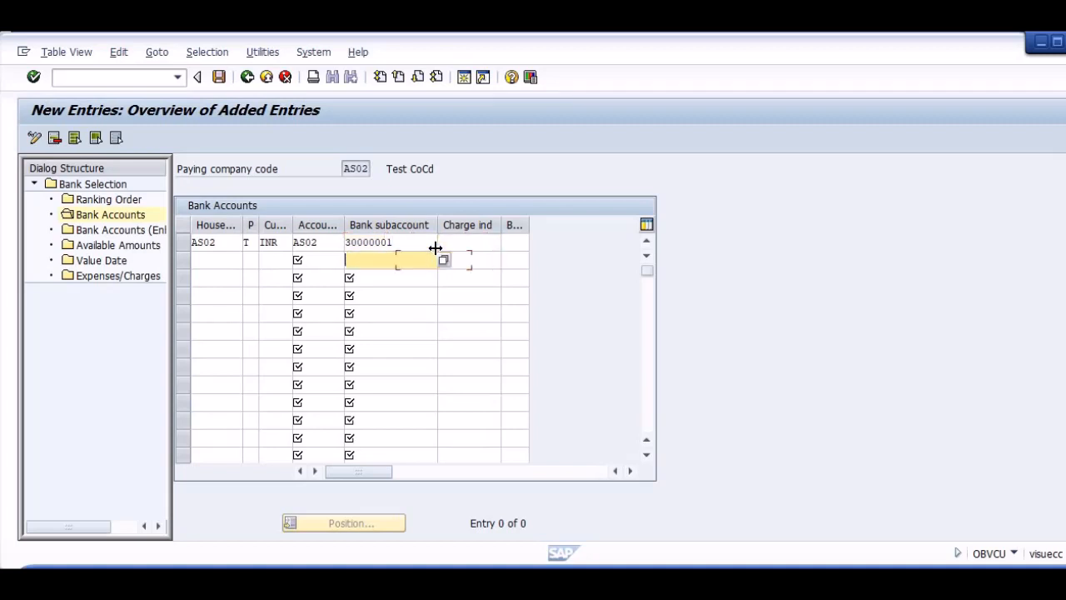
Add a second bank accounts entry with house bank AS02, payment method T, currency INR, account ID AS02 and bank subaccount 30000001.
key(shift+Tab)
key(shift+Tab)
key(shift+Tab)
key(shift+Tab)
text(AS02)
key(Tab)
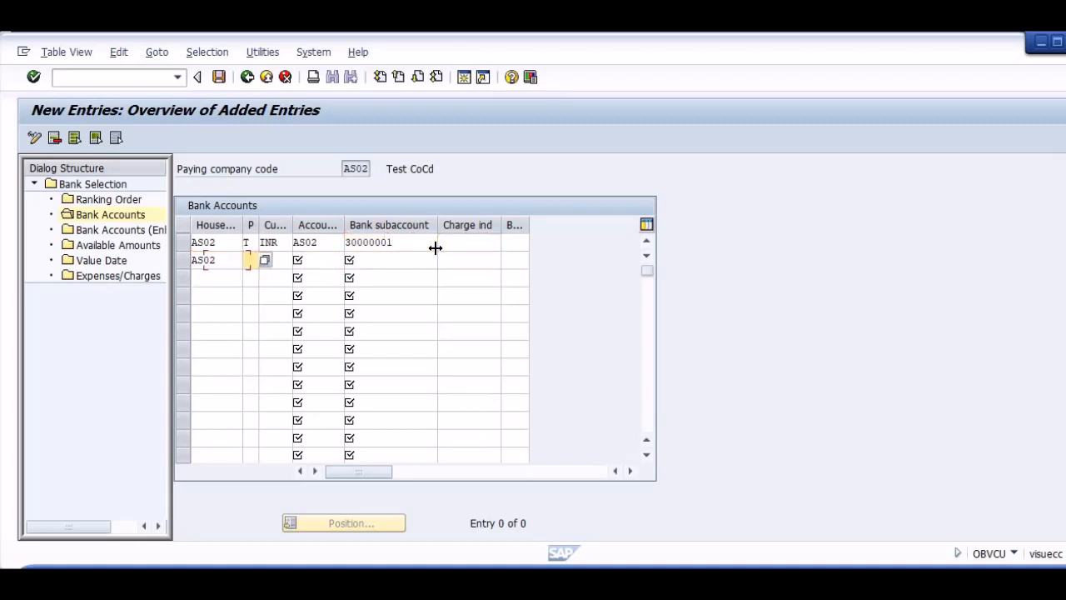
text(T)
key(Tab)
text(INR)
key(Tab)
text(AS02)
key(Tab)
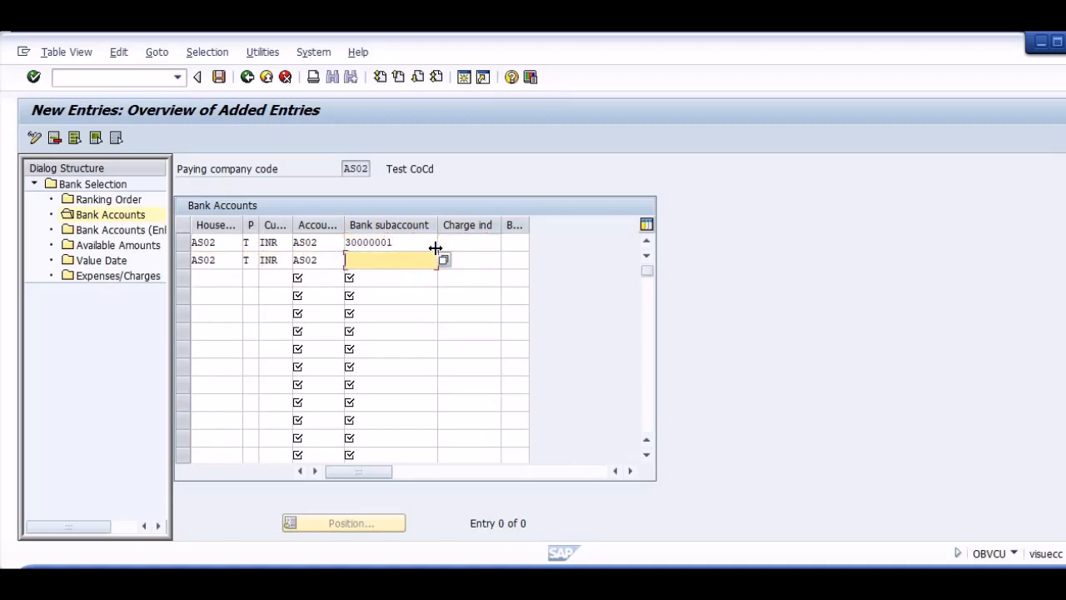
key(ctrl+v)
key(Return)
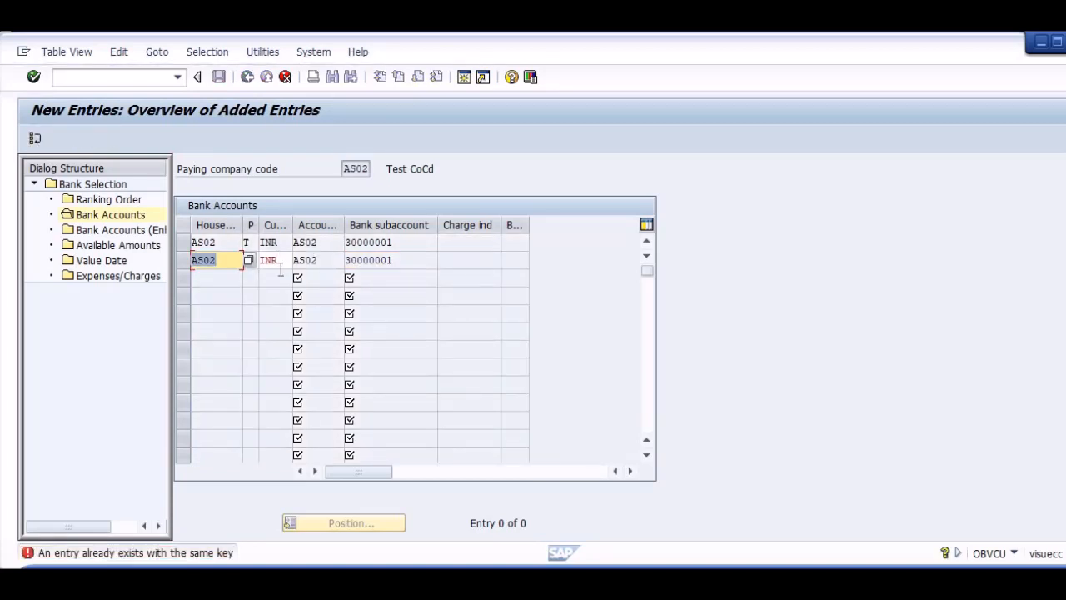
Change the payment method of the second bank accounts entry to C.
key(Tab)
text(C)
key(Return)
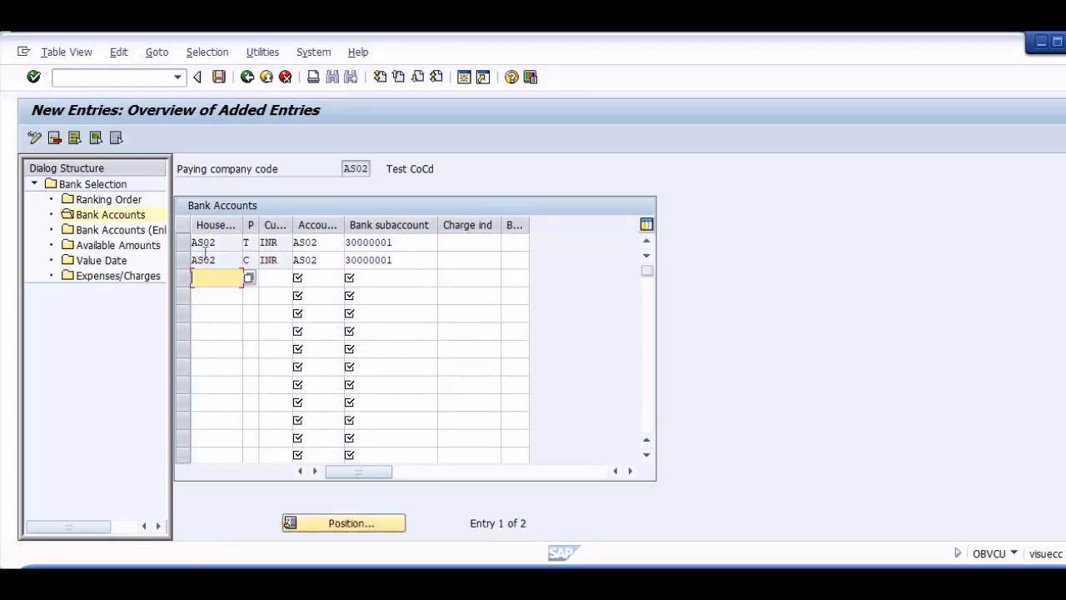
Start a new available amounts entry for paying company code AS02 with house bank AS02 and account ID AS02.
click(120, 247)
double_click(134, 252)
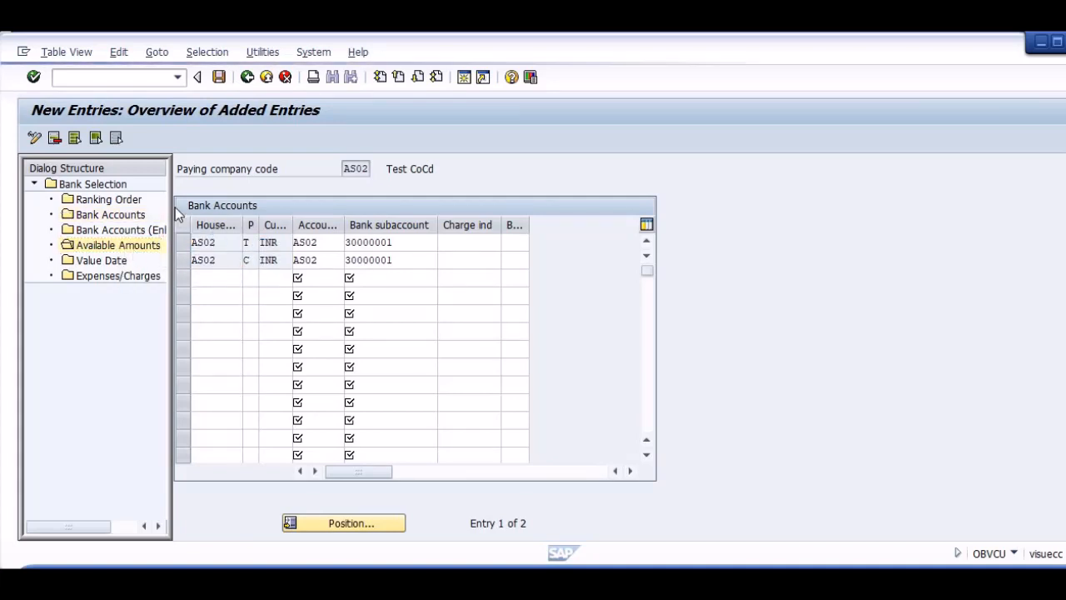
click(90, 138)
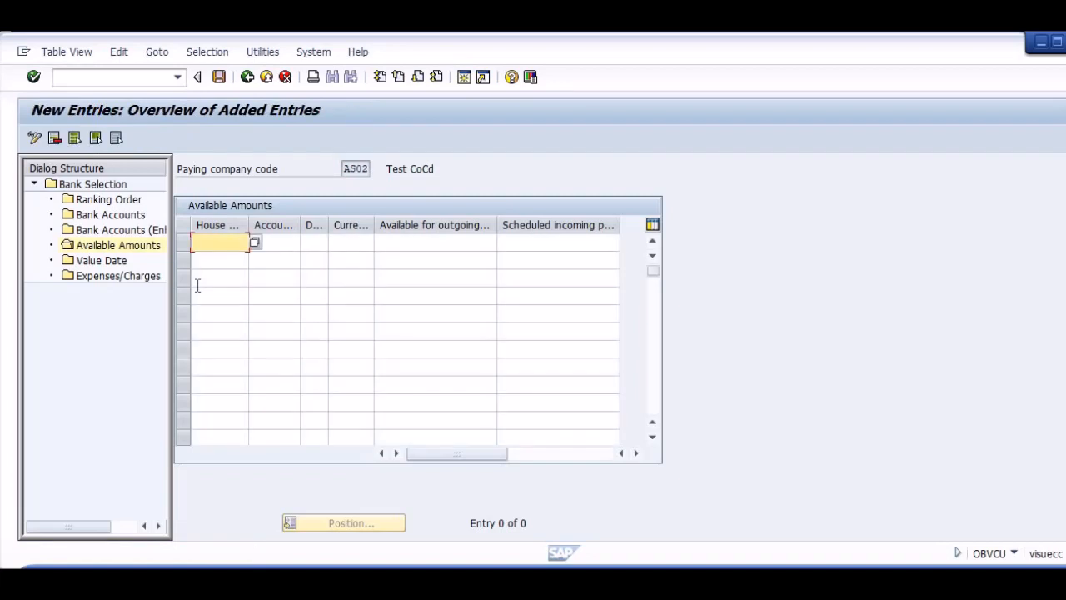
text(AS02)
key(Tab)
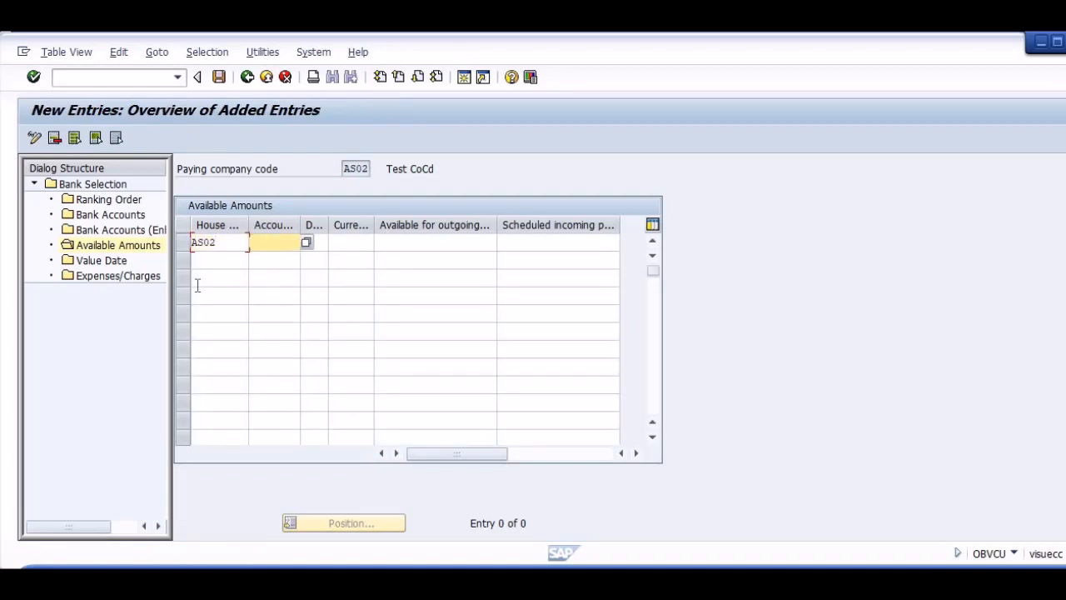
text(AS02)
key(Tab)
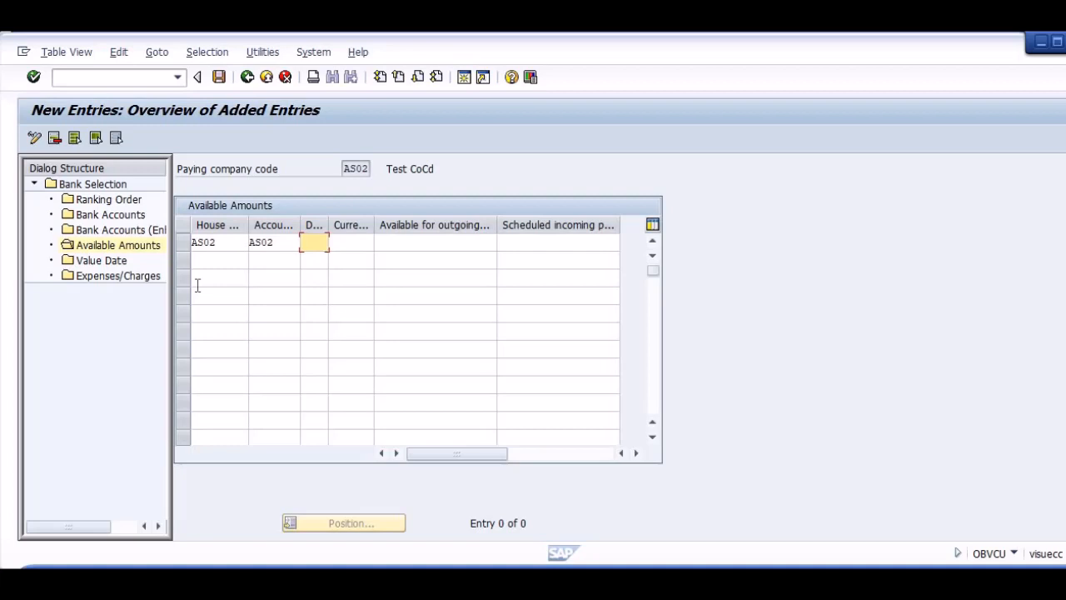
click(353, 242)
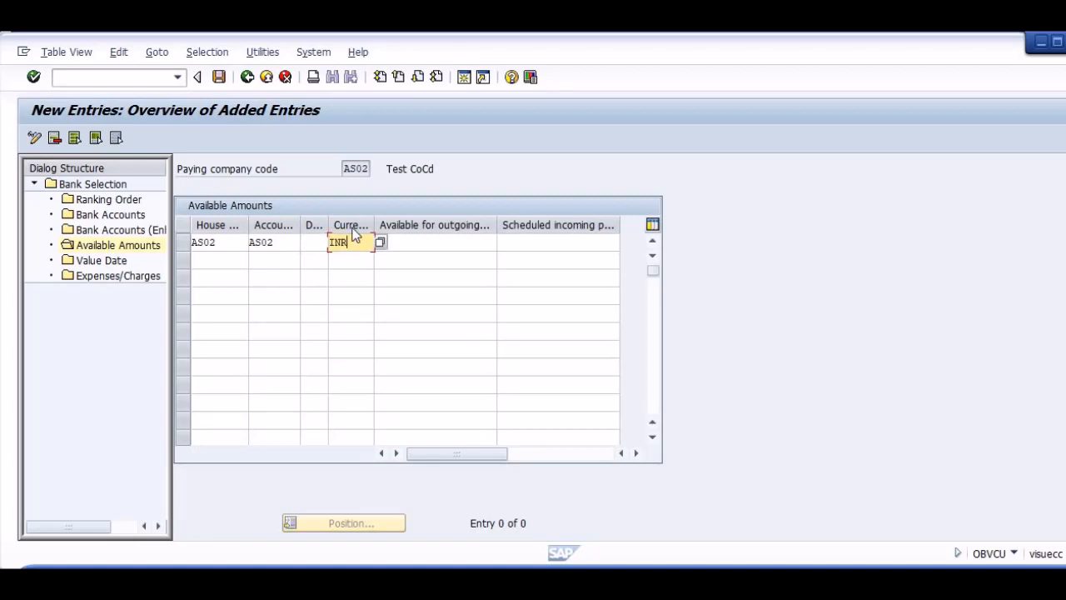
key(Tab)
text(9999999999999999)
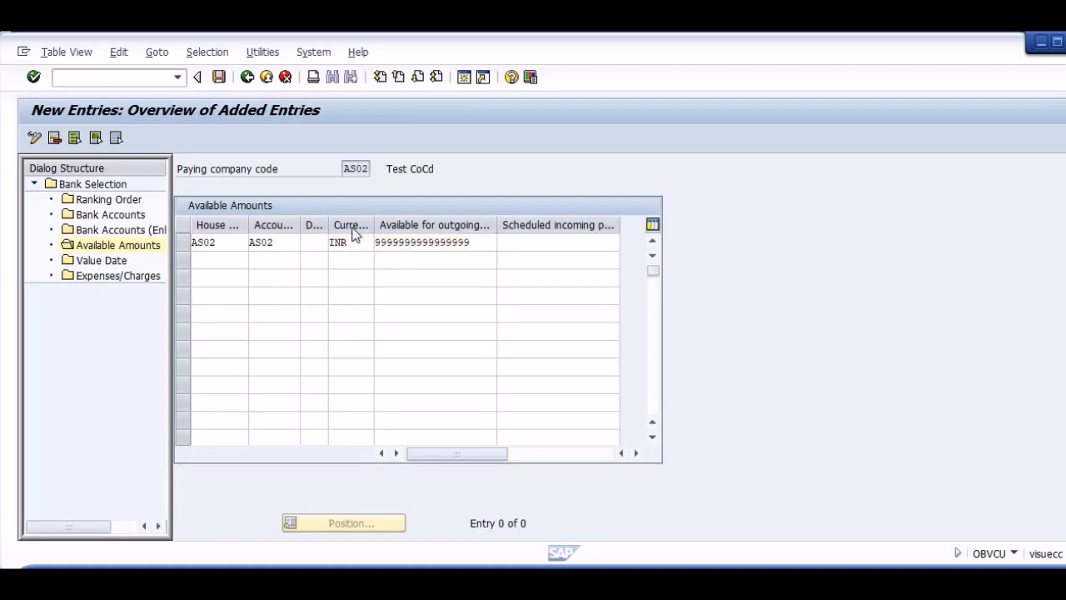
key(Return)
key(BackSpace)
text(9999999999)
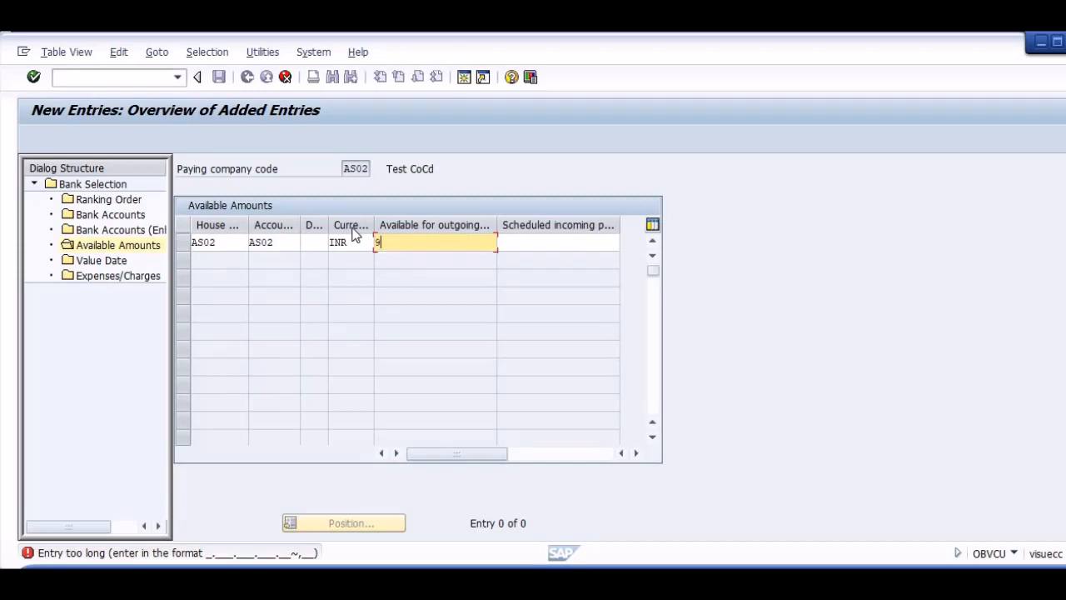
key(Return)
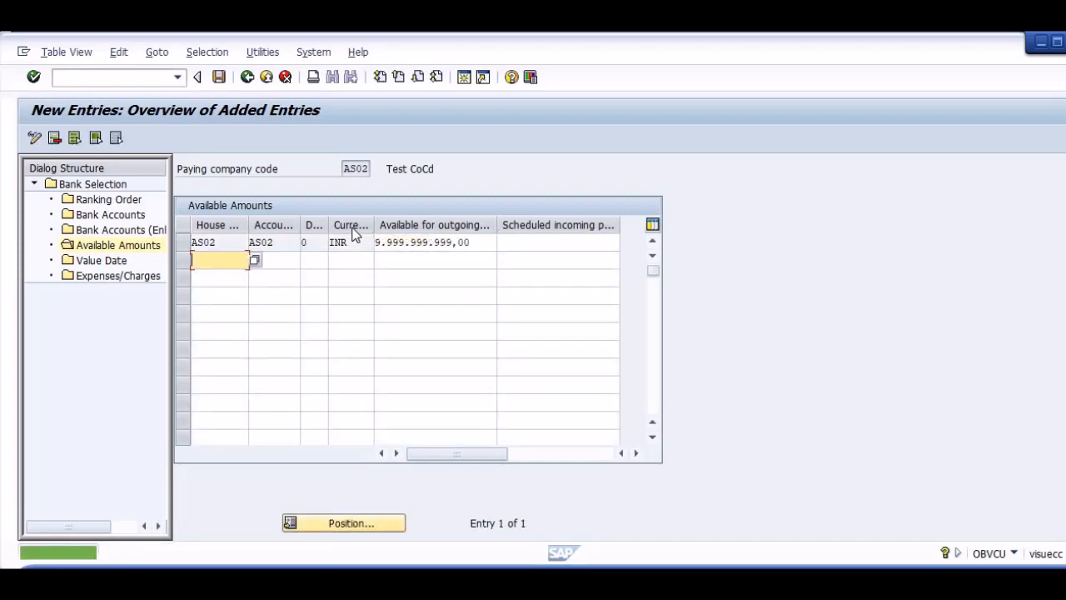
key(ctrl+s)
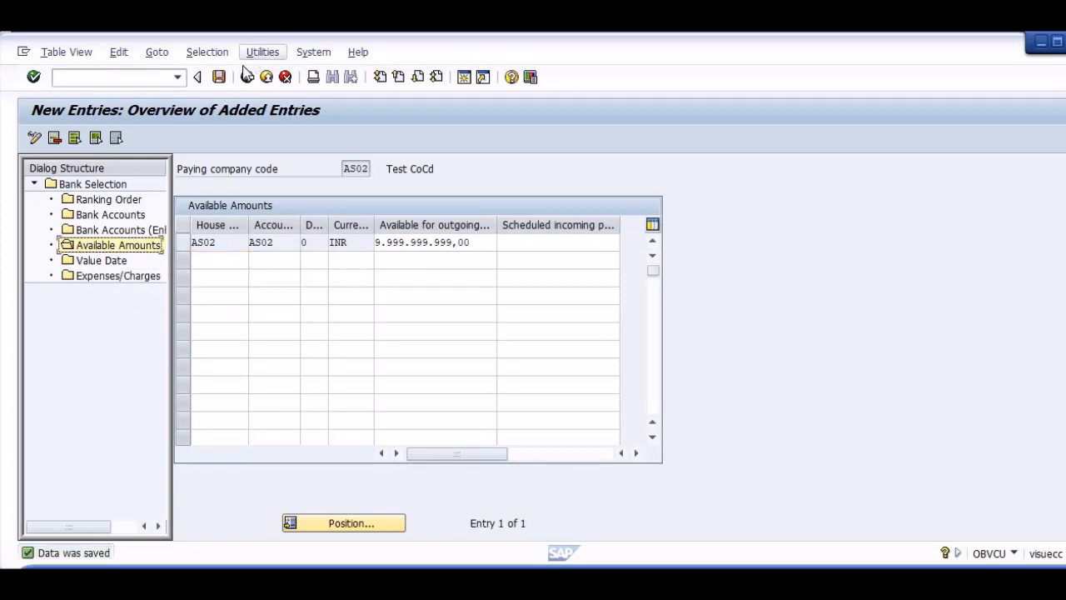
Exit bank determination to the SAP start screen and switch to the Word configuration guide to review the AP Setup list.
click(122, 75)
text(/n)
key(Return)
key(alt+Tab)
key(alt+Tab)
key(alt+Tab)
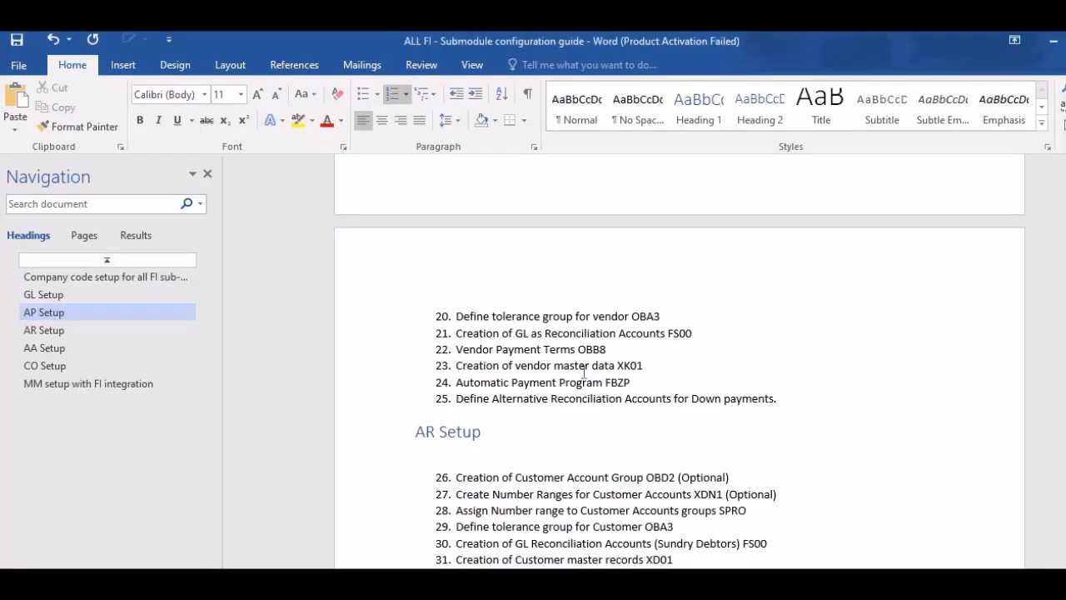
scroll(653, 371, down, 1)
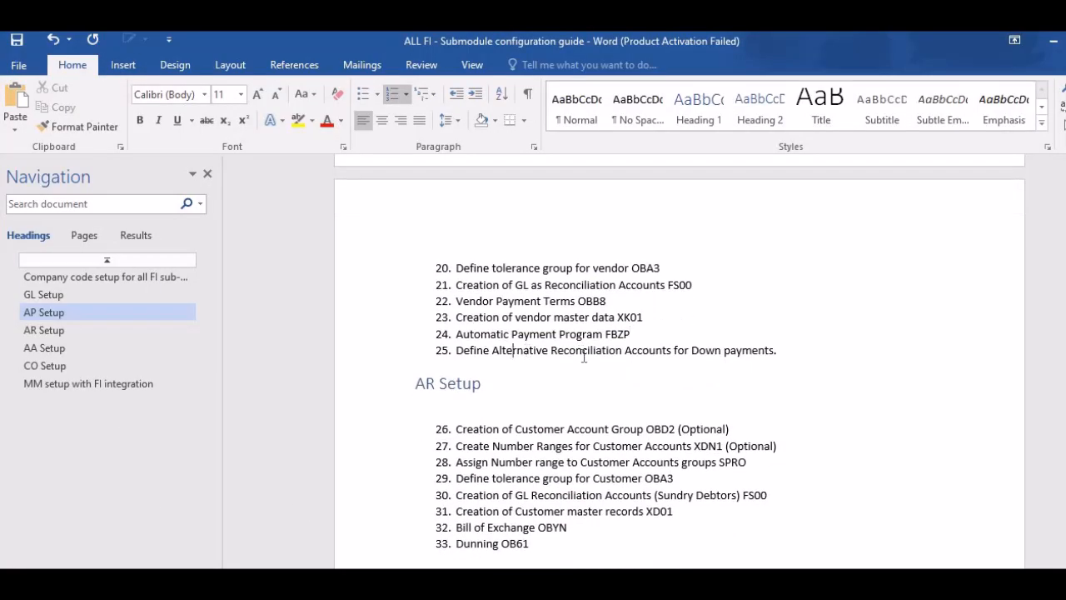
Add a new numbered item after the down payments item at the end of the guide's AP Setup list.
drag(499, 351, 728, 355)
click(726, 350)
key(alt+Tab)
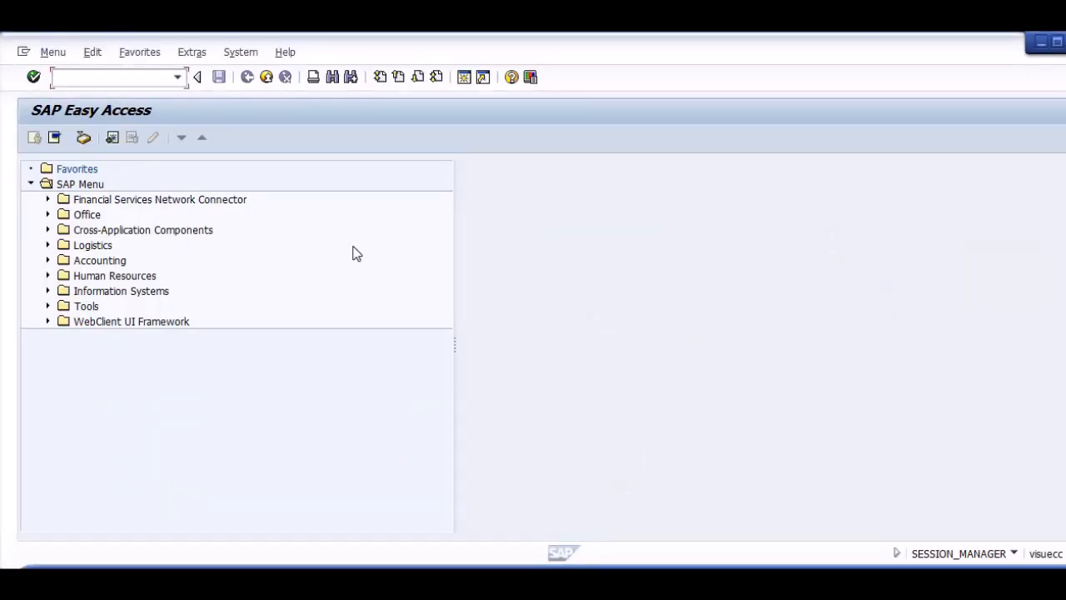
key(alt+Tab)
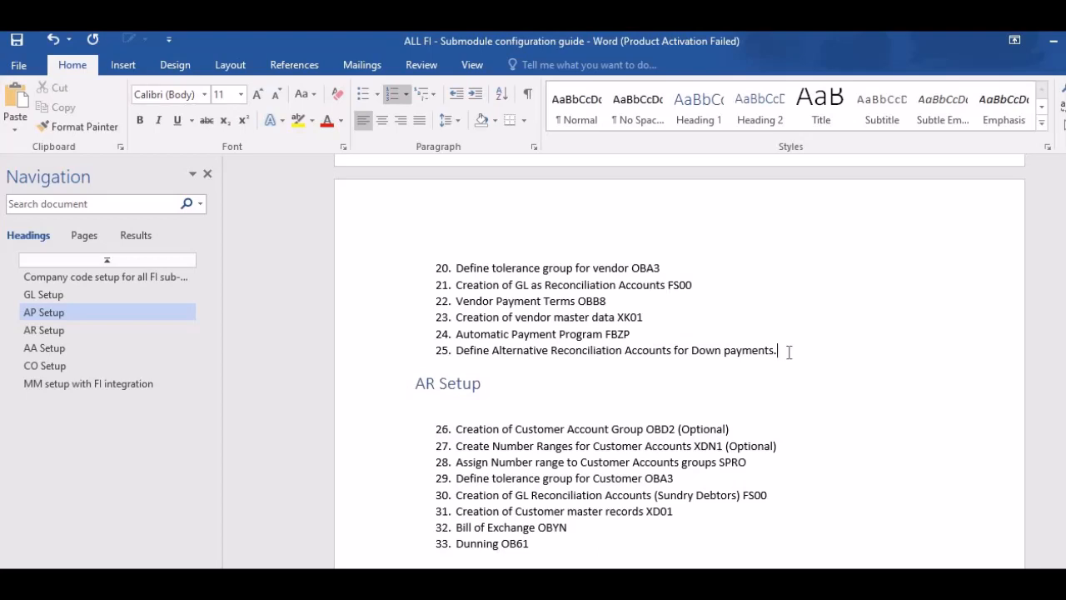
key(Return)
text(pOST)
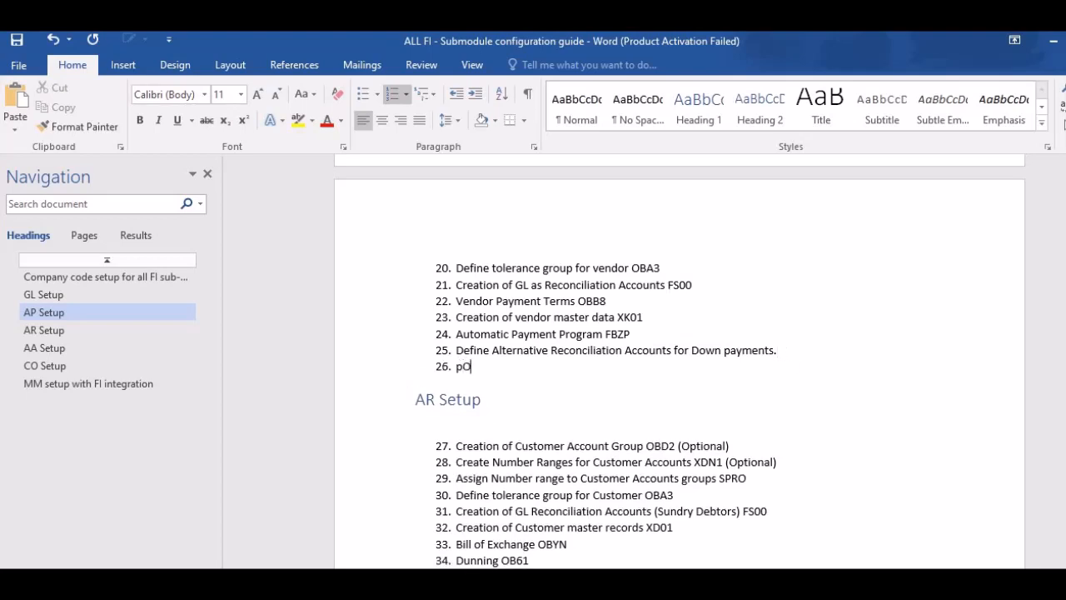
key(BackSpace)
key(BackSpace)
text(P)
Switch to SAP and start vendor invoice entry with transaction FB60 for company code AS02.
key(alt+Tab)
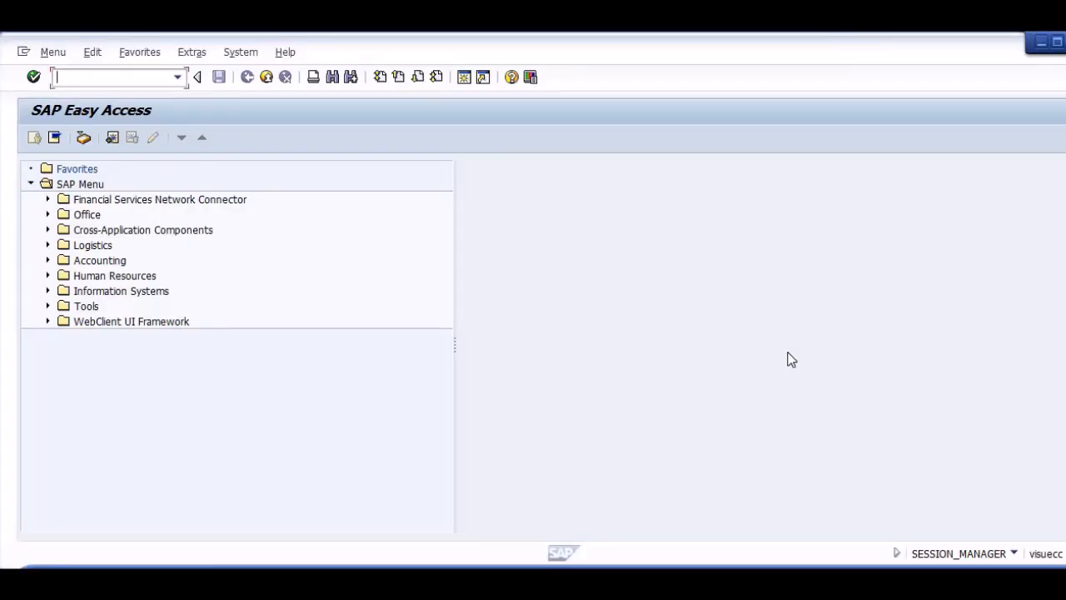
text(fb60)
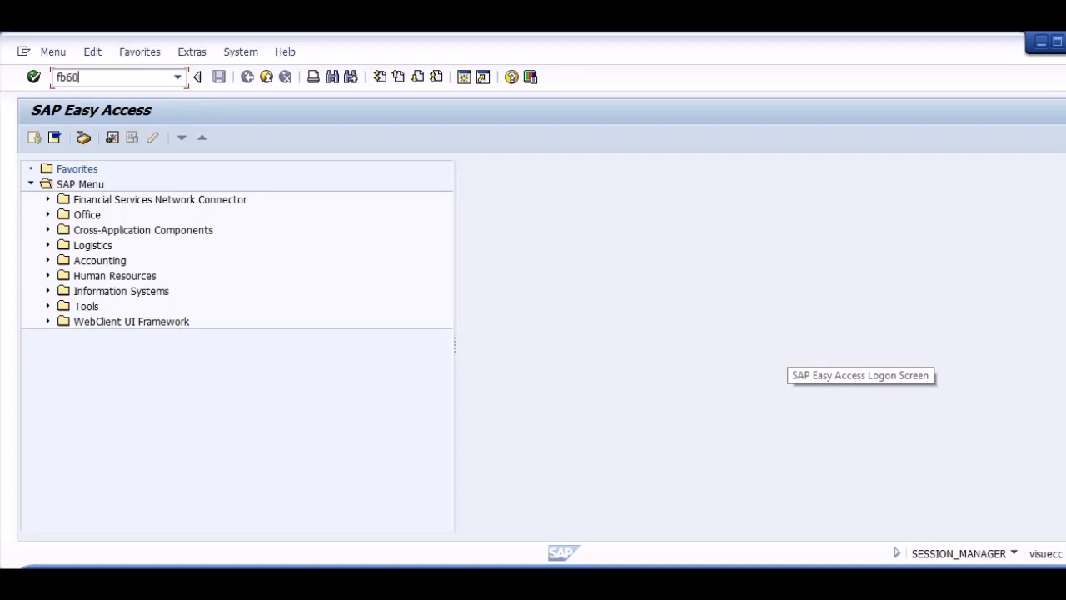
key(Return)
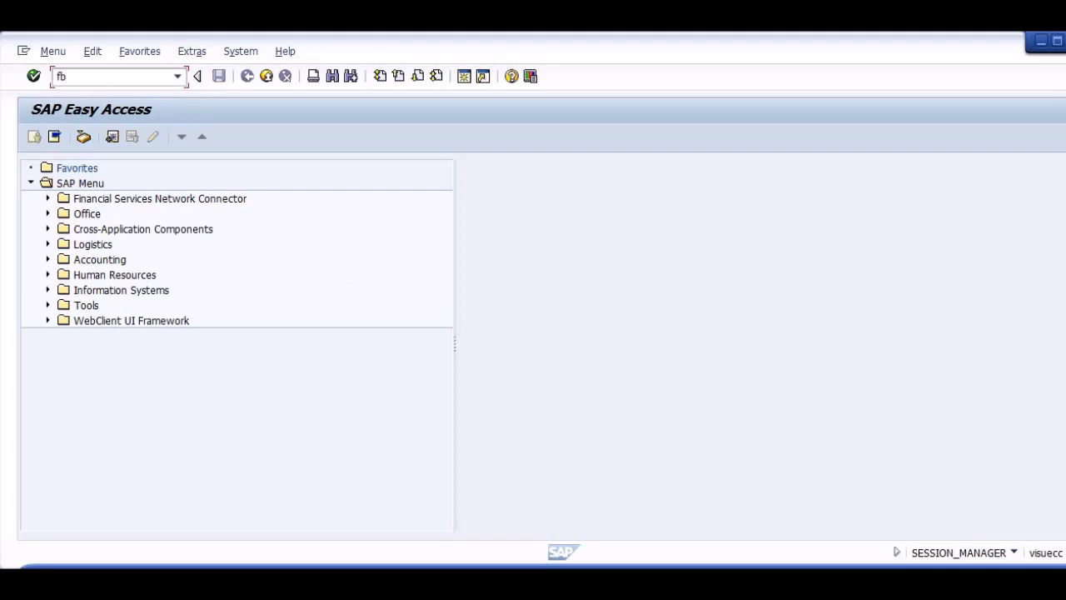
text(fb60)
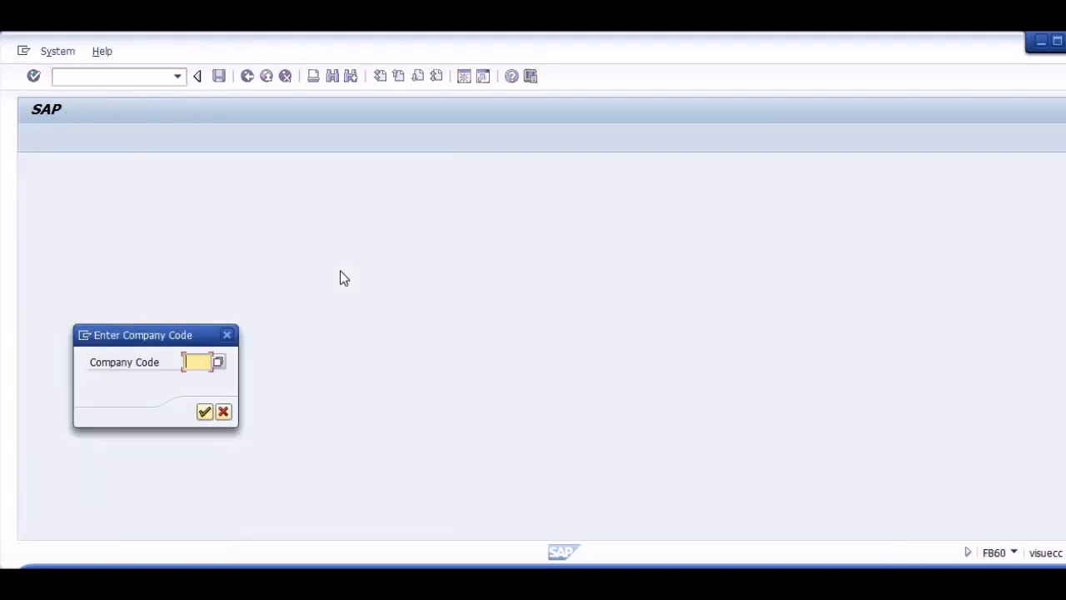
text(as02)
key(Return)
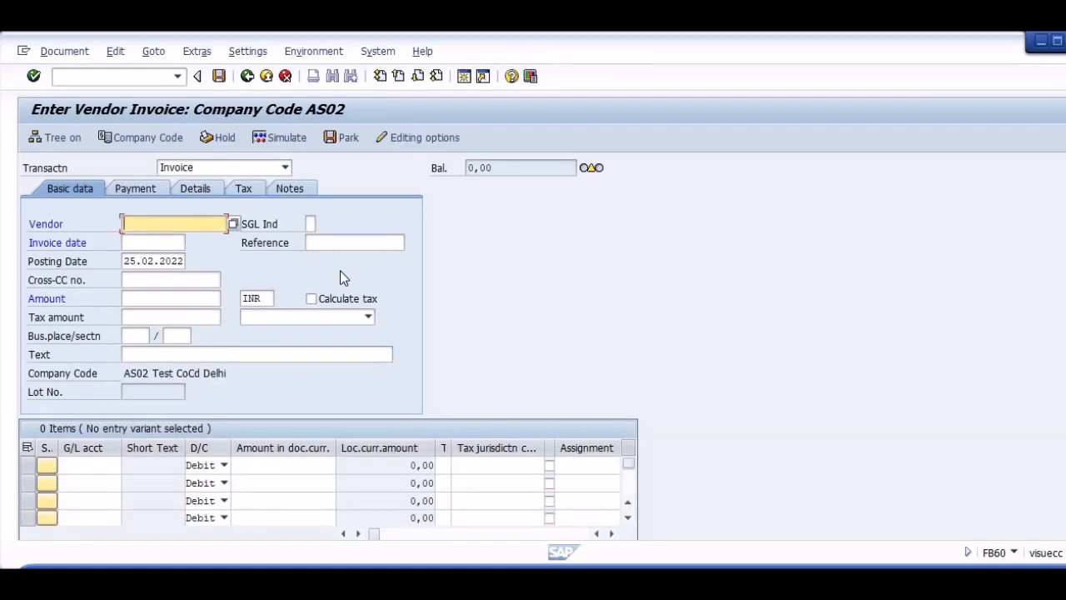
Look up vendors by country/company code for AS02 and select AS02 VENDOR as the invoice's vendor.
key(F4)
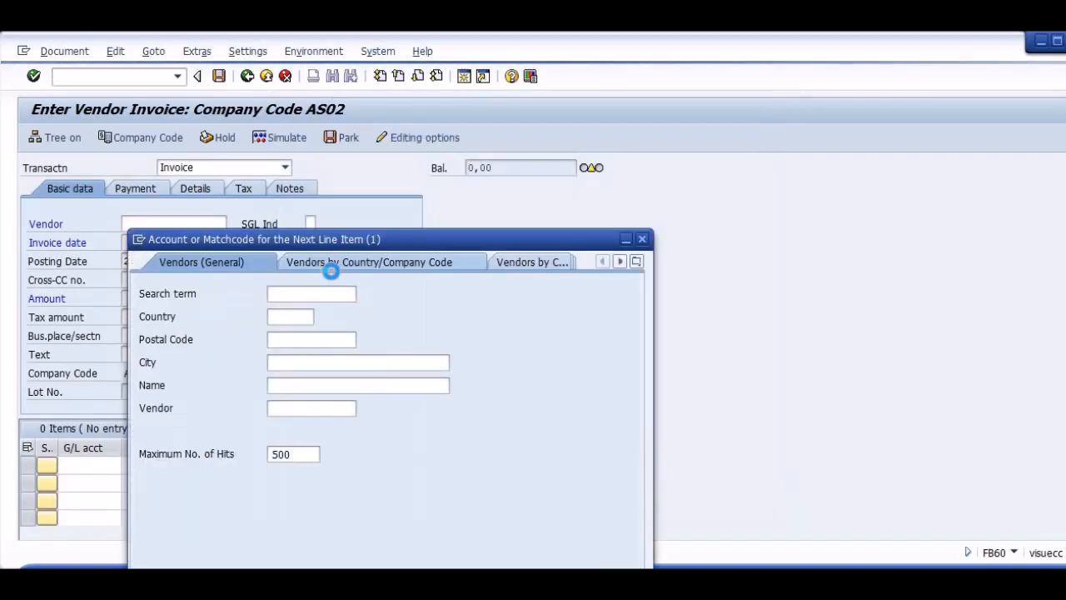
click(377, 265)
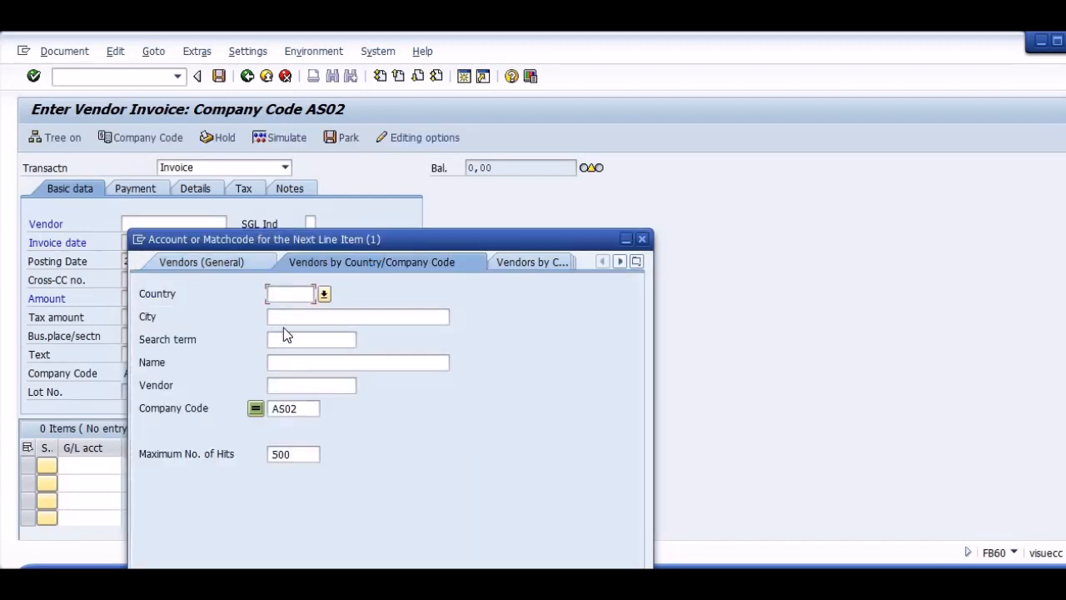
click(285, 385)
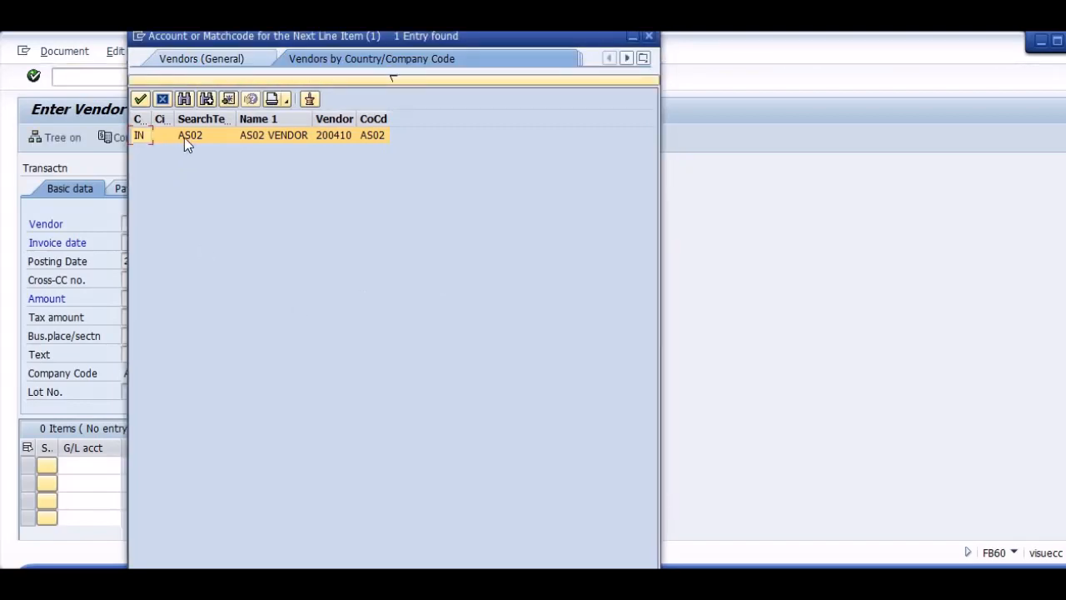
double_click(187, 140)
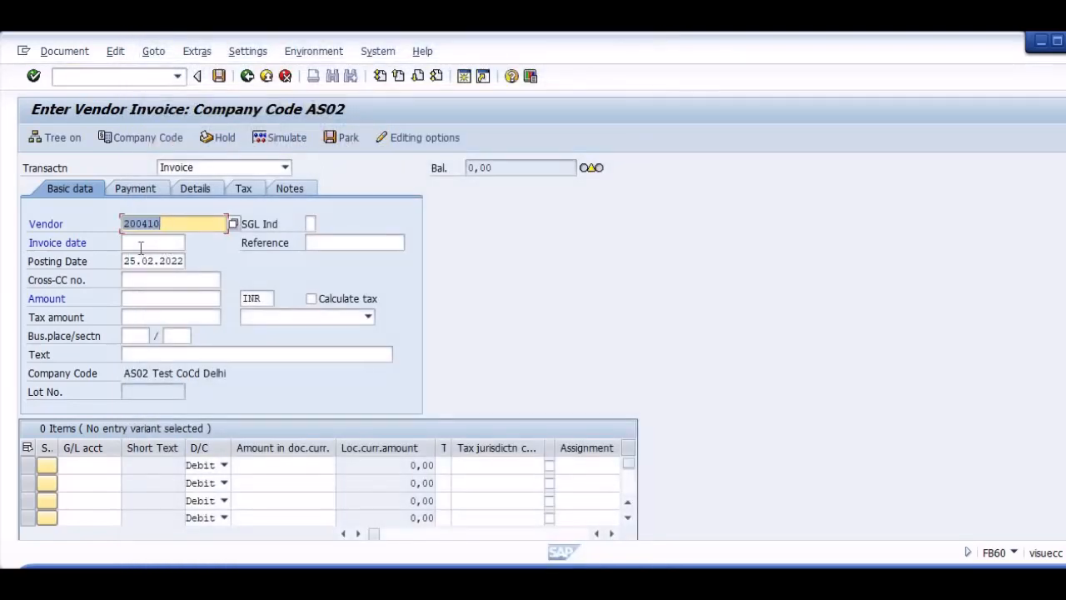
Set the invoice date and posting date to 01.04.2021 and enter test as the reference.
click(141, 247)
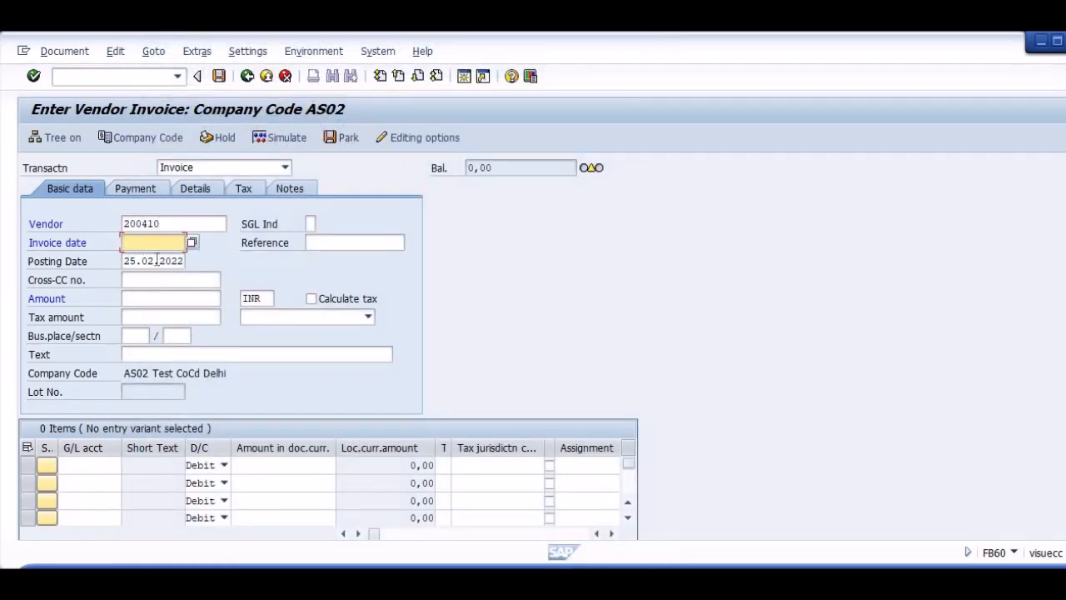
text(01.04.2021)
key(Tab)
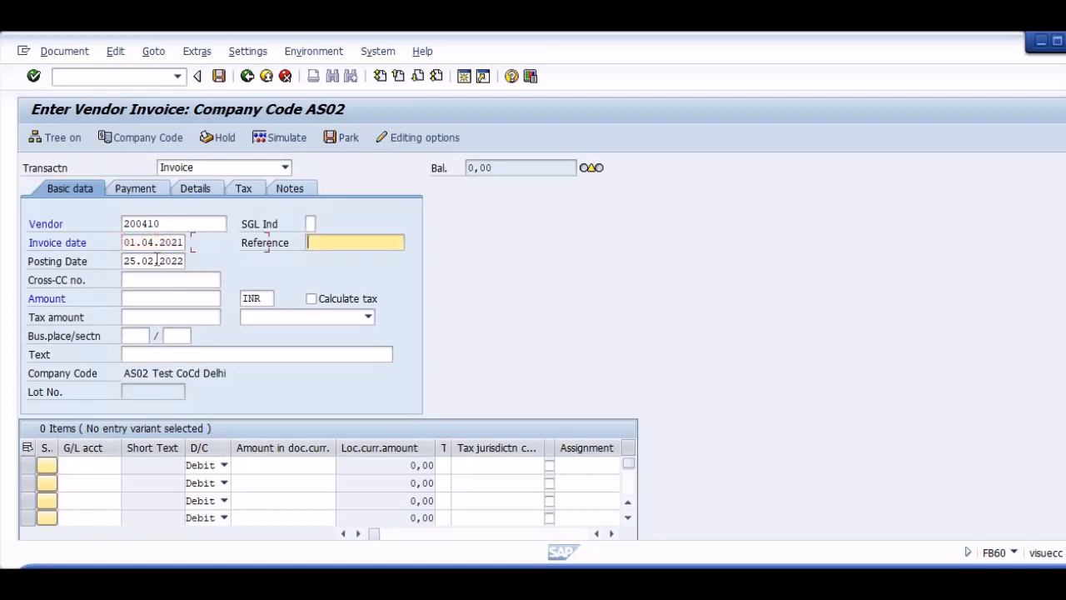
key(shift+Tab)
key(Tab)
text(test)
key(Tab)
text(01.04.2021)
key(Tab)
Set the invoice amount to 10000 INR, leaving the tax, business place and text fields empty.
key(Tab)
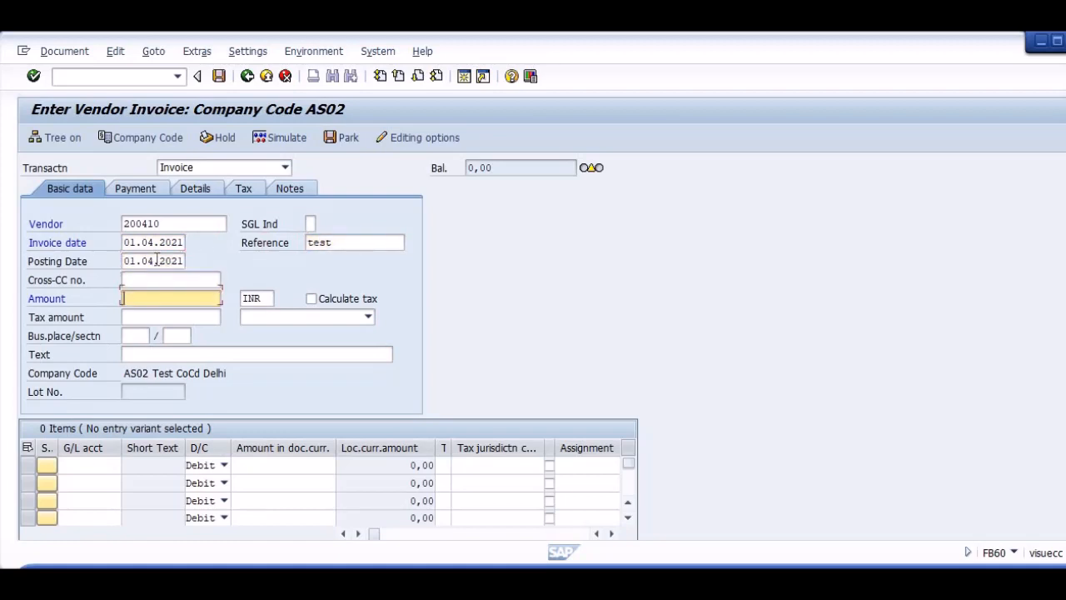
text(10000)
key(Tab)
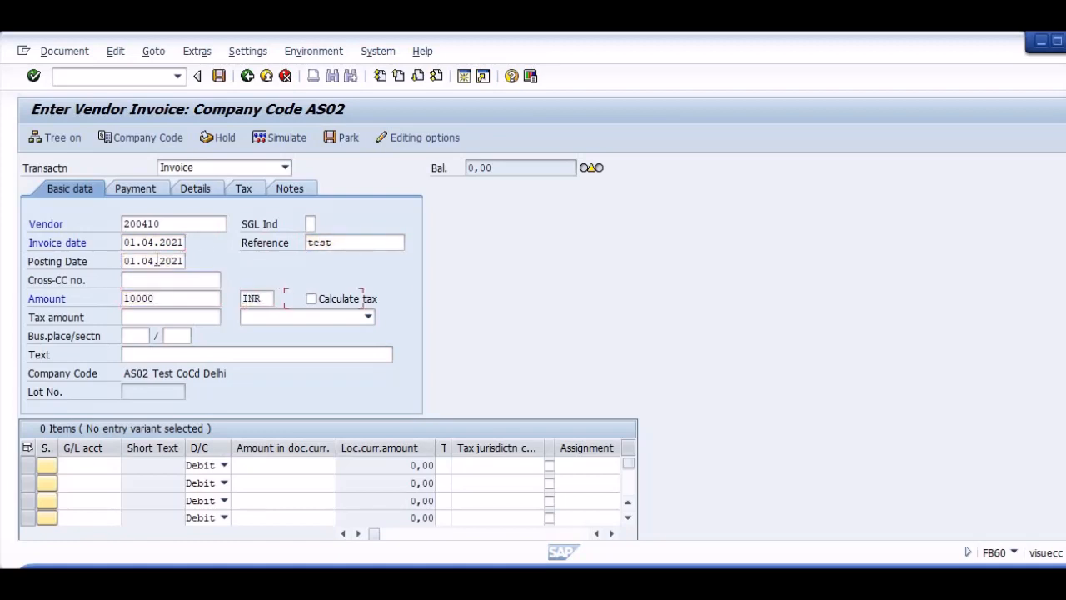
key(Tab)
key(Tab)
key(Tab)
key(Tab)
key(Tab)
key(Tab)
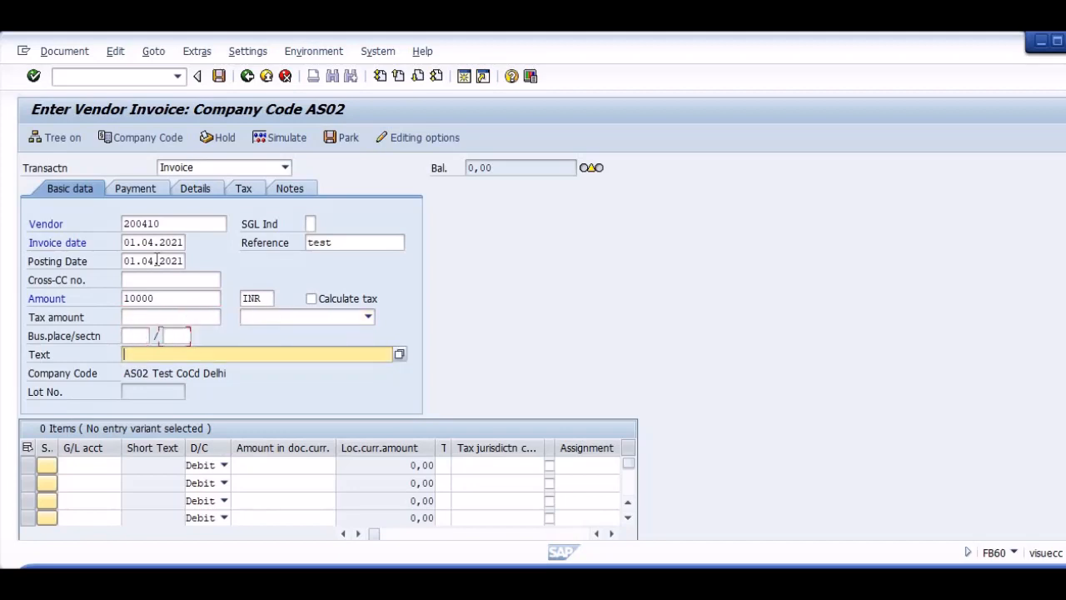
Add a debit line item for the Test Exp G/L account with * as its amount and validate the invoice.
key(F4)
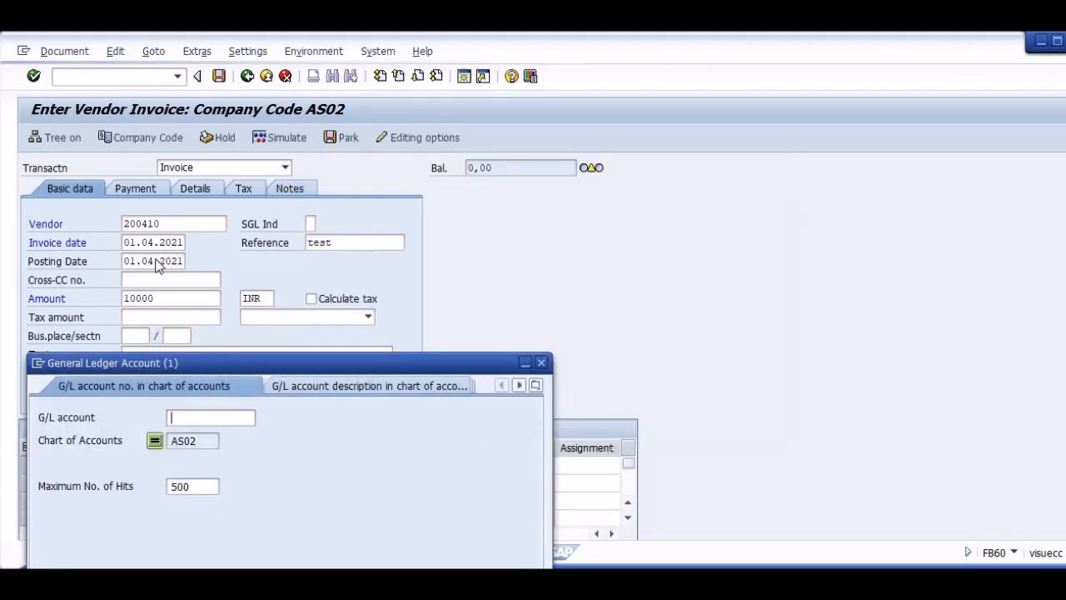
key(Return)
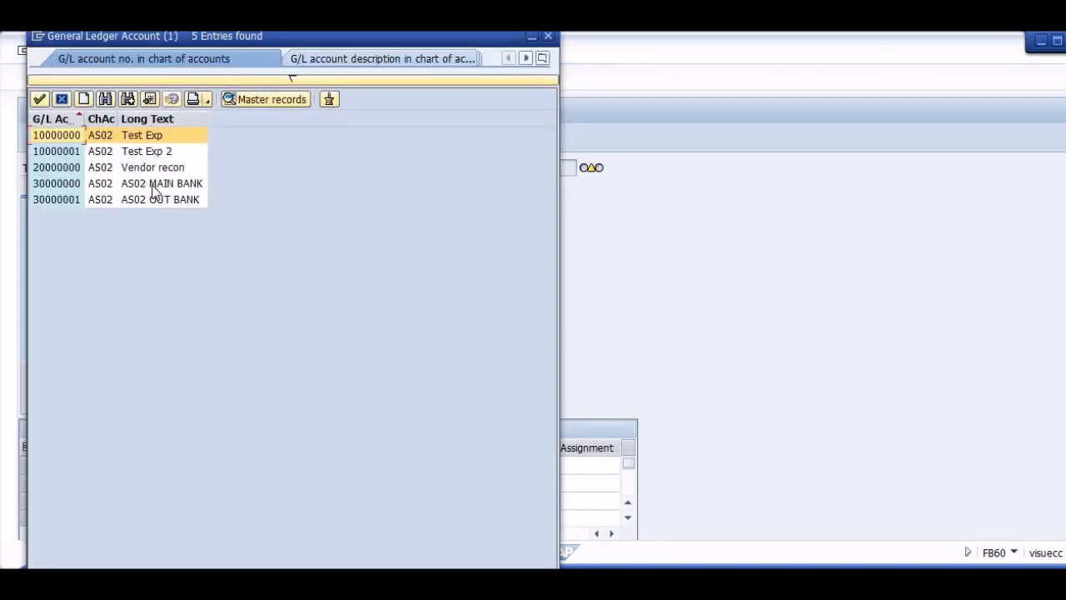
double_click(67, 134)
click(252, 466)
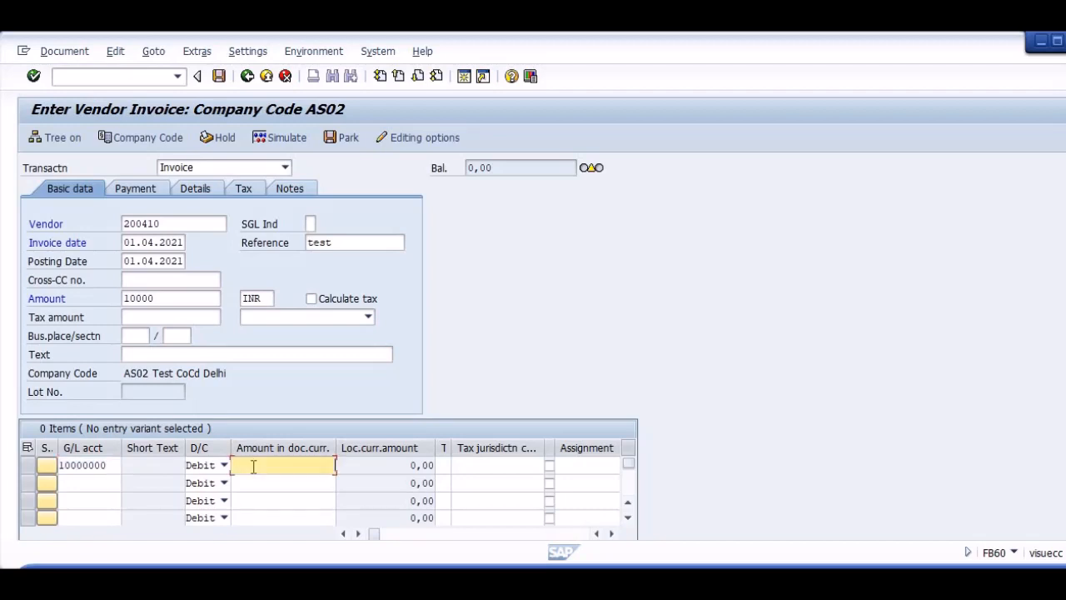
text(*)
key(Return)
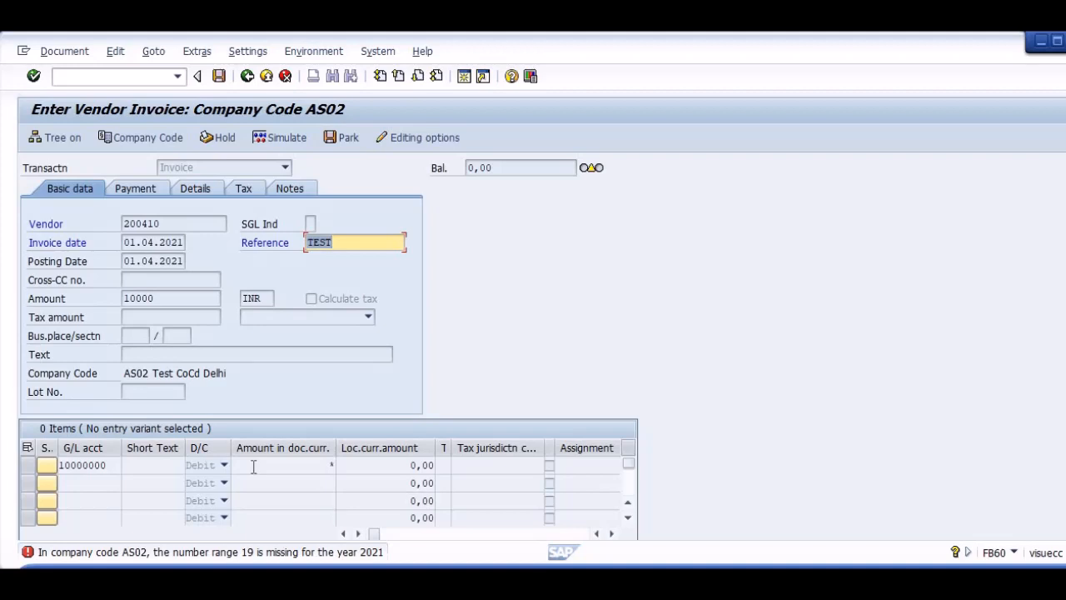
Open transaction FBN1 in a new session and display company code AS02's document number range intervals for editing.
click(61, 76)
text(/)
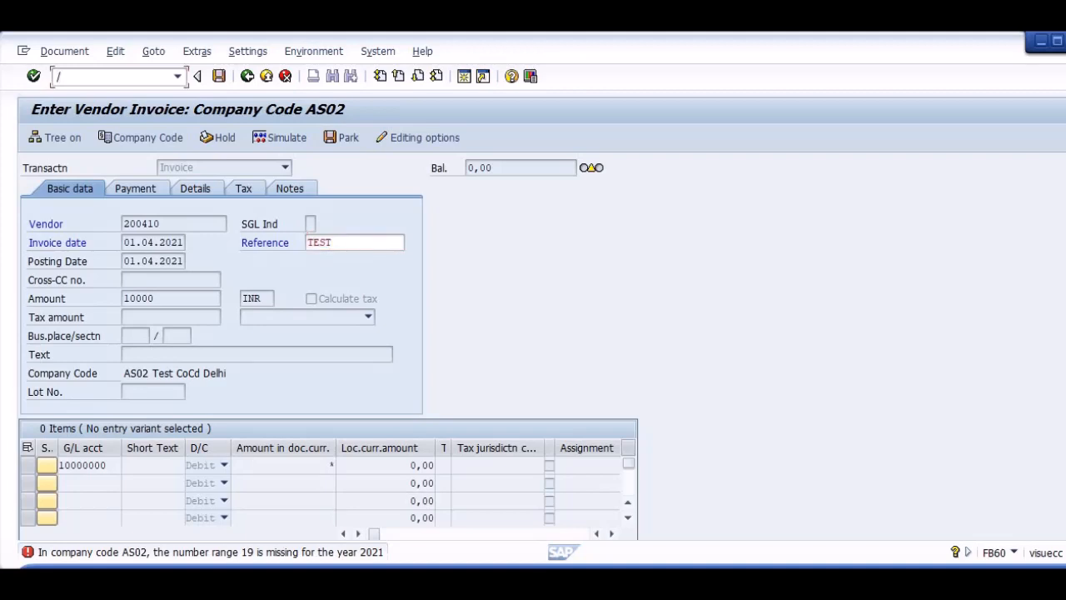
text(ofbn1)
key(Return)
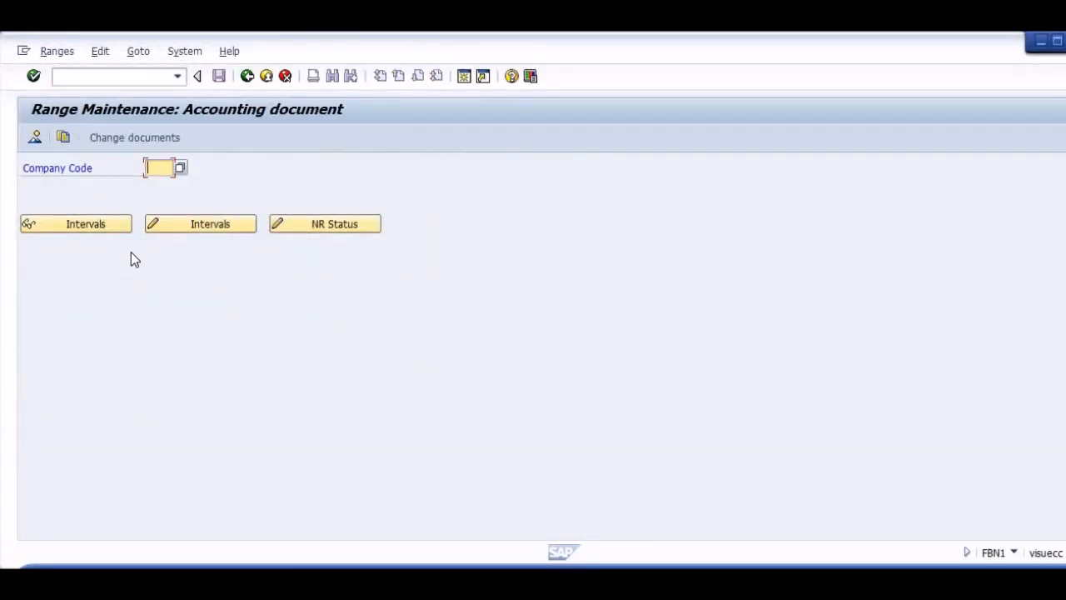
text(as02)
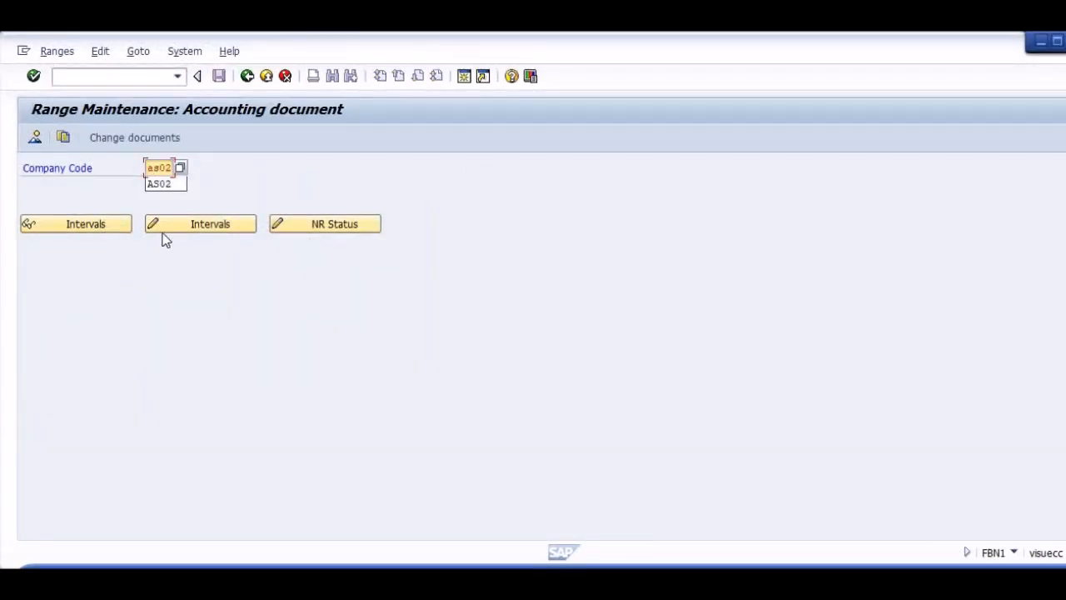
click(200, 223)
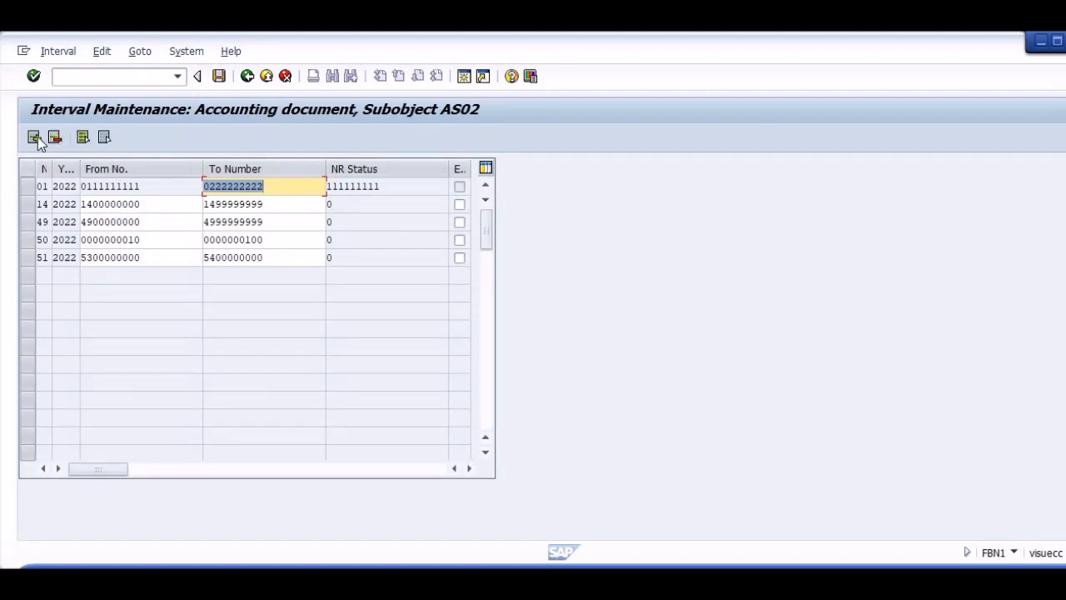
Insert a new number range interval 19 for the year 2022.
click(34, 137)
text(19)
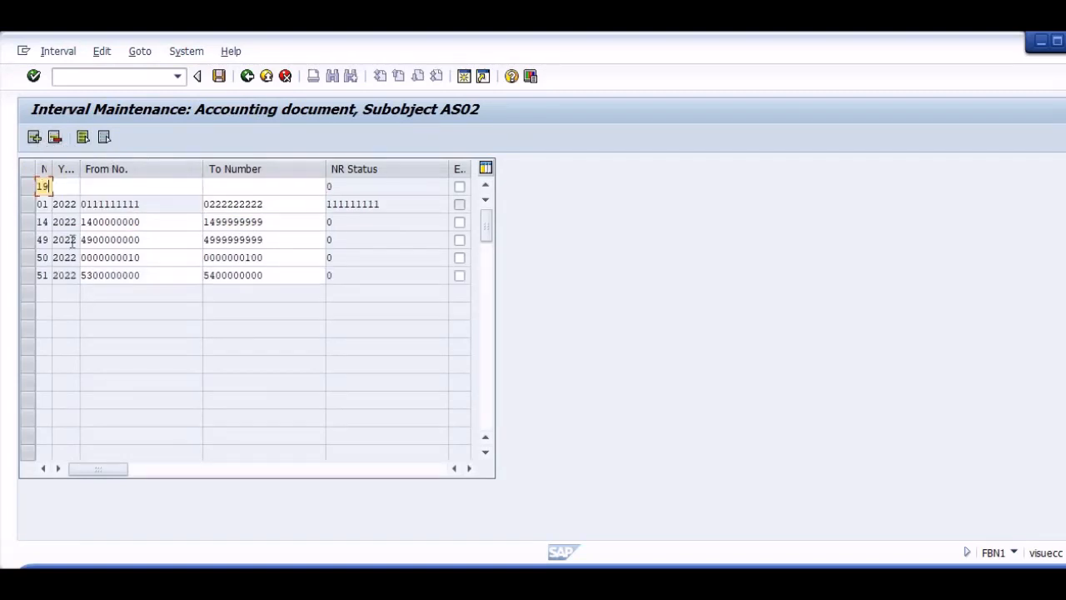
key(Tab)
text(20)
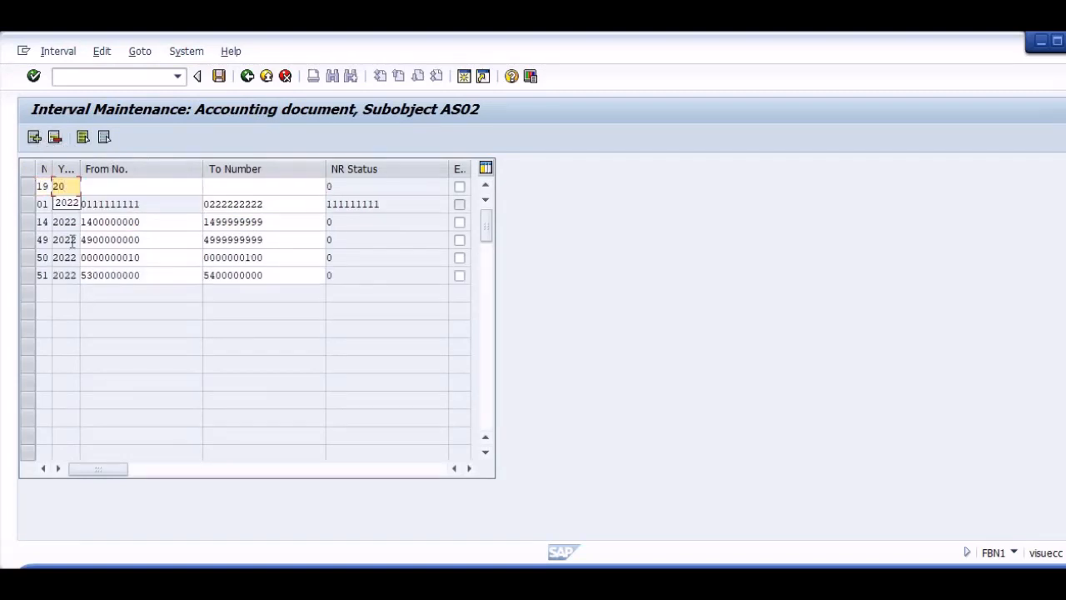
text(22)
key(Tab)
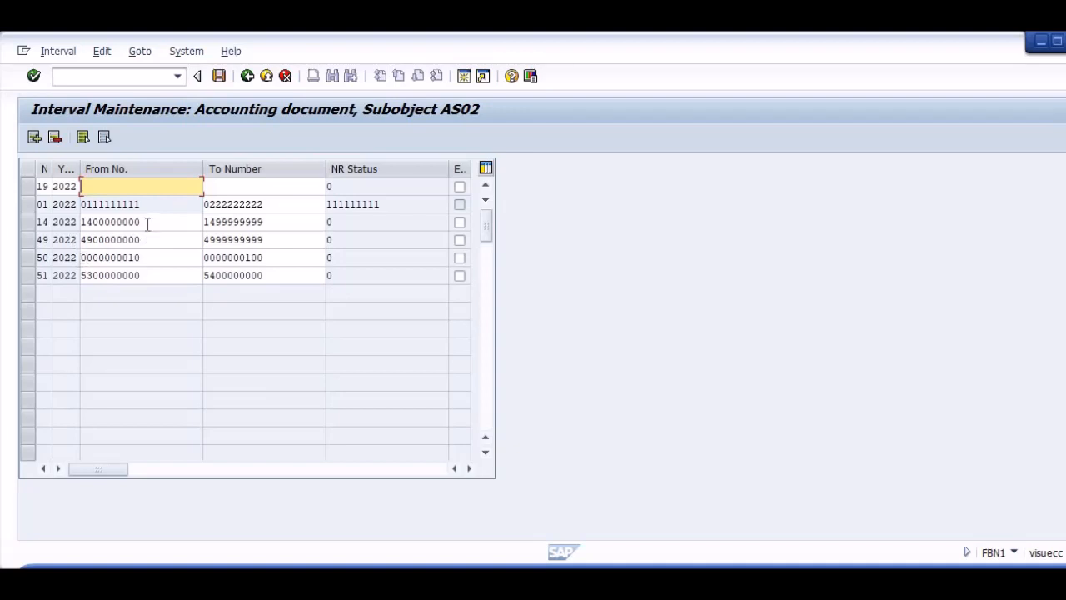
text(150000)
click(105, 221)
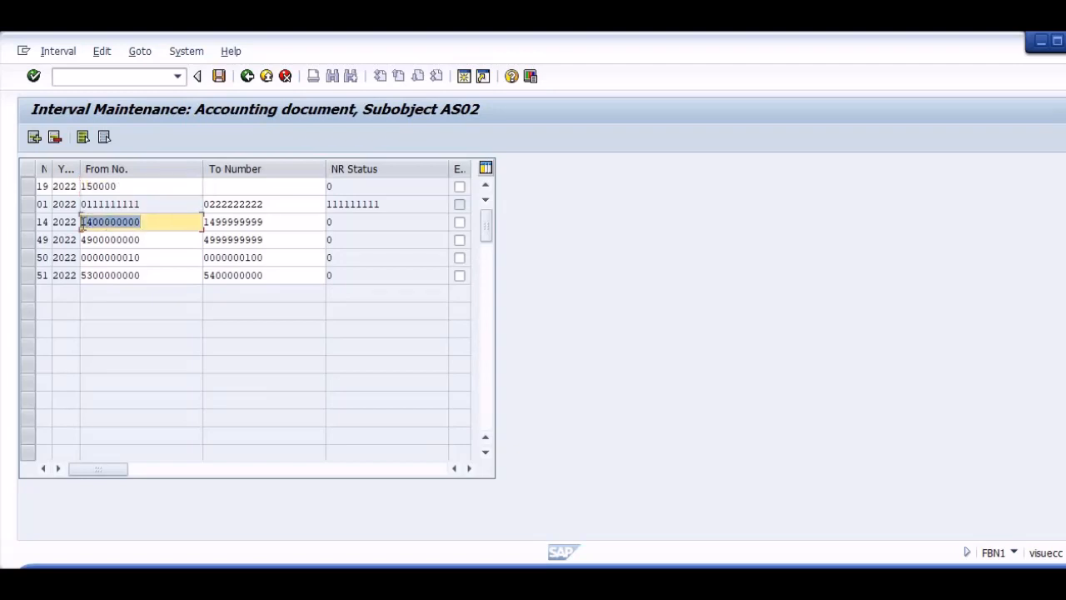
click(134, 187)
double_click(134, 186)
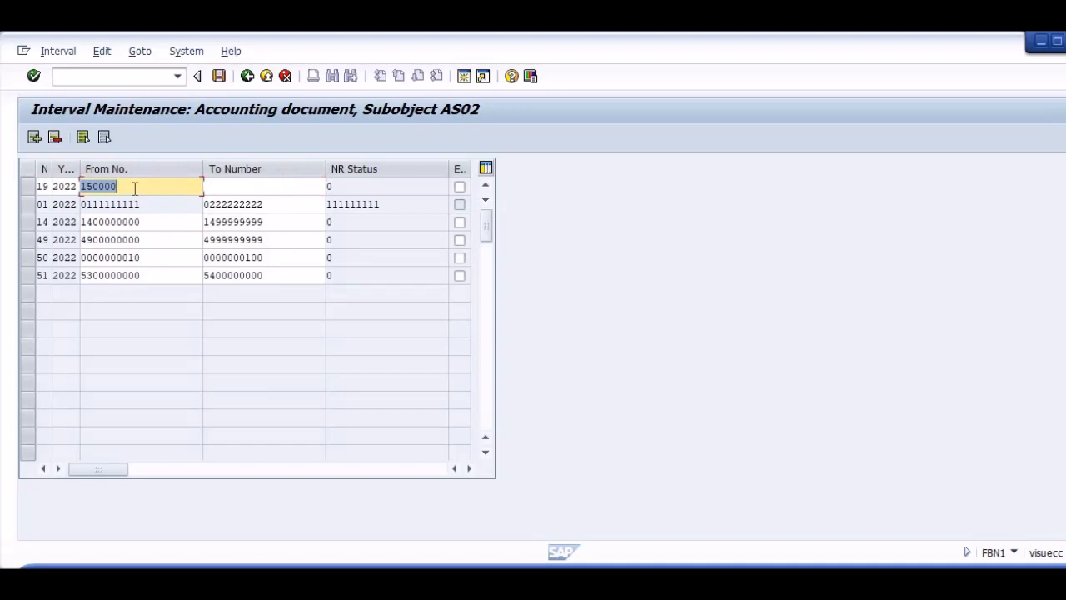
key(BackSpace)
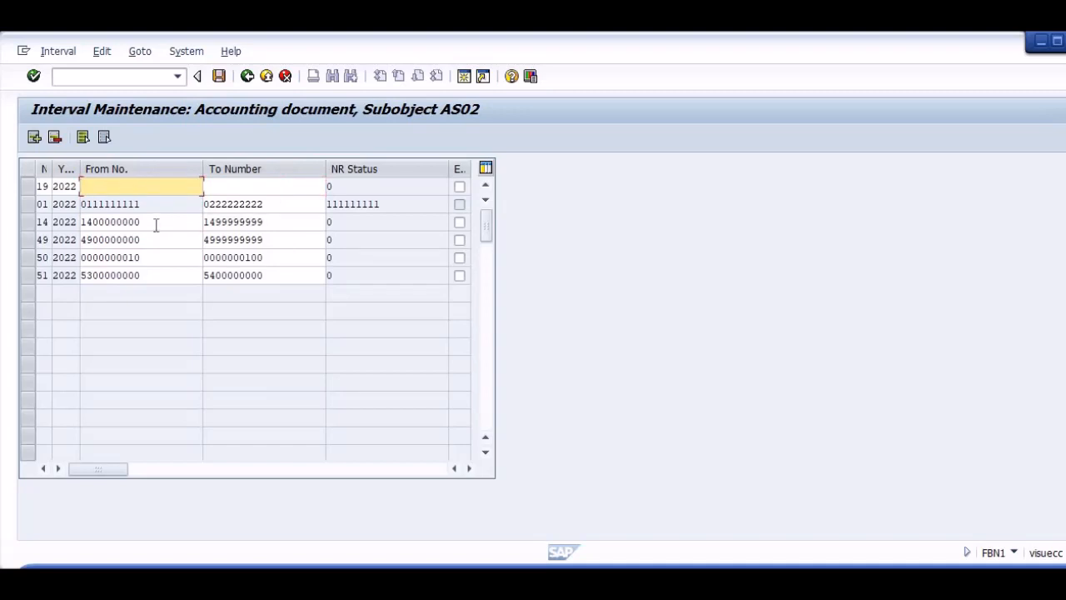
double_click(157, 222)
key(ctrl+c)
click(105, 186)
key(ctrl+v)
key(Tab)
key(ctrl+v)
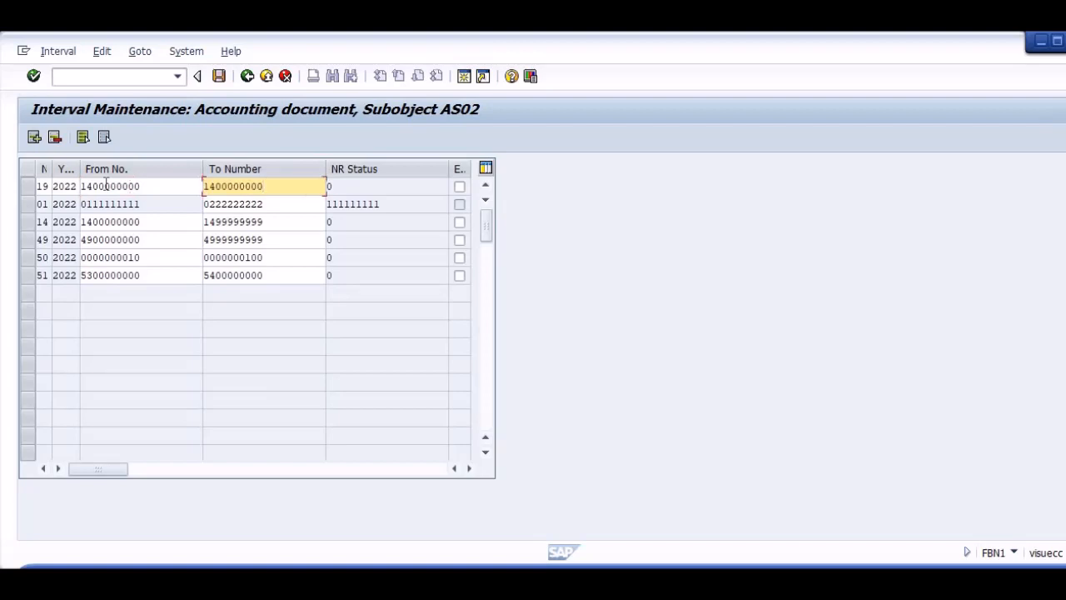
key(BackSpace)
key(BackSpace)
key(BackSpace)
key(BackSpace)
key(BackSpace)
key(BackSpace)
key(BackSpace)
key(BackSpace)
key(BackSpace)
key(BackSpace)
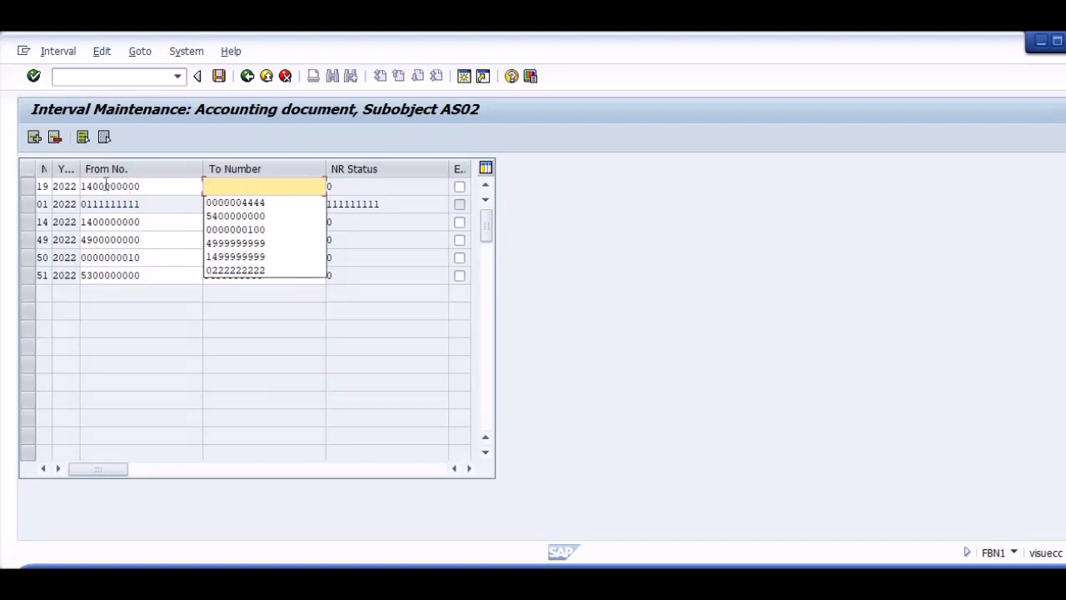
text(15)
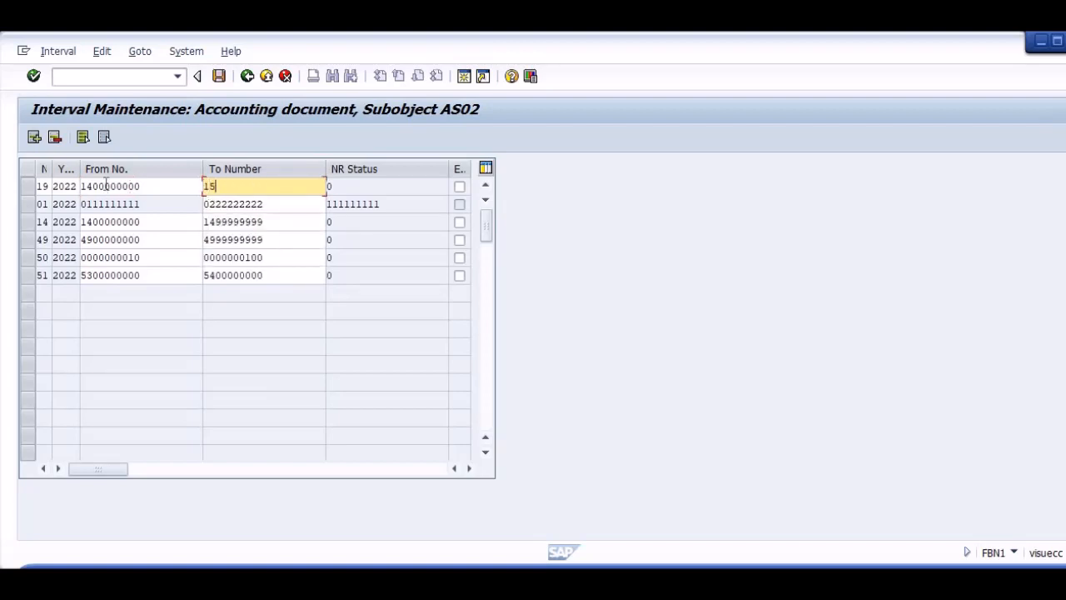
text(99999999)
click(92, 186)
key(BackSpace)
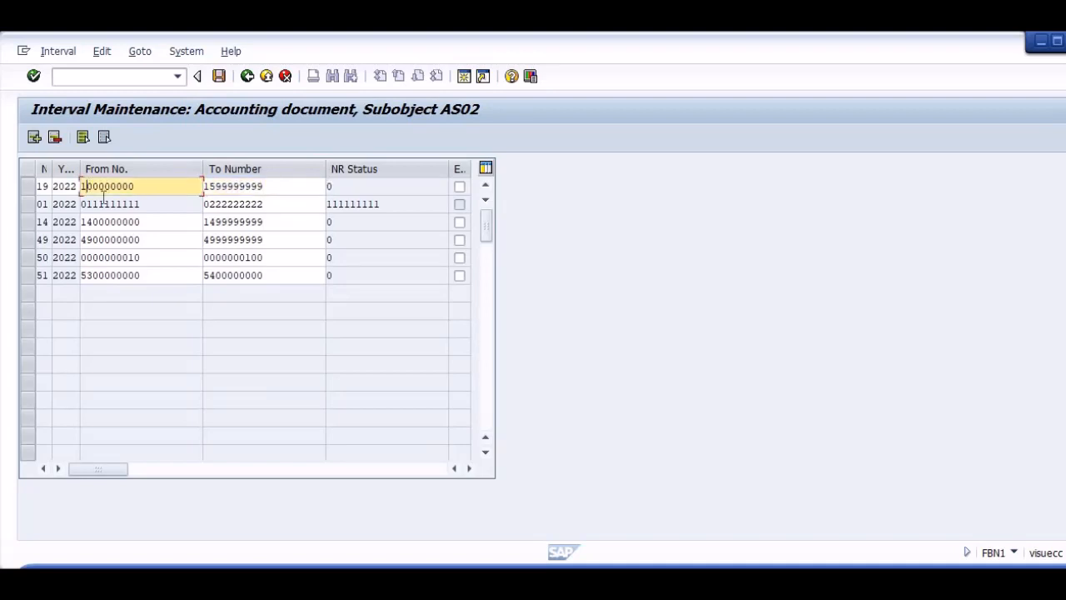
text(5)
key(Return)
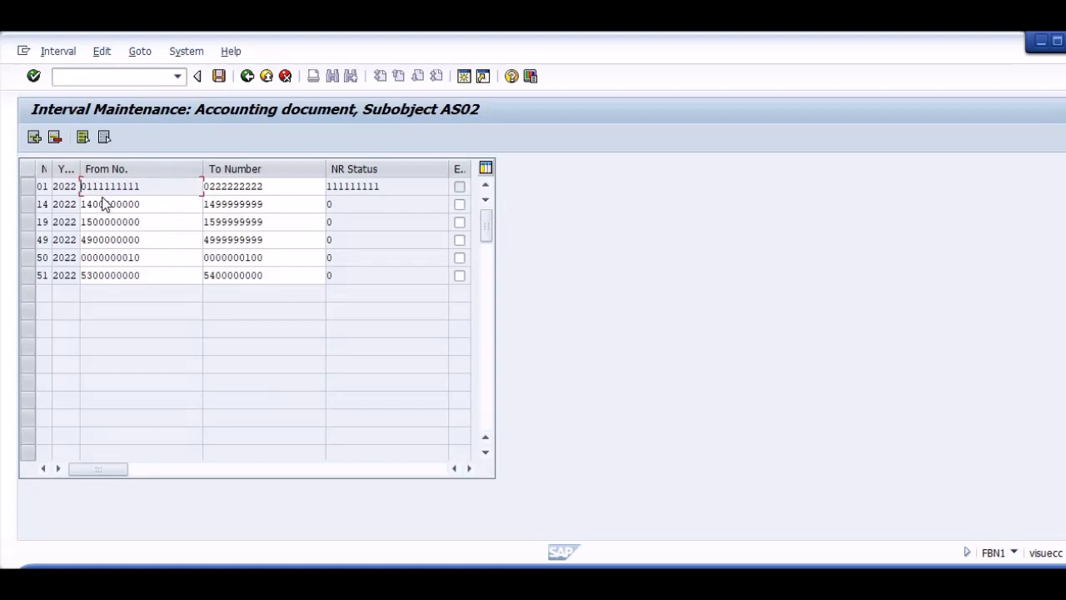
Save the AS02 number range intervals, return to the FB60 vendor invoice and validate its entries again.
key(ctrl+s)
key(Return)
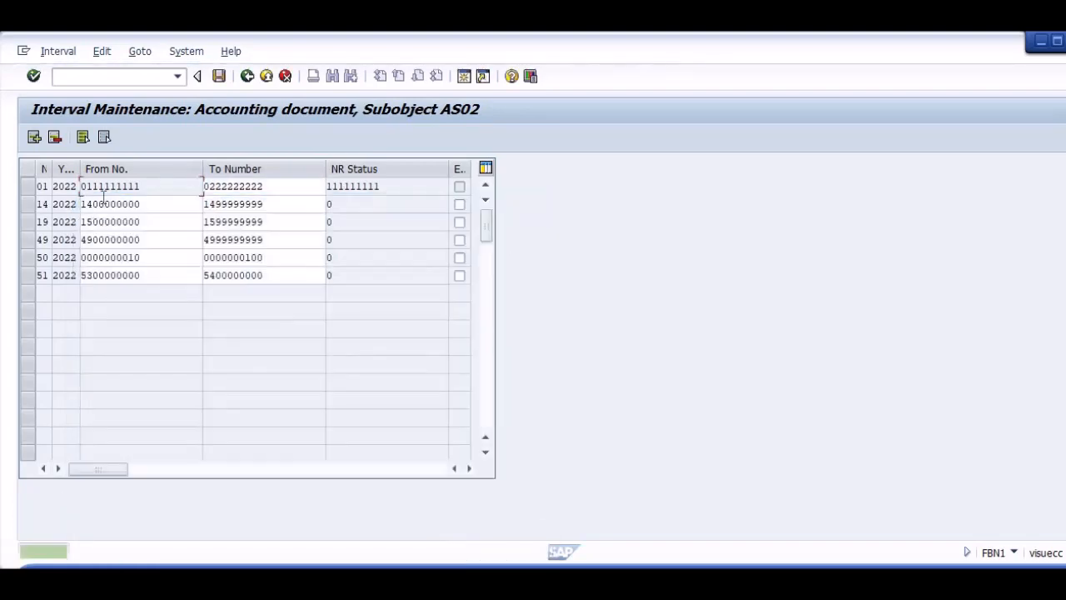
key(alt+Tab)
key(Return)
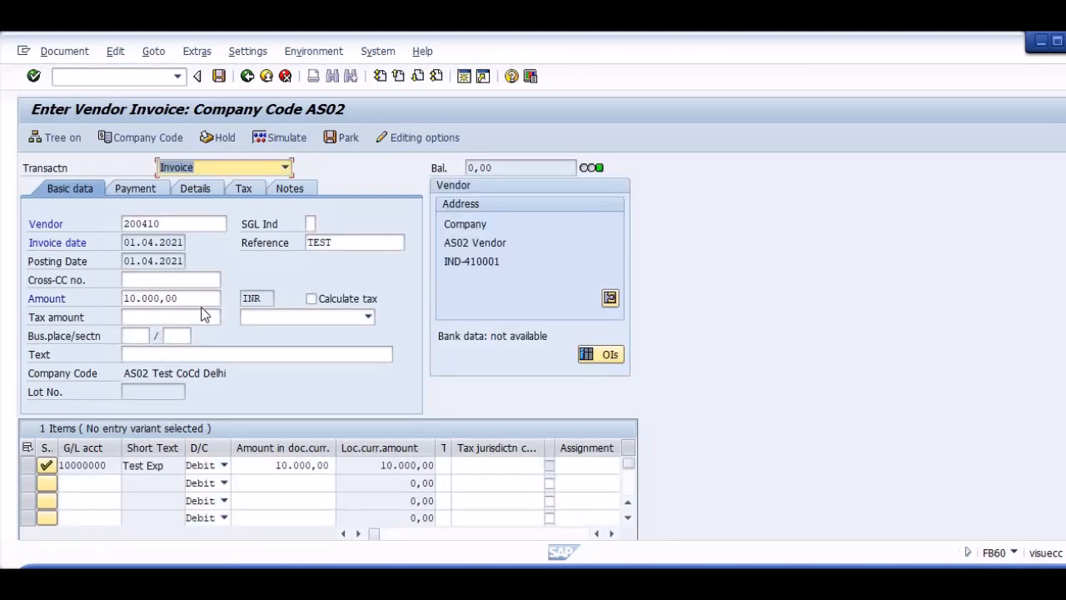
Simulate and post the AS02 vendor invoice, and open the automatic payment transaction F110.
click(279, 137)
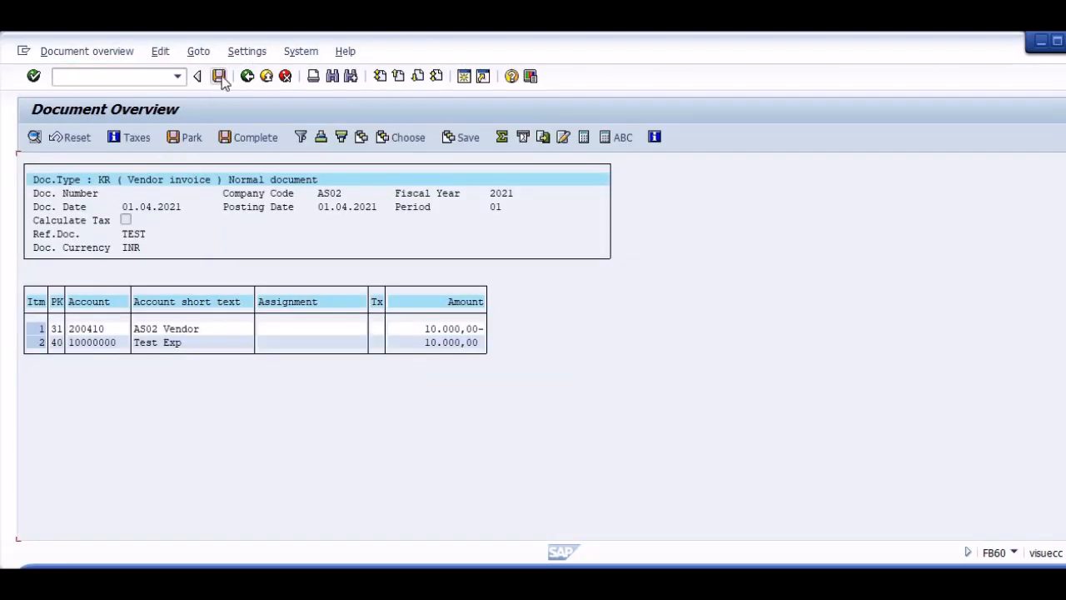
click(219, 75)
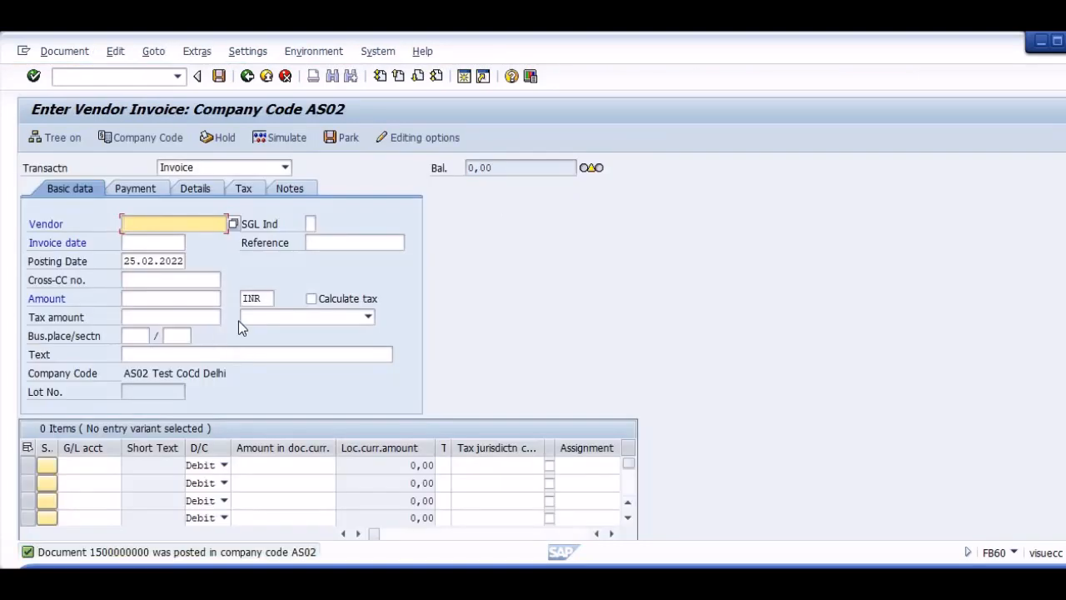
key(ctrl+slash)
text(/nf110)
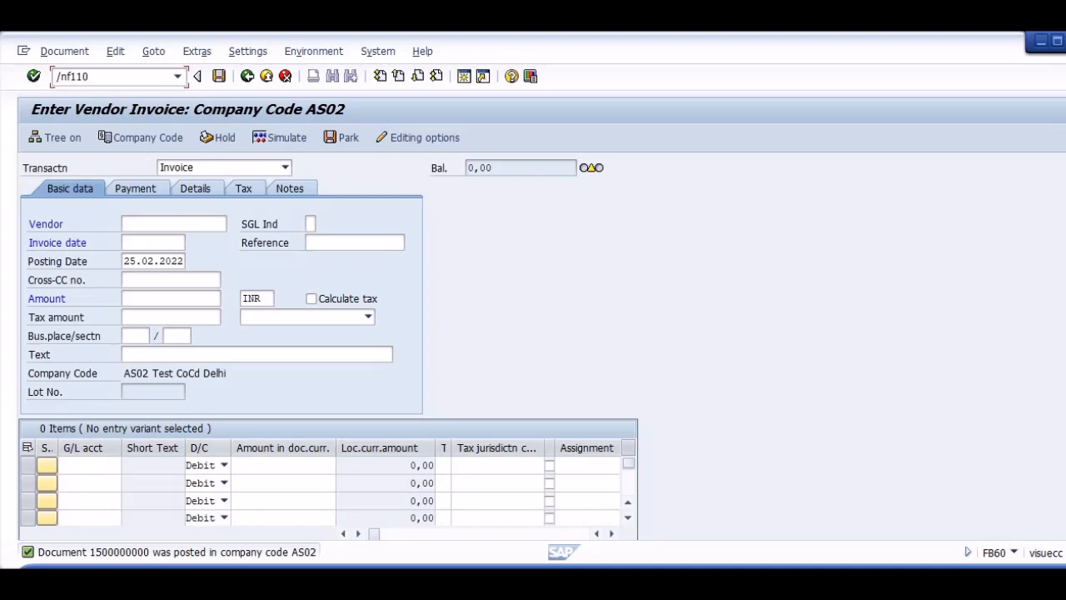
key(Return)
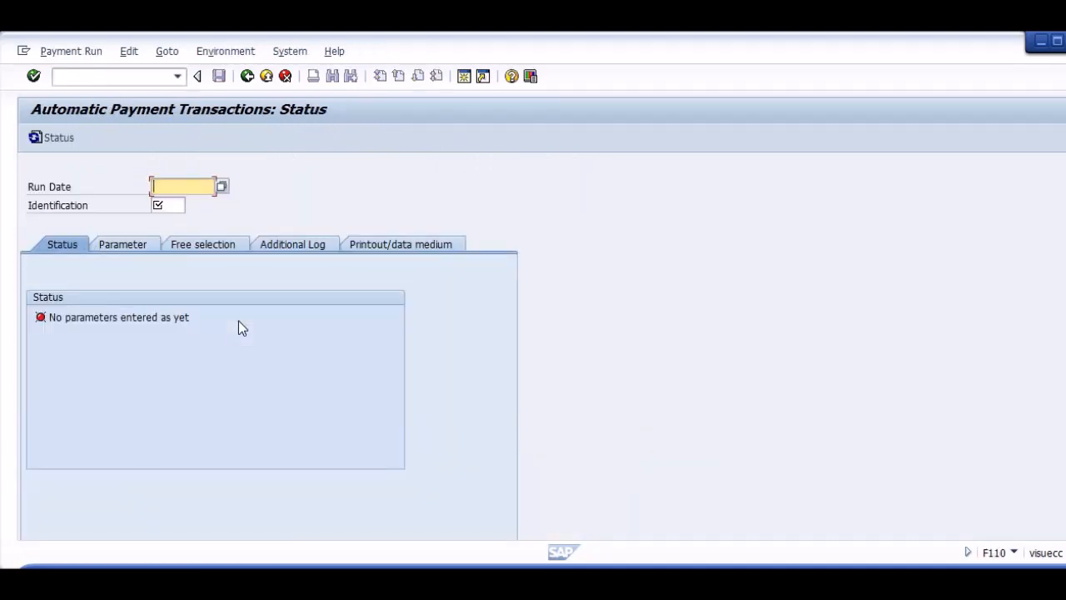
Identify the automatic payment run with run date 01.01.2022 and identification AS02.
click(221, 185)
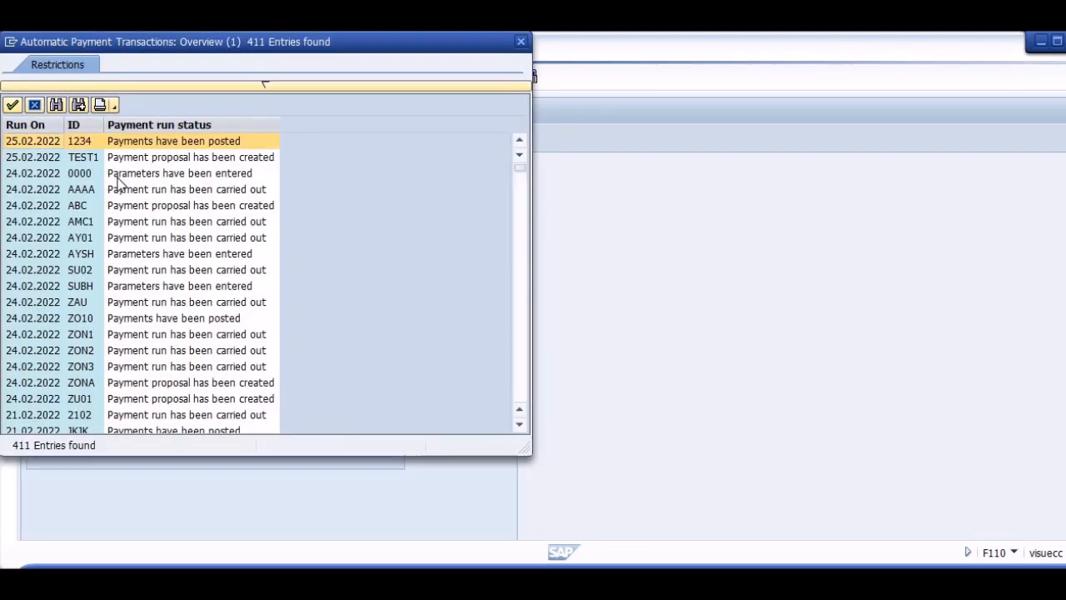
click(36, 106)
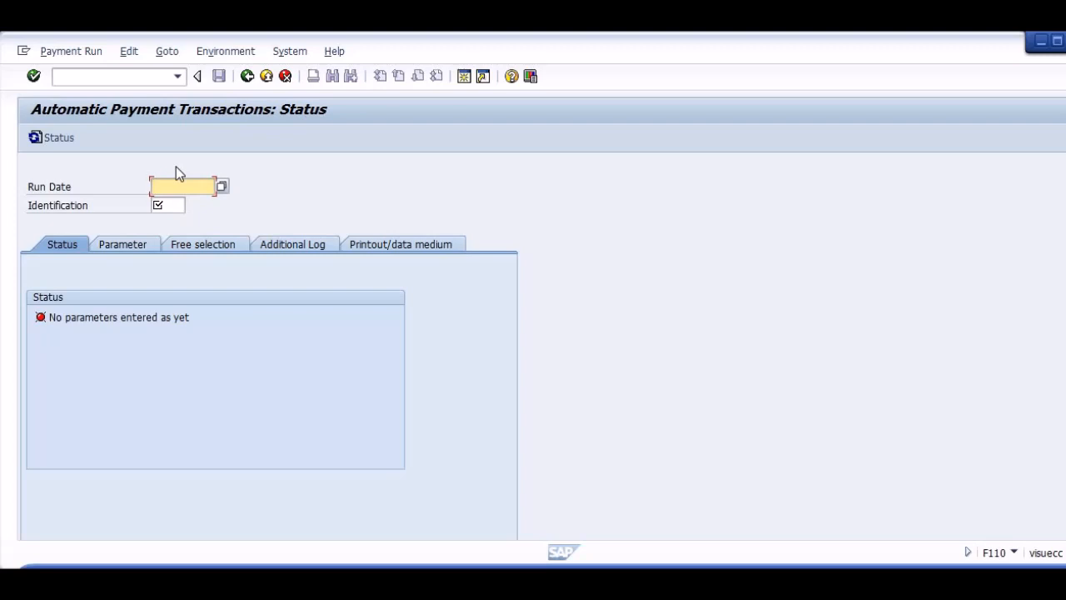
text(01/01/2022)
key(Tab)
text(aa02)
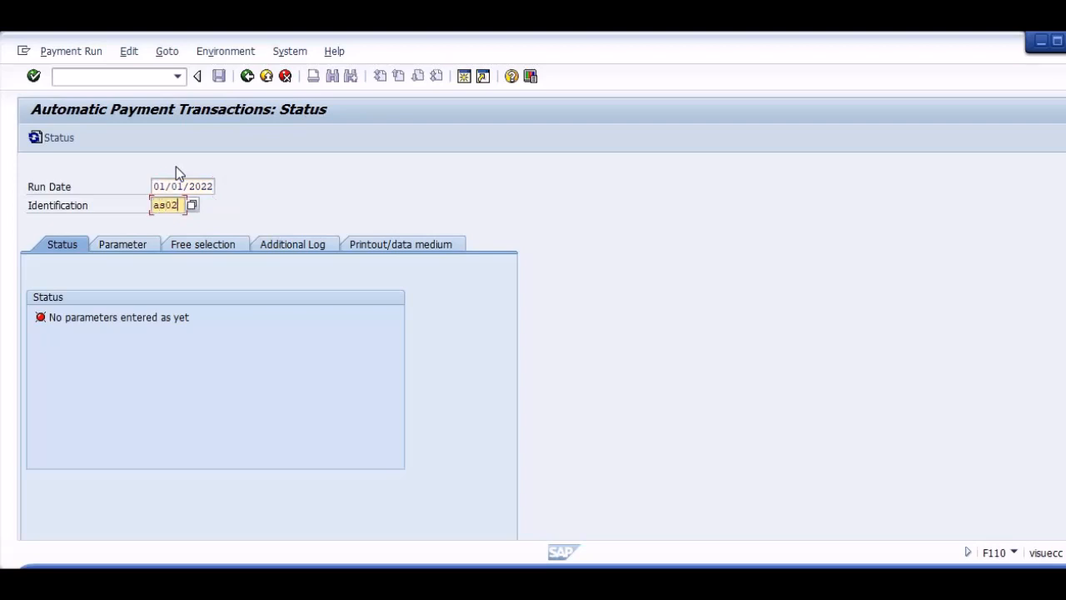
key(Return)
text(01)
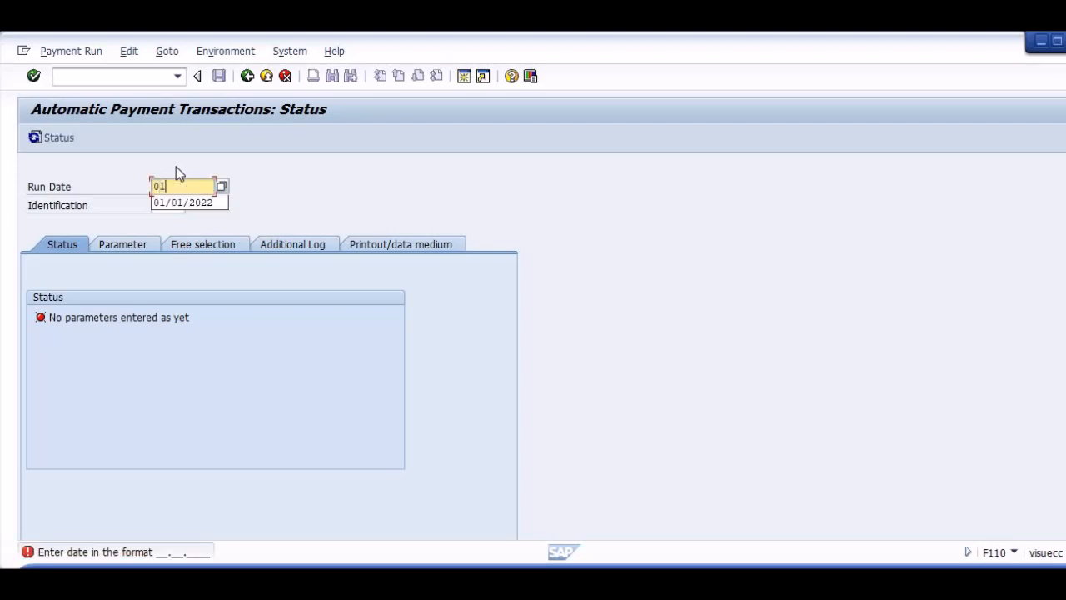
text(/)
key(BackSpace)
text(.01.)
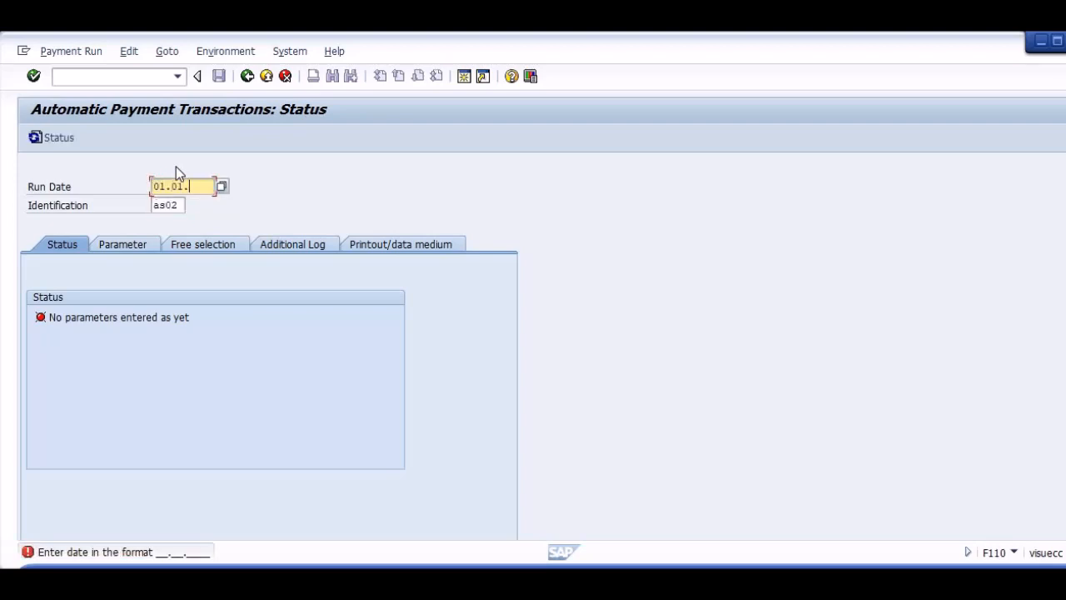
text(2022)
key(Return)
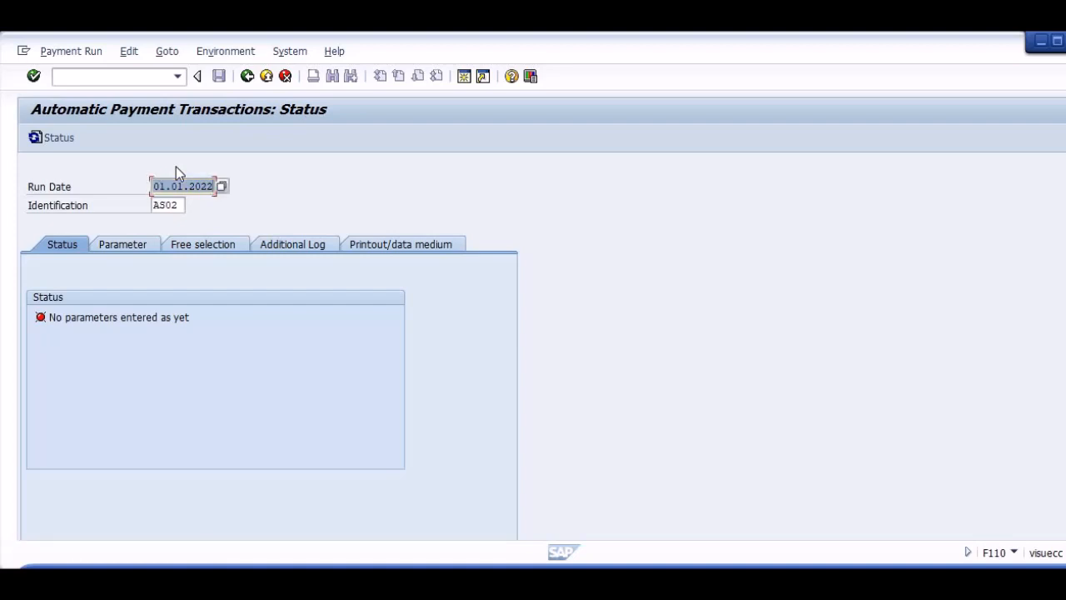
In the run's parameters, enter company code AS02 with payment methods TC and next payment date 31.12.2022.
click(114, 250)
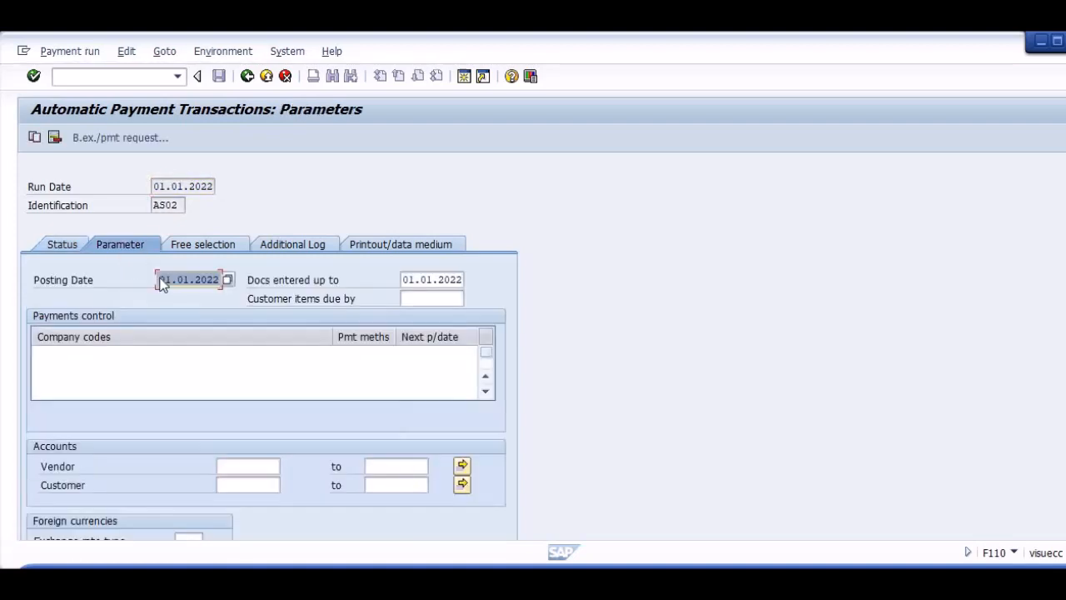
key(Tab)
key(Tab)
key(Tab)
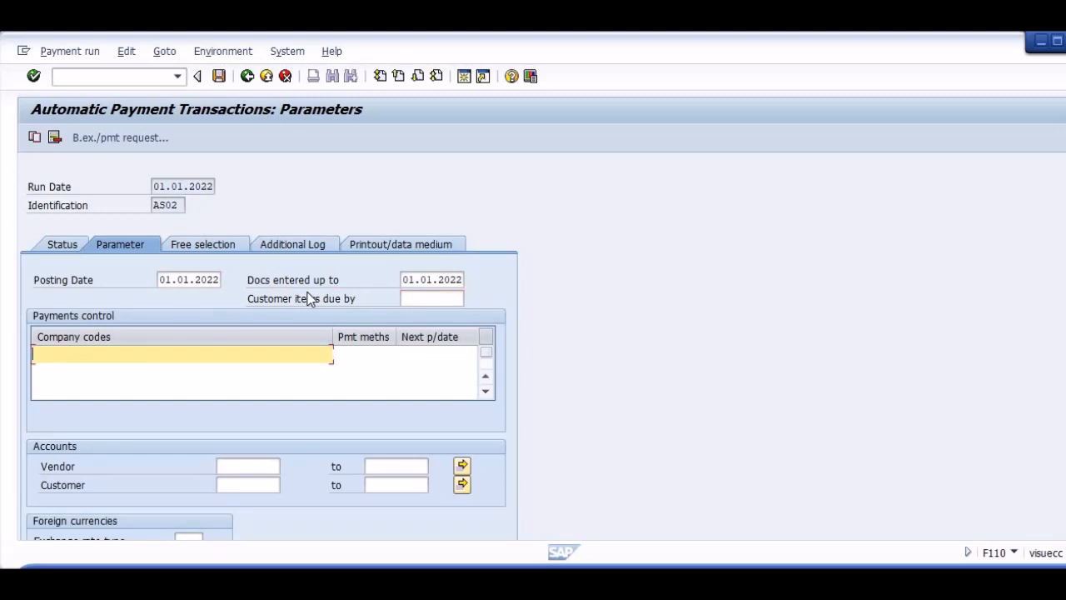
text(aa02)
key(Tab)
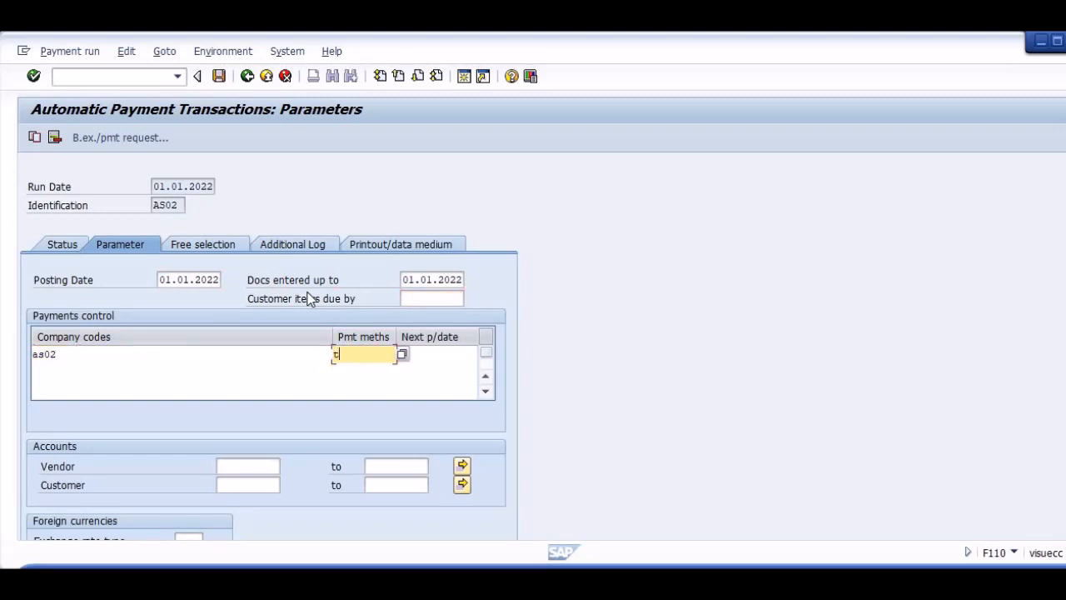
key(Tab)
key(shift+Tab)
text(c)
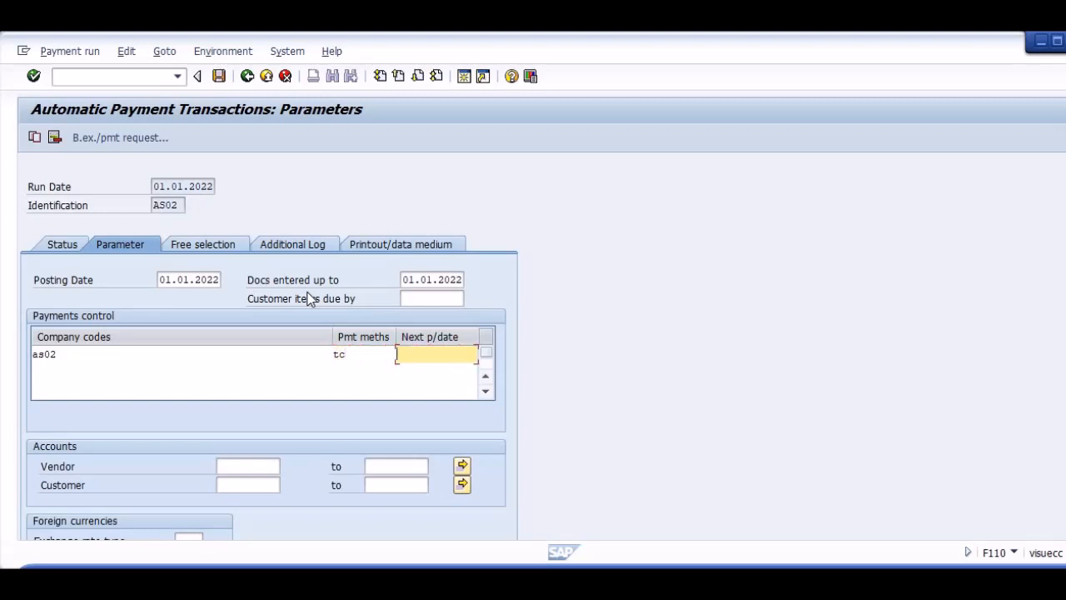
text(31.12.2022)
key(Return)
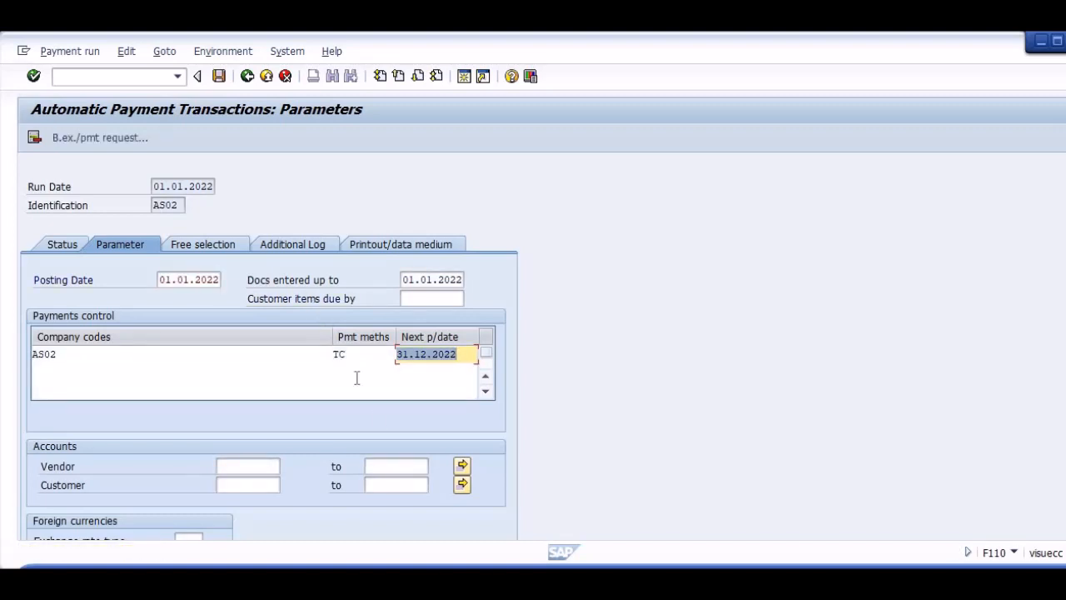
Set the upper limit of the vendor account range to Z and save the payment run parameters.
click(371, 466)
text(zz)
key(Return)
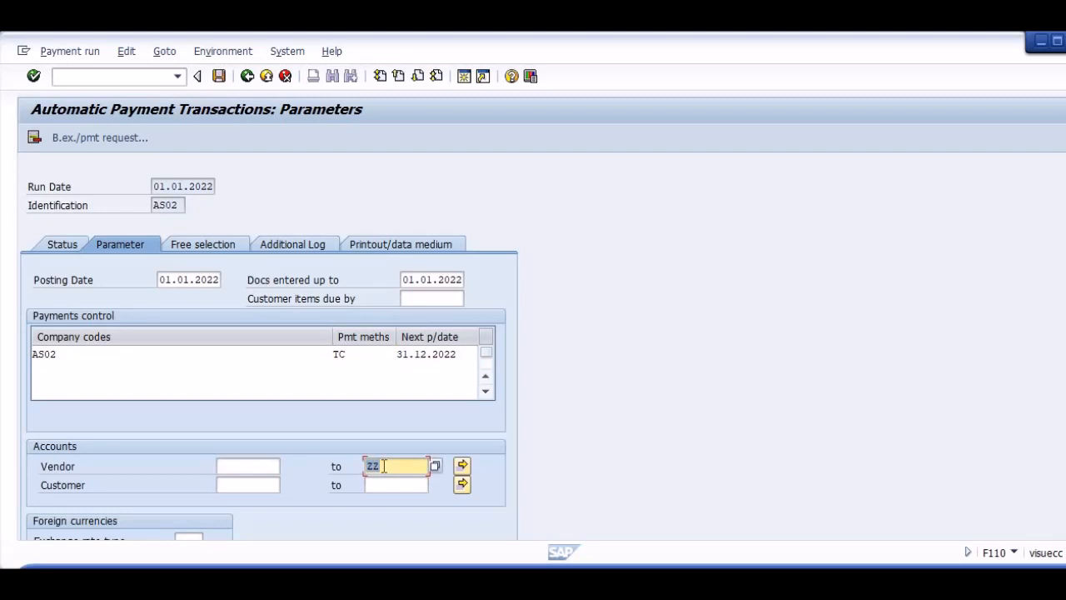
click(384, 466)
key(BackSpace)
key(BackSpace)
text(Z)
key(ctrl+s)
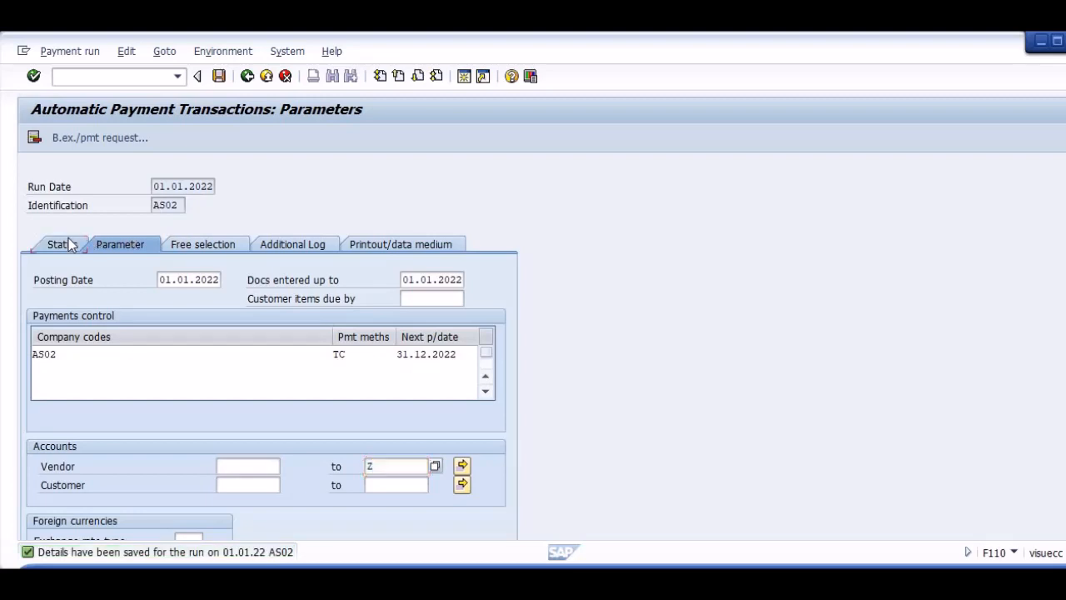
Schedule the payment proposal for run AS02 to start immediately and refresh its status.
click(70, 244)
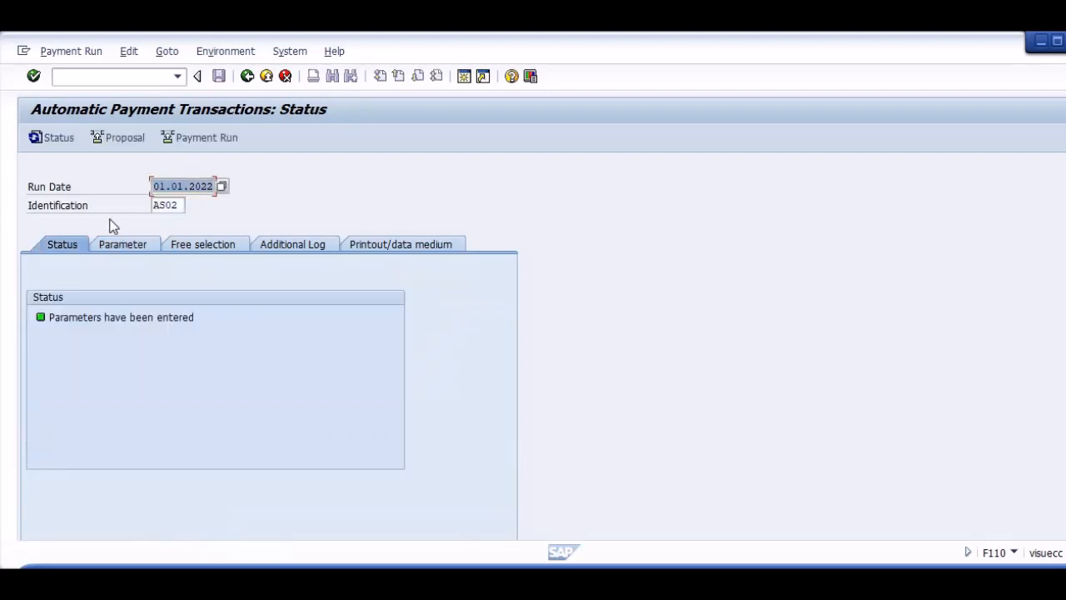
click(116, 140)
key(Return)
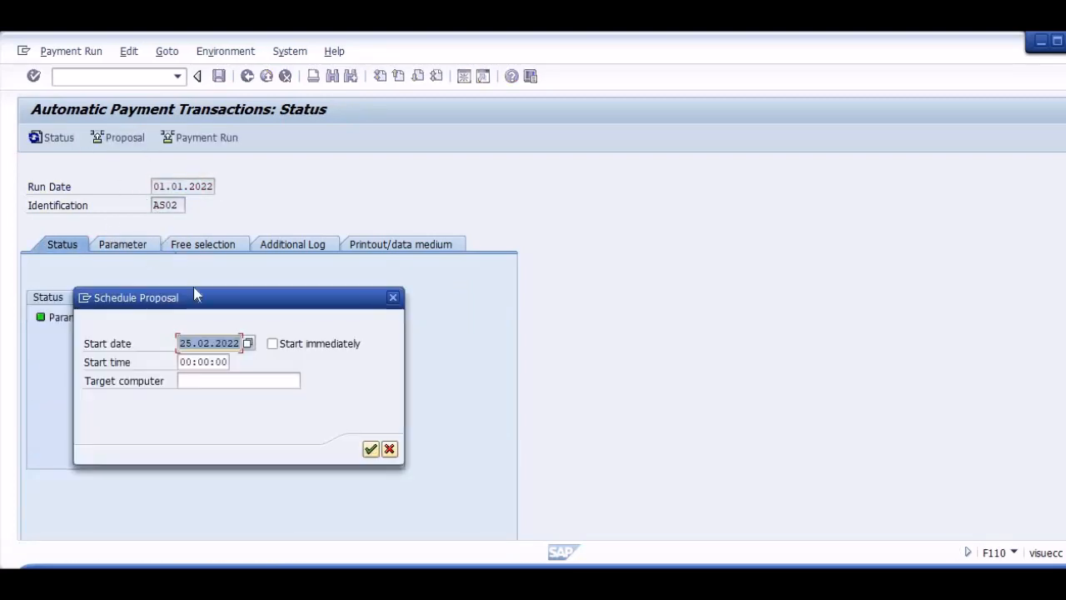
key(Tab)
key(space)
key(Return)
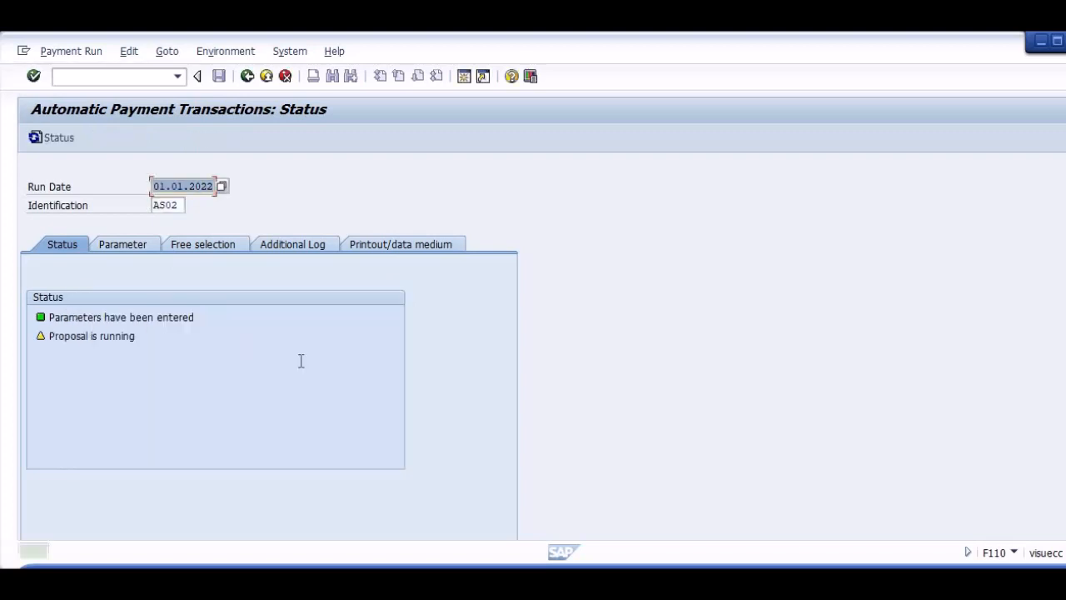
key(Return)
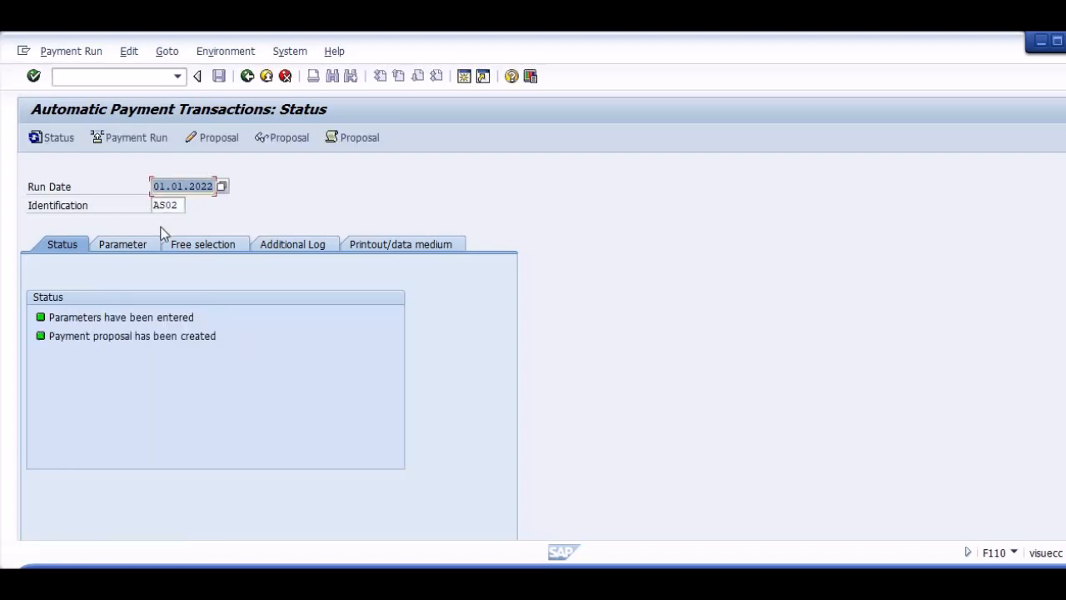
Try to edit the created payment proposal for all accounting clerks, and return to the payment run status.
click(213, 140)
key(Return)
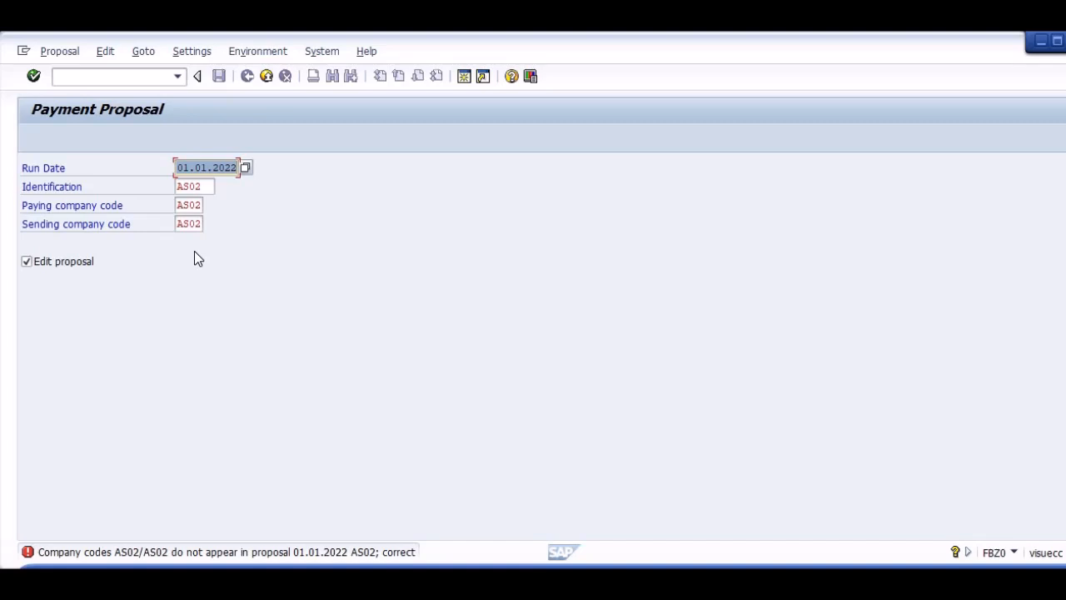
key(Return)
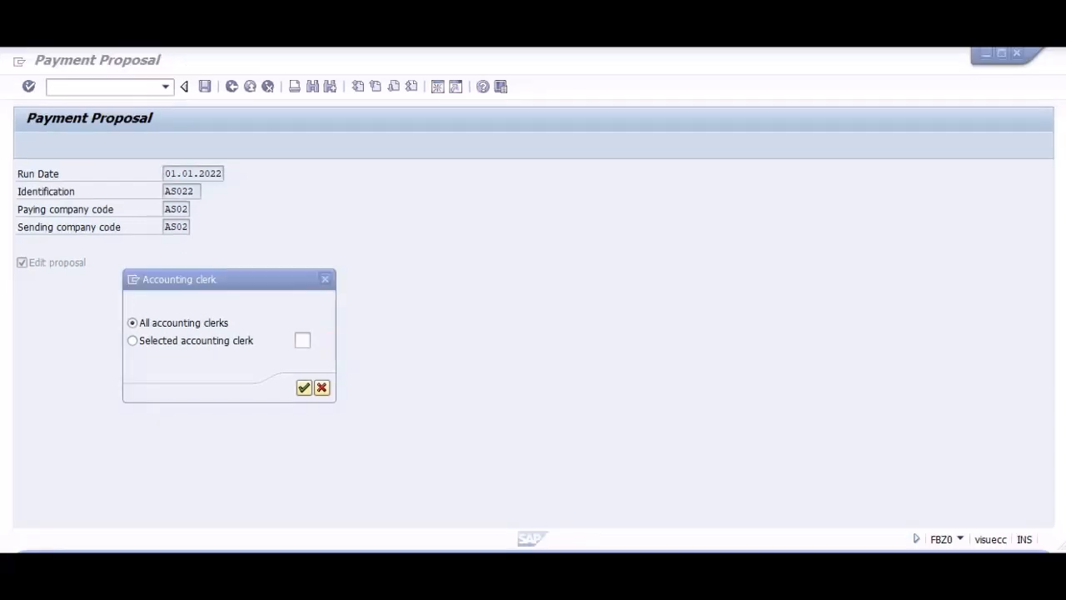
key(Return)
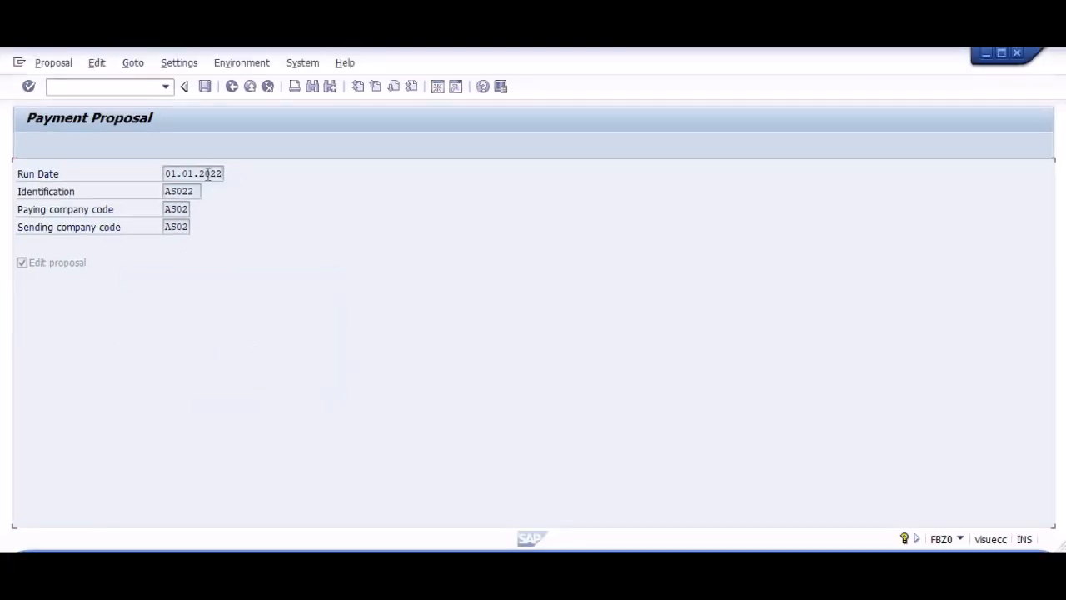
click(248, 88)
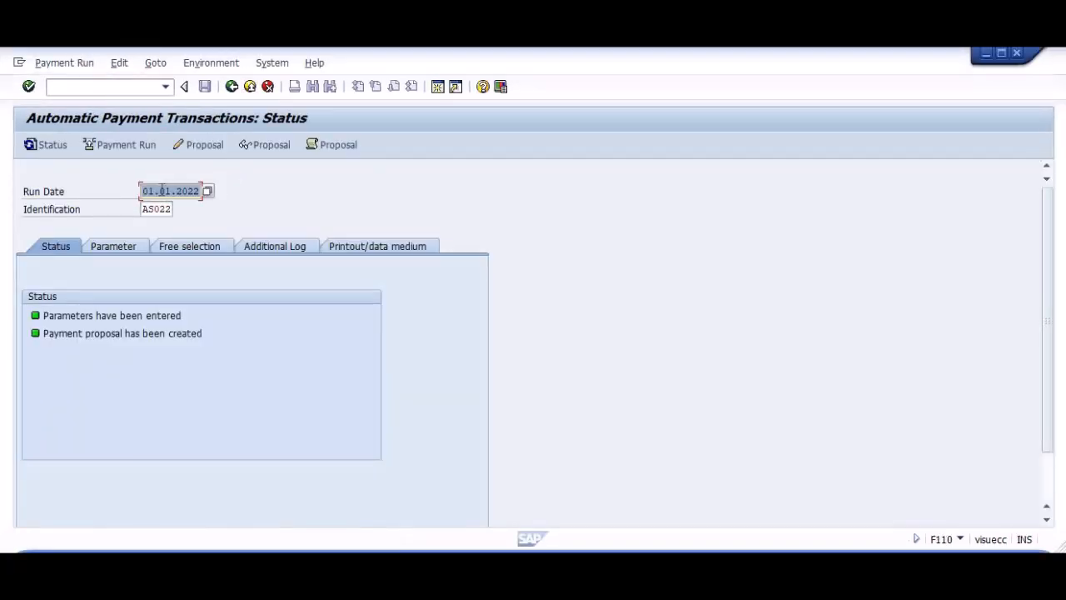
Start a new payment run for 01.01.2022 by changing the identification to AS023.
scroll(175, 206, down, 1)
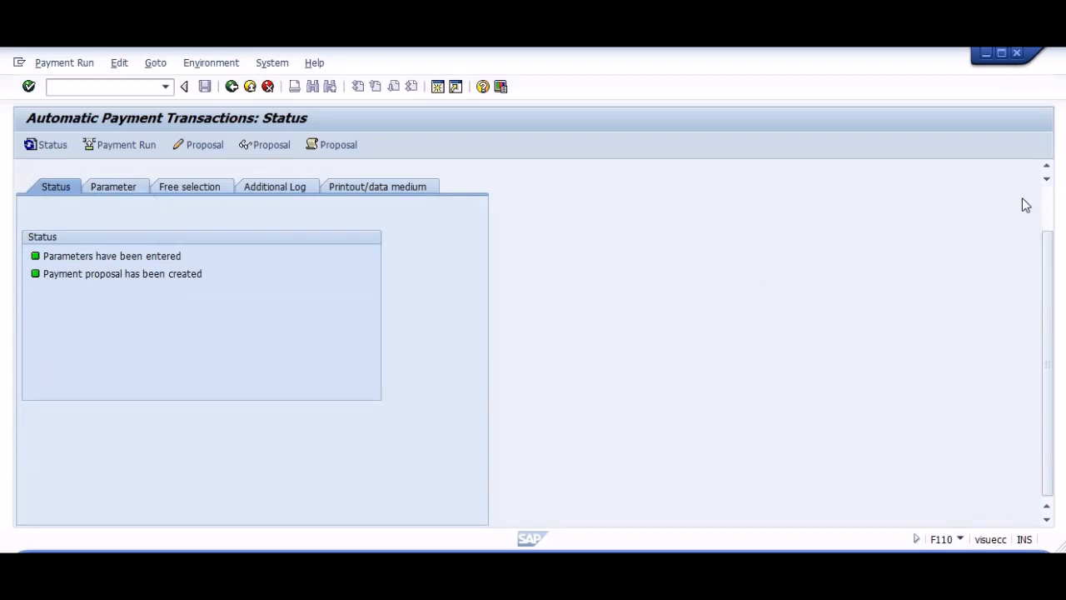
click(1047, 207)
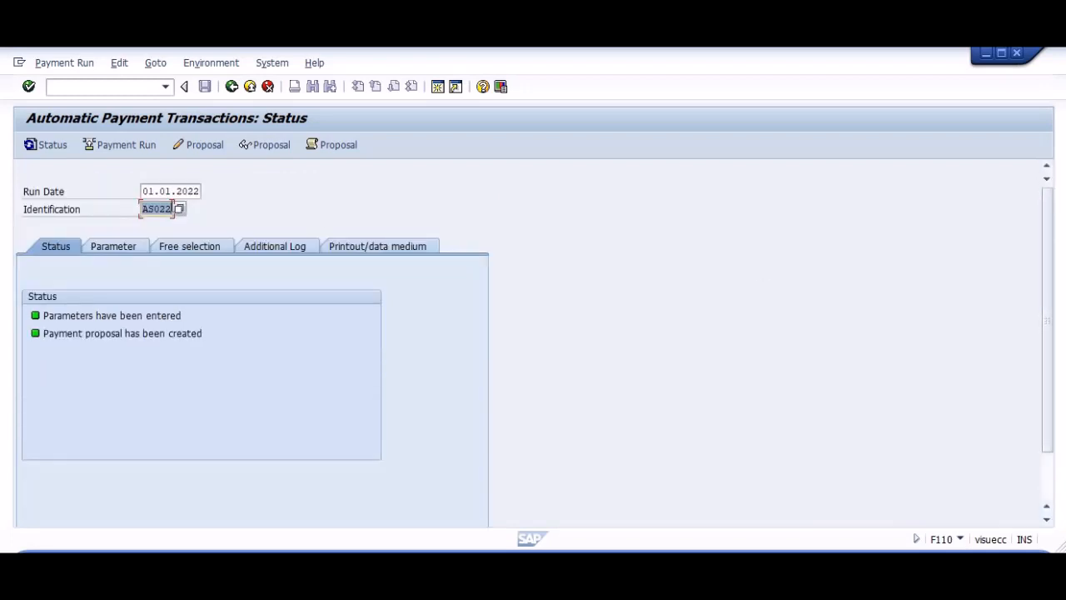
click(166, 209)
key(BackSpace)
text(3)
key(Return)
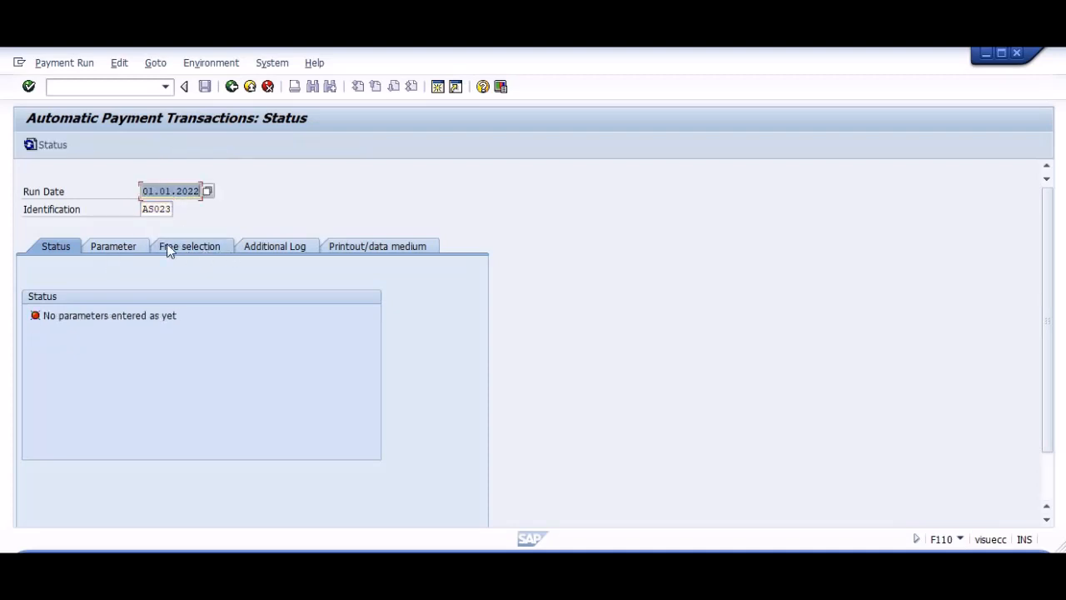
In the parameters of run AS023, enter company code AS02, payment methods TC and next payment date 31.12.2022.
click(121, 243)
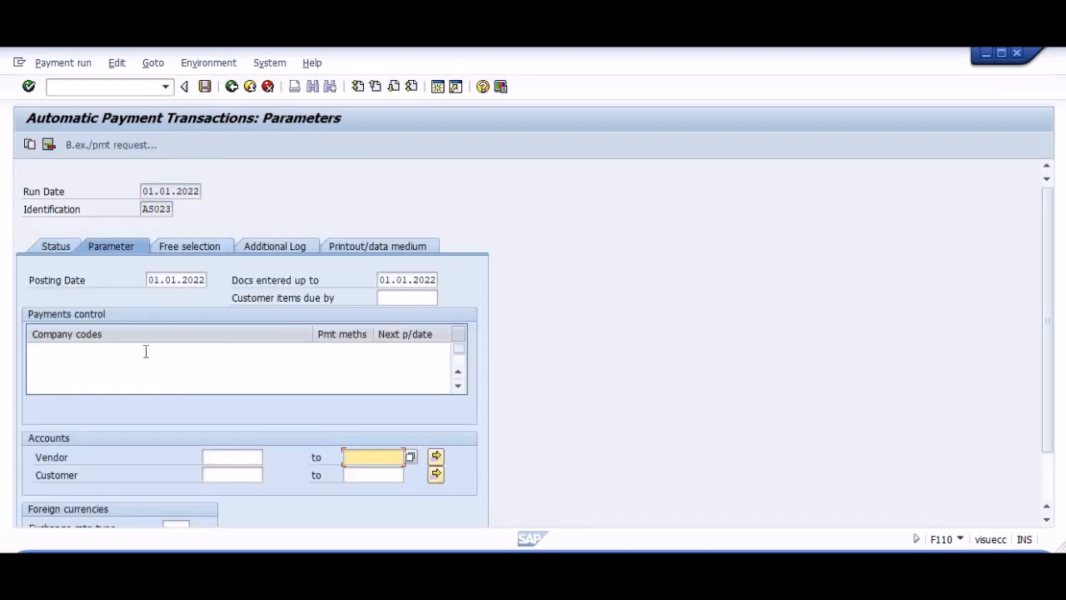
click(144, 350)
text(as02)
key(Tab)
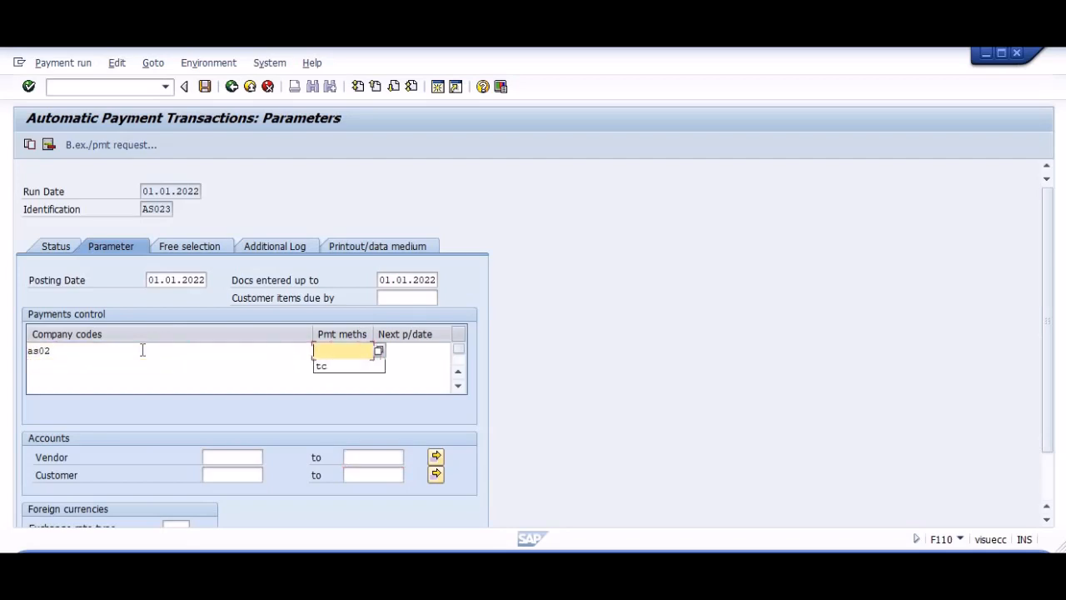
text(tc)
key(Tab)
key(Down)
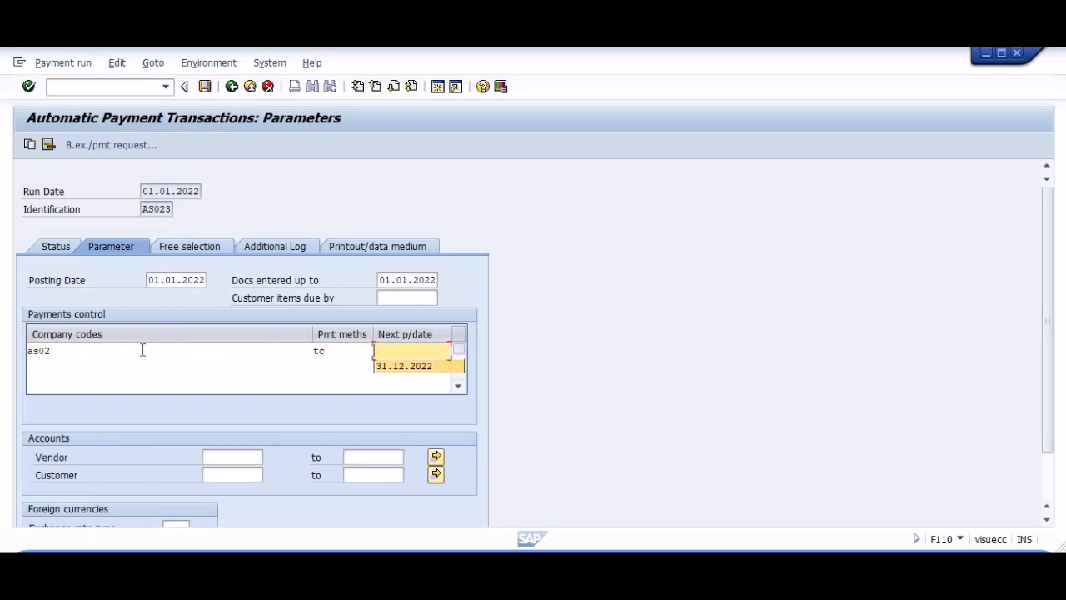
key(Tab)
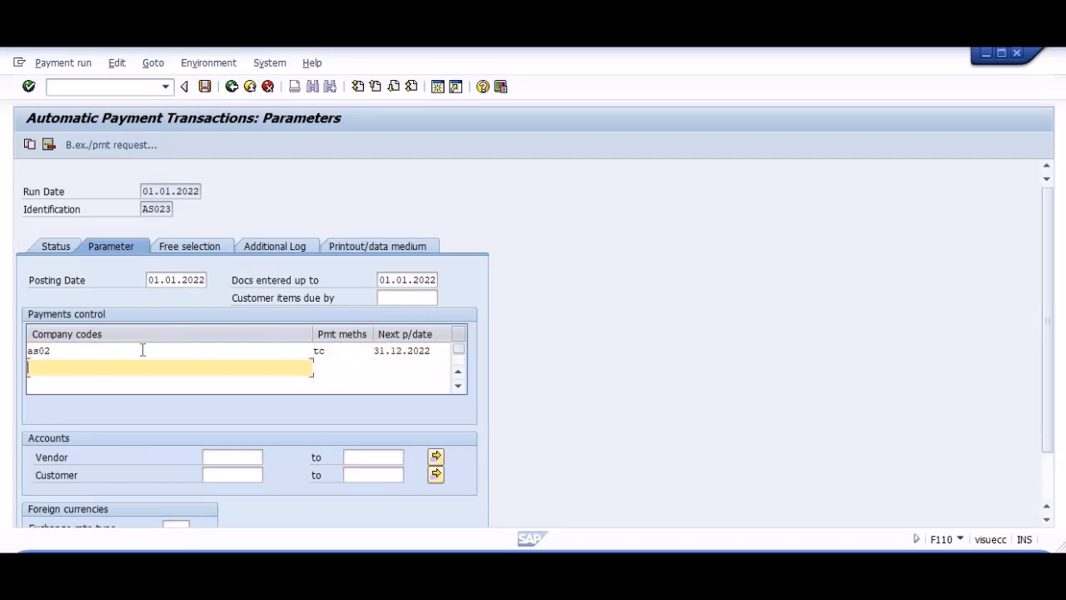
Limit the vendor account range of run AS023 to the upper value Z.
click(380, 460)
text(z)
key(Return)
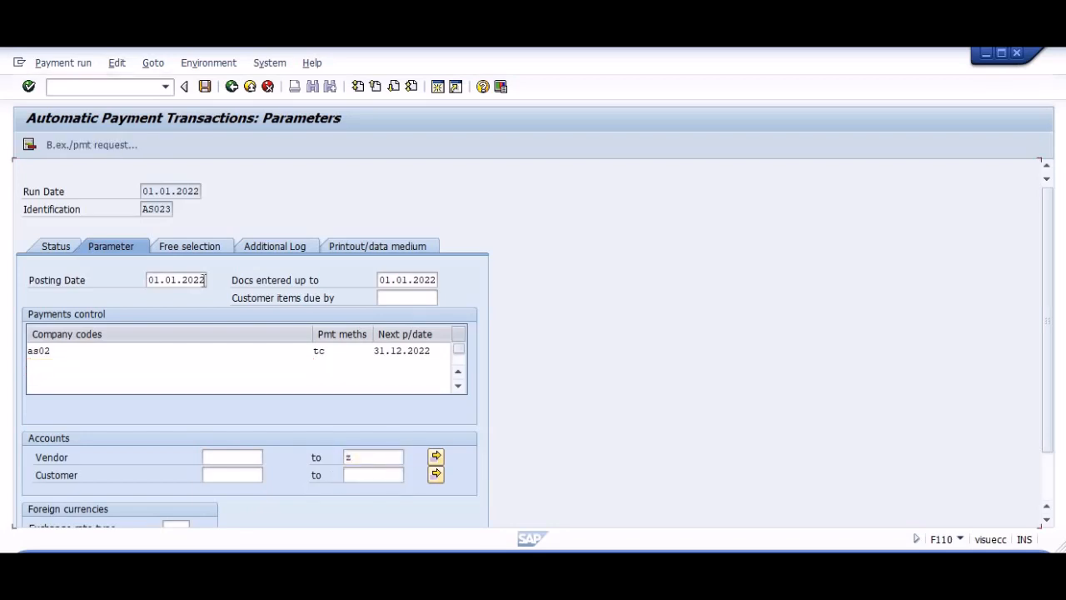
Enable additional logging of due date check, unsuccessful payment method selection and payment document line items for vendors up to Z, and save run AS023.
click(213, 246)
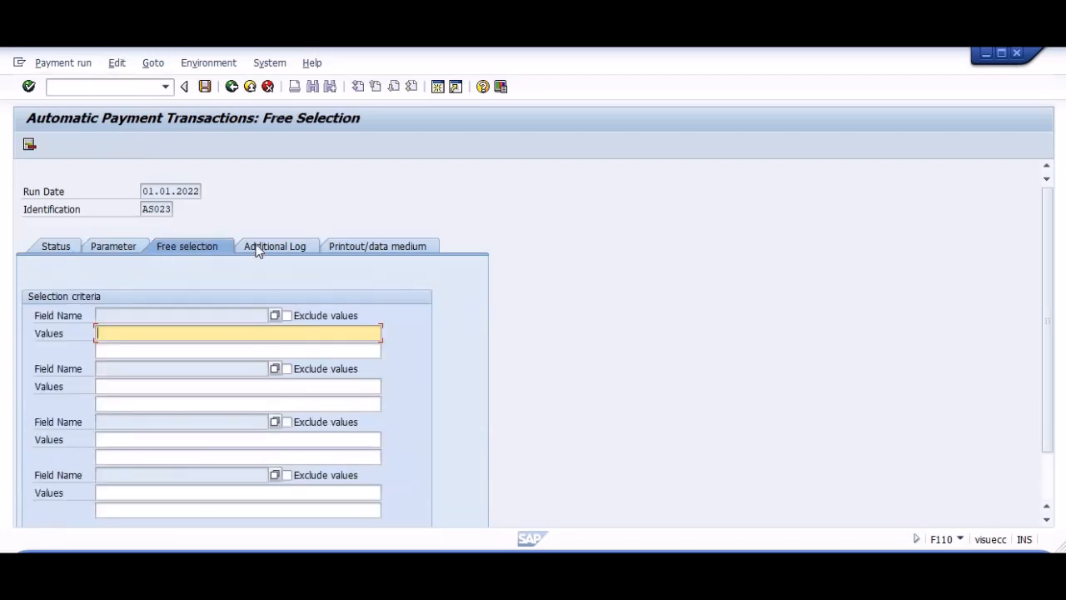
click(258, 246)
click(56, 317)
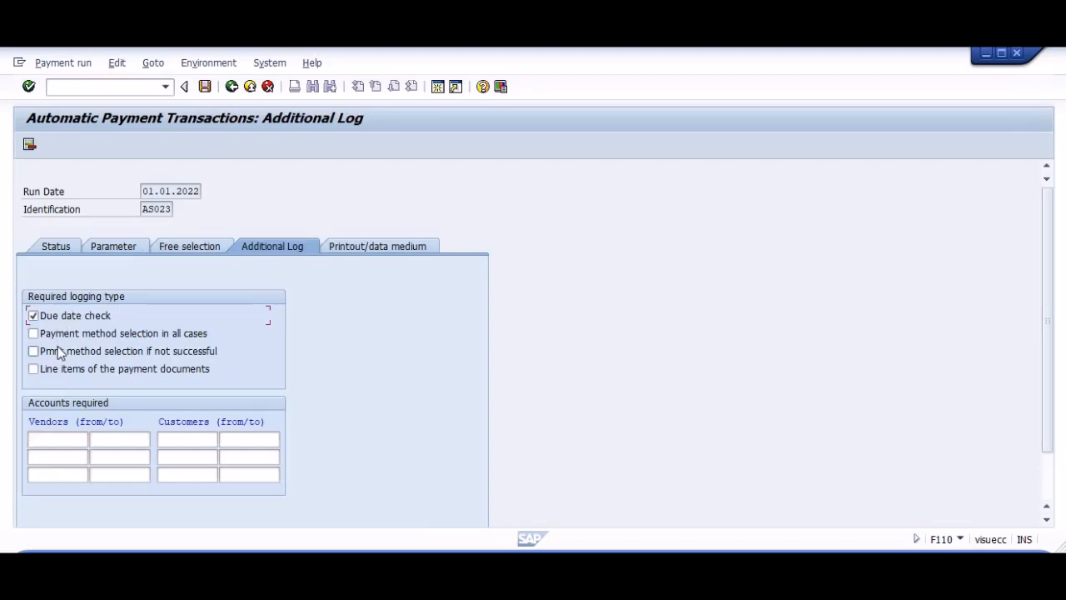
click(59, 351)
click(58, 368)
click(108, 437)
text(Z)
key(shift+Tab)
key(F3)
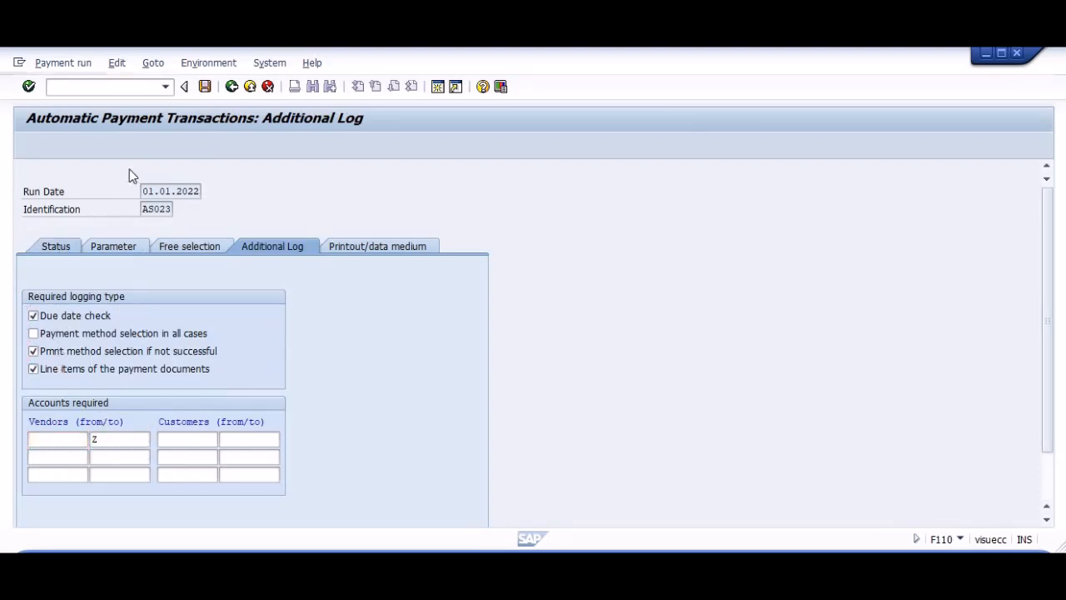
key(Return)
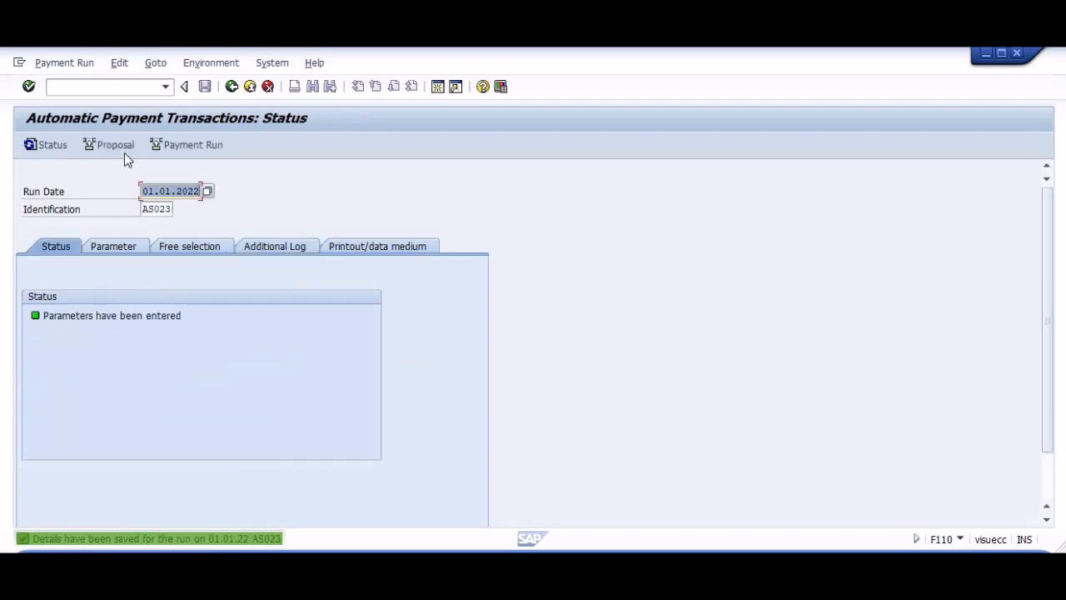
Schedule the payment proposal for run AS023 and refresh the run status.
key(Return)
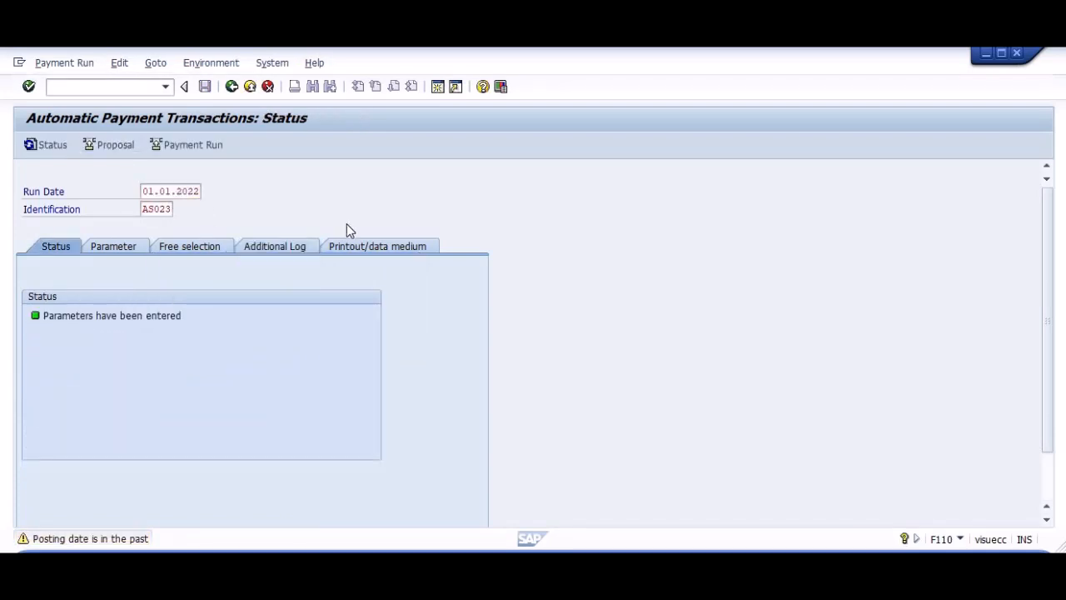
key(Return)
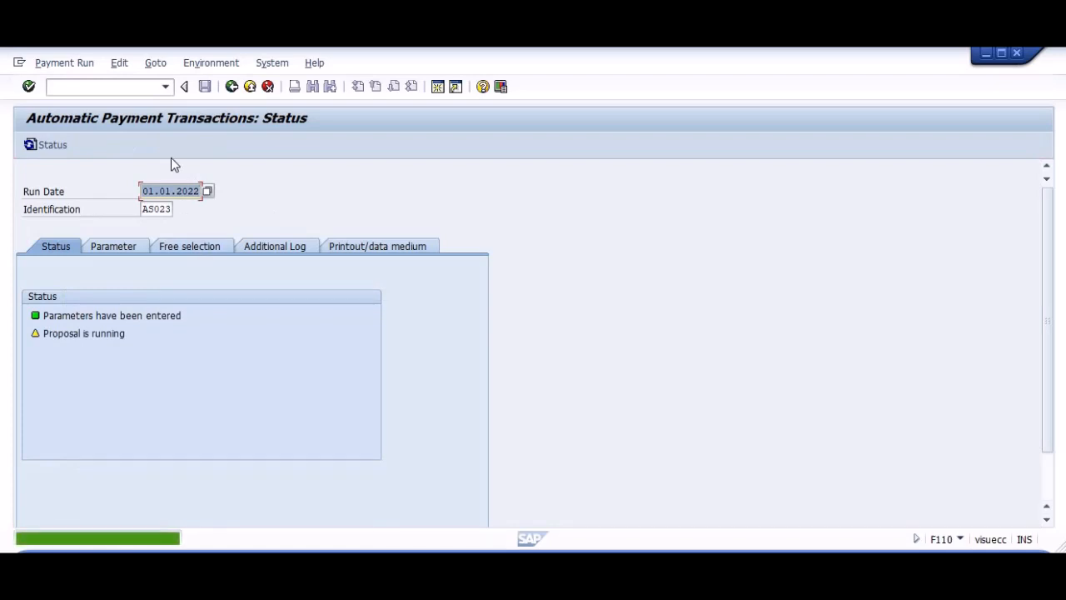
key(Return)
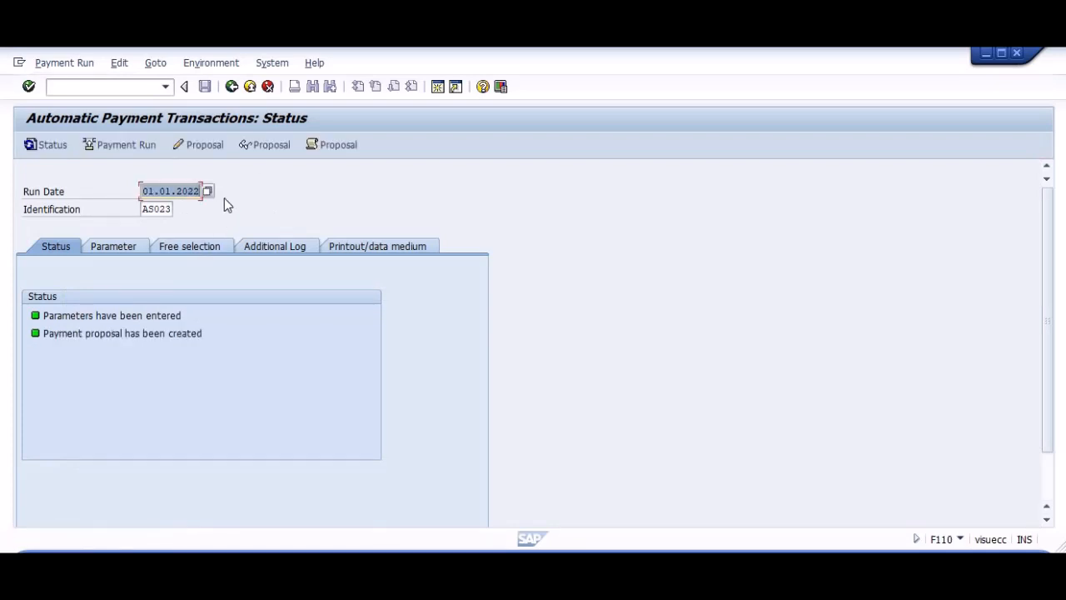
Try to edit the payment proposal of run AS023, and return to the run status.
click(200, 144)
key(Return)
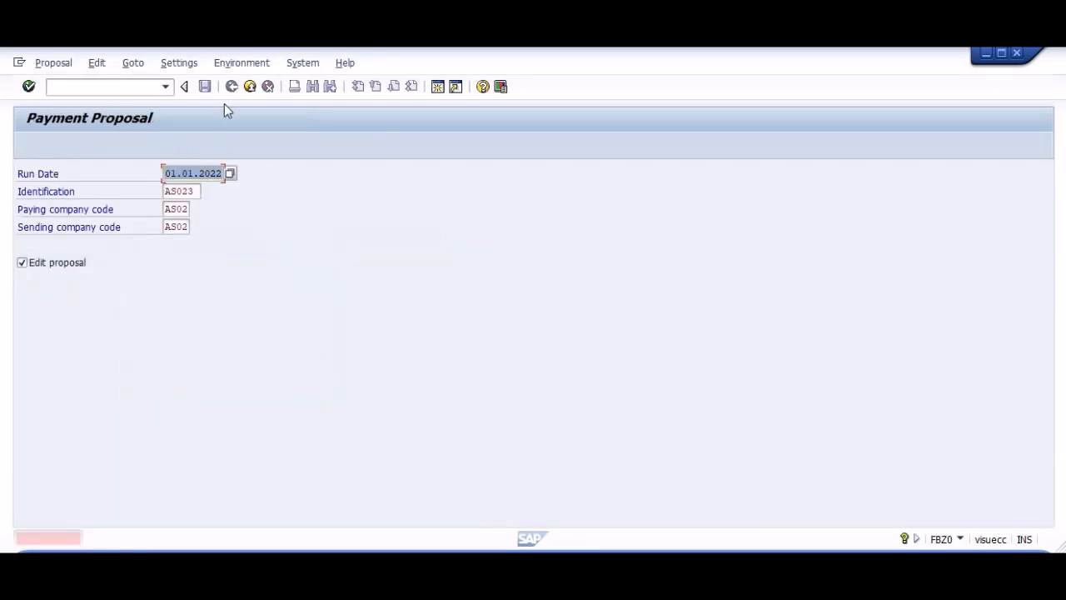
click(245, 92)
Open the proposal job log of run AS023 and display the help text of the SAP GTS check message.
click(337, 148)
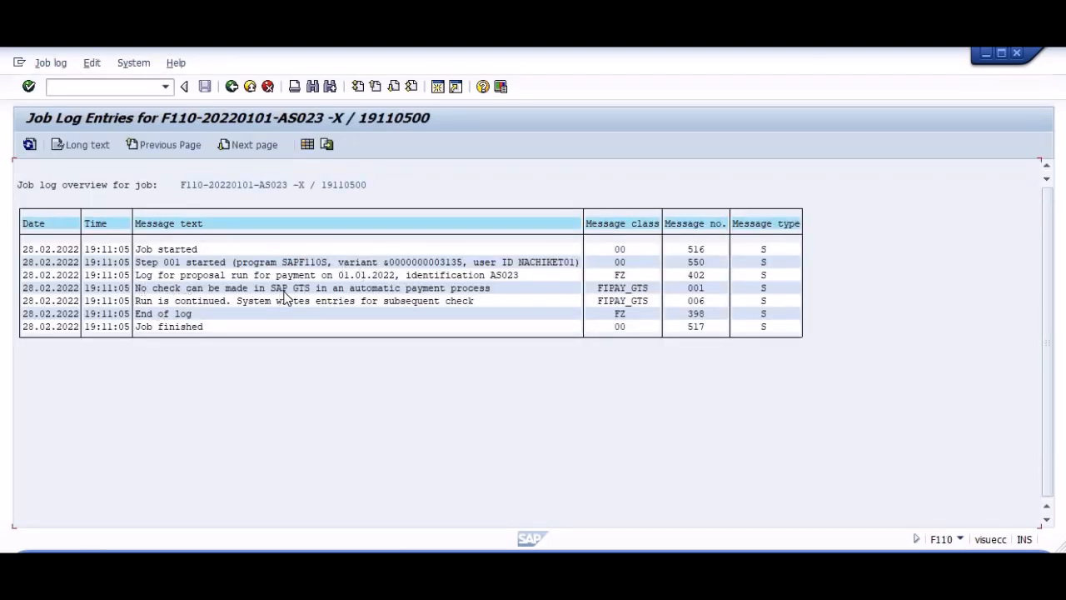
drag(270, 288, 315, 296)
click(314, 295)
key(F1)
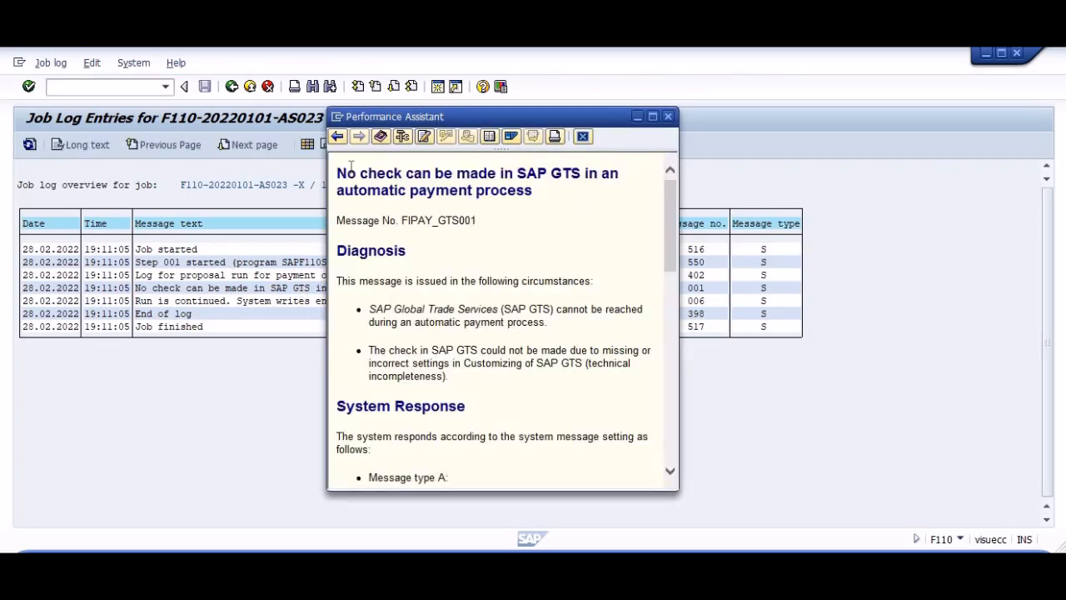
Copy the SAP GTS message title and number, search the web for them in Chrome, and open the answers.sap.com question.
drag(340, 168, 492, 219)
key(ctrl+c)
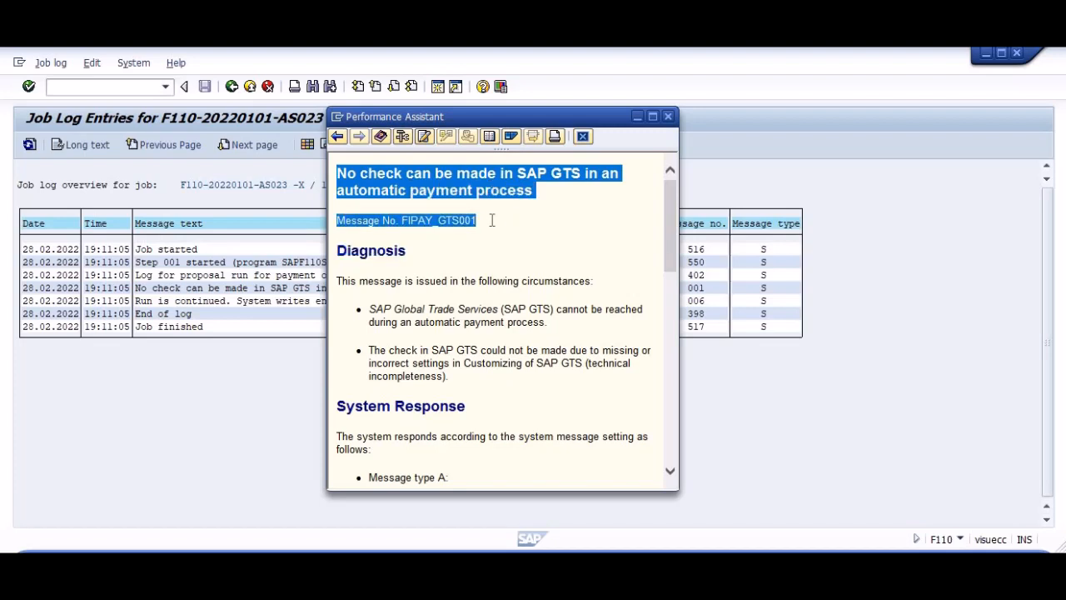
click(667, 116)
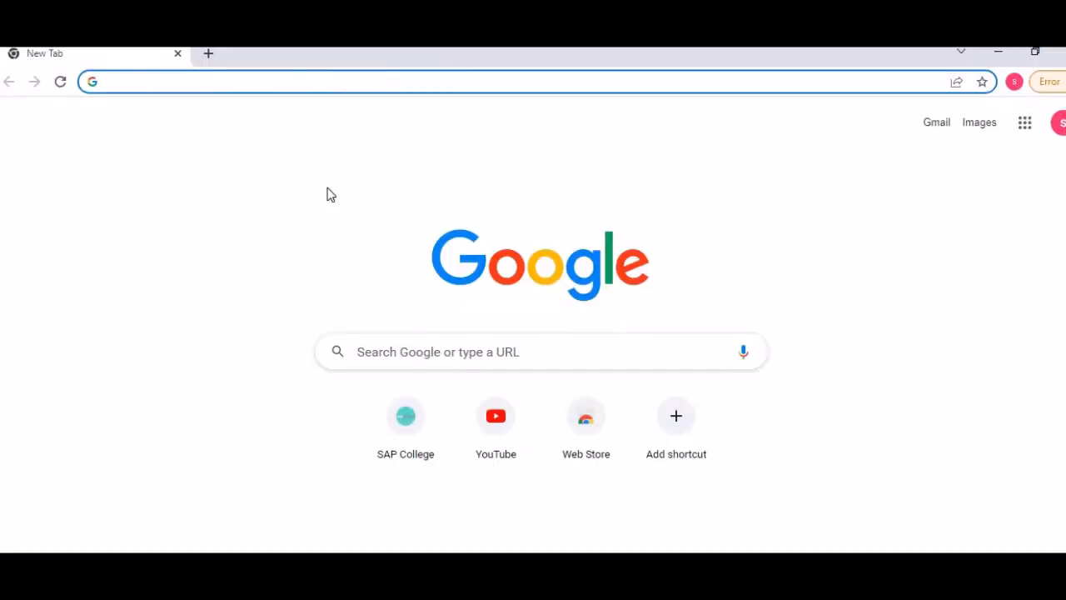
key(ctrl+v)
key(Return)
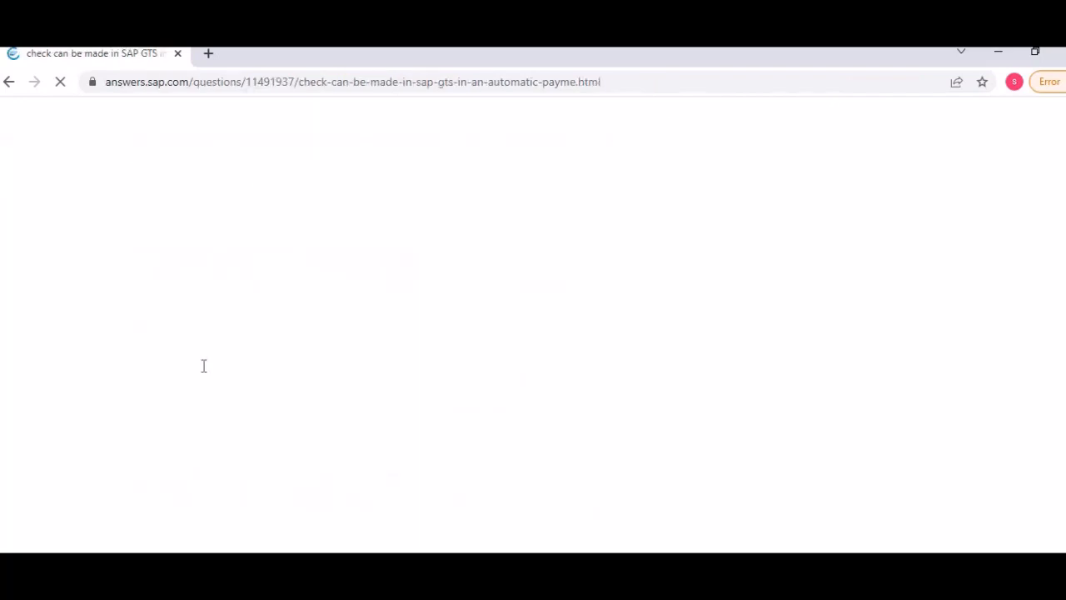
Read the question's answer about the customizing path to Change Message Control.
scroll(312, 352, down, 4)
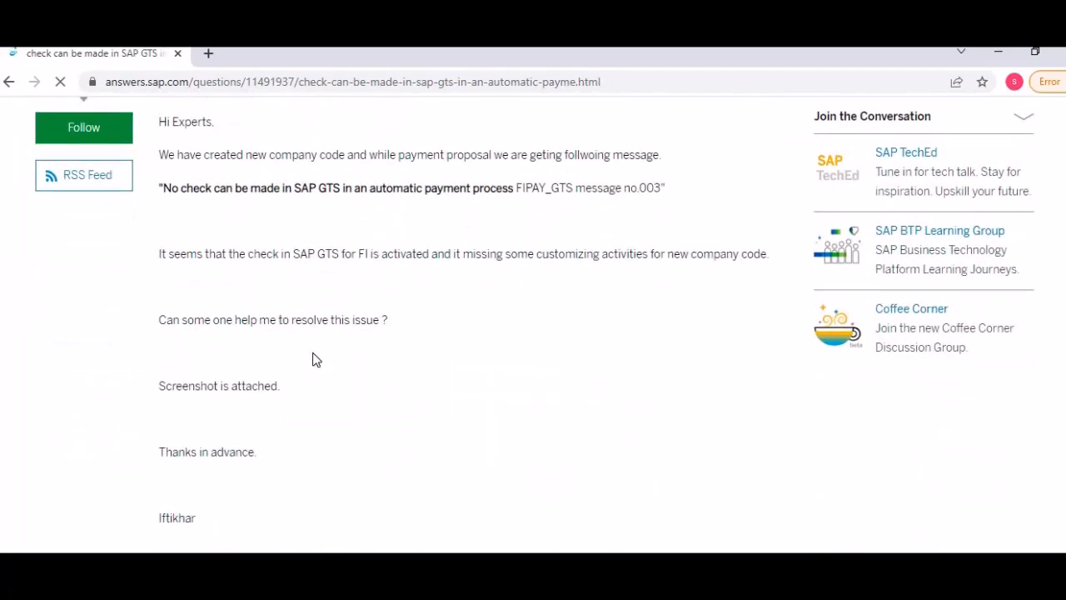
scroll(316, 359, down, 7)
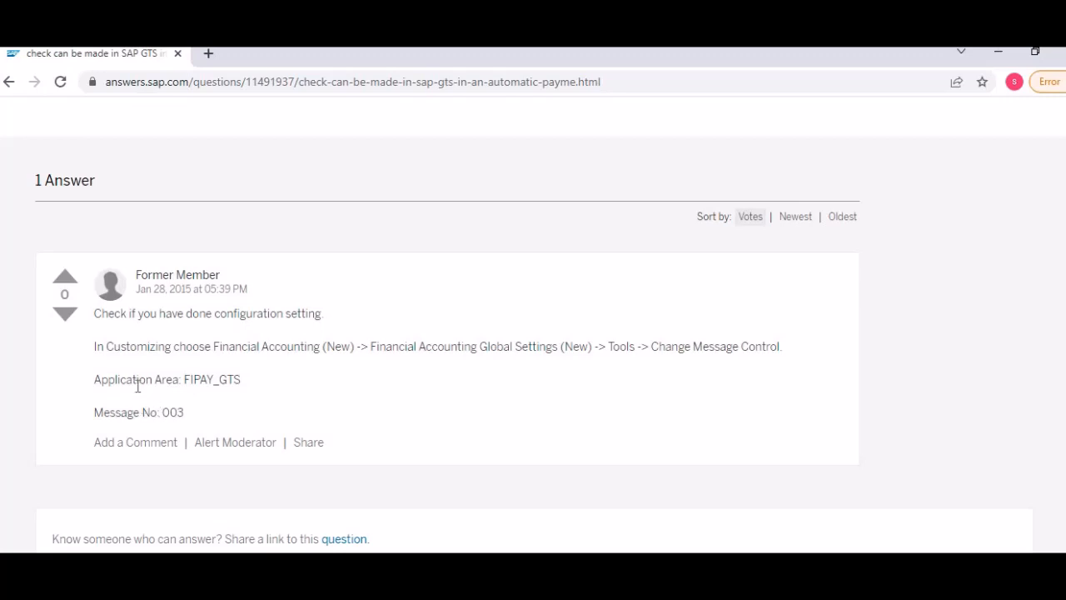
drag(731, 346, 671, 348)
click(680, 354)
Switch back to SAP and open the SPRO Implementation Guide in a new session.
key(alt+Tab)
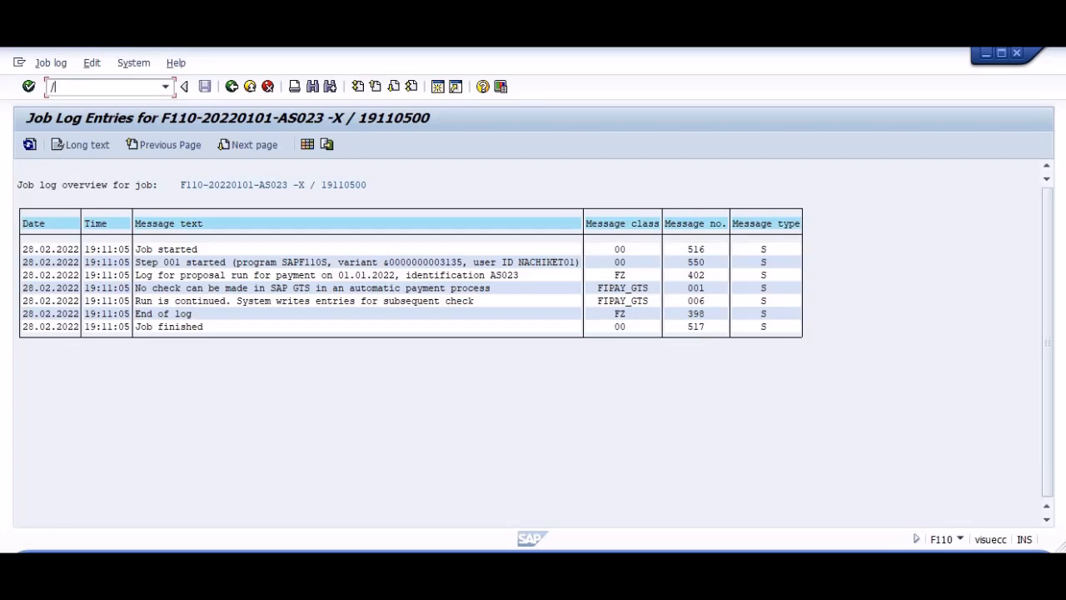
key(Return)
key(F5)
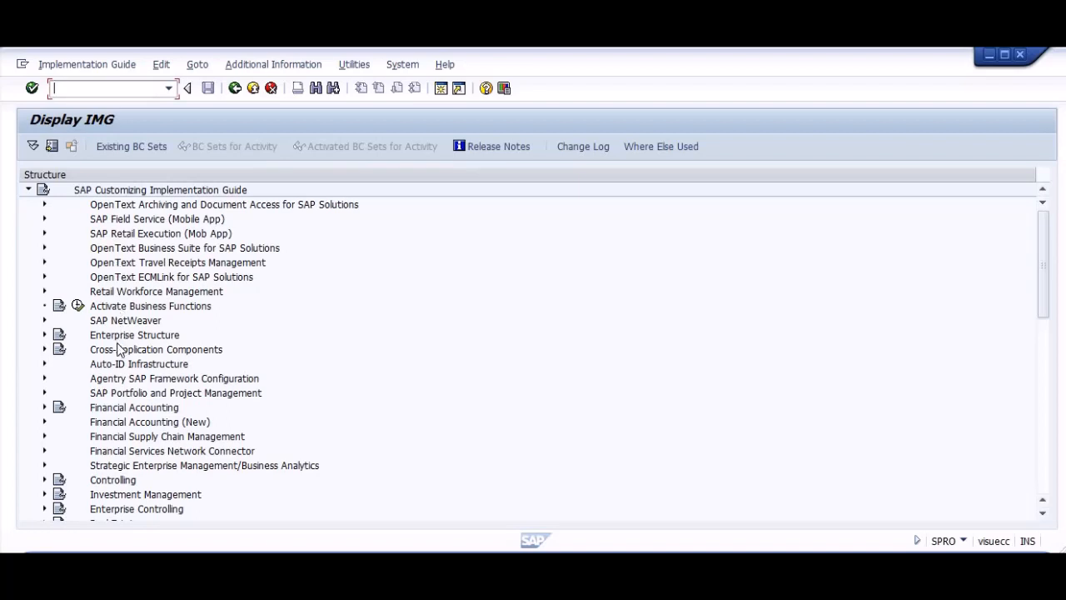
Expand Financial Accounting (New), Financial Accounting Global Settings (New) and Tools in the Implementation Guide.
double_click(120, 422)
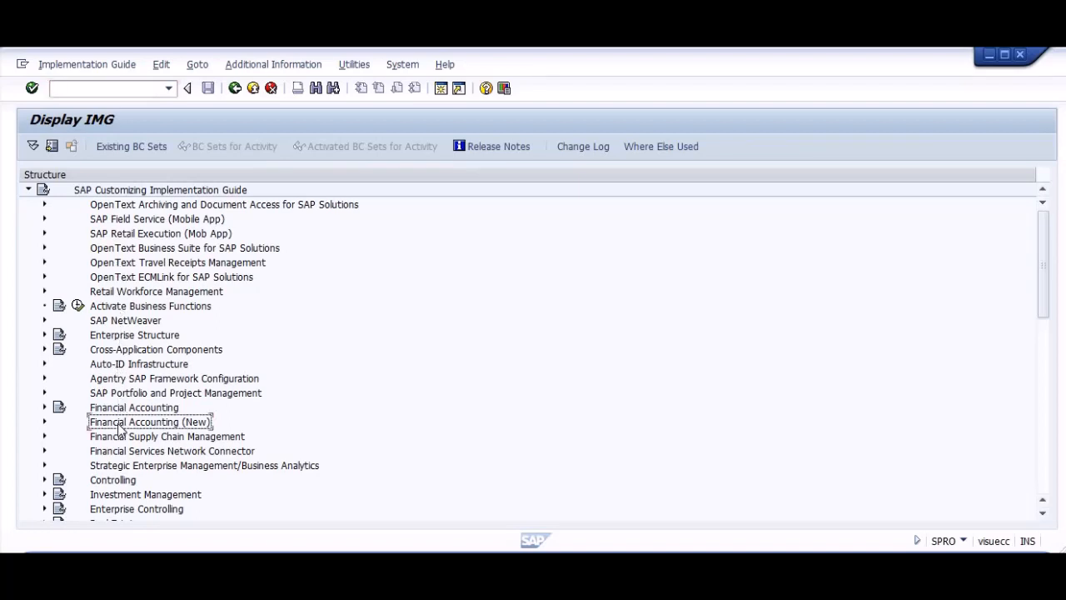
key(Down)
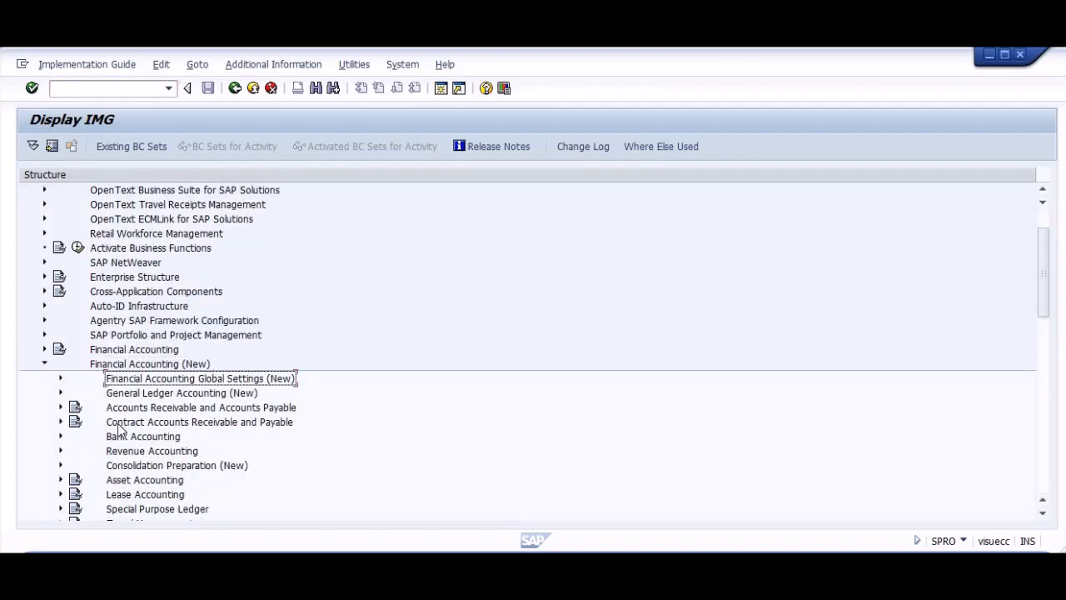
key(Right)
key(Down)
key(Down)
key(Down)
key(Down)
key(Down)
key(Down)
key(Down)
key(Down)
key(Down)
key(Down)
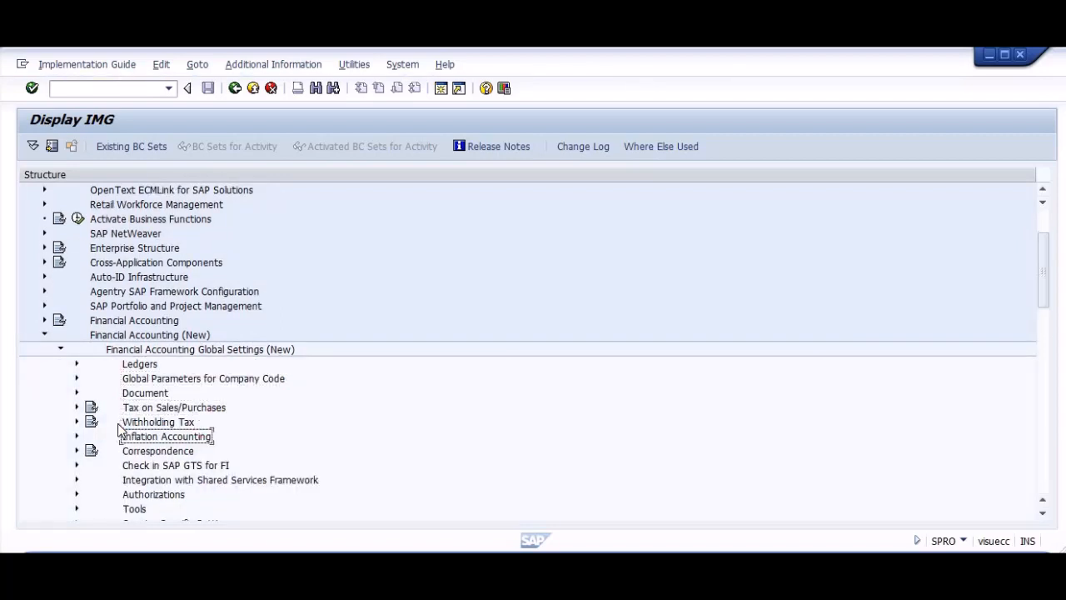
Execute the Change Message Control activity under Tools.
key(Down)
key(Right)
key(Down)
key(Down)
key(Down)
key(Down)
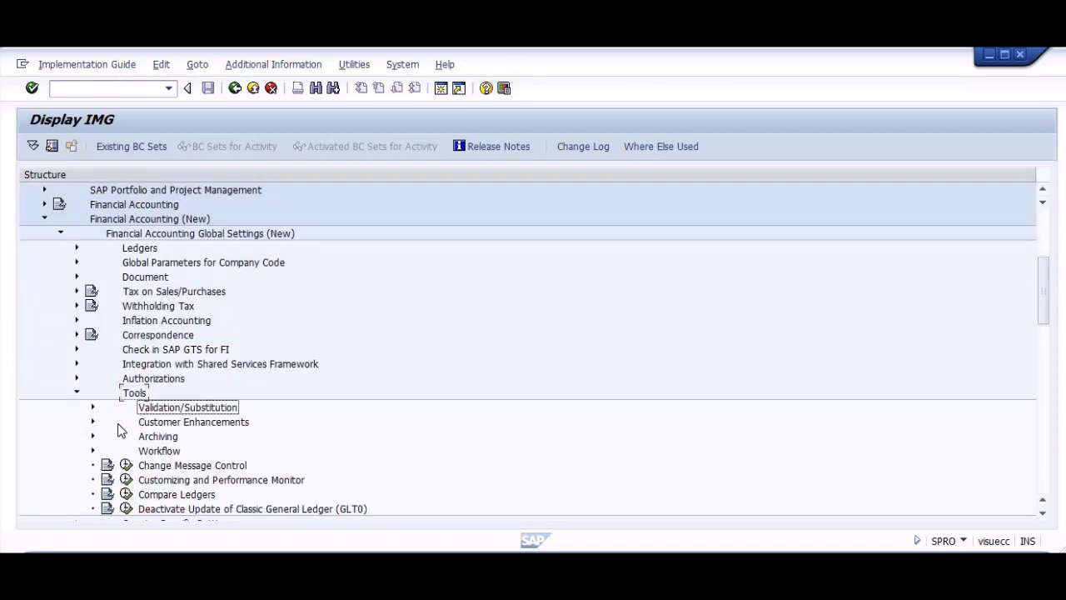
key(Down)
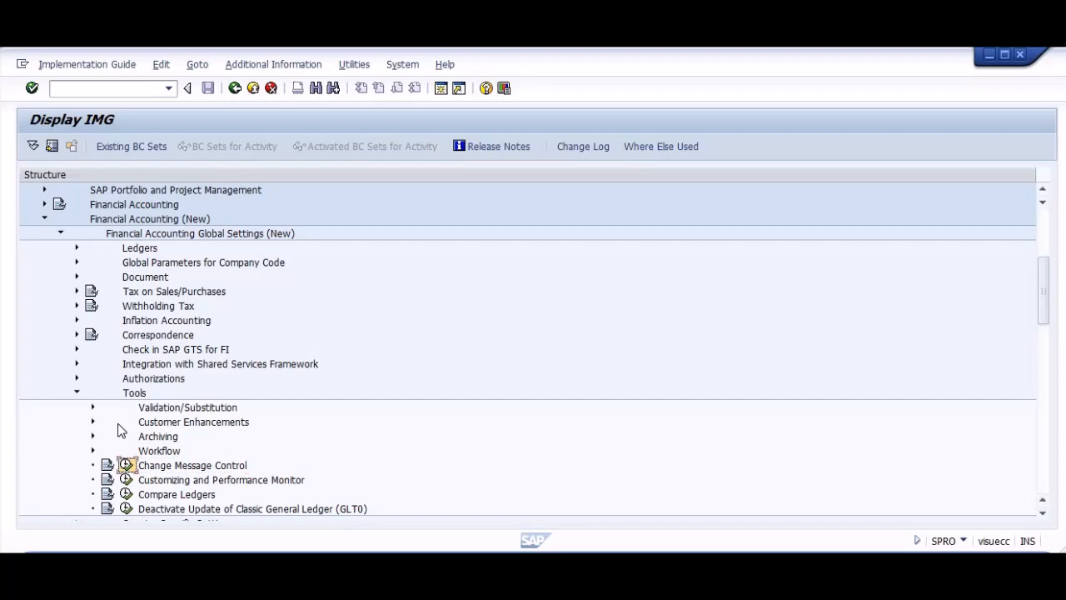
key(Return)
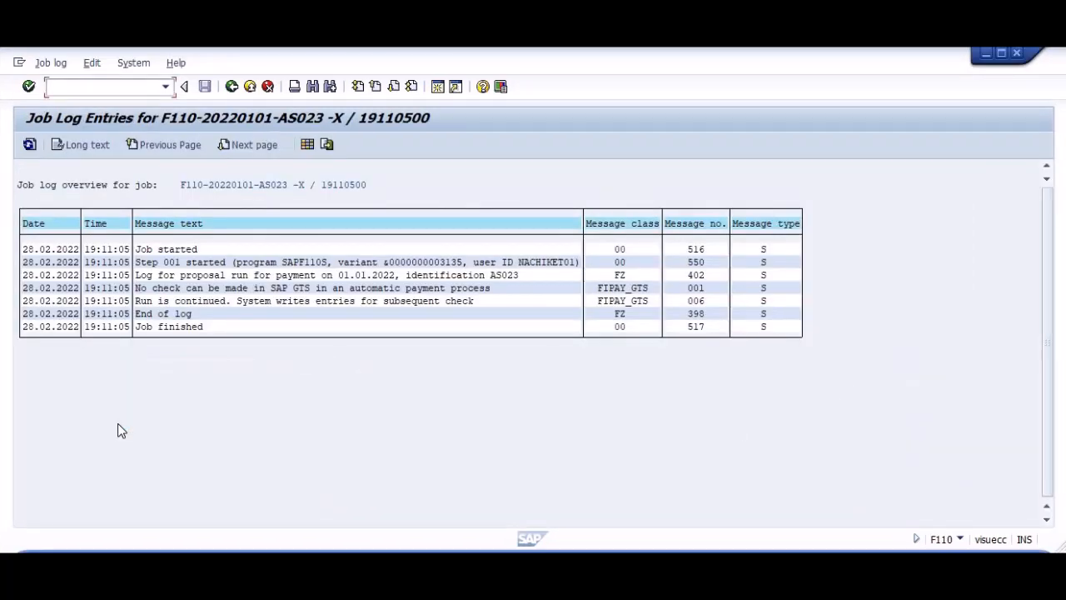
Copy the application area FIPAY_GTS from the web answer and confirm it as the work area for message control.
key(alt+Tab)
key(alt+Tab)
key(Tab)
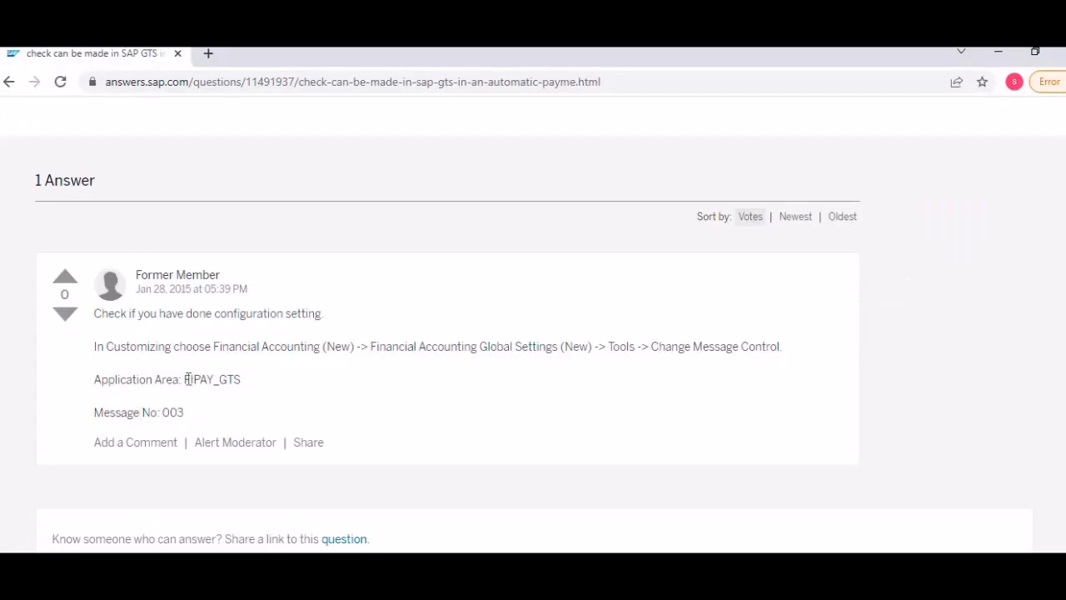
double_click(231, 381)
key(ctrl+c)
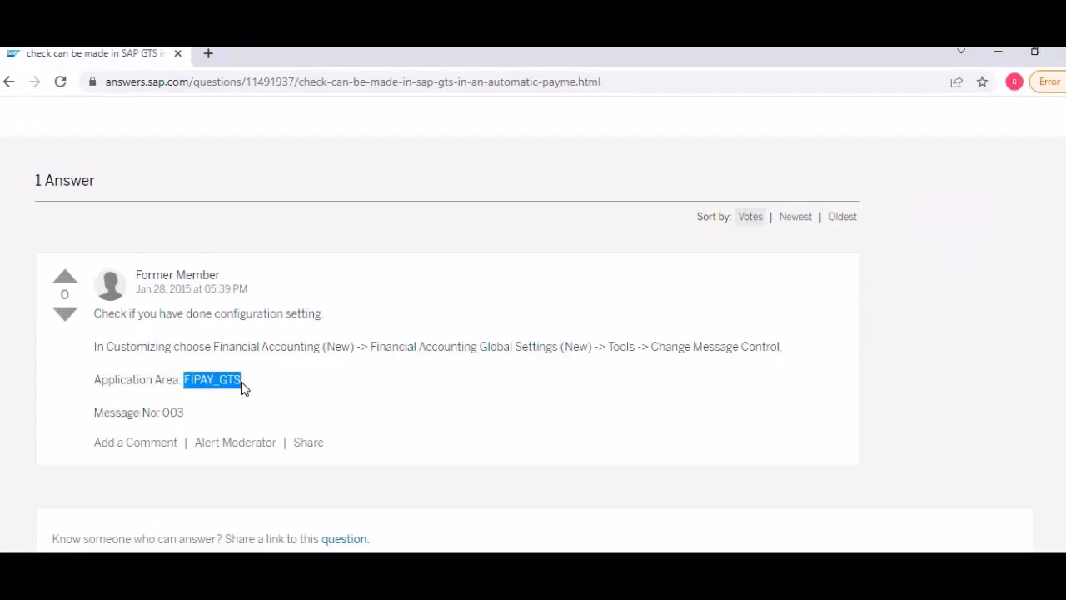
key(alt+Tab)
key(ctrl+v)
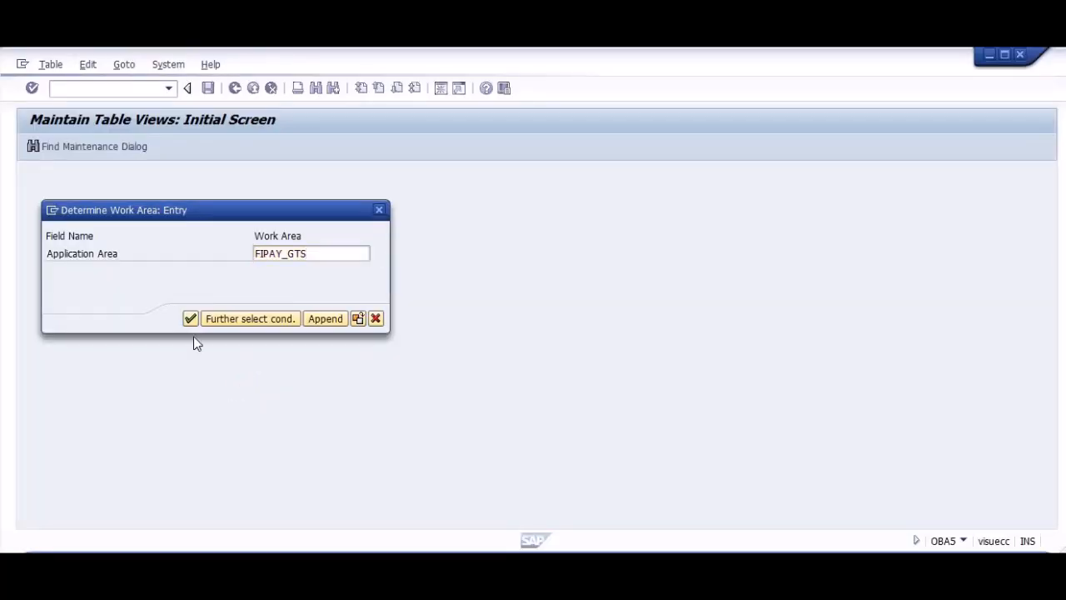
click(190, 319)
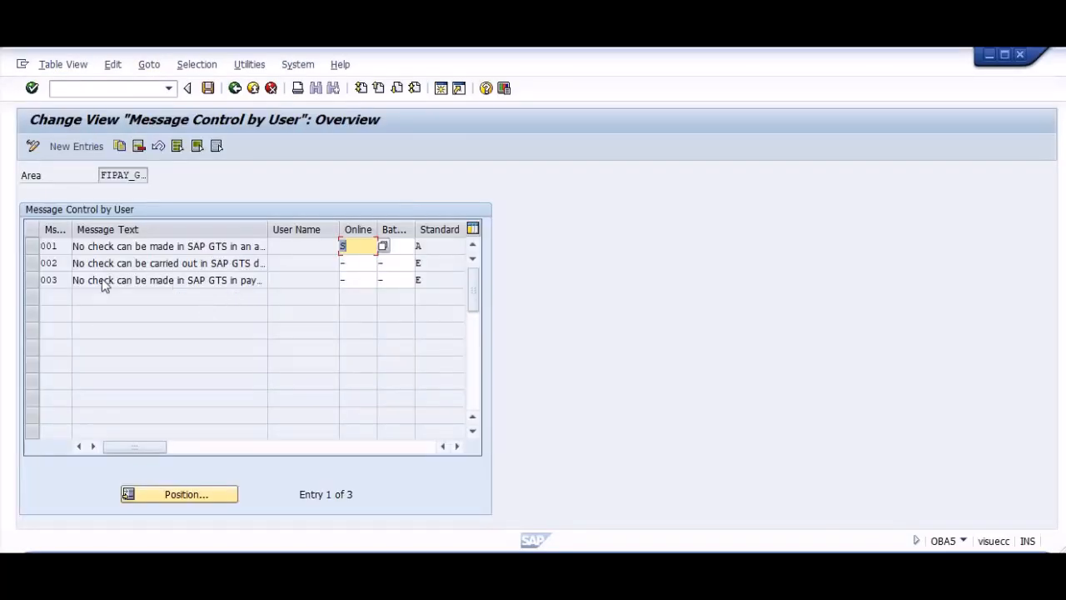
Select the message 003 entry and start copying it as a new message control entry.
click(134, 279)
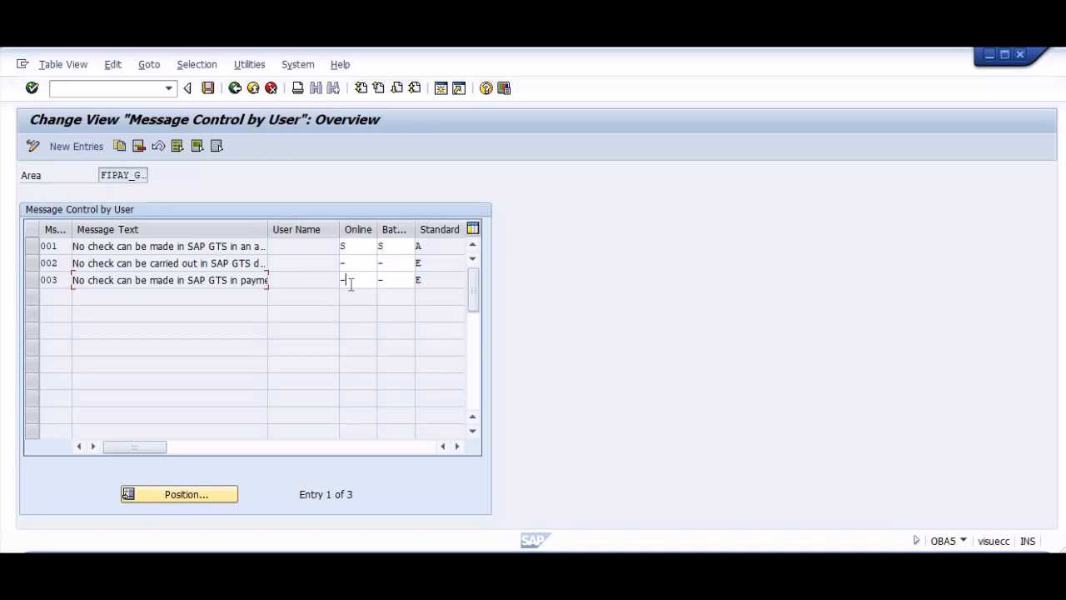
click(398, 284)
click(433, 283)
click(32, 280)
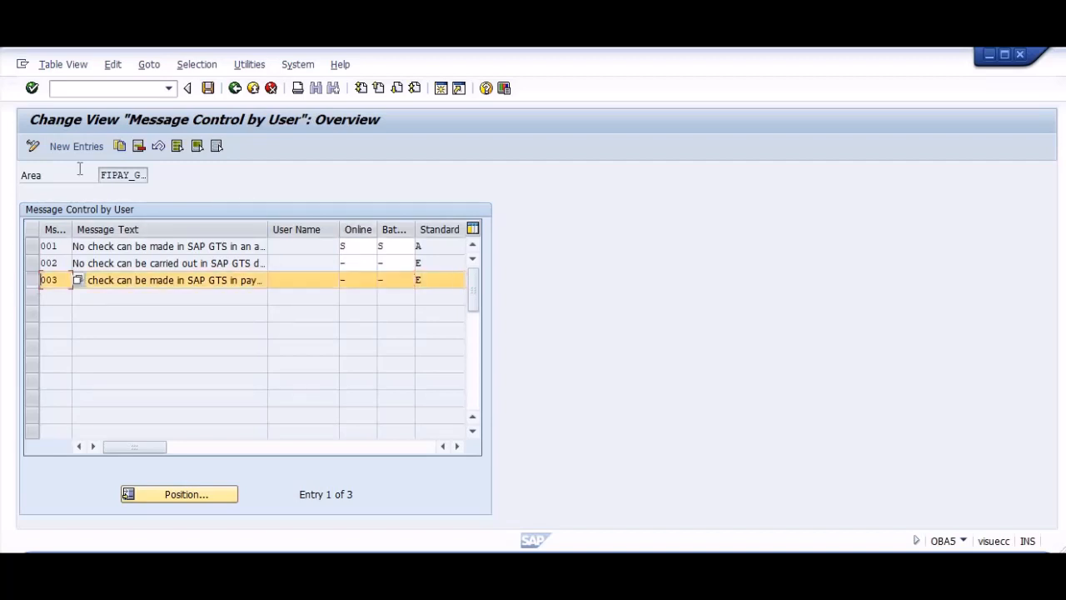
click(119, 146)
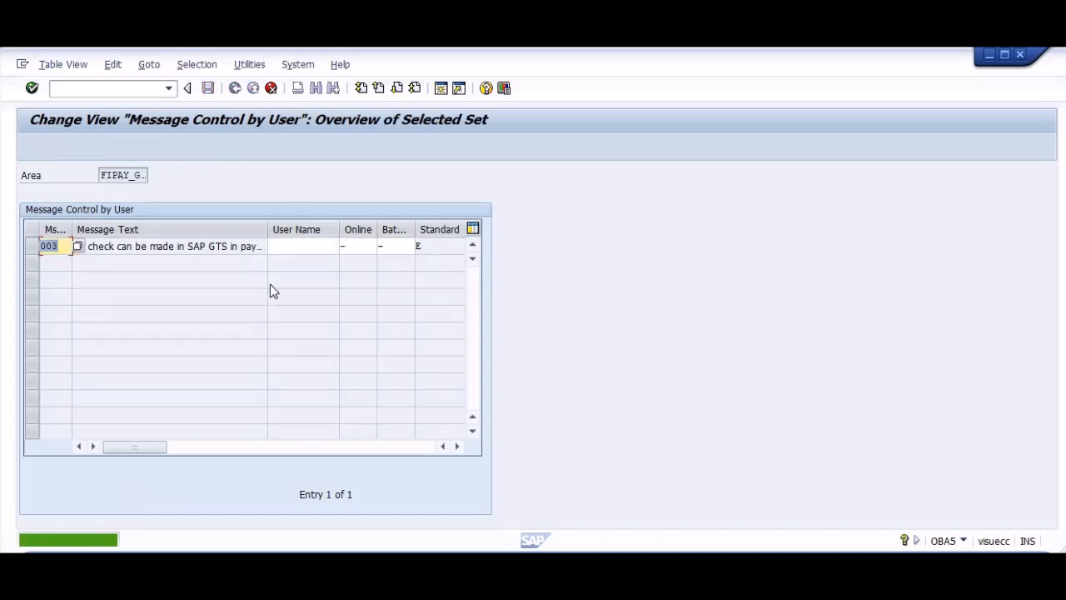
Set the online message type of the copied message 003 entry to W (Warning), and go to its user name.
click(424, 246)
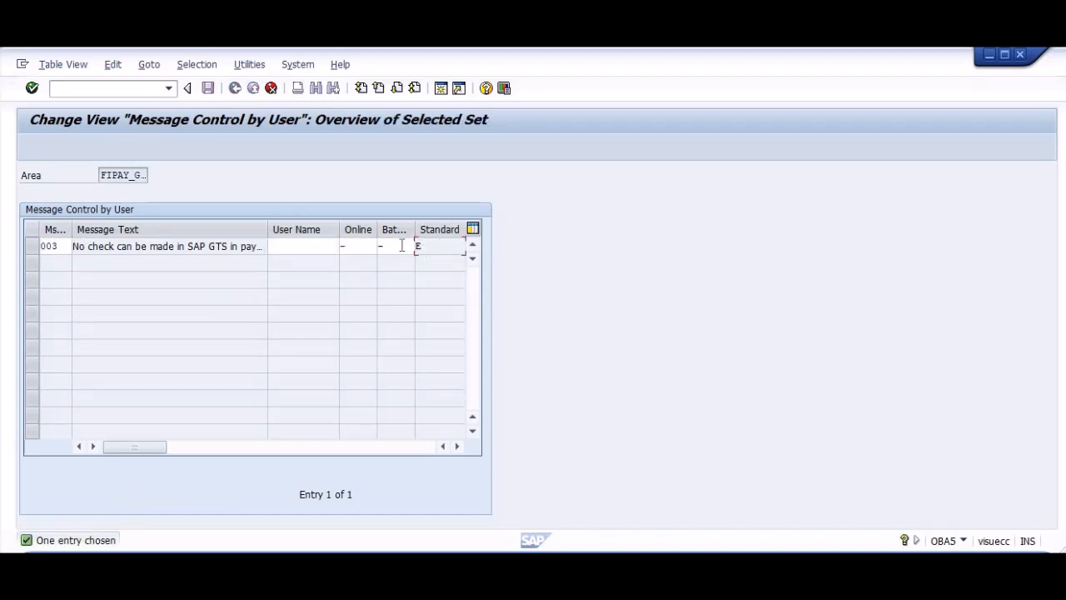
click(402, 246)
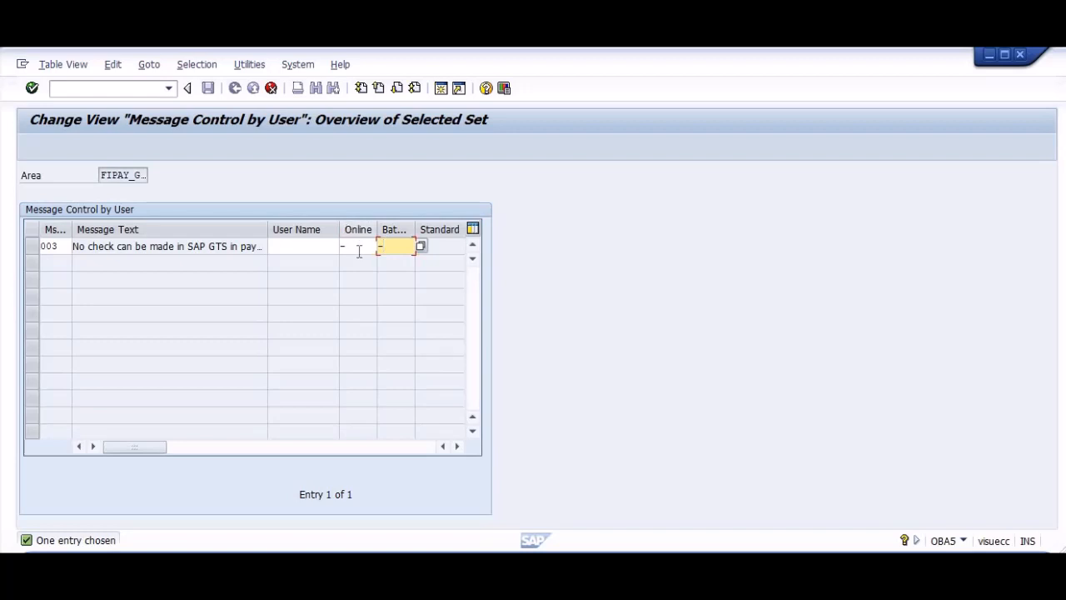
click(358, 247)
click(383, 247)
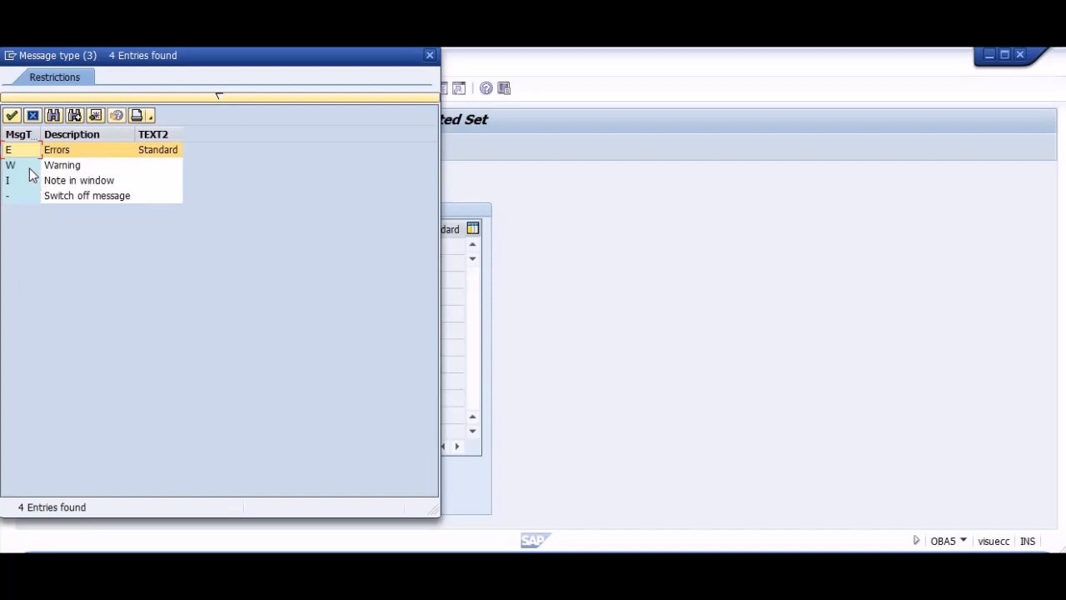
double_click(28, 166)
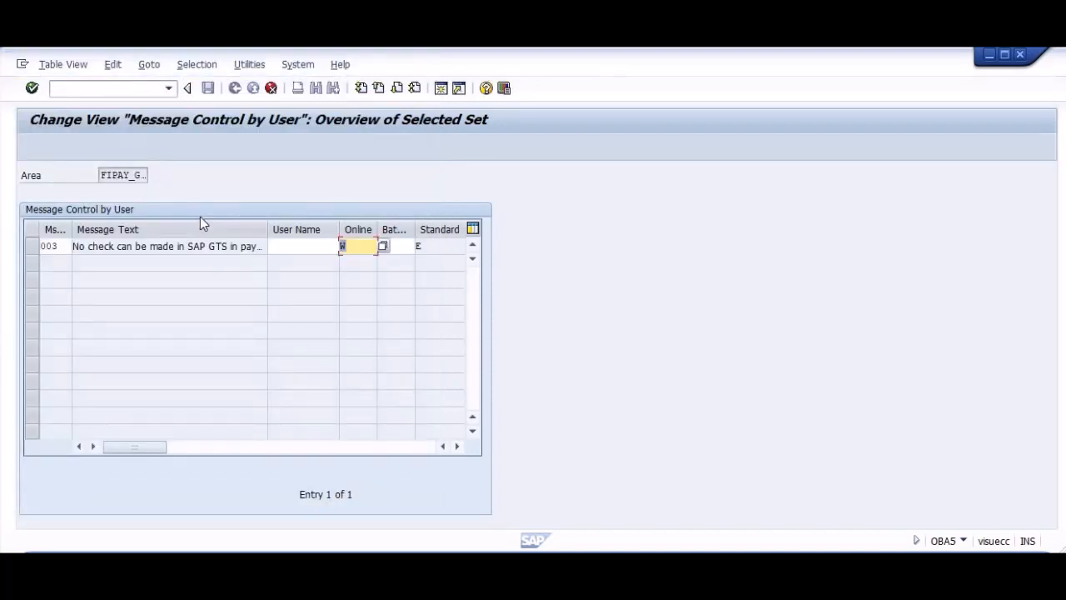
click(290, 247)
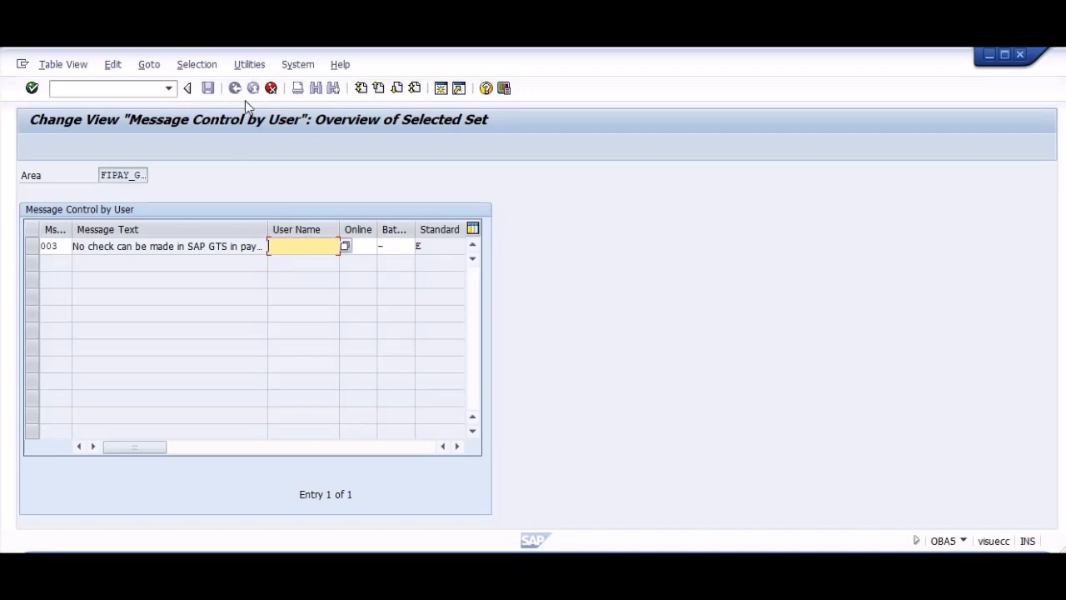
Discard the unsaved copy of the message 003 entry and delete the existing message 003 entry from the message control overview.
key(Return)
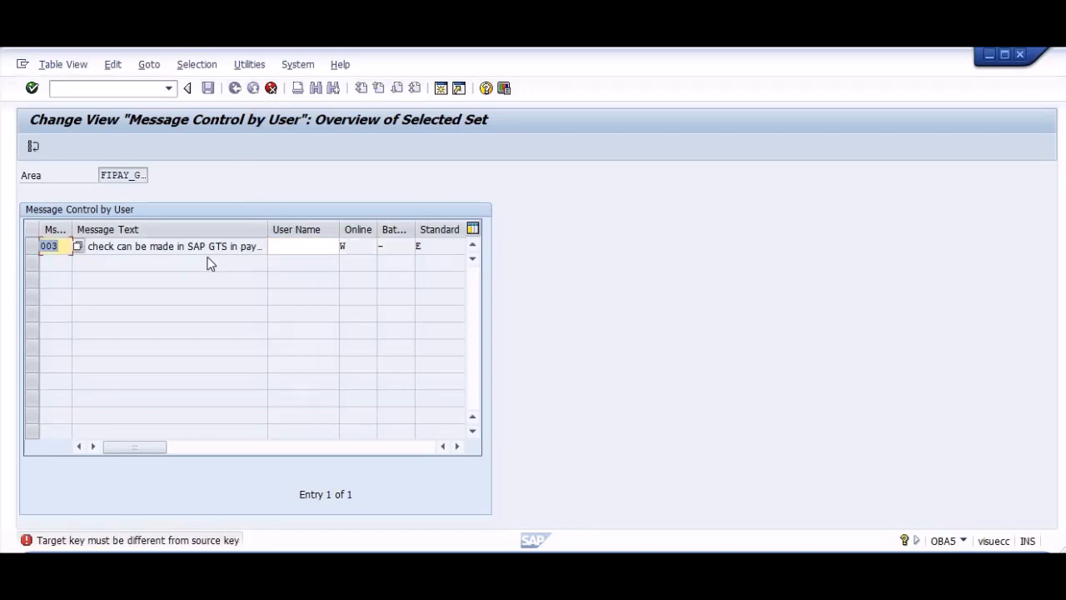
click(270, 89)
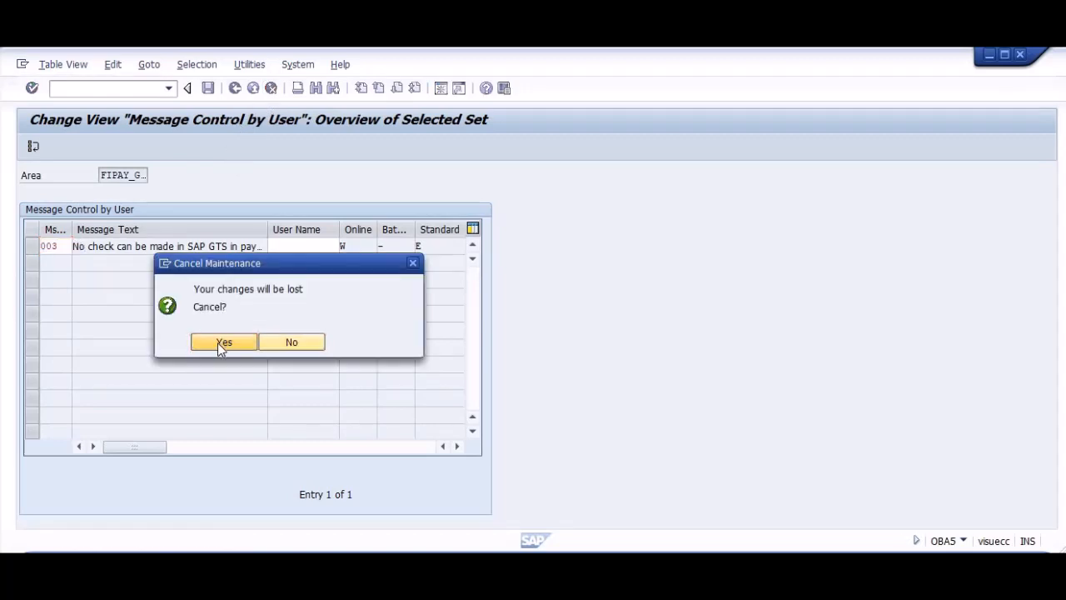
click(224, 343)
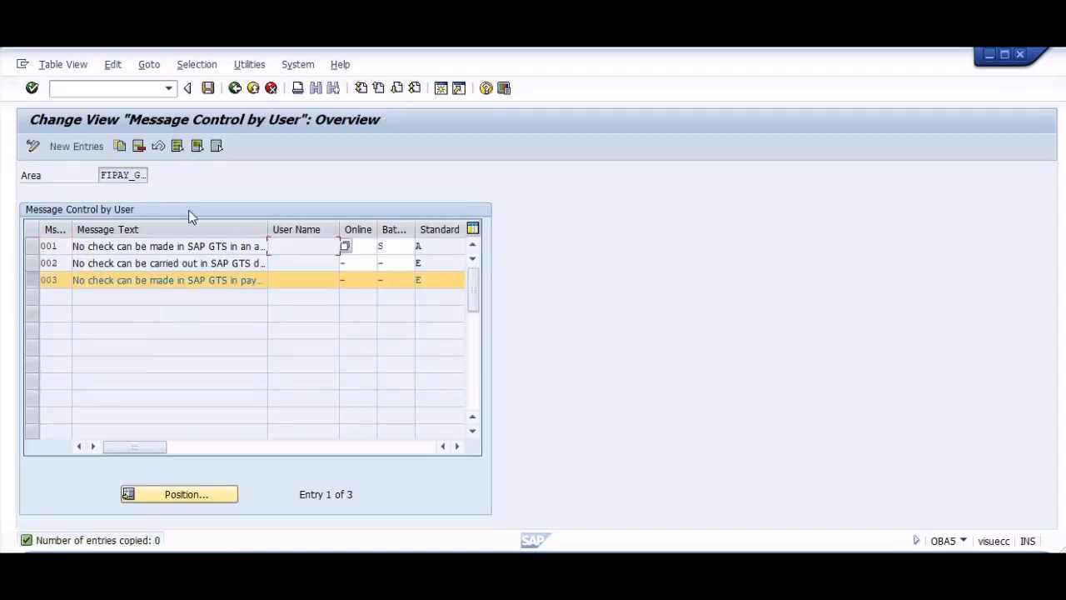
click(140, 146)
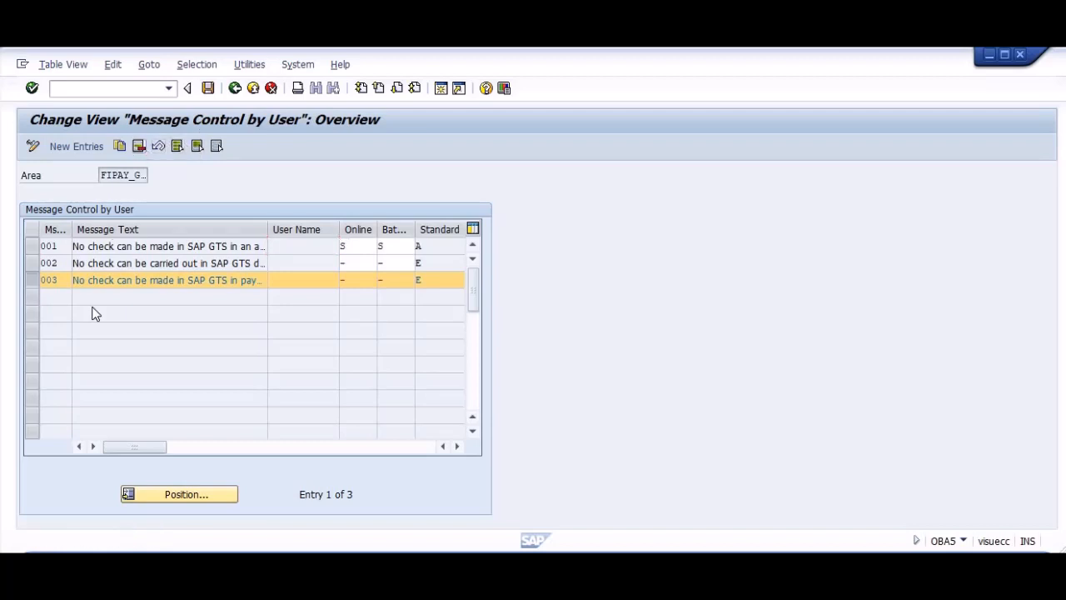
Start a new message control entry in area FIPAY_GTS with message number 003, and go to its user name.
click(59, 146)
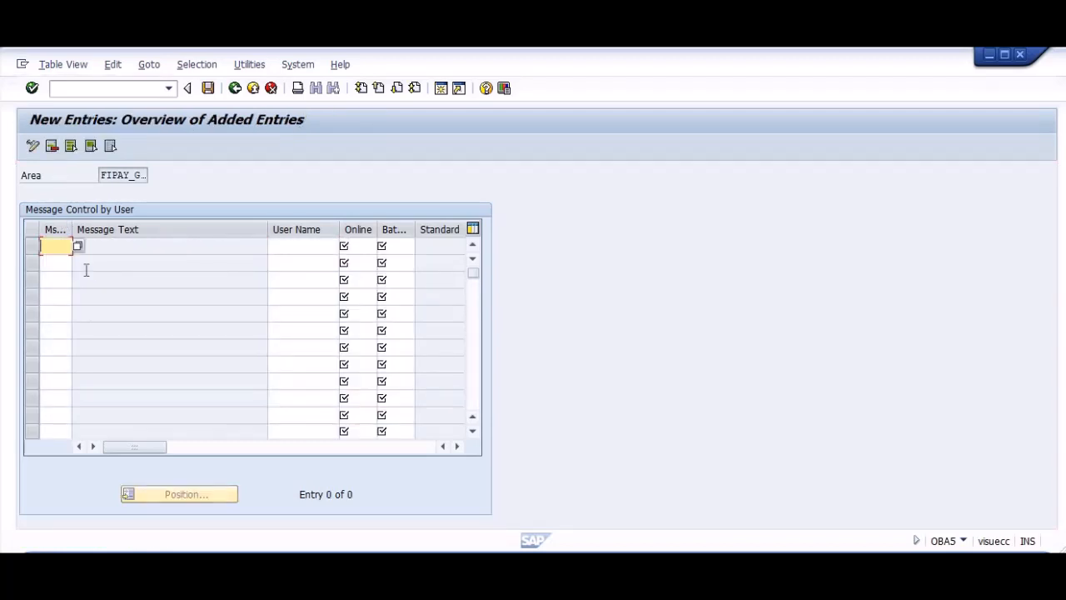
text(003)
key(Tab)
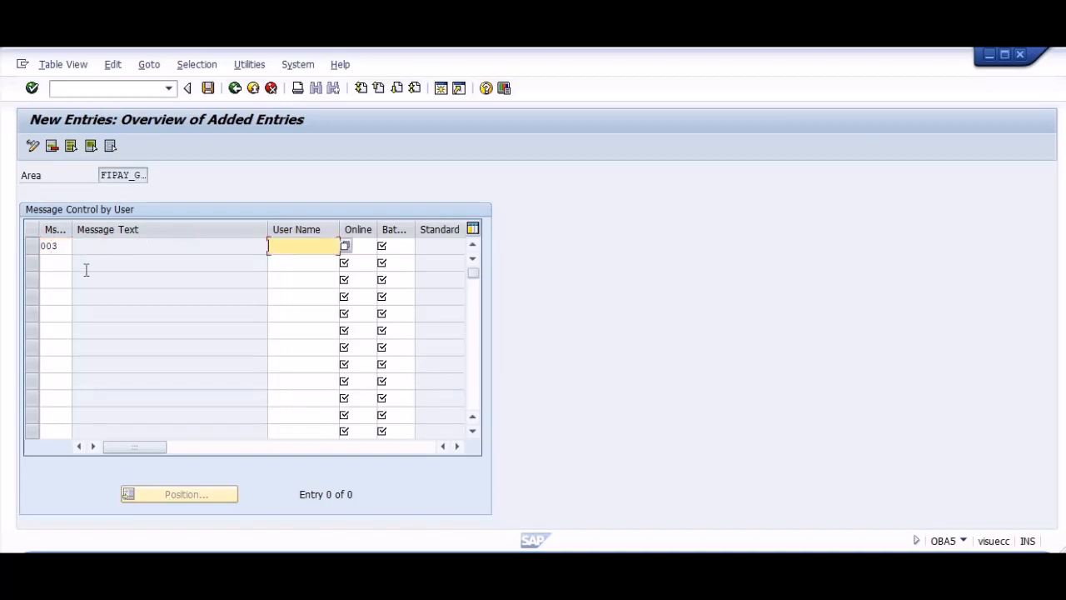